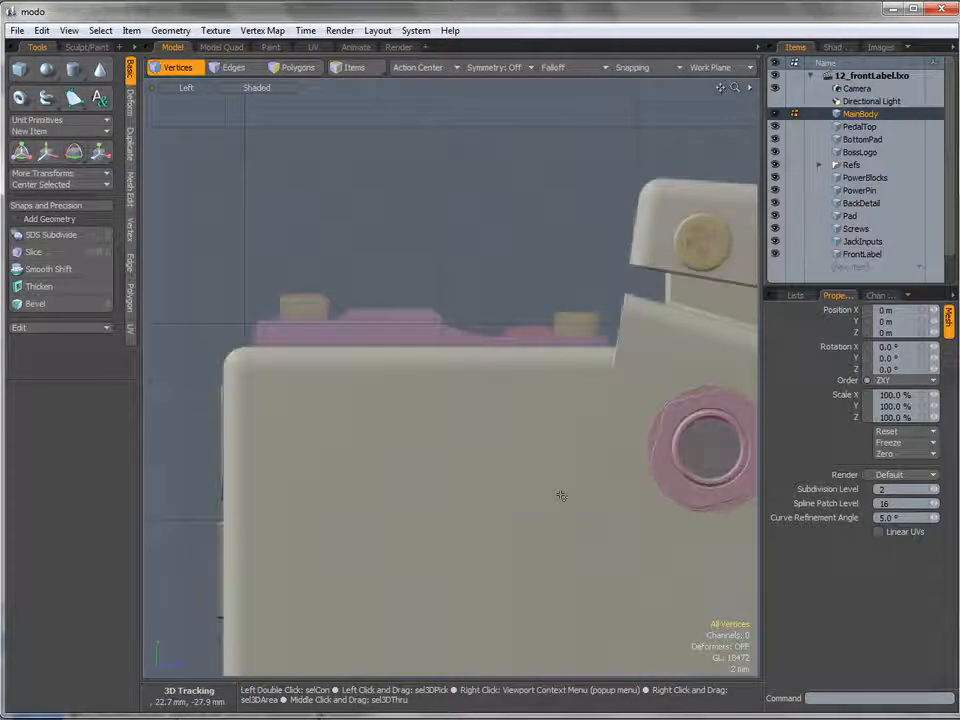
# Examine the reference plate on the pedal's upper face from the top and left views
pyautogui.keyDown('alt'); pyautogui.keyDown('shift'); pyautogui.moveTo(373, 329); pyautogui.dragTo(337, 392); pyautogui.keyUp('shift'); pyautogui.keyUp('alt')
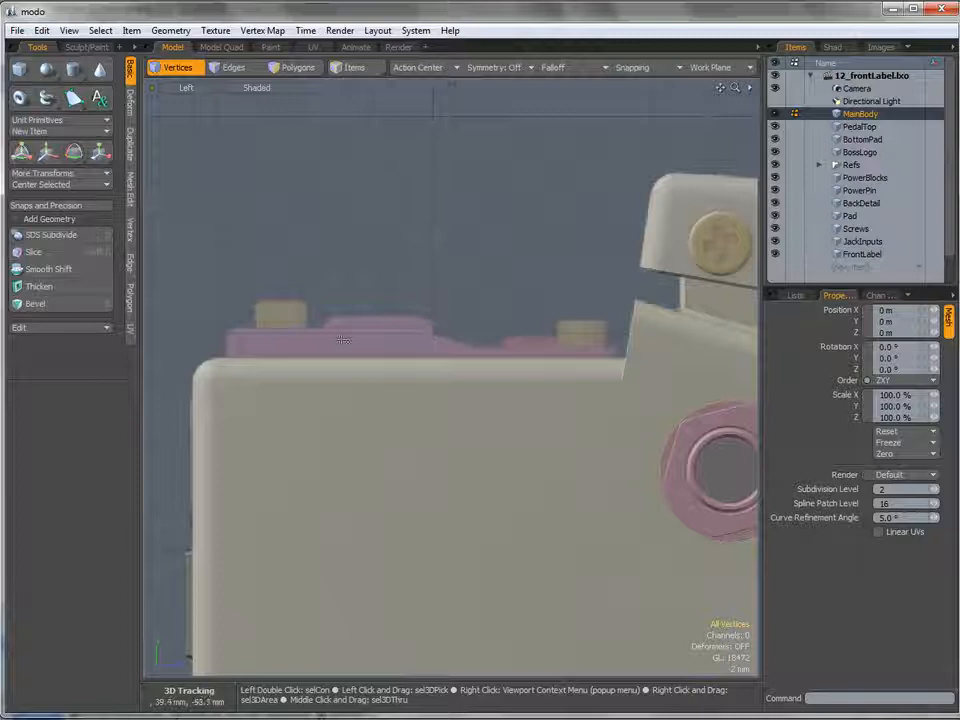
pyautogui.hotkey('ctrl', 'space')
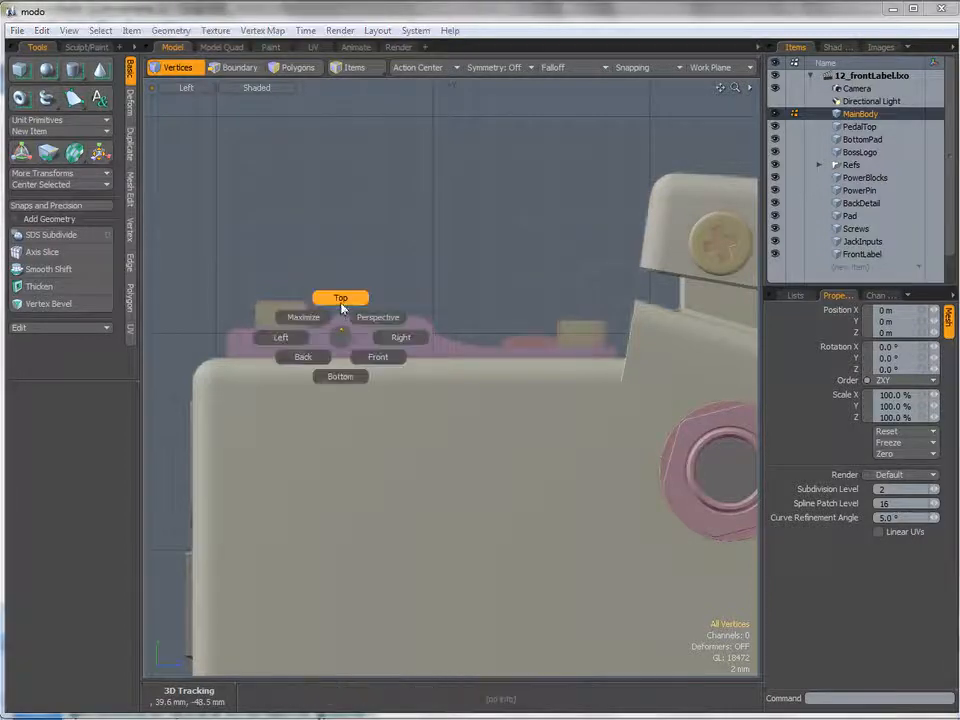
pyautogui.click(343, 300)
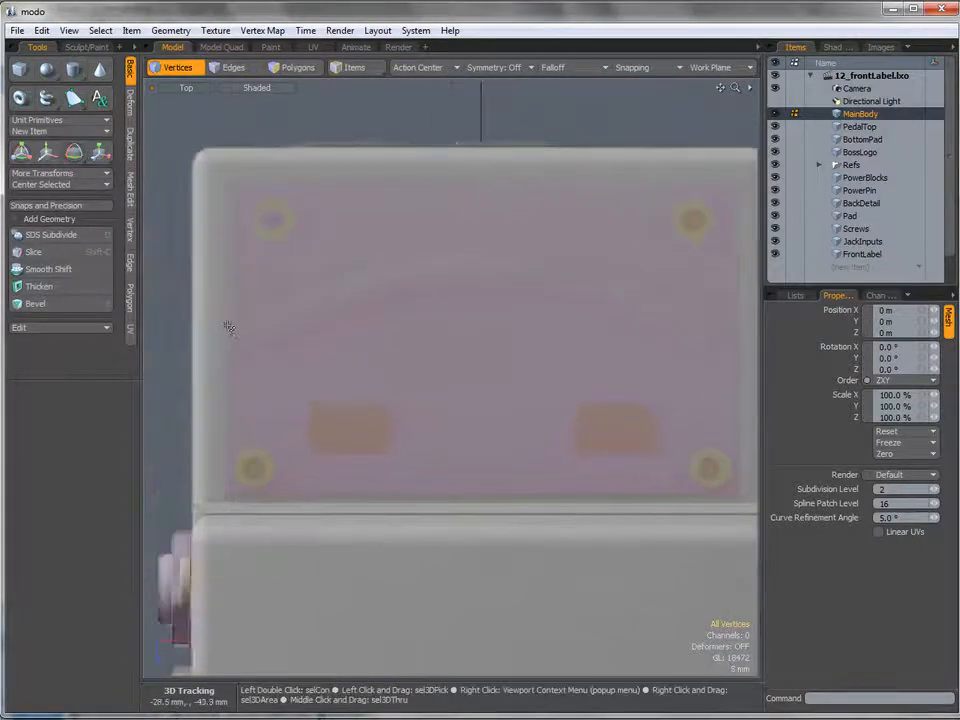
pyautogui.keyDown('ctrl'); pyautogui.keyDown('alt'); pyautogui.moveTo(259, 347); pyautogui.dragTo(252, 350); pyautogui.keyUp('alt'); pyautogui.keyUp('ctrl')
pyautogui.keyDown('alt'); pyautogui.keyDown('shift'); pyautogui.moveTo(252, 350); pyautogui.dragTo(236, 354); pyautogui.keyUp('shift'); pyautogui.keyUp('alt')
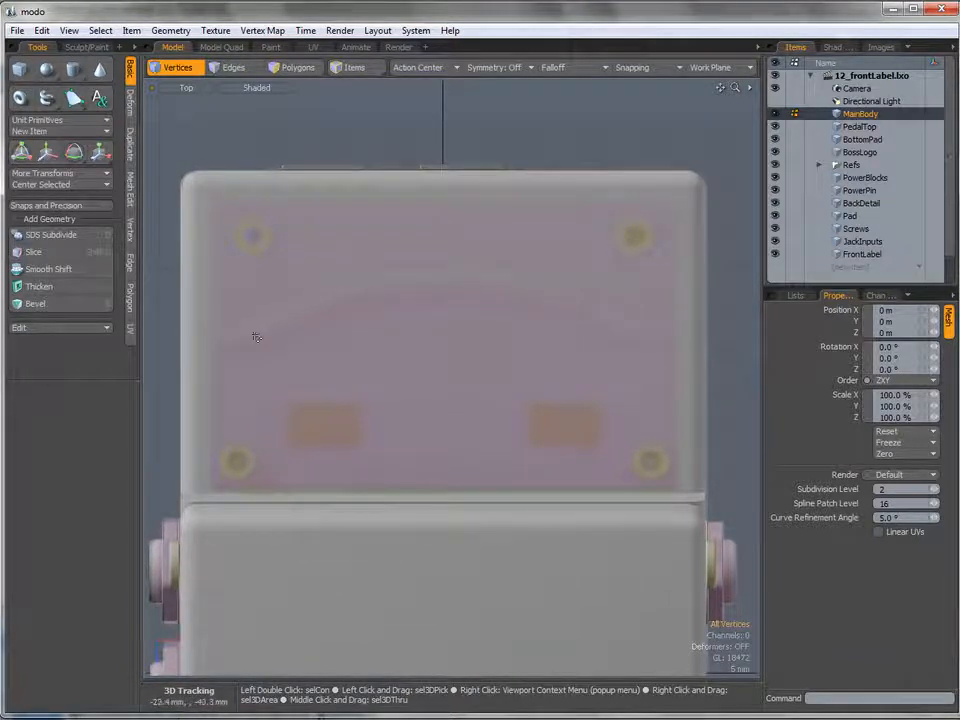
pyautogui.keyDown('ctrl'); pyautogui.keyDown('alt'); pyautogui.moveTo(315, 328); pyautogui.dragTo(306, 297); pyautogui.keyUp('alt'); pyautogui.keyUp('ctrl')
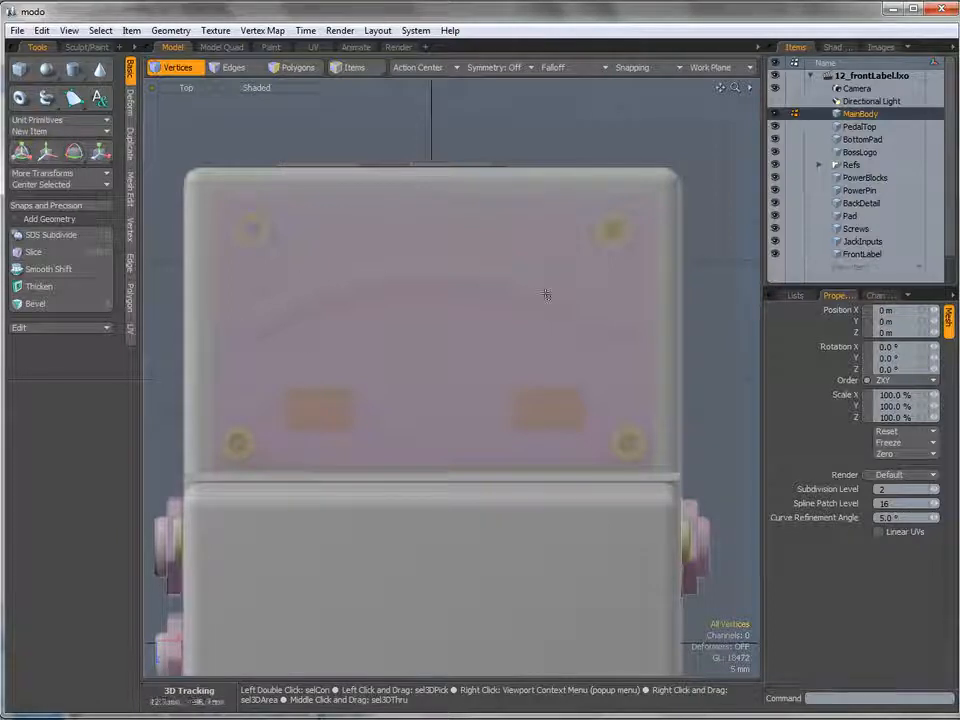
pyautogui.hotkey('ctrl', 'space')
pyautogui.click(414, 304)
pyautogui.keyDown('alt'); pyautogui.keyDown('shift'); pyautogui.moveTo(406, 291); pyautogui.dragTo(422, 286); pyautogui.keyUp('shift'); pyautogui.keyUp('alt')
pyautogui.keyDown('alt'); pyautogui.keyDown('shift'); pyautogui.moveTo(422, 286); pyautogui.dragTo(448, 298); pyautogui.keyUp('shift'); pyautogui.keyUp('alt')
# Add a new mesh item to the scene and name it Screen
pyautogui.click(851, 268)
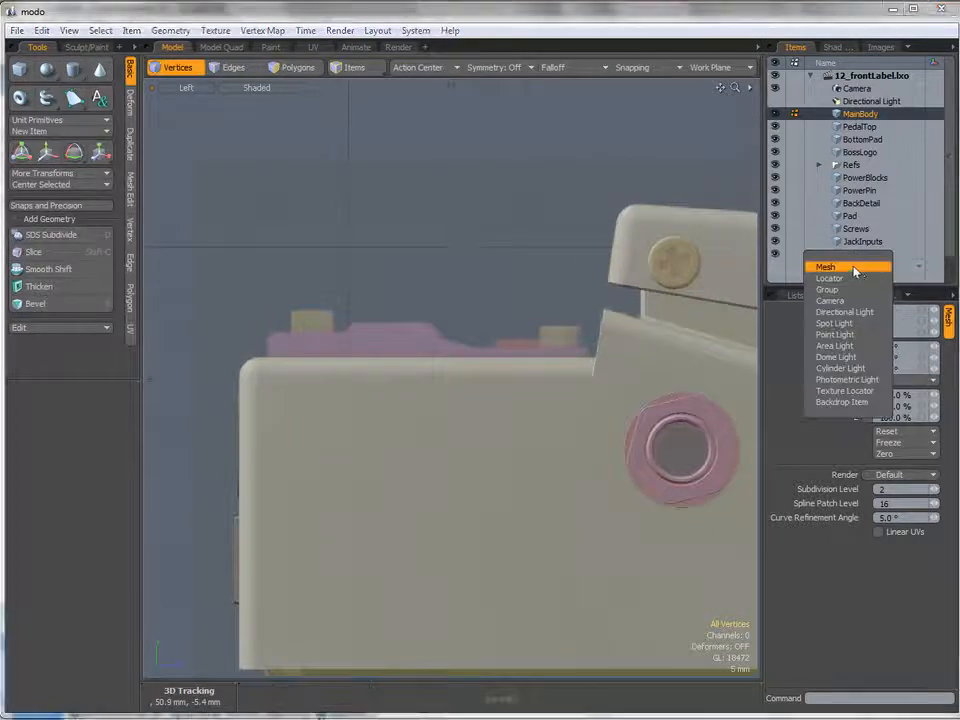
pyautogui.click(851, 266)
pyautogui.rightClick(856, 267)
pyautogui.click(868, 270)
pyautogui.write('Sc')
pyautogui.press('Return')
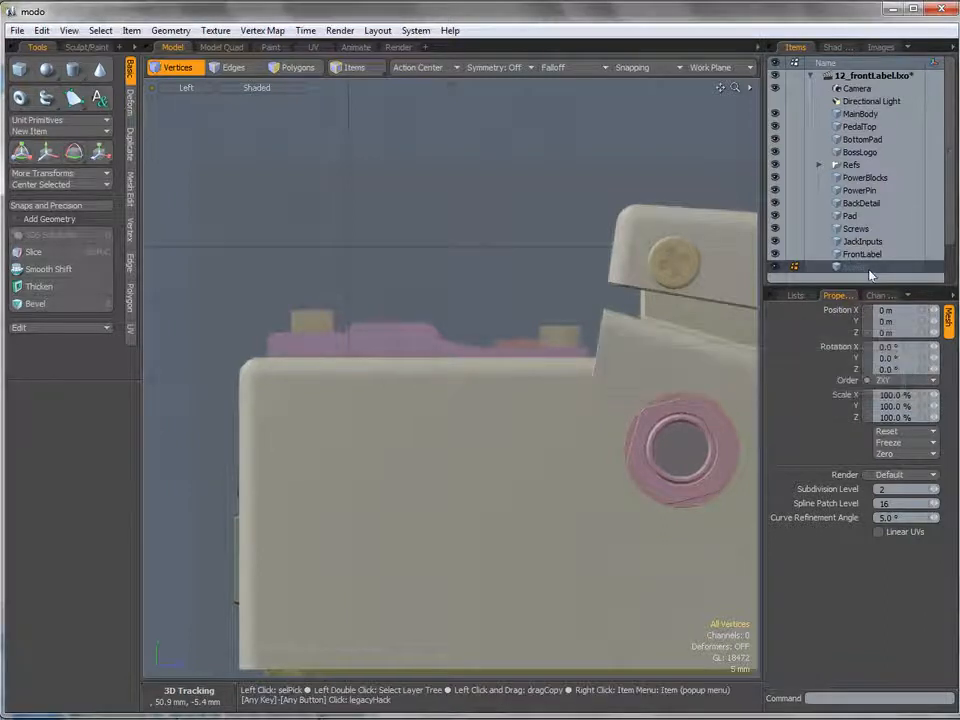
# Draw a flat cube about 2.8 mm high and 35.9 mm long over the reference plate's side profile in the left view
pyautogui.keyDown('alt'); pyautogui.keyDown('shift'); pyautogui.moveTo(437, 388); pyautogui.dragTo(452, 358); pyautogui.keyUp('shift'); pyautogui.keyUp('alt')
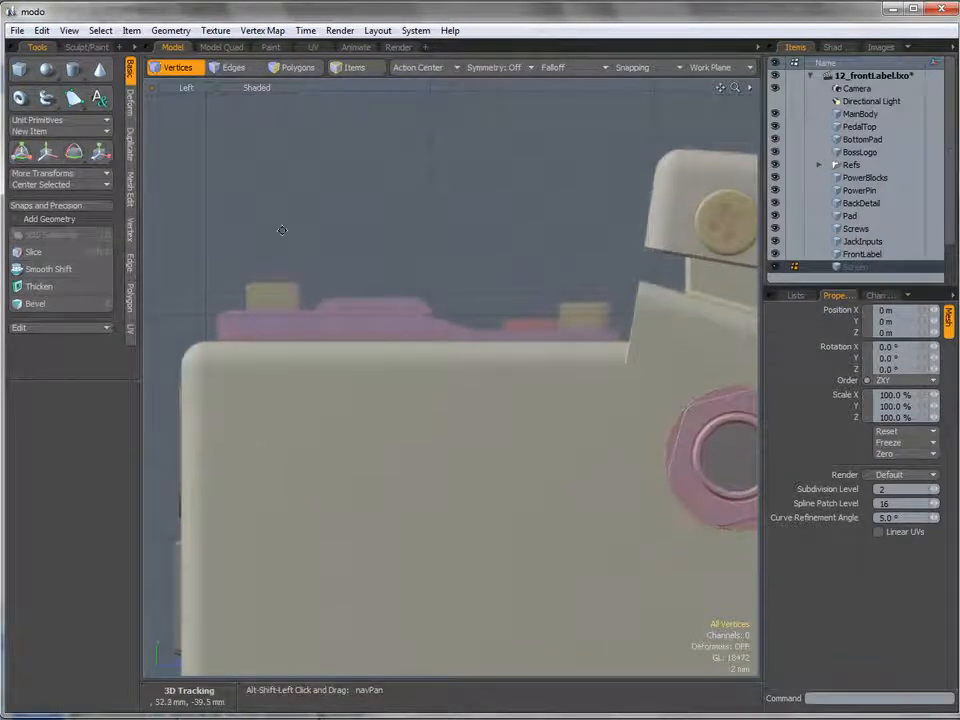
pyautogui.click(22, 71)
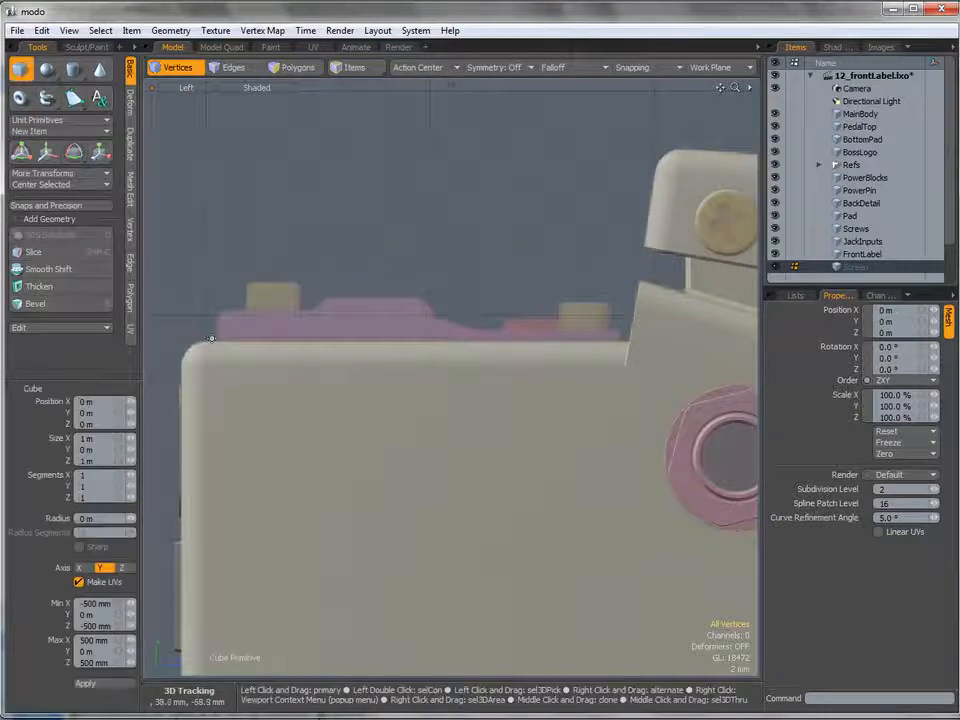
pyautogui.moveTo(218, 309); pyautogui.dragTo(620, 335)
pyautogui.moveTo(418, 322); pyautogui.dragTo(418, 325)
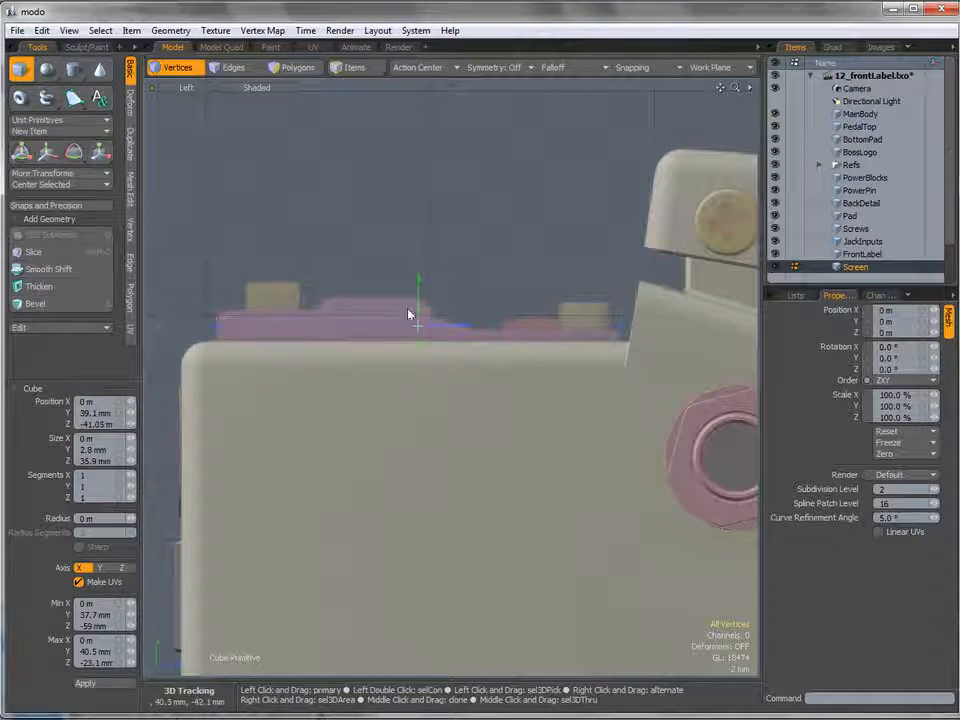
pyautogui.moveTo(418, 310); pyautogui.dragTo(418, 311)
pyautogui.press('space')
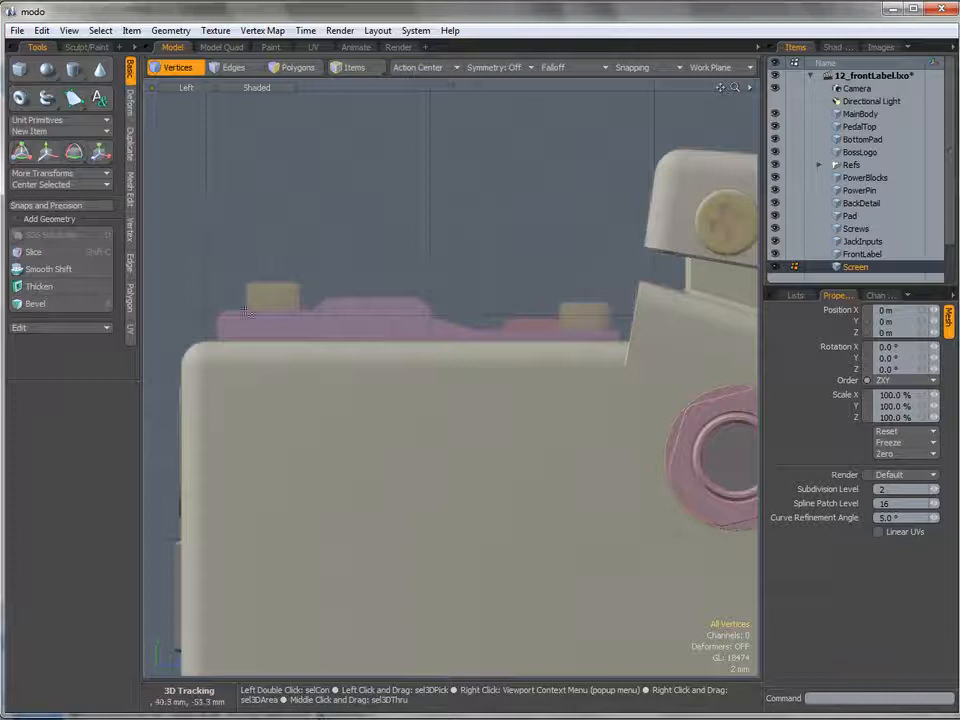
# Loop-slice the flat profile across its upper edge with a count of 2
pyautogui.press('2')
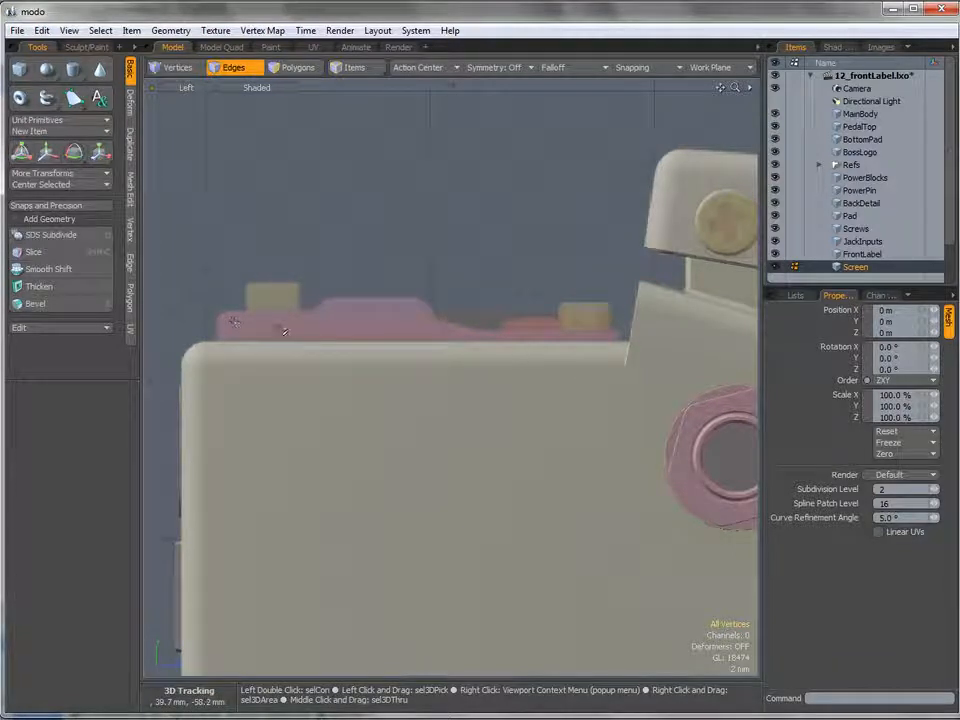
pyautogui.press('3')
pyautogui.click(225, 325)
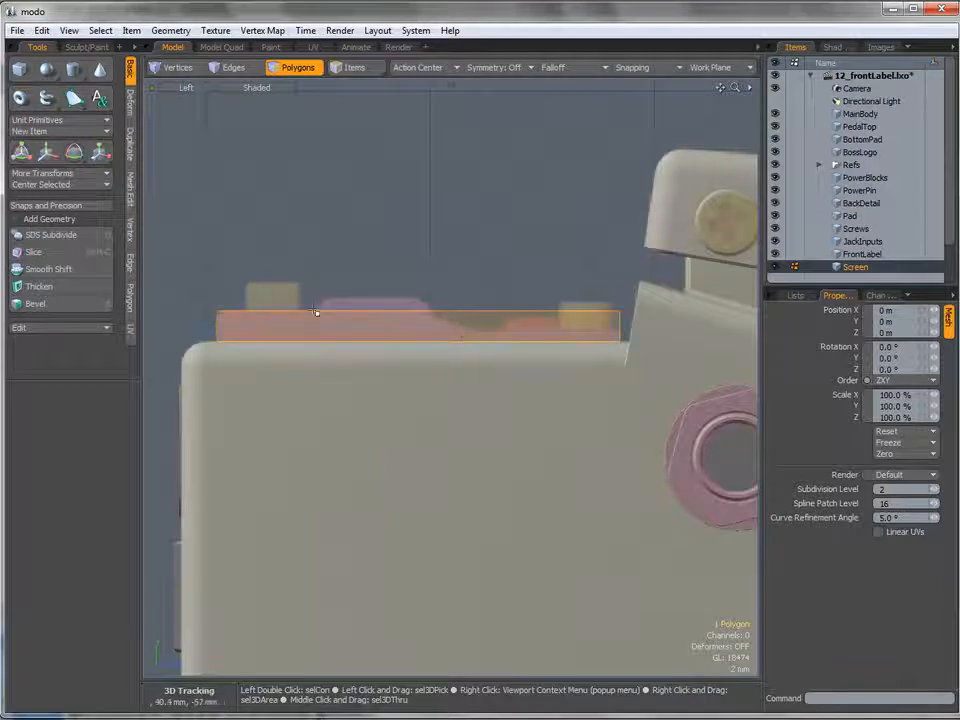
pyautogui.press('space')
pyautogui.press('space')
pyautogui.click(438, 314)
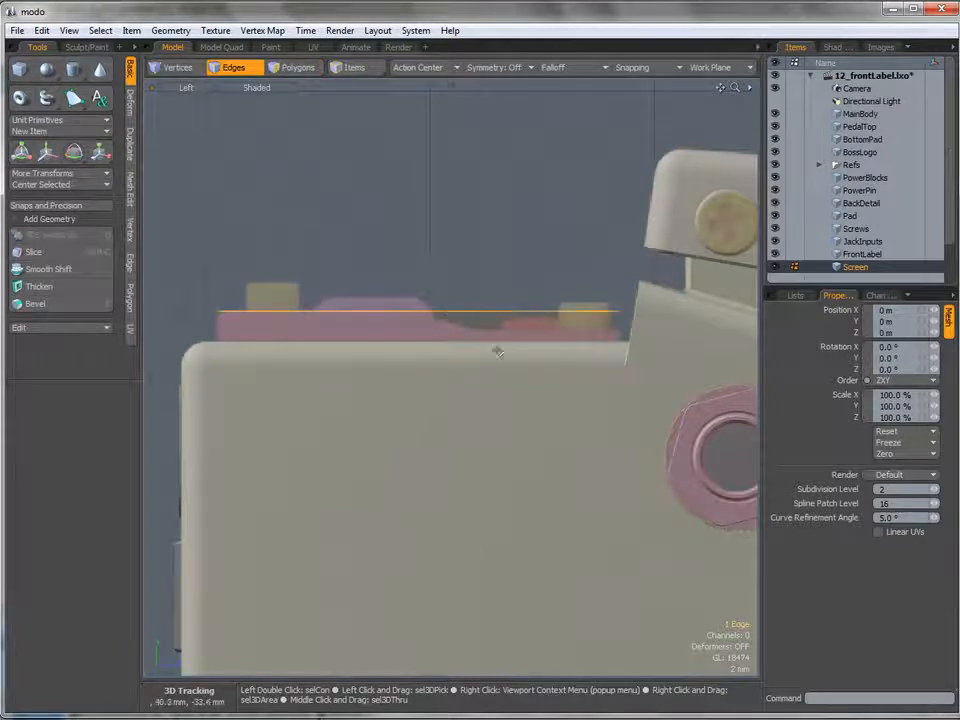
pyautogui.press('alt')
pyautogui.hotkey('alt', 'c')
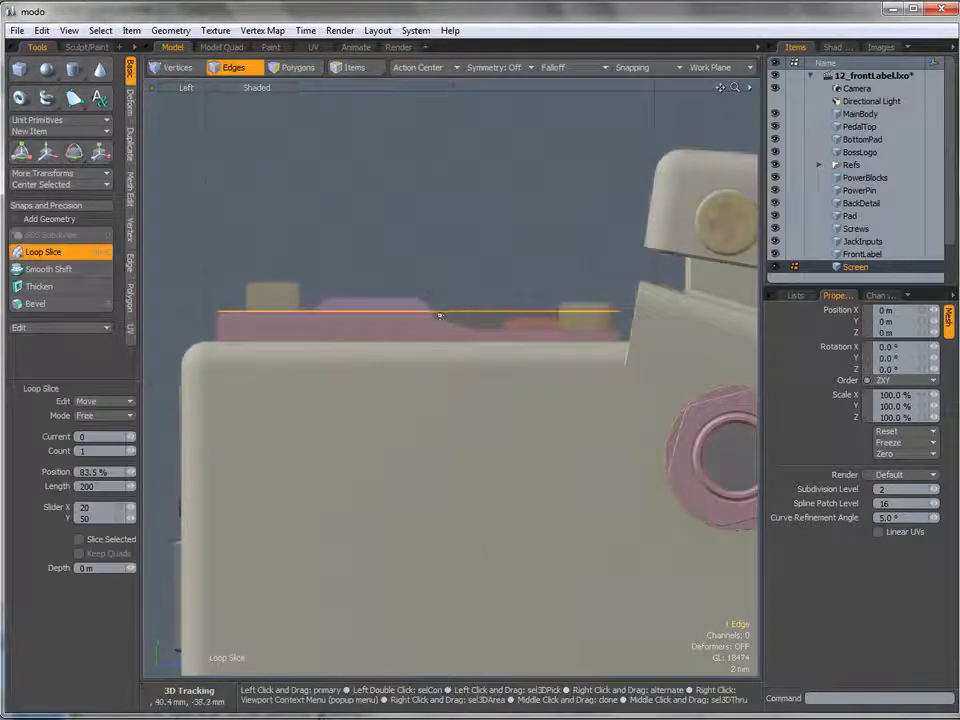
pyautogui.write('2')
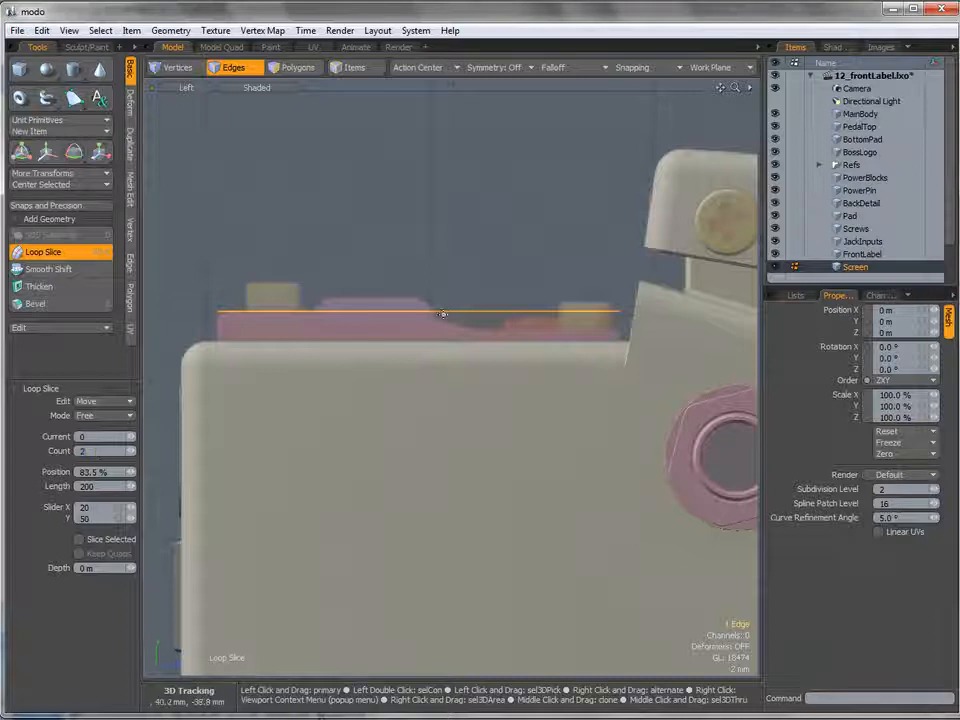
pyautogui.click(442, 314)
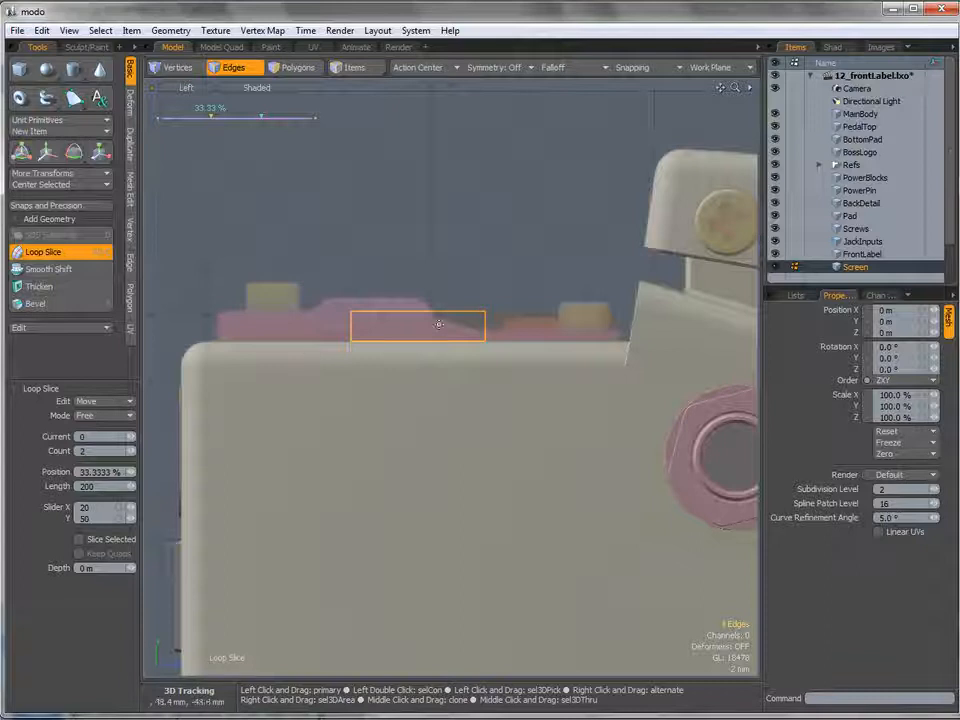
# Slide the loop slices along the profile to line up with the sloped part of the reference plate
pyautogui.moveTo(206, 117); pyautogui.dragTo(240, 117)
pyautogui.press('q')
pyautogui.click(463, 266)
# Lower the upper edge of the profile section nearest the jack input by about 1.8 mm to match the reference
pyautogui.click(546, 314)
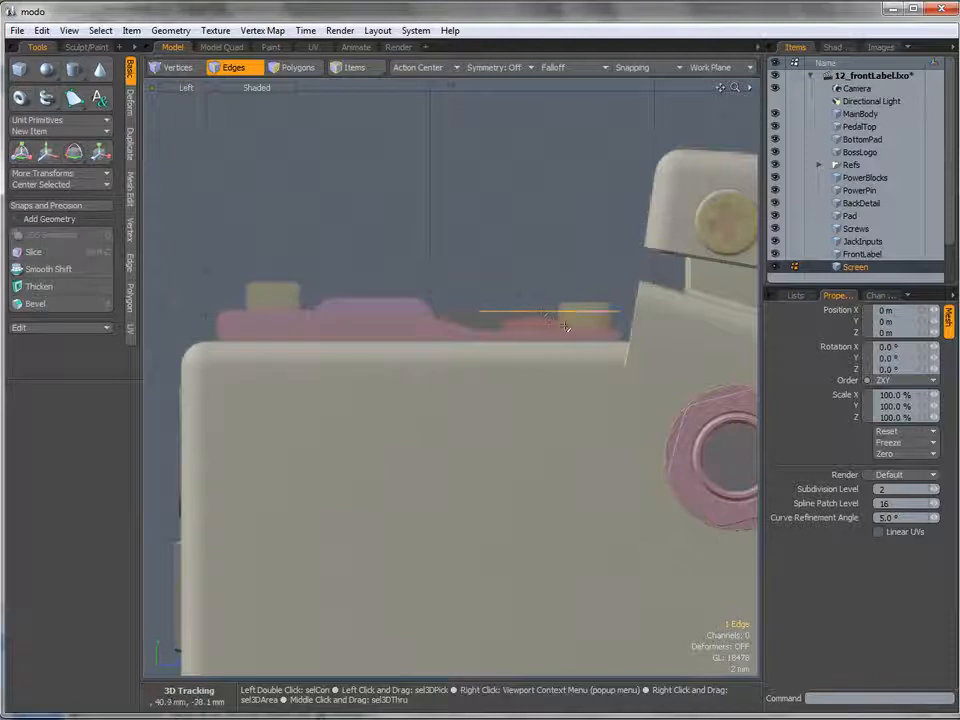
pyautogui.keyDown('alt'); pyautogui.keyDown('shift'); pyautogui.moveTo(521, 286); pyautogui.dragTo(536, 262); pyautogui.keyUp('shift'); pyautogui.keyUp('alt')
pyautogui.press('w')
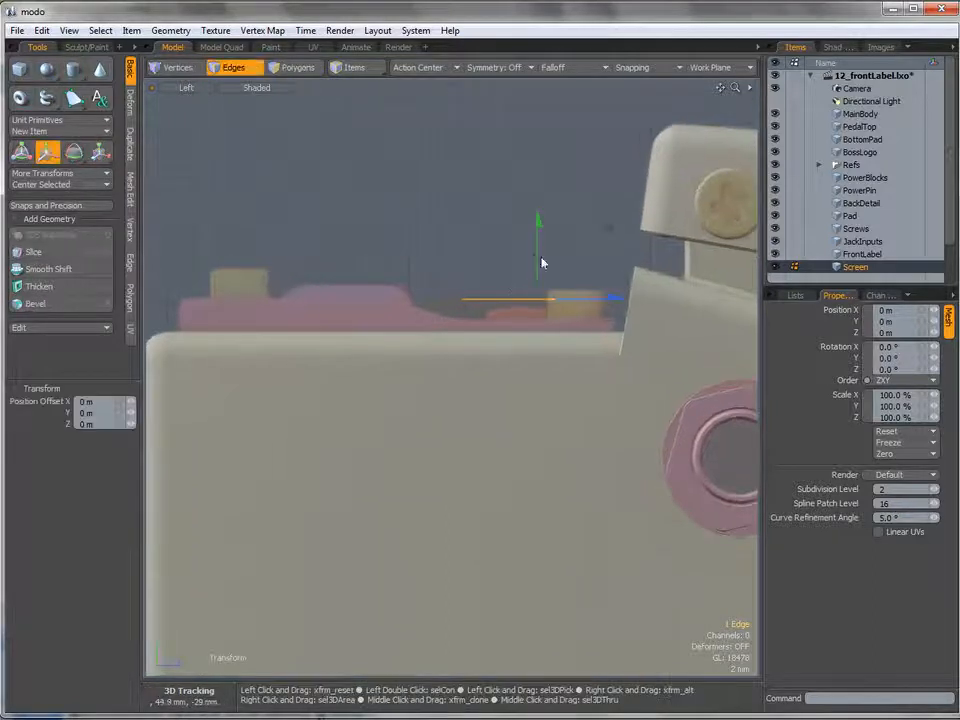
pyautogui.moveTo(612, 238); pyautogui.dragTo(610, 249)
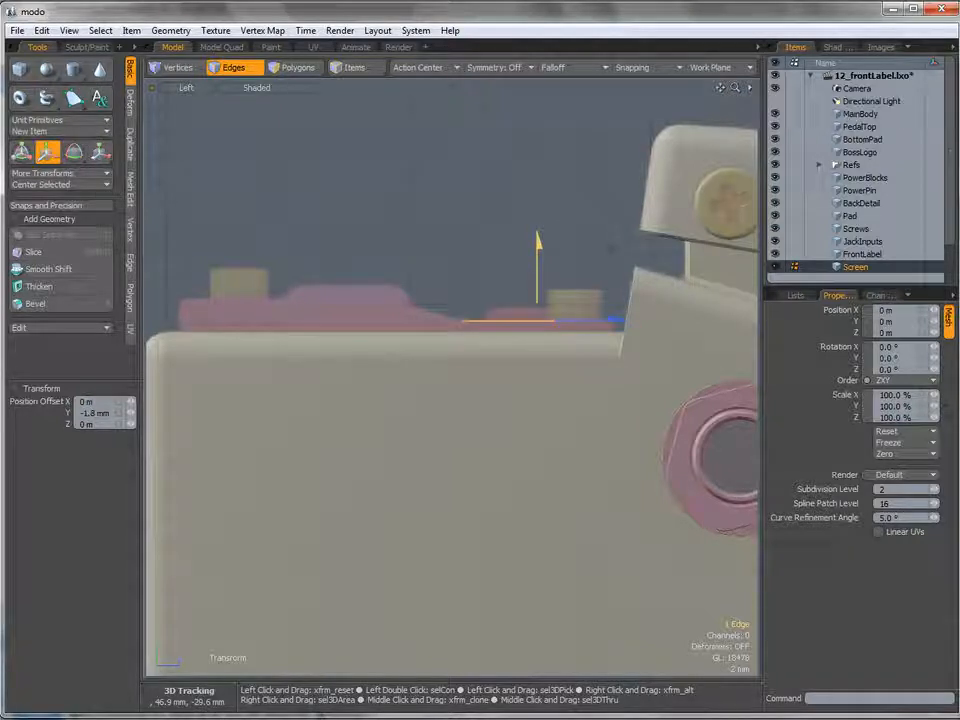
# Hide every mesh item except Screen, keeping the Refs group visible
pyautogui.keyDown('alt'); pyautogui.keyDown('shift'); pyautogui.moveTo(482, 262); pyautogui.dragTo(504, 264); pyautogui.keyUp('shift'); pyautogui.keyUp('alt')
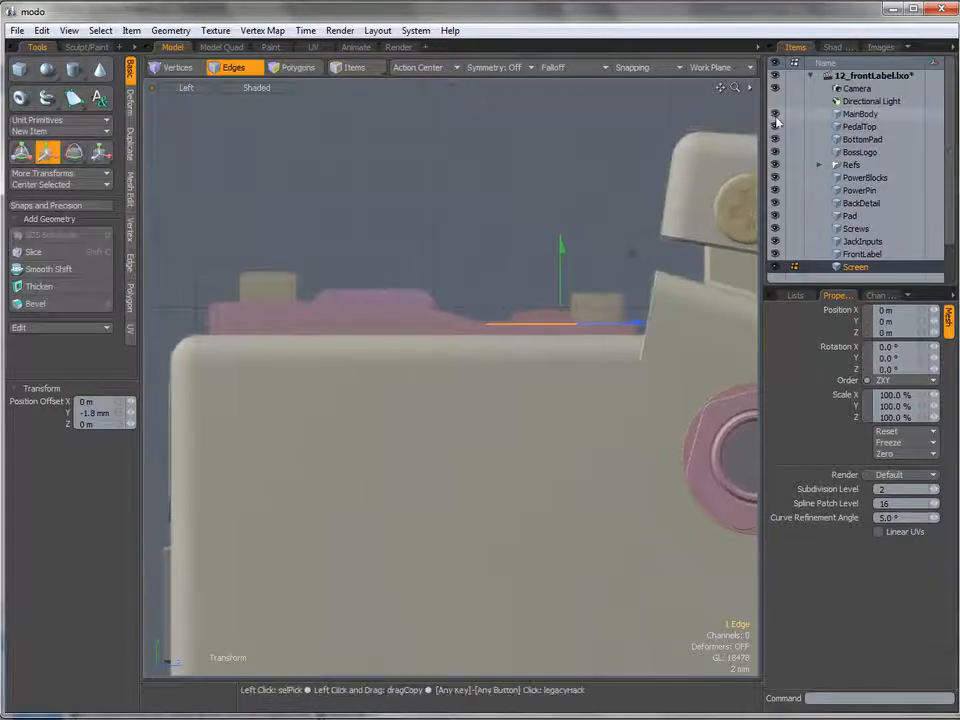
pyautogui.moveTo(777, 116); pyautogui.dragTo(778, 247)
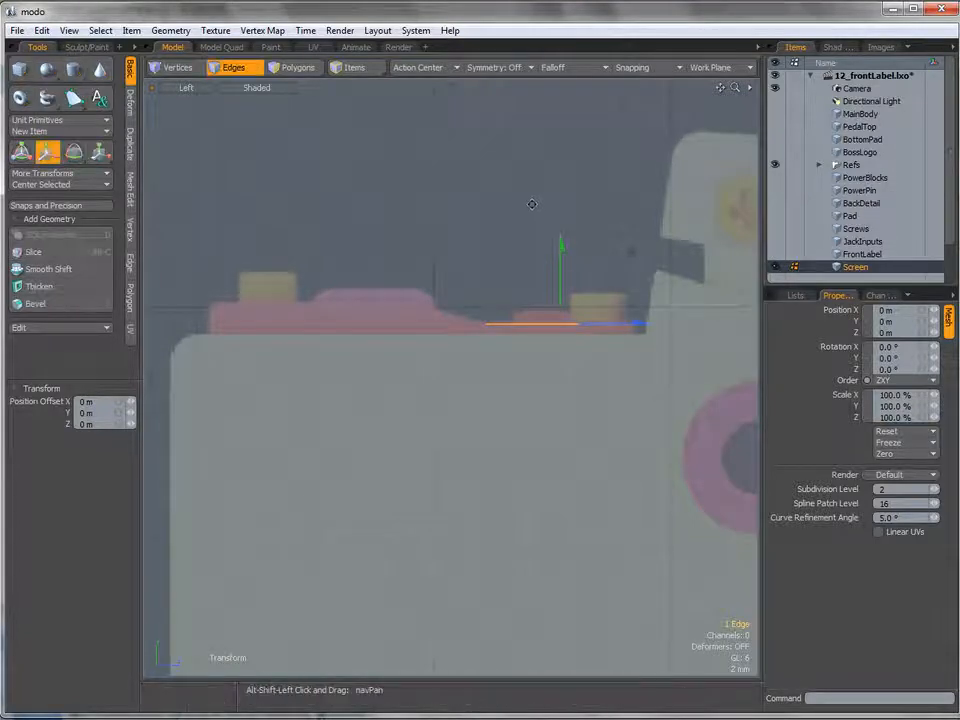
pyautogui.press('space')
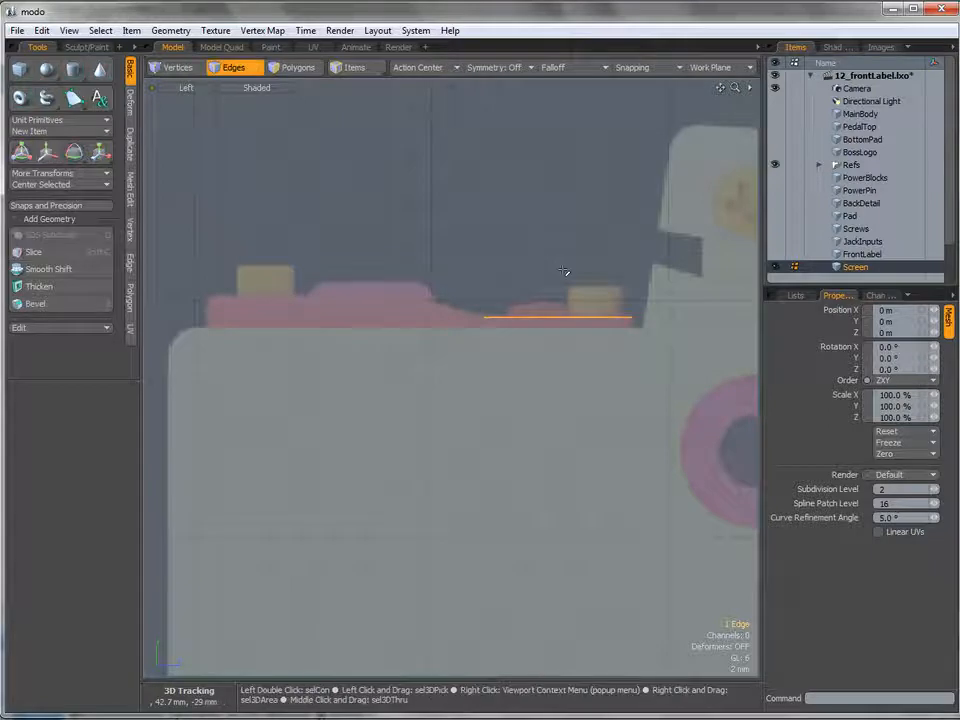
# In the top view, move the profile's three polygons about -28.6 mm along X to the side edge of the reference plate
pyautogui.hotkey('ctrl', 'space')
pyautogui.click(562, 238)
pyautogui.keyDown('ctrl'); pyautogui.keyDown('alt'); pyautogui.moveTo(565, 275); pyautogui.dragTo(529, 249); pyautogui.keyUp('alt'); pyautogui.keyUp('ctrl')
pyautogui.keyDown('ctrl'); pyautogui.keyDown('alt'); pyautogui.moveTo(529, 249); pyautogui.dragTo(506, 270); pyautogui.keyUp('alt'); pyautogui.keyUp('ctrl')
pyautogui.keyDown('alt'); pyautogui.keyDown('shift'); pyautogui.moveTo(514, 313); pyautogui.dragTo(501, 326); pyautogui.keyUp('shift'); pyautogui.keyUp('alt')
pyautogui.press('3')
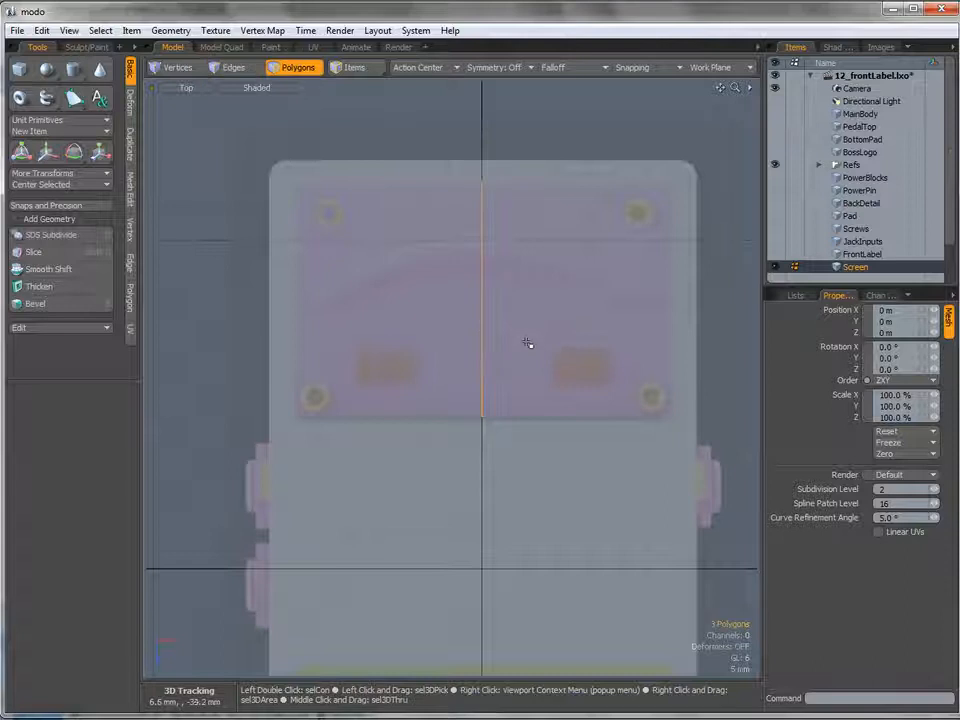
pyautogui.moveTo(563, 341)
pyautogui.mouseDown(button='right')
pyautogui.moveTo(422, 386)
pyautogui.moveTo(542, 253)
pyautogui.moveTo(484, 197)
pyautogui.mouseUp(button='right')
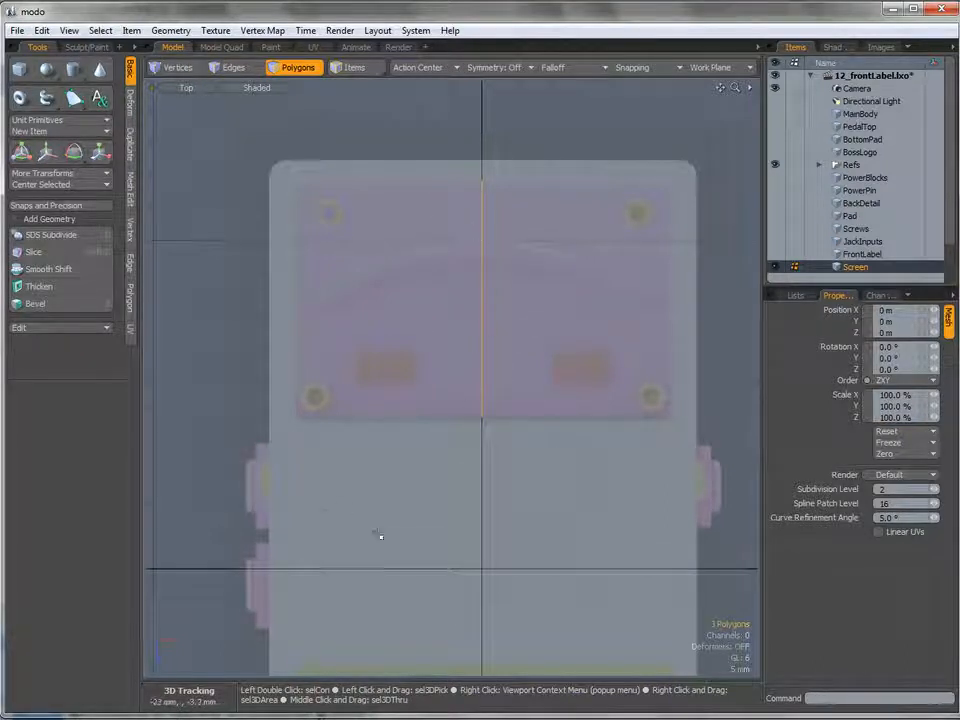
pyautogui.press('w')
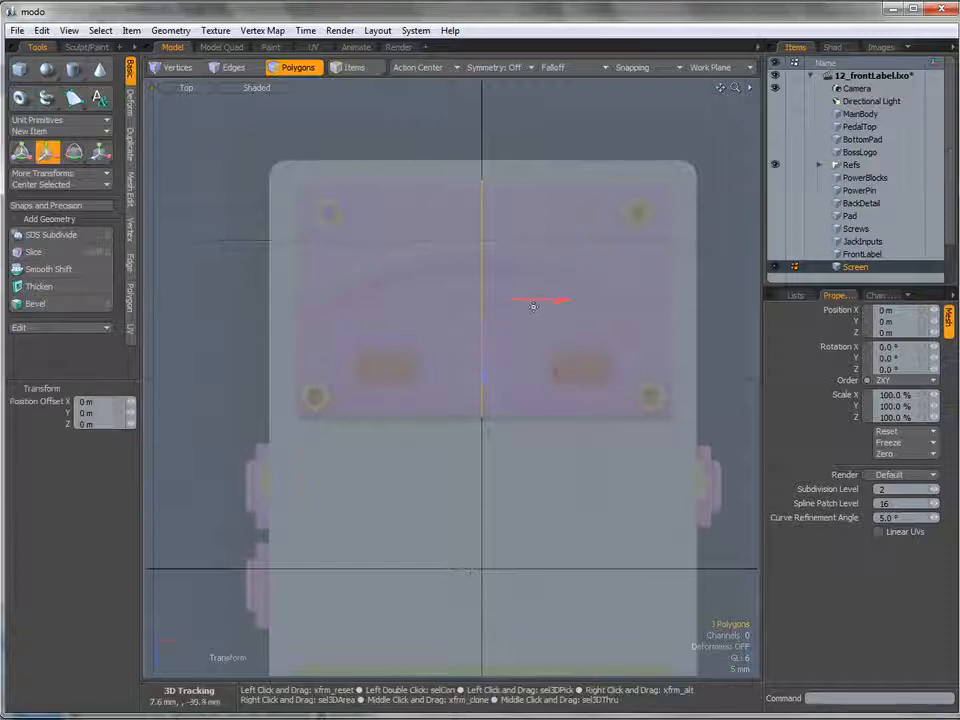
pyautogui.moveTo(485, 299); pyautogui.dragTo(300, 299)
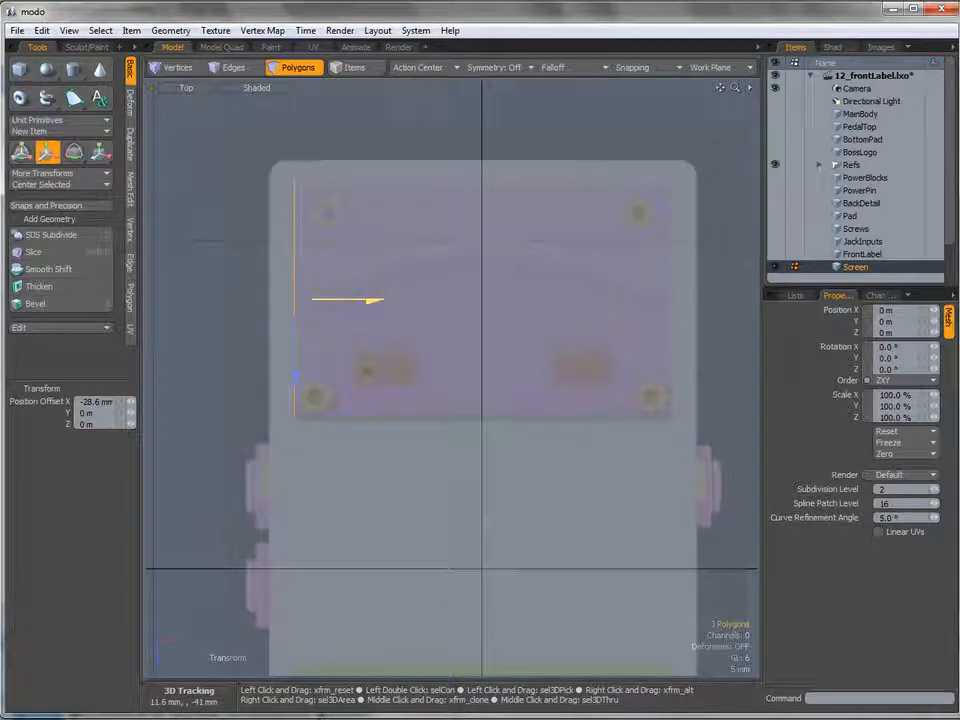
# Extrude the profile polygons about 57.8 mm along X to span the width of the reference plate
pyautogui.hotkey('shift', 'x')
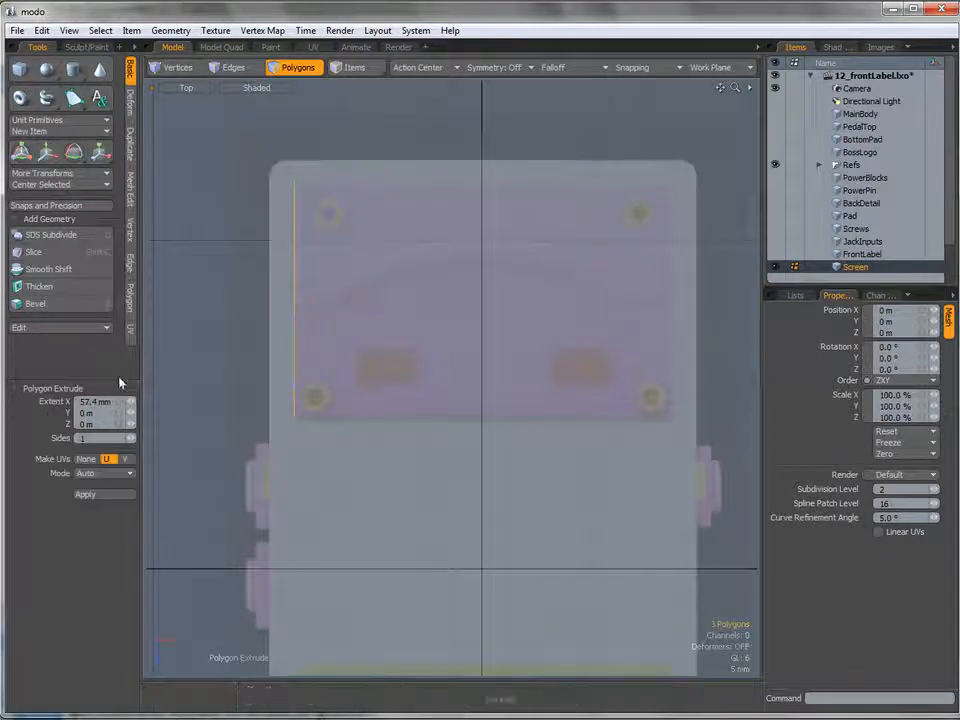
pyautogui.click(332, 299)
pyautogui.moveTo(365, 307); pyautogui.dragTo(744, 302)
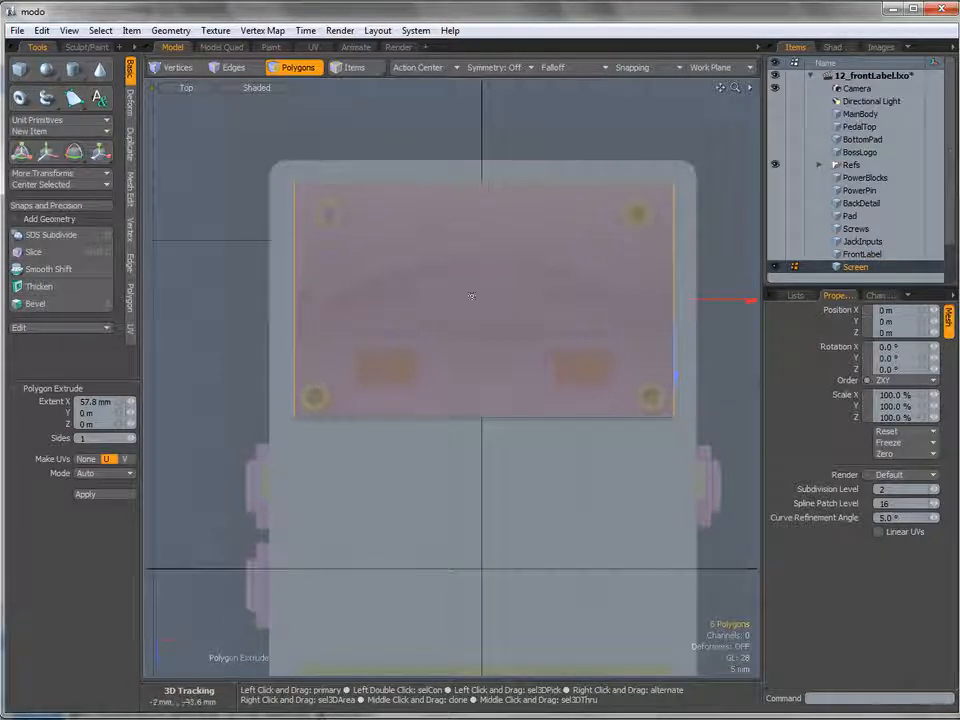
pyautogui.press('space')
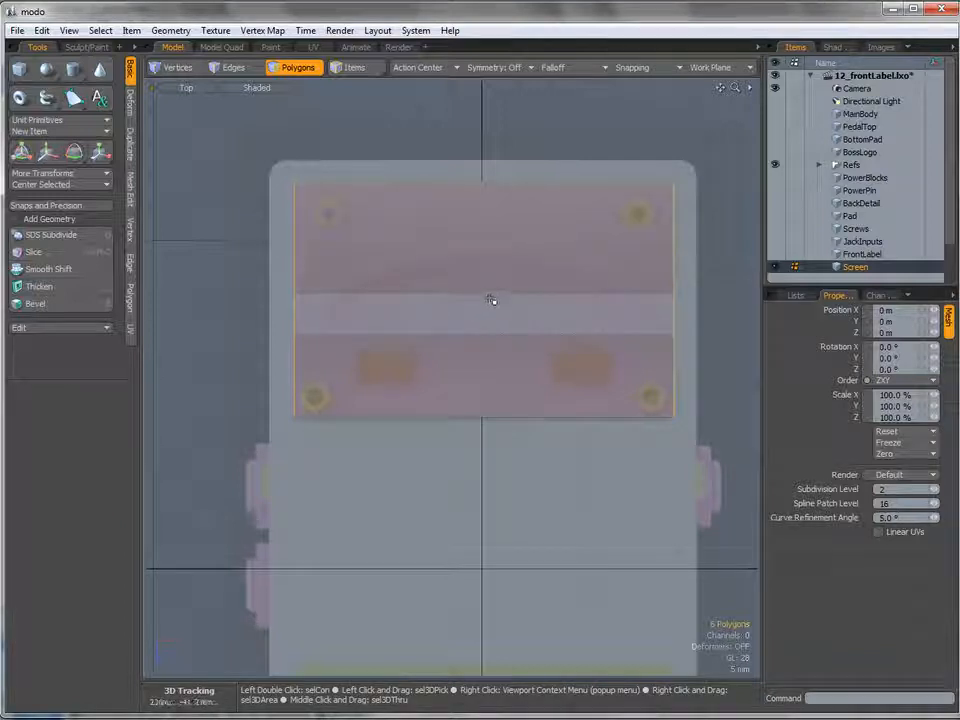
# Select the entire extruded plate and center it along X
pyautogui.doubleClick(492, 294)
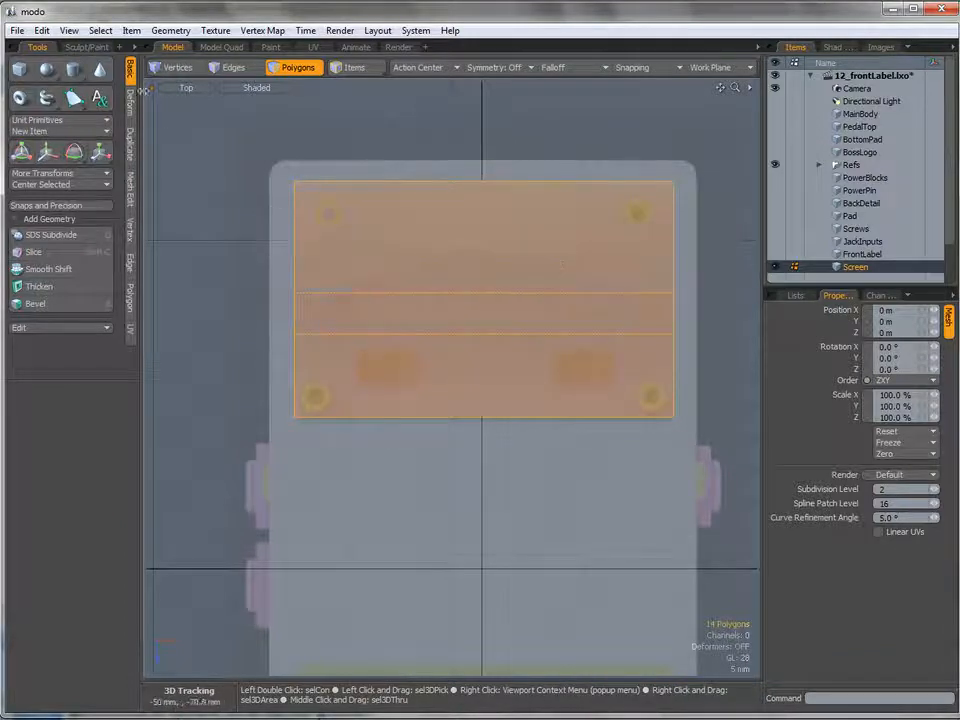
pyautogui.click(28, 186)
pyautogui.click(30, 199)
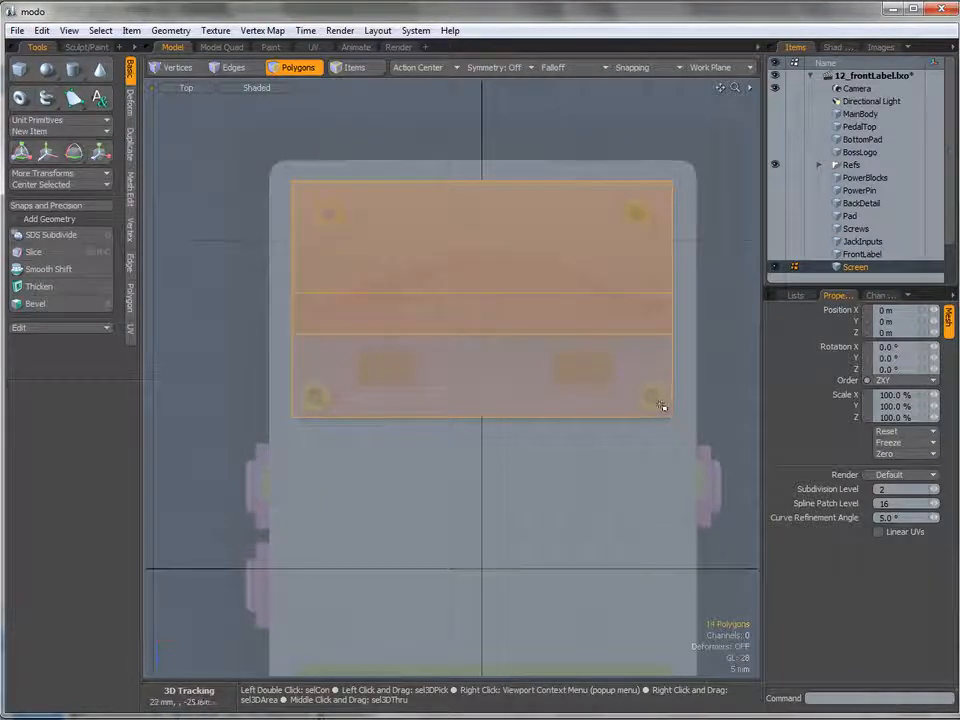
# Slice the whole plate lengthwise along its center line in the top view
pyautogui.keyDown('alt'); pyautogui.keyDown('shift'); pyautogui.moveTo(482, 284); pyautogui.dragTo(473, 278); pyautogui.keyUp('shift'); pyautogui.keyUp('alt')
pyautogui.press('3')
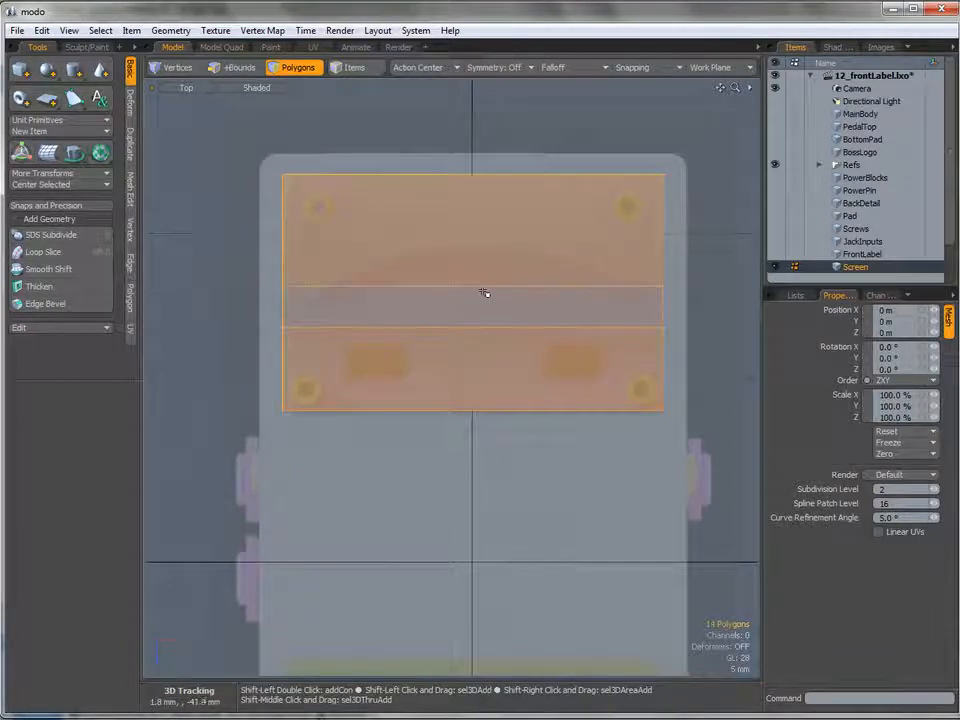
pyautogui.hotkey('shift', 'c')
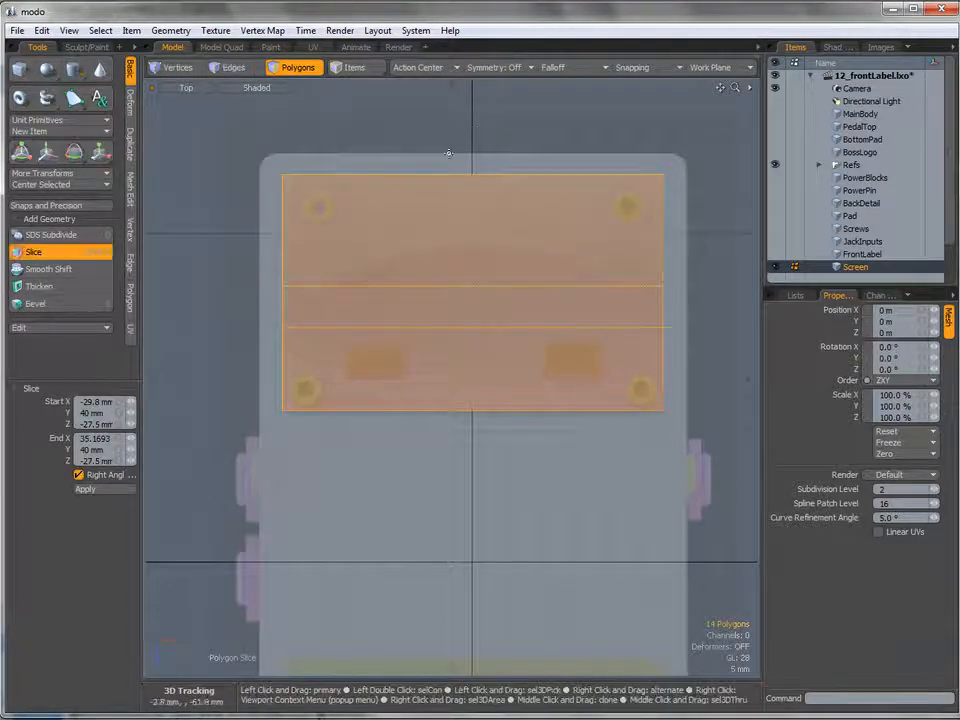
pyautogui.moveTo(471, 241); pyautogui.dragTo(470, 368)
pyautogui.press('space')
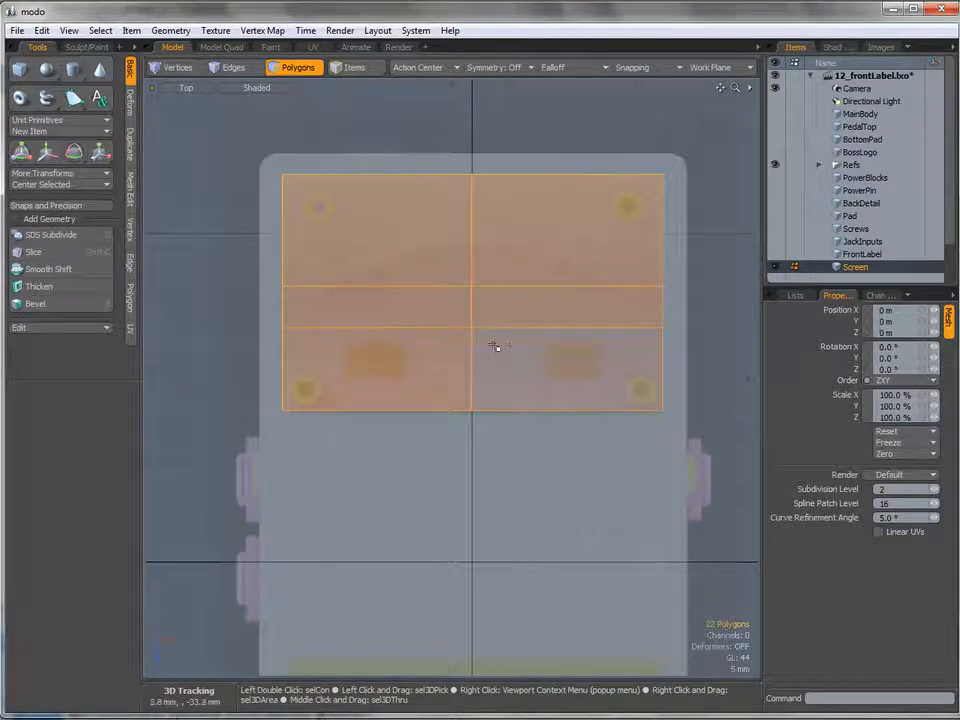
# Select the vertices along the plate's lengthwise center cut and center them on X
pyautogui.press('1')
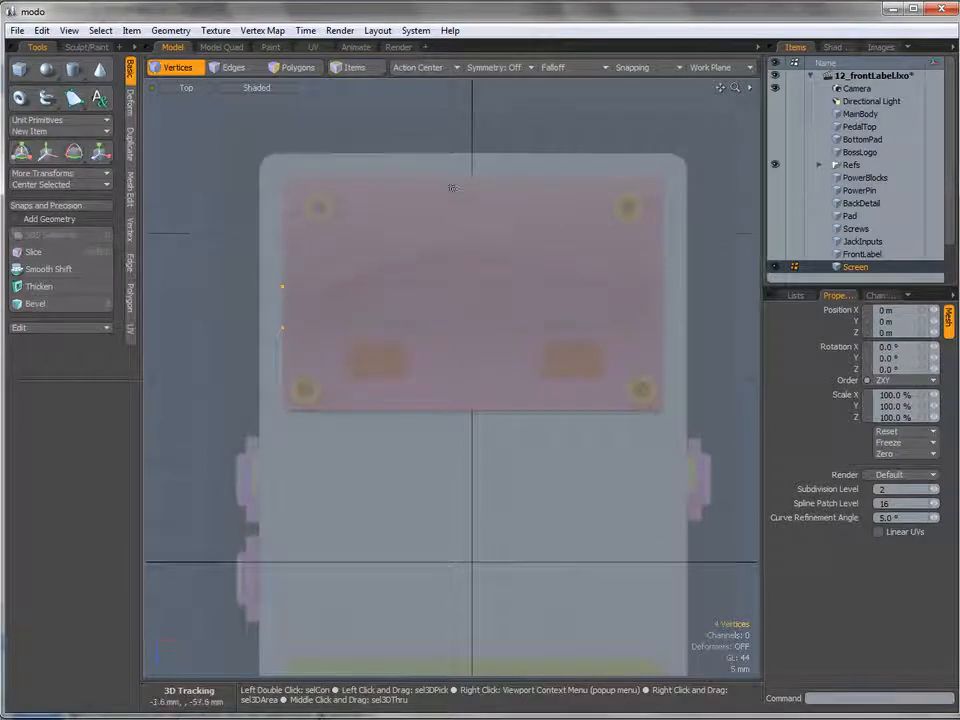
pyautogui.moveTo(445, 198); pyautogui.dragTo(452, 145, button='right')
pyautogui.moveTo(531, 341)
pyautogui.mouseDown(button='right')
pyautogui.moveTo(469, 455)
pyautogui.moveTo(451, 328)
pyautogui.mouseUp(button='right')
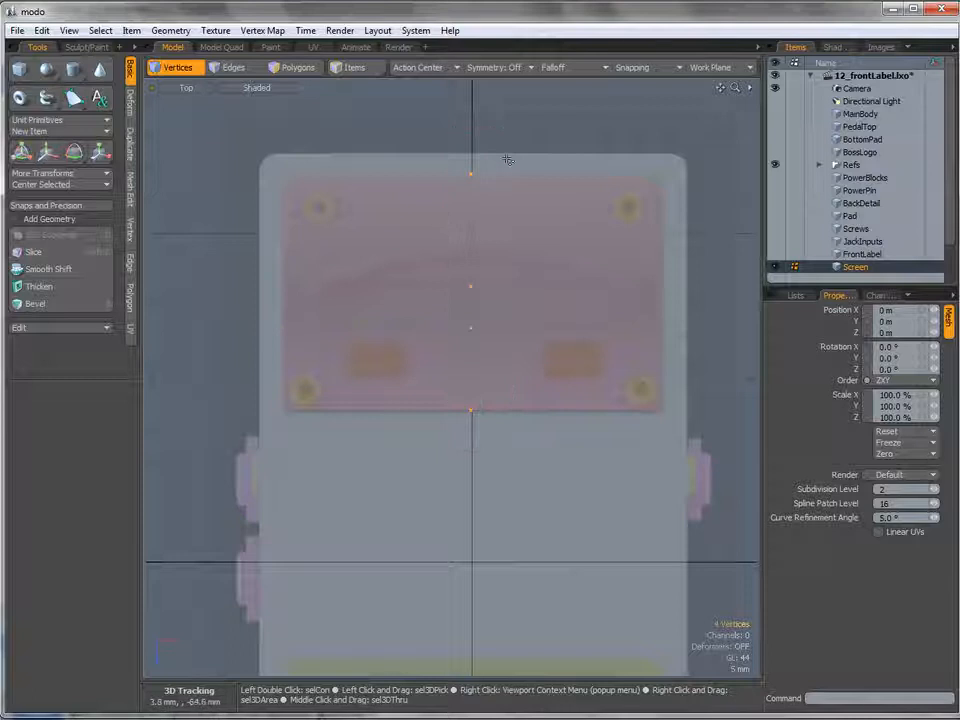
pyautogui.click(67, 187)
pyautogui.click(70, 197)
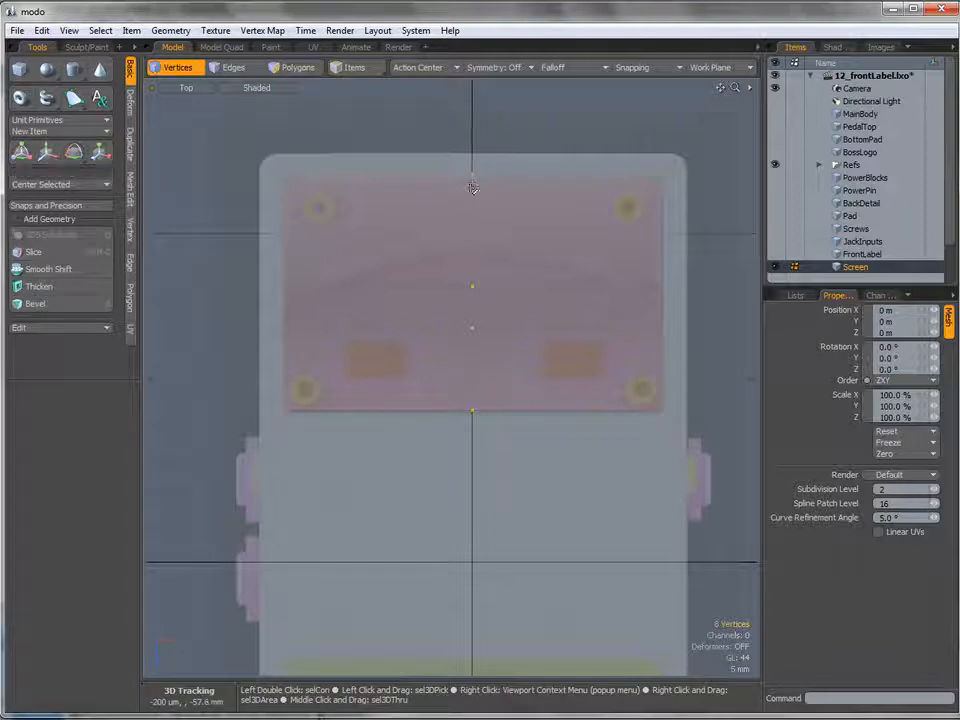
pyautogui.press('2')
pyautogui.moveTo(447, 271)
pyautogui.mouseDown(button='right')
pyautogui.moveTo(445, 145)
pyautogui.moveTo(710, 179)
pyautogui.mouseUp(button='right')
pyautogui.moveTo(577, 580); pyautogui.dragTo(436, 566, button='right')
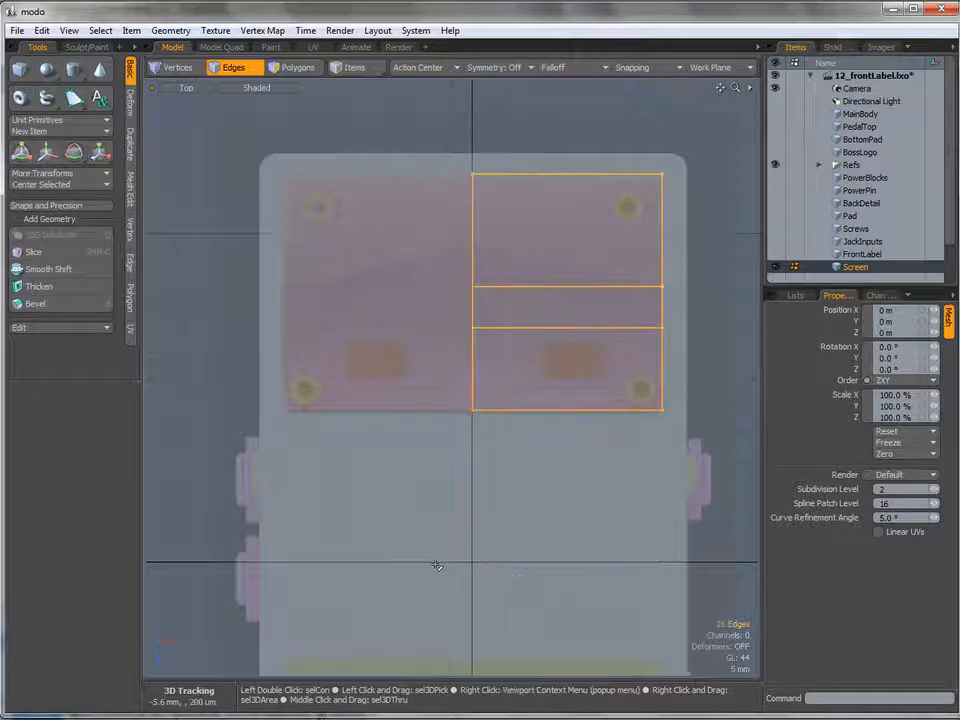
# Select all polygons on the positive-X half of the plate in the top view and delete them
pyautogui.press('3')
pyautogui.doubleClick(446, 281)
pyautogui.moveTo(435, 280)
pyautogui.mouseDown(button='right')
pyautogui.moveTo(454, 141)
pyautogui.moveTo(612, 86)
pyautogui.mouseUp(button='right')
pyautogui.moveTo(640, 544); pyautogui.dragTo(430, 549, button='right')
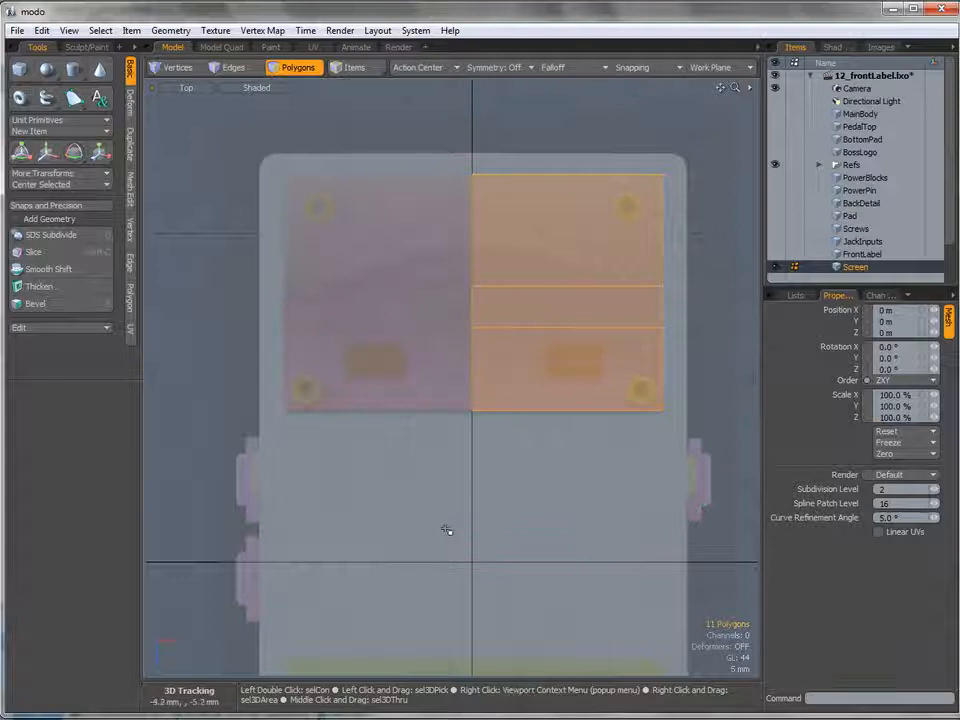
pyautogui.click(446, 530)
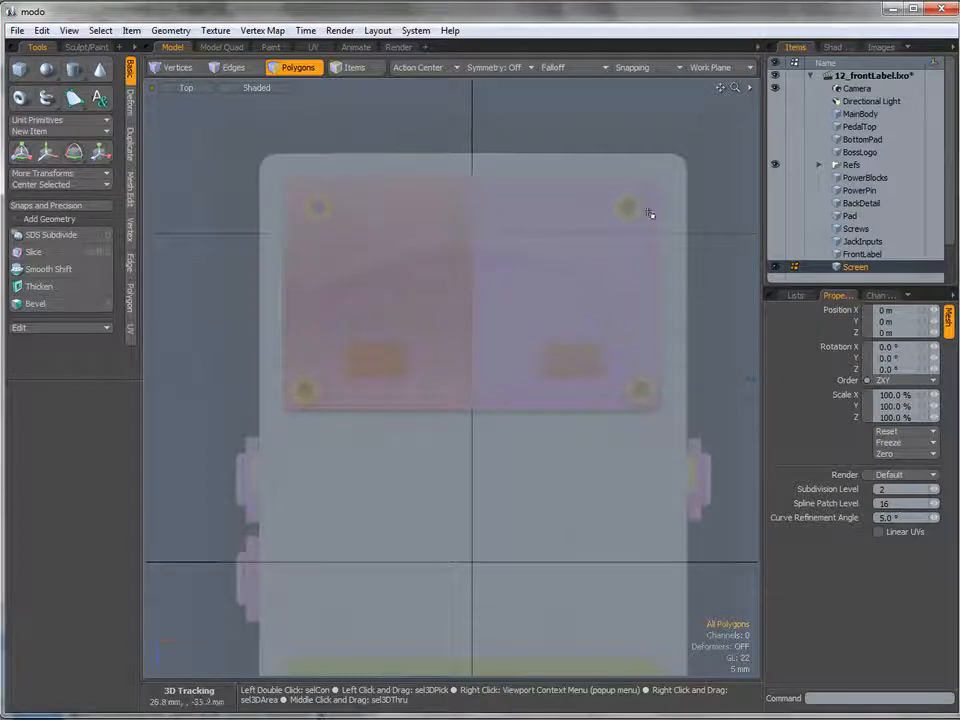
# In the perspective view, select the remaining half plate's outer upper edges together with its two vertical corner edges
pyautogui.hotkey('ctrl', 'space')
pyautogui.click(450, 320)
pyautogui.keyDown('alt'); pyautogui.moveTo(440, 320); pyautogui.dragTo(474, 364); pyautogui.keyUp('alt')
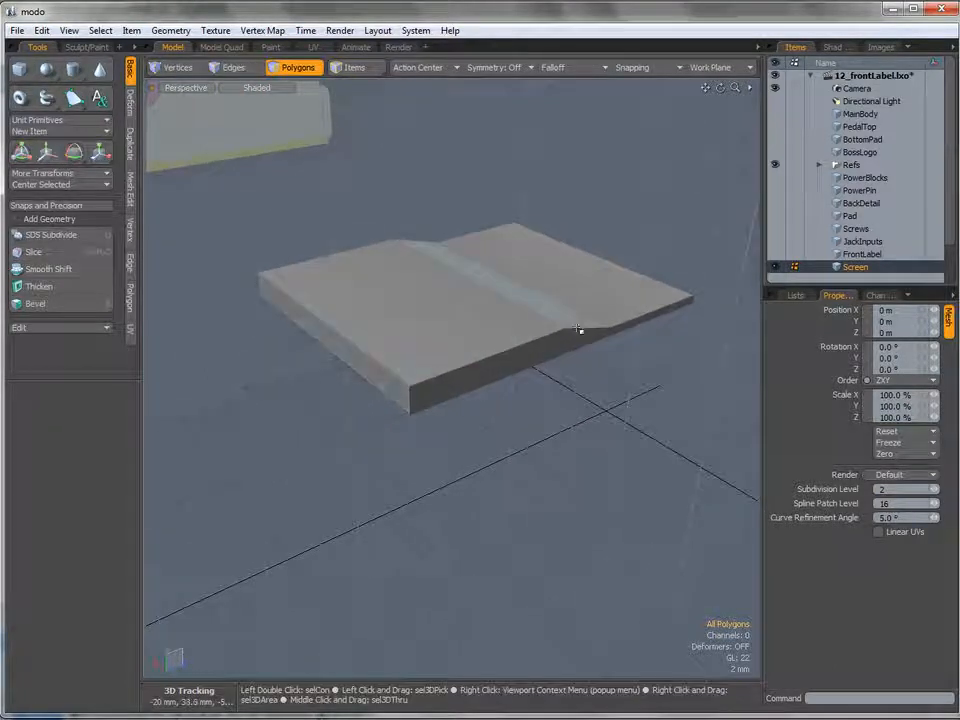
pyautogui.press('2')
pyautogui.click(392, 375)
pyautogui.keyDown('shift'); pyautogui.click(427, 381); pyautogui.keyUp('shift')
pyautogui.keyDown('shift'); pyautogui.click(413, 400); pyautogui.keyUp('shift')
pyautogui.keyDown('alt'); pyautogui.moveTo(478, 389); pyautogui.dragTo(353, 367); pyautogui.keyUp('alt')
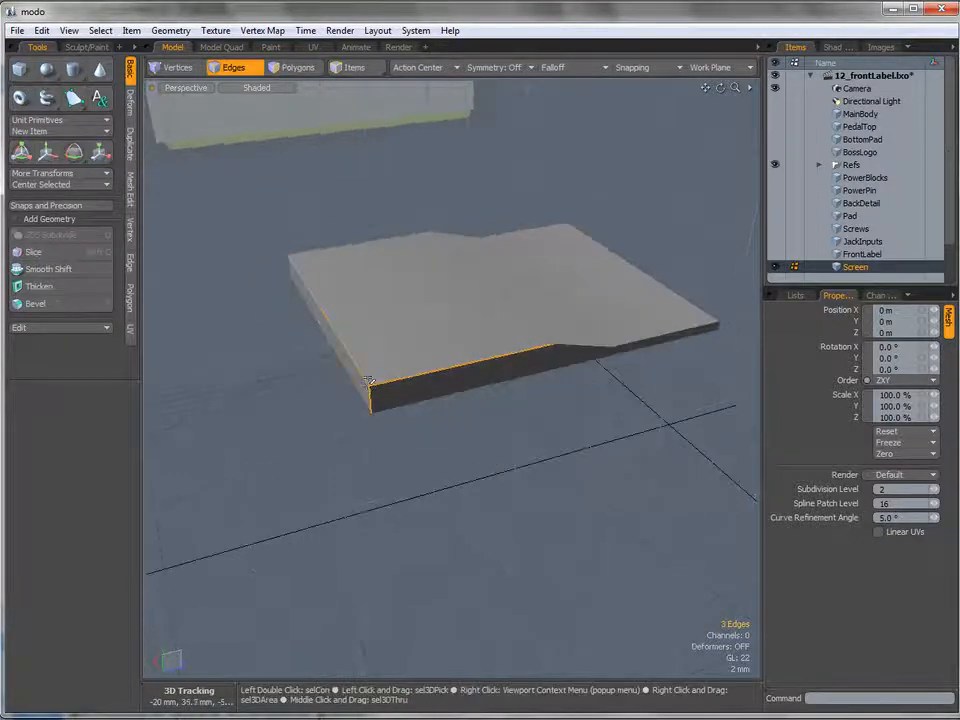
pyautogui.keyDown('alt'); pyautogui.moveTo(418, 385); pyautogui.dragTo(644, 388); pyautogui.keyUp('alt')
pyautogui.keyDown('shift'); pyautogui.click(720, 343); pyautogui.keyUp('shift')
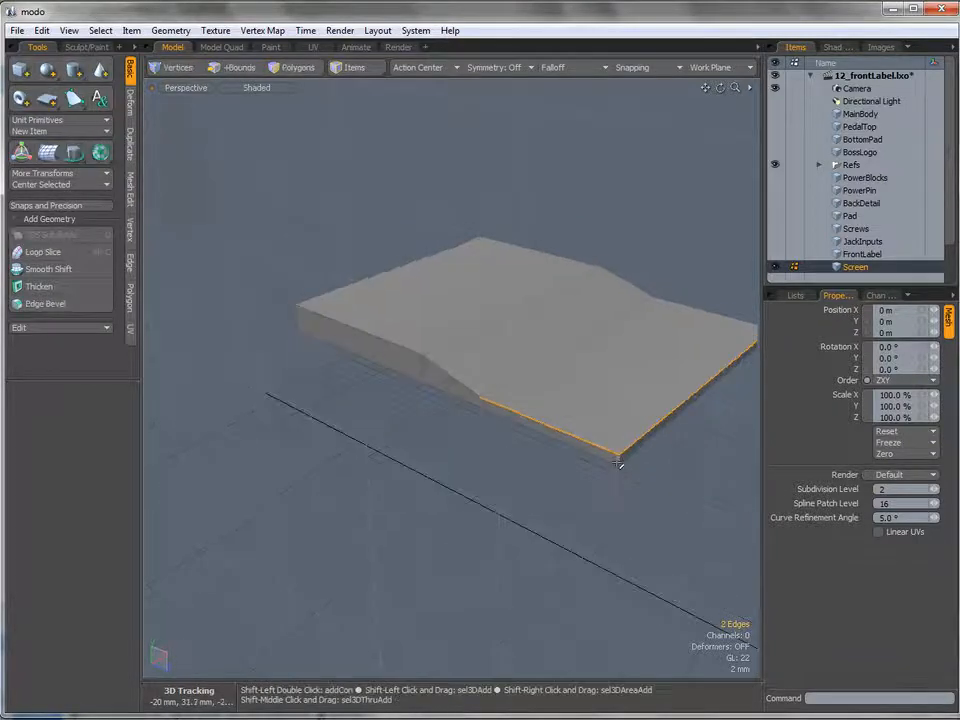
pyautogui.keyDown('alt'); pyautogui.moveTo(422, 401); pyautogui.dragTo(522, 370); pyautogui.keyUp('alt')
pyautogui.keyDown('shift'); pyautogui.click(420, 361); pyautogui.keyUp('shift')
pyautogui.keyDown('alt'); pyautogui.moveTo(364, 353); pyautogui.dragTo(459, 361); pyautogui.keyUp('alt')
pyautogui.keyDown('shift'); pyautogui.click(376, 400); pyautogui.keyUp('shift')
pyautogui.keyDown('shift'); pyautogui.click(367, 377); pyautogui.keyUp('shift')
# Try an Edge Bevel on the selected outer edges with an inset of about 550 um
pyautogui.press('b')
pyautogui.click(481, 258)
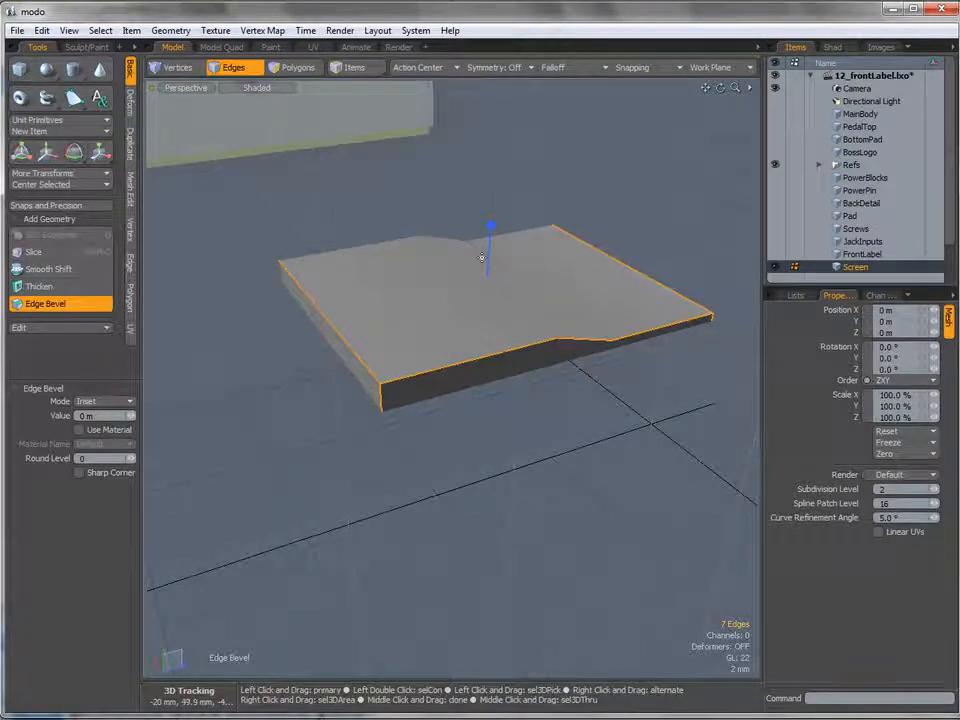
pyautogui.moveTo(490, 226); pyautogui.dragTo(490, 227)
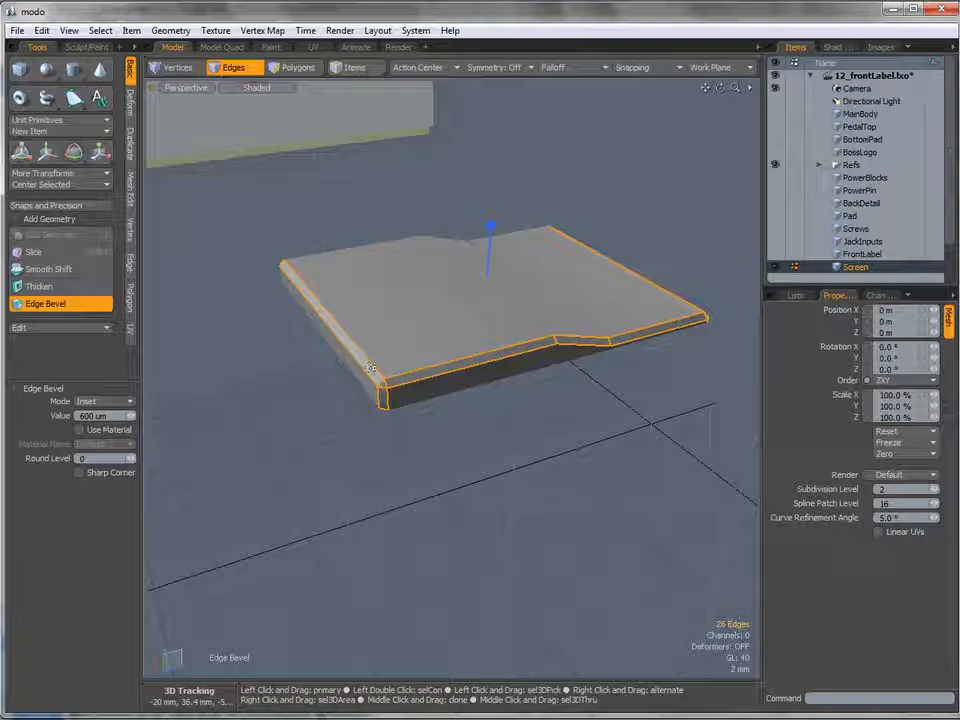
pyautogui.keyDown('alt'); pyautogui.moveTo(606, 334); pyautogui.dragTo(590, 378); pyautogui.keyUp('alt')
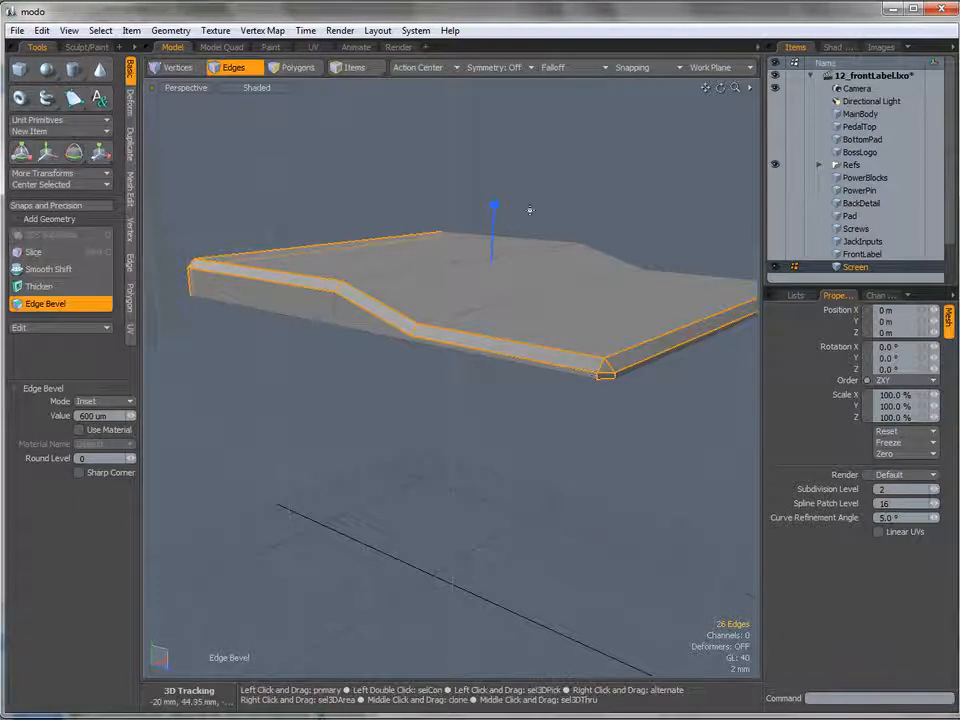
pyautogui.moveTo(493, 208)
pyautogui.mouseDown()
pyautogui.moveTo(494, 196)
pyautogui.moveTo(500, 229)
pyautogui.mouseUp()
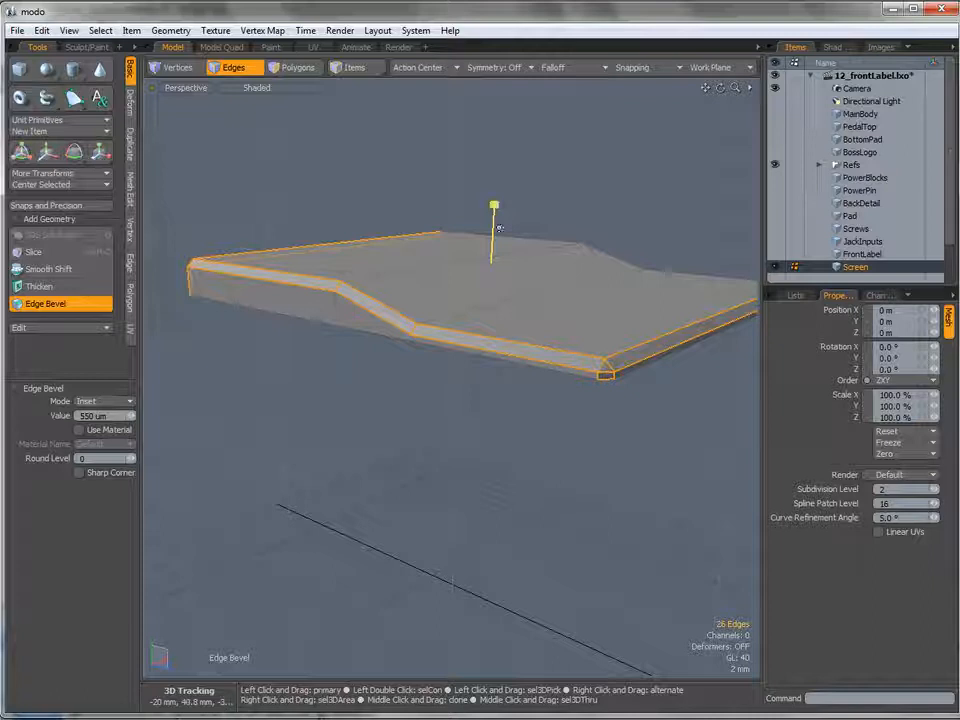
# Try the edge bevel in Width mode at about 300 um, and return it to Inset mode
pyautogui.click(85, 401)
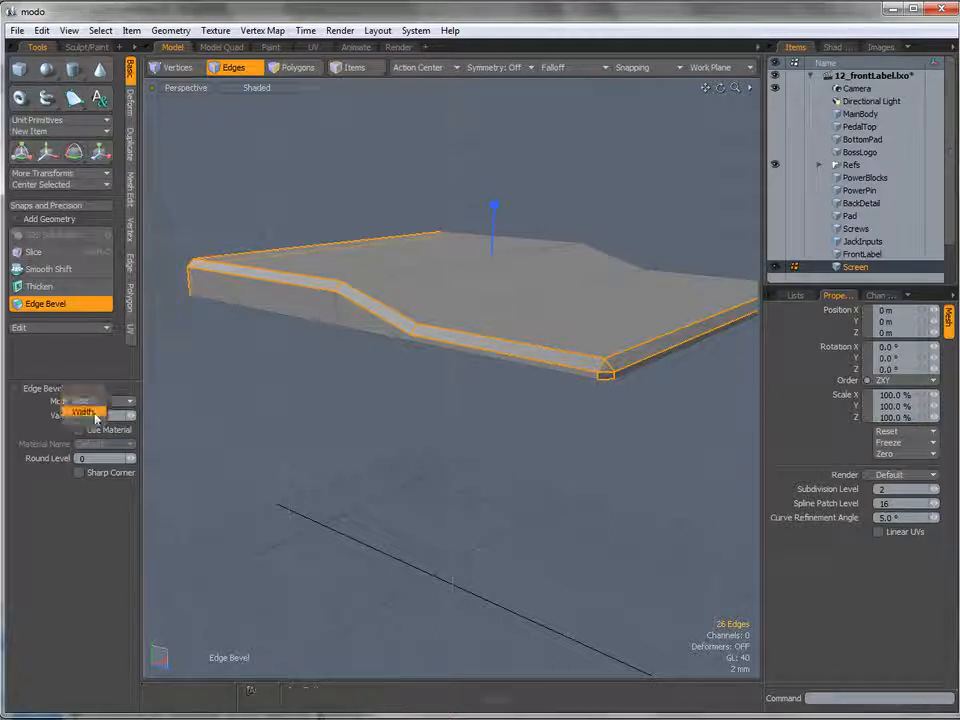
pyautogui.click(84, 414)
pyautogui.moveTo(494, 205); pyautogui.dragTo(497, 225)
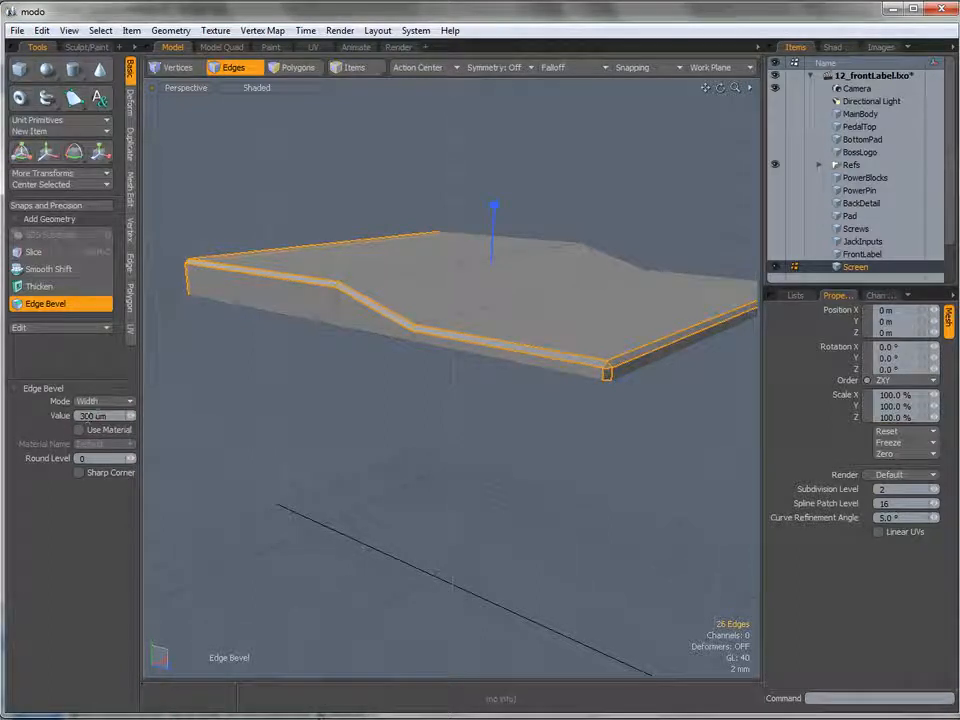
pyautogui.click(103, 401)
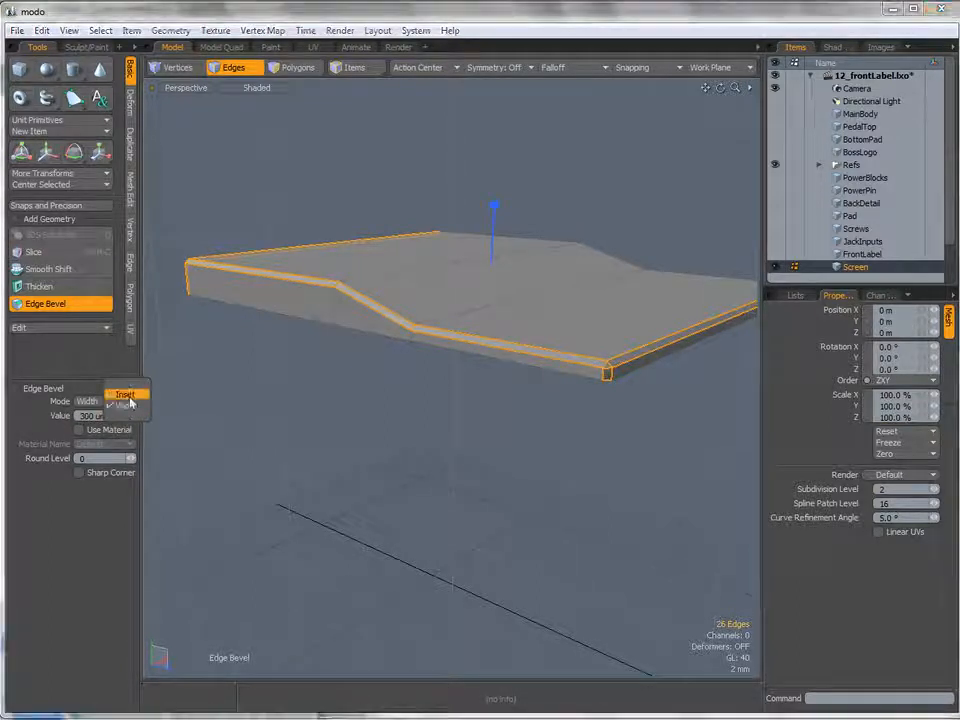
pyautogui.click(120, 394)
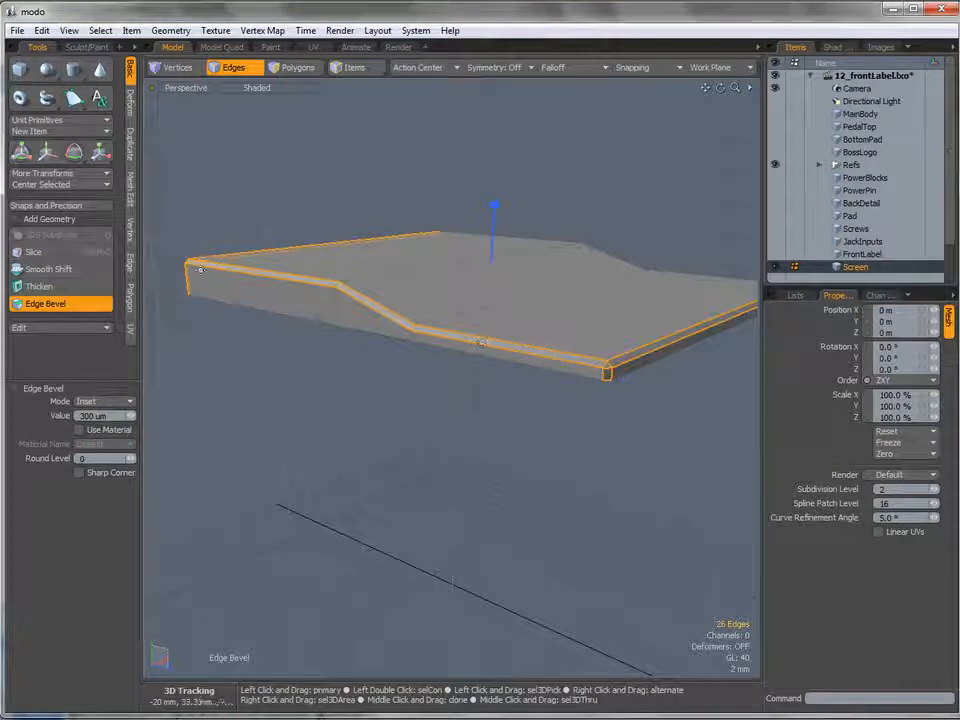
# Undo the bevel on the plate's outer edges and drop the Edge Bevel tool
pyautogui.keyDown('alt'); pyautogui.moveTo(349, 287); pyautogui.dragTo(362, 291); pyautogui.keyUp('alt')
pyautogui.moveTo(401, 331); pyautogui.dragTo(402, 336)
pyautogui.hotkey('ctrl', 'z')
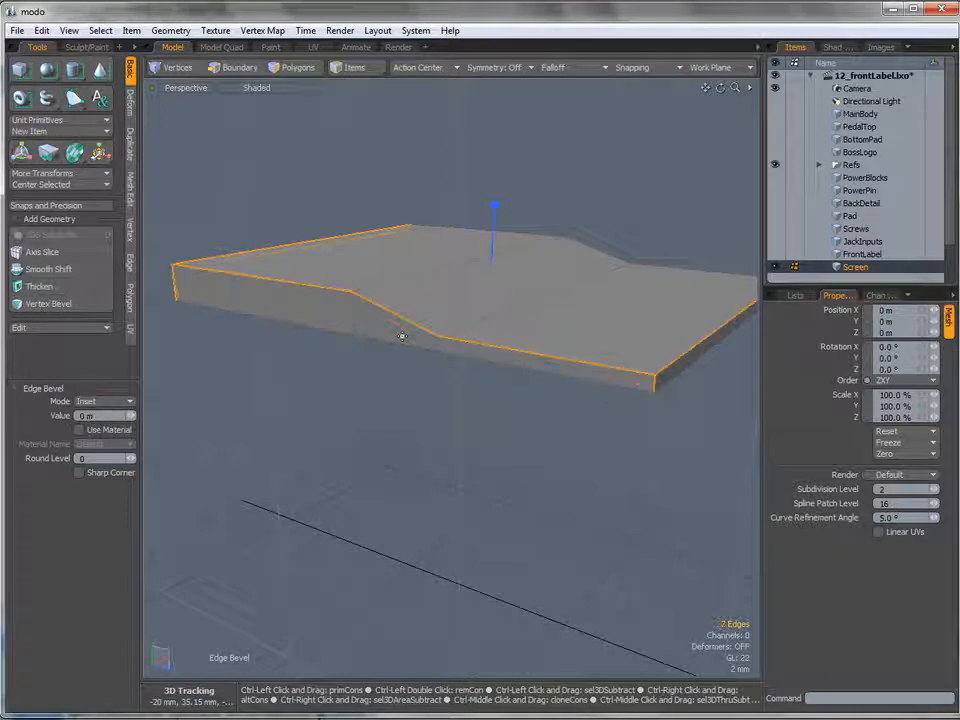
pyautogui.press('space')
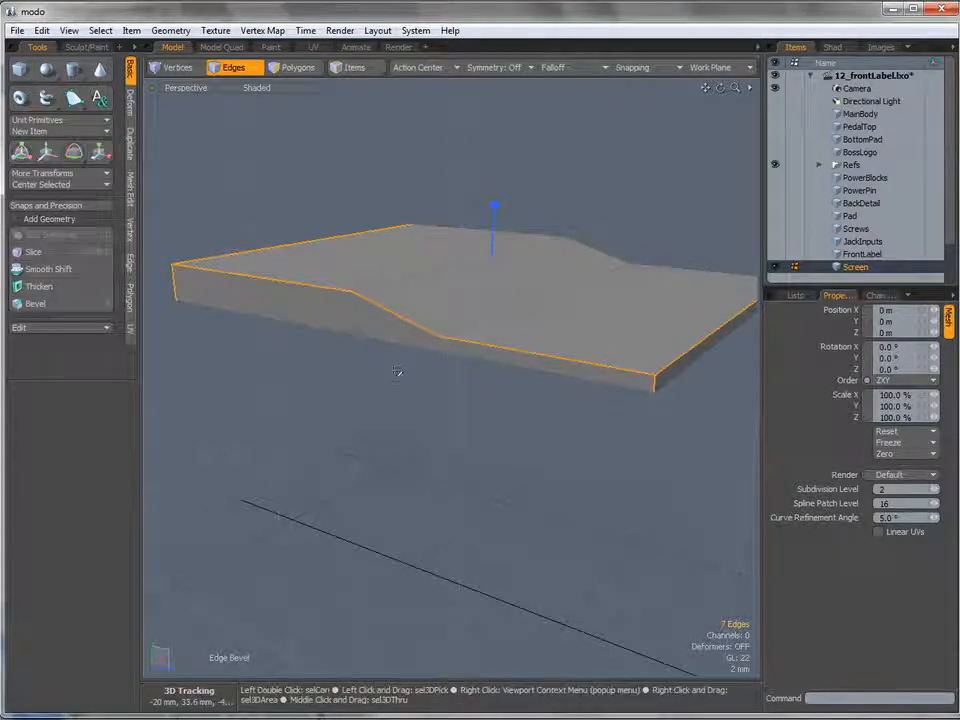
pyautogui.keyDown('alt'); pyautogui.moveTo(393, 382); pyautogui.dragTo(469, 339); pyautogui.keyUp('alt')
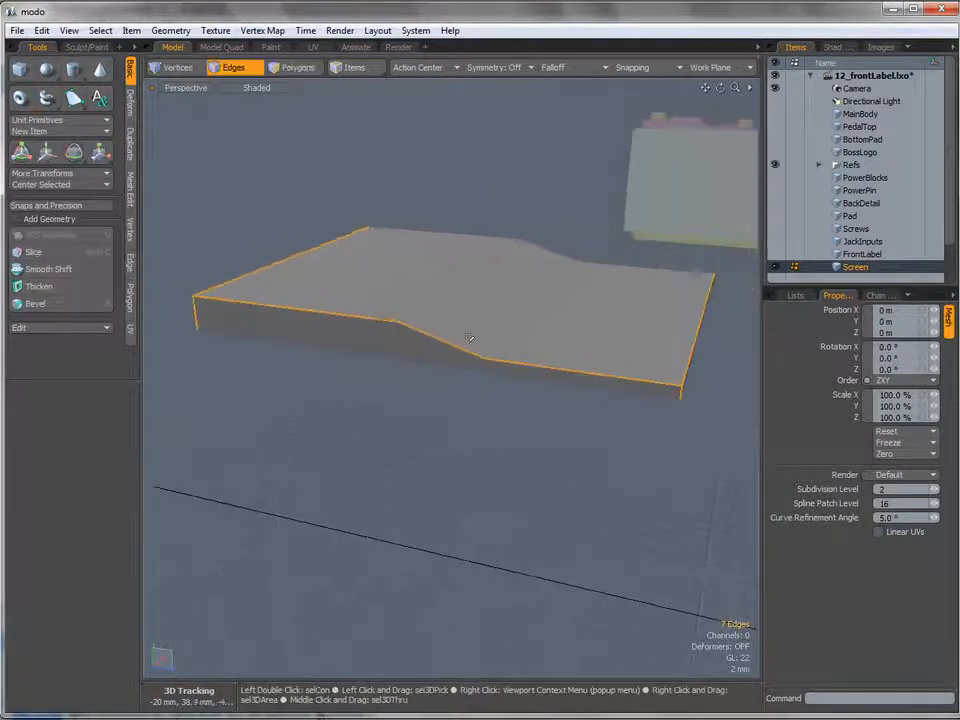
# Select the three edges meeting at the upper outer corner of the plate's thick section
pyautogui.click(272, 310)
pyautogui.keyDown('alt'); pyautogui.moveTo(272, 313); pyautogui.dragTo(343, 364); pyautogui.keyUp('alt')
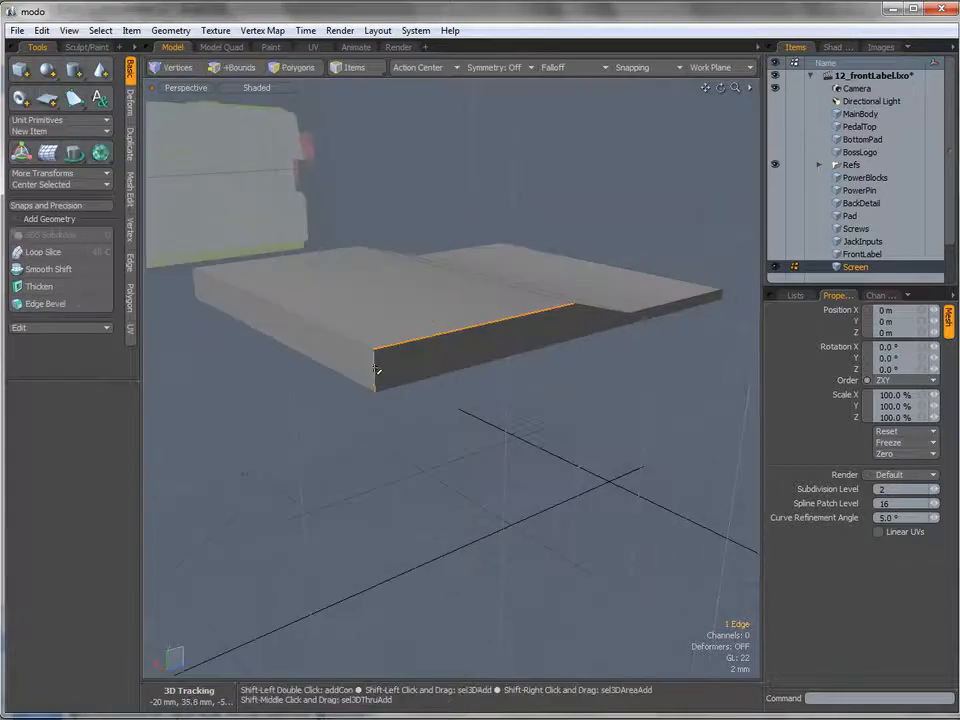
pyautogui.keyDown('shift'); pyautogui.click(357, 346); pyautogui.keyUp('shift')
# Delete the sloped middle section's top and side polygons to separate the thick and thin sections
pyautogui.keyDown('alt'); pyautogui.moveTo(508, 339); pyautogui.dragTo(474, 322); pyautogui.keyUp('alt')
pyautogui.press('3')
pyautogui.click(479, 342)
pyautogui.keyDown('shift'); pyautogui.click(487, 314); pyautogui.keyUp('shift')
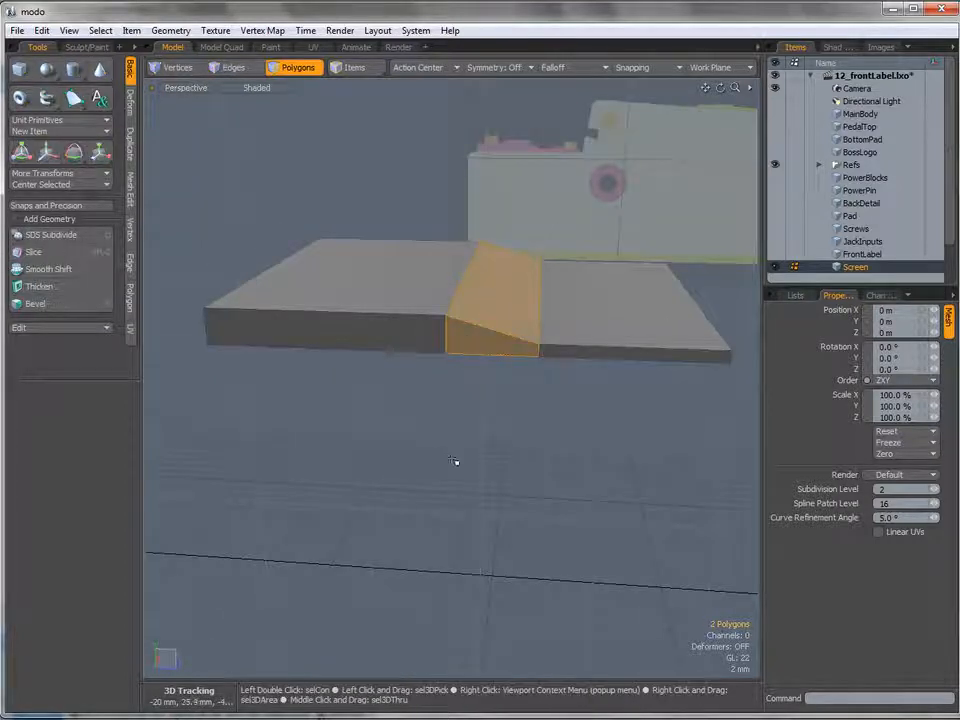
pyautogui.press('Delete')
pyautogui.keyDown('alt'); pyautogui.moveTo(459, 439); pyautogui.dragTo(451, 321); pyautogui.keyUp('alt')
# Cycle through the vertex, edge and polygon selection modes to check which selection each one holds
pyautogui.press('2')
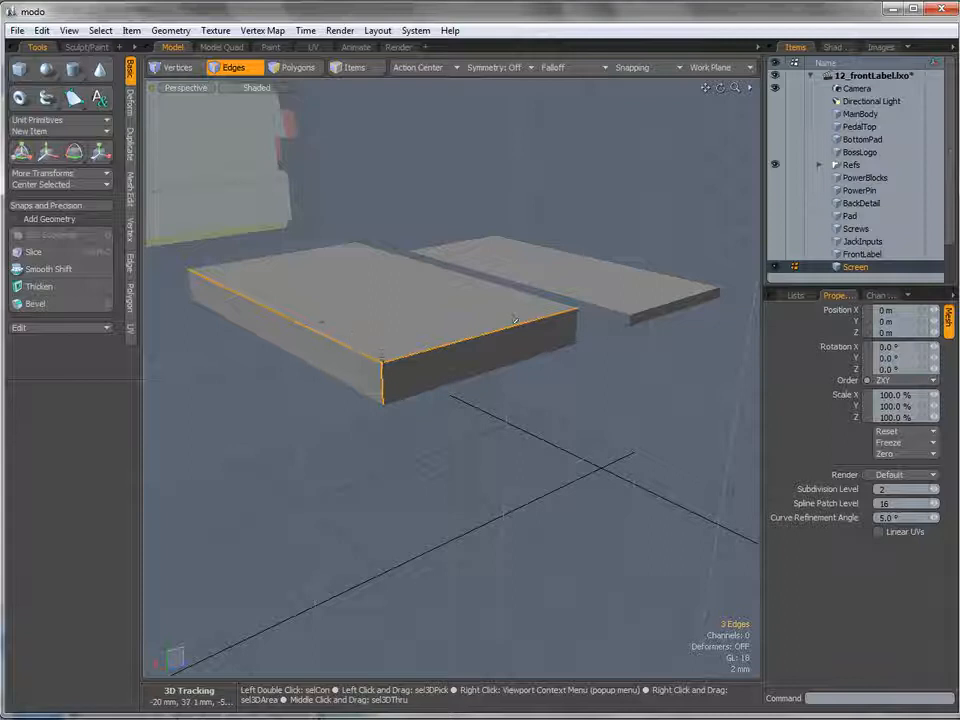
pyautogui.click(178, 68)
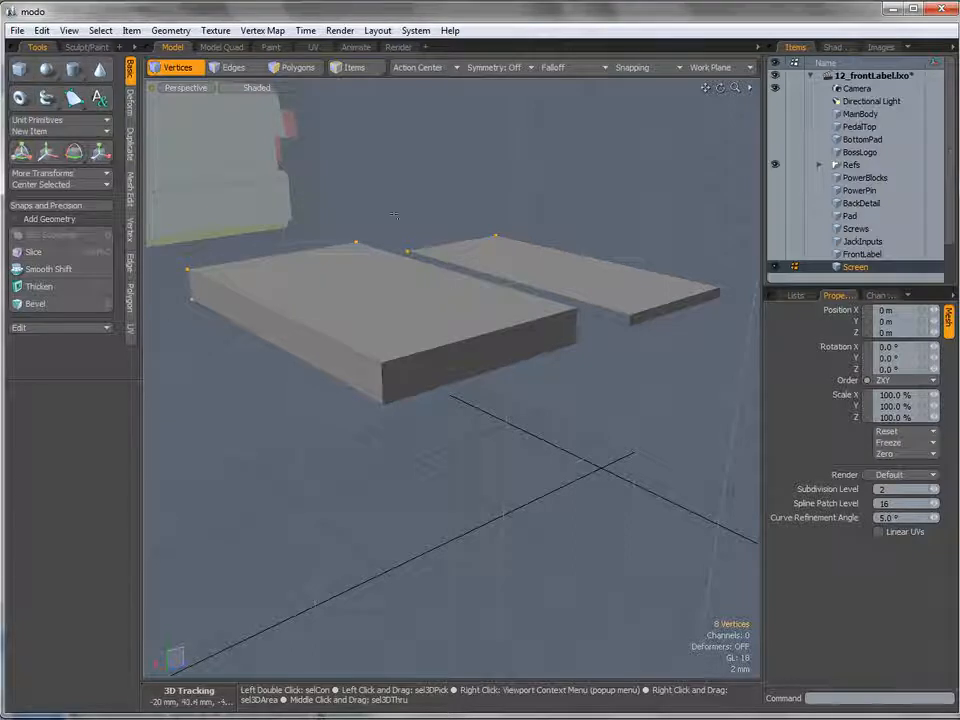
pyautogui.click(233, 67)
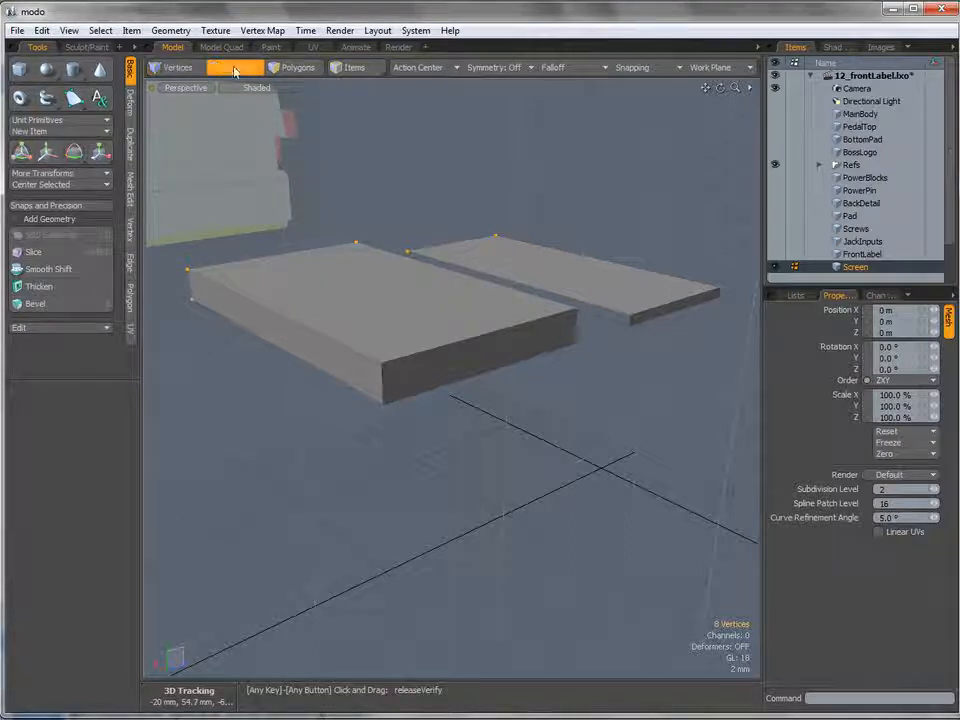
pyautogui.click(294, 69)
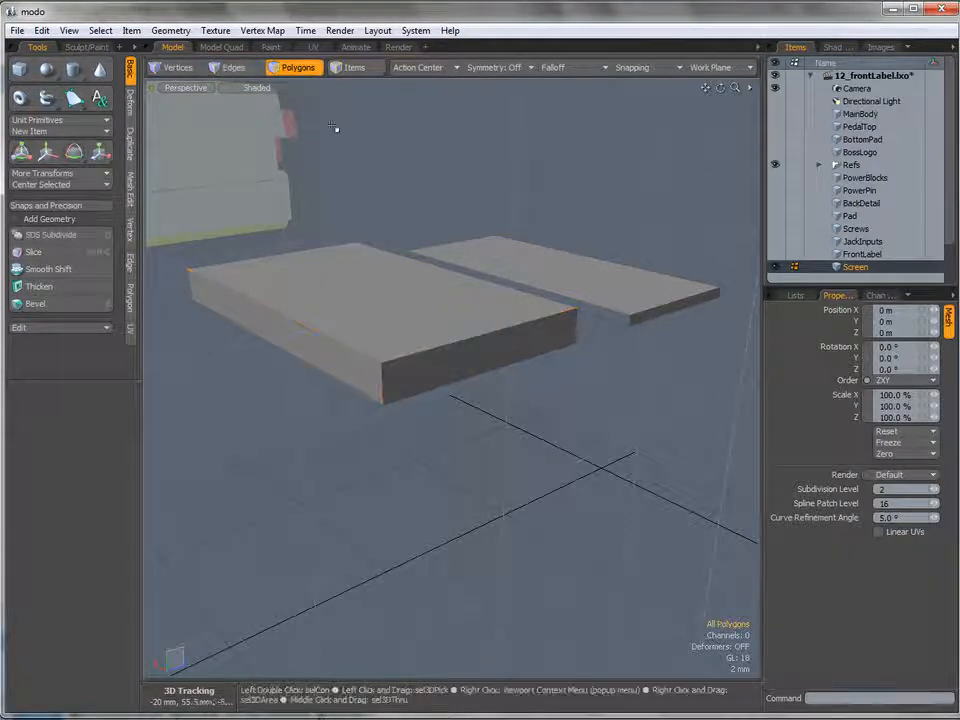
pyautogui.press('space')
pyautogui.press('space')
pyautogui.press('space')
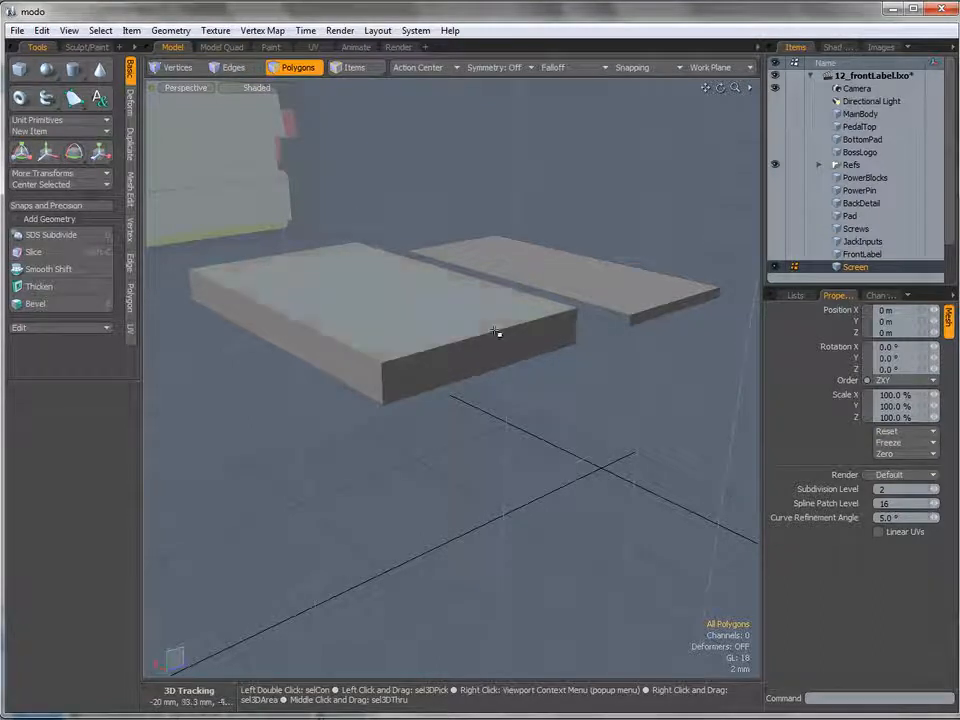
# Bevel the thick section's three corner edges with an inset of about 800 um and a Round Level of 2
pyautogui.moveTo(491, 349)
pyautogui.keyDown('alt'); pyautogui.mouseDown()
pyautogui.moveTo(345, 360)
pyautogui.moveTo(506, 364)
pyautogui.mouseUp(); pyautogui.keyUp('alt')
pyautogui.press('2')
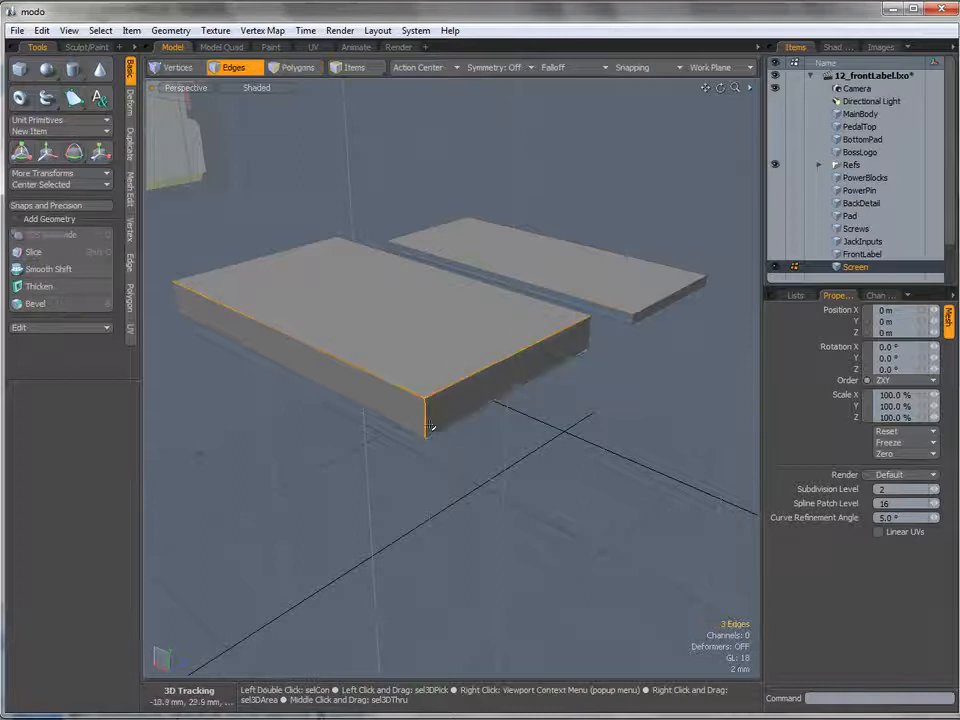
pyautogui.moveTo(443, 391)
pyautogui.keyDown('alt'); pyautogui.mouseDown()
pyautogui.moveTo(443, 368)
pyautogui.moveTo(434, 387)
pyautogui.mouseUp(); pyautogui.keyUp('alt')
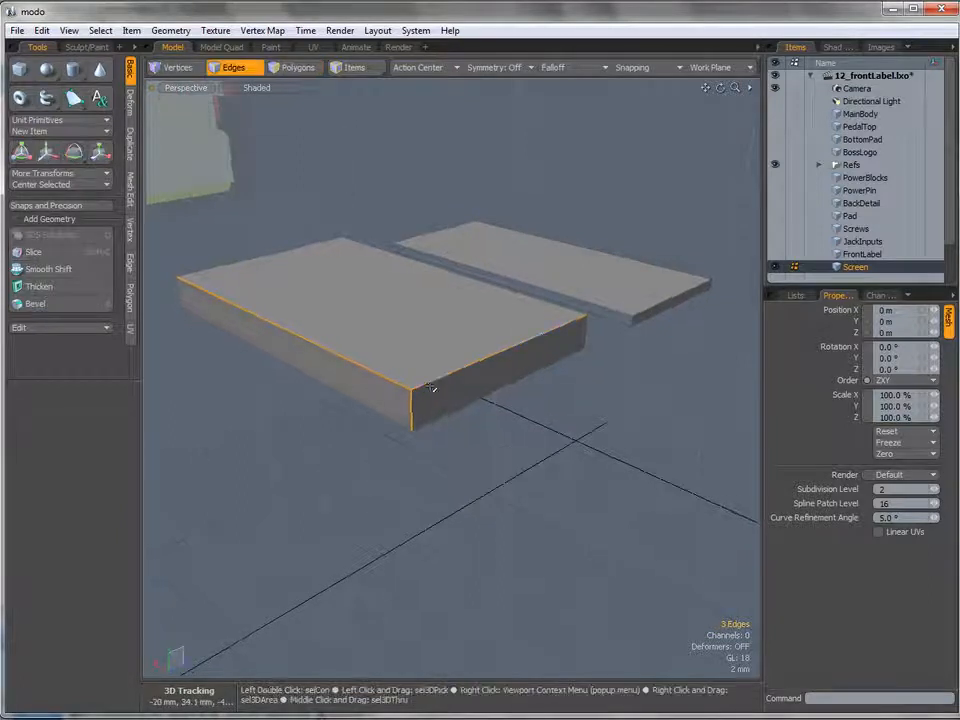
pyautogui.press('b')
pyautogui.moveTo(355, 345); pyautogui.dragTo(362, 336)
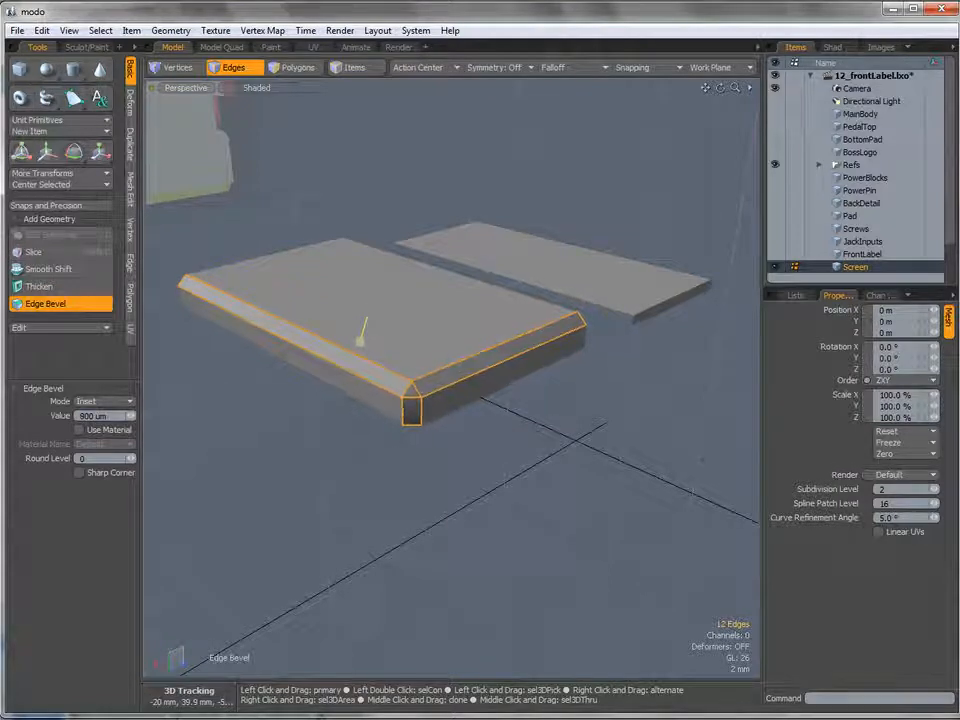
pyautogui.moveTo(93, 460); pyautogui.dragTo(69, 470)
pyautogui.press('Return')
# Compare the rounded corner with the reference image in the left view and return to the perspective view
pyautogui.keyDown('alt'); pyautogui.moveTo(443, 348); pyautogui.dragTo(418, 384); pyautogui.keyUp('alt')
pyautogui.hotkey('ctrl', 'space')
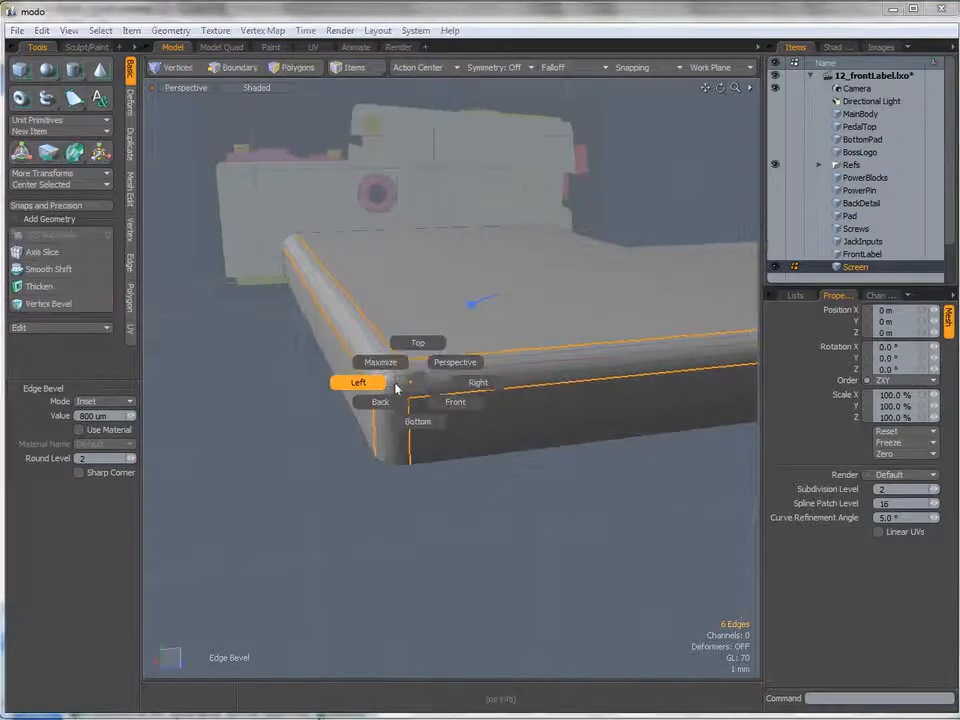
pyautogui.click(380, 385)
pyautogui.keyDown('ctrl'); pyautogui.keyDown('alt'); pyautogui.moveTo(341, 313); pyautogui.dragTo(317, 300); pyautogui.keyUp('alt'); pyautogui.keyUp('ctrl')
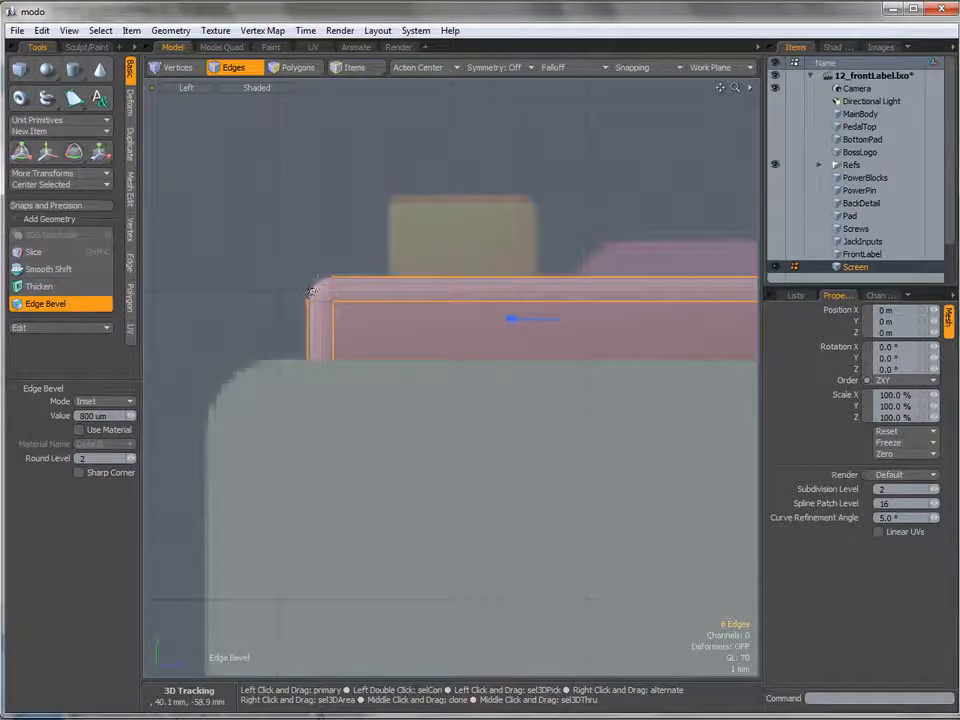
pyautogui.hotkey('ctrl', 'space')
pyautogui.click(369, 281)
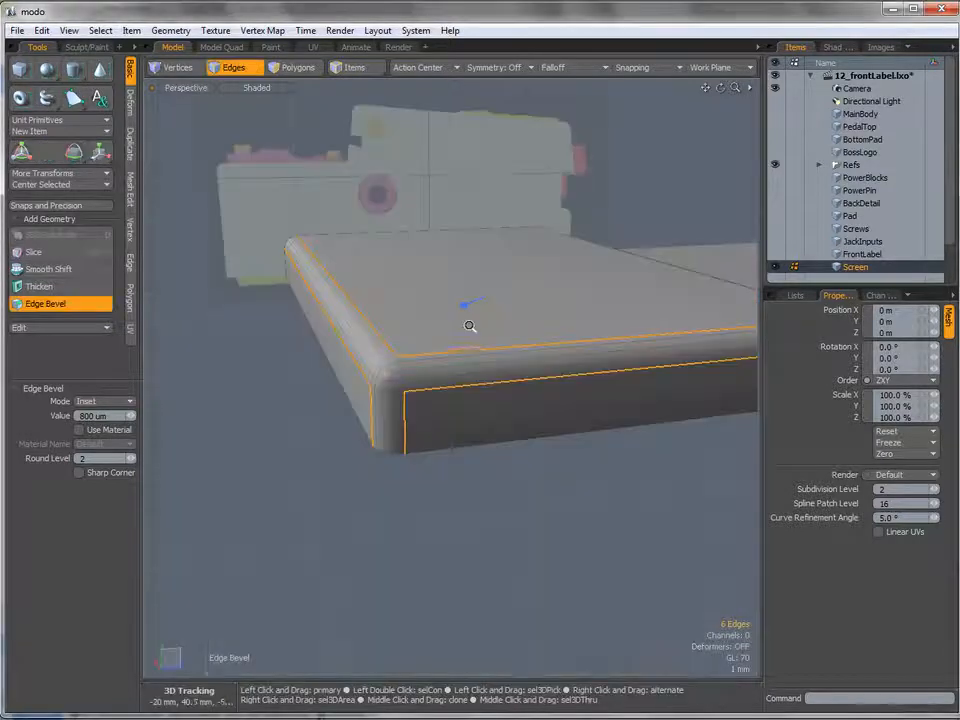
# Bevel the thin section's three outer corner edges with an inset of 400 um and a Round Level of 2
pyautogui.keyDown('ctrl'); pyautogui.keyDown('alt'); pyautogui.moveTo(432, 328); pyautogui.dragTo(412, 332); pyautogui.keyUp('alt'); pyautogui.keyUp('ctrl')
pyautogui.keyDown('alt'); pyautogui.keyDown('shift'); pyautogui.moveTo(412, 332); pyautogui.dragTo(474, 403); pyautogui.keyUp('shift'); pyautogui.keyUp('alt')
pyautogui.press('space')
pyautogui.click(403, 454)
pyautogui.press('2')
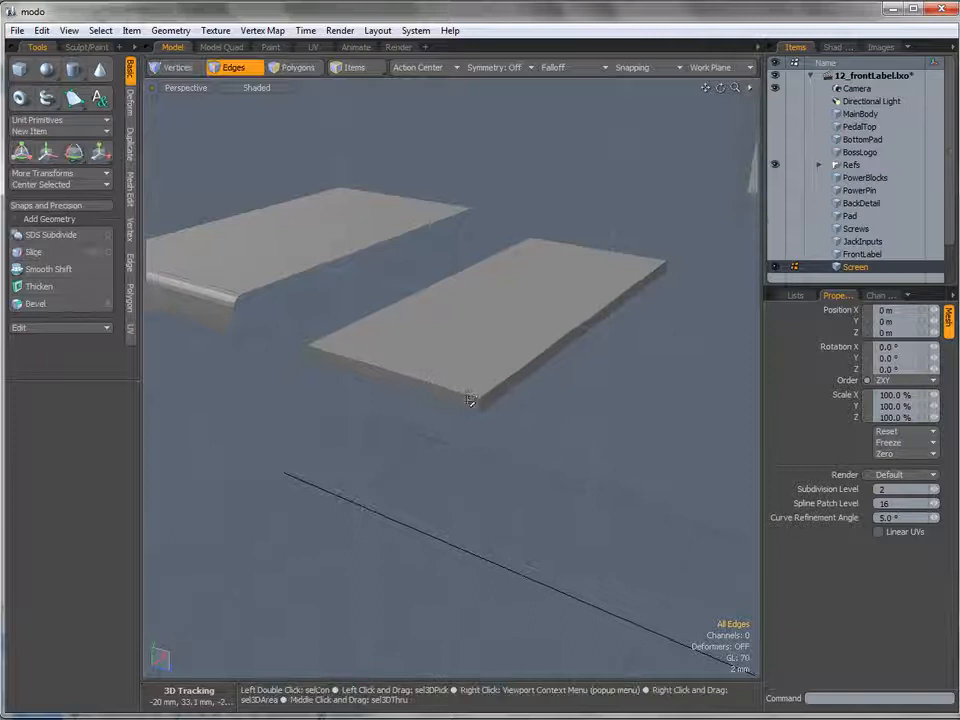
pyautogui.click(472, 398)
pyautogui.keyDown('shift'); pyautogui.click(480, 405); pyautogui.keyUp('shift')
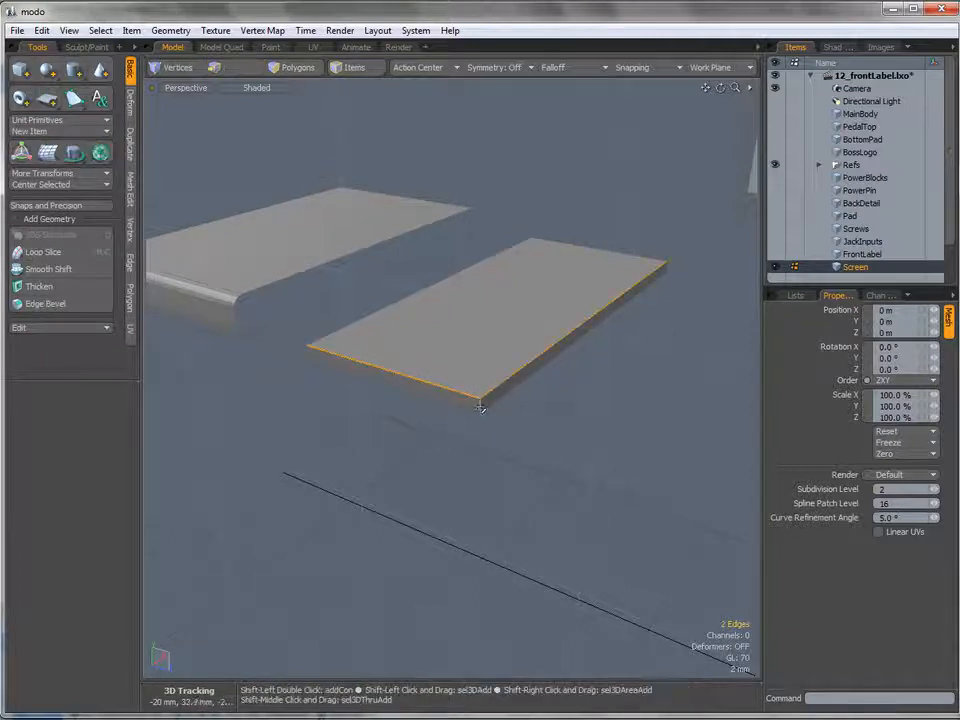
pyautogui.keyDown('shift'); pyautogui.click(480, 407); pyautogui.keyUp('shift')
pyautogui.press('b')
pyautogui.moveTo(438, 356)
pyautogui.keyDown('alt'); pyautogui.mouseDown()
pyautogui.moveTo(460, 359)
pyautogui.moveTo(448, 354)
pyautogui.mouseUp(); pyautogui.keyUp('alt')
pyautogui.moveTo(545, 338)
pyautogui.mouseDown()
pyautogui.moveTo(535, 320)
pyautogui.moveTo(549, 342)
pyautogui.mouseUp()
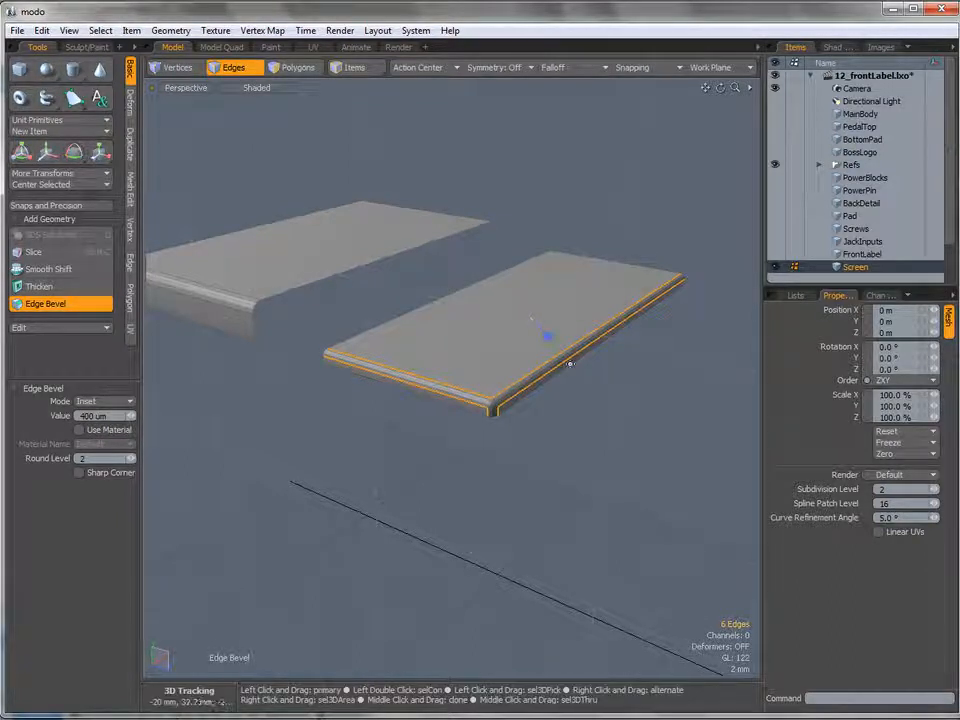
pyautogui.keyDown('alt'); pyautogui.moveTo(450, 371); pyautogui.dragTo(504, 415); pyautogui.keyUp('alt')
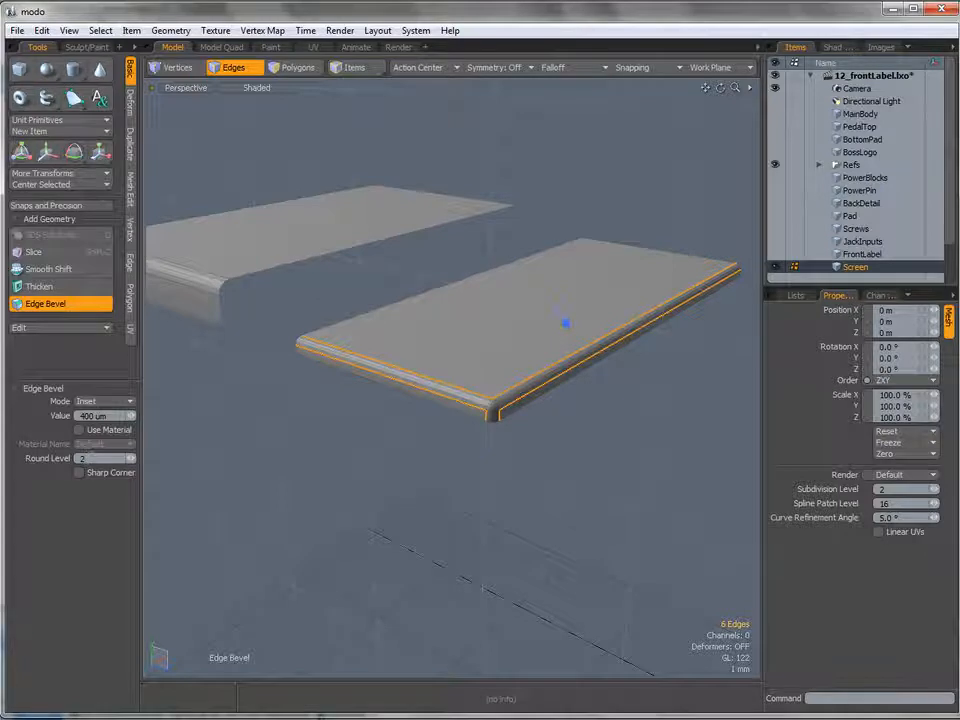
pyautogui.keyDown('alt'); pyautogui.moveTo(360, 300); pyautogui.dragTo(405, 379); pyautogui.keyUp('alt')
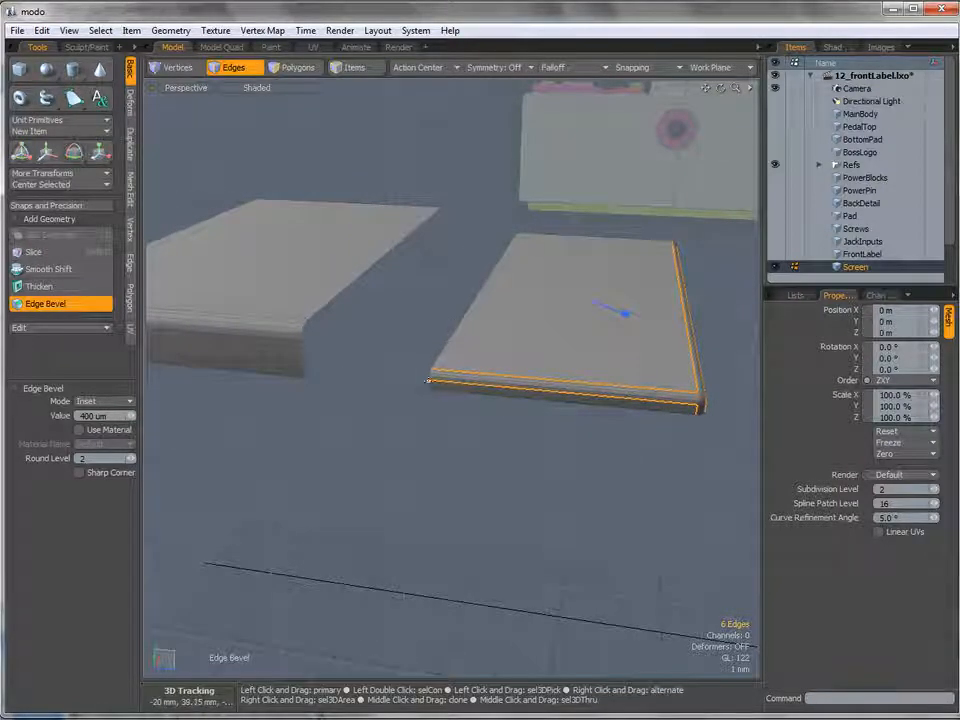
pyautogui.keyDown('alt'); pyautogui.moveTo(401, 375); pyautogui.dragTo(377, 375); pyautogui.keyUp('alt')
pyautogui.keyDown('alt'); pyautogui.moveTo(284, 360); pyautogui.dragTo(255, 369); pyautogui.keyUp('alt')
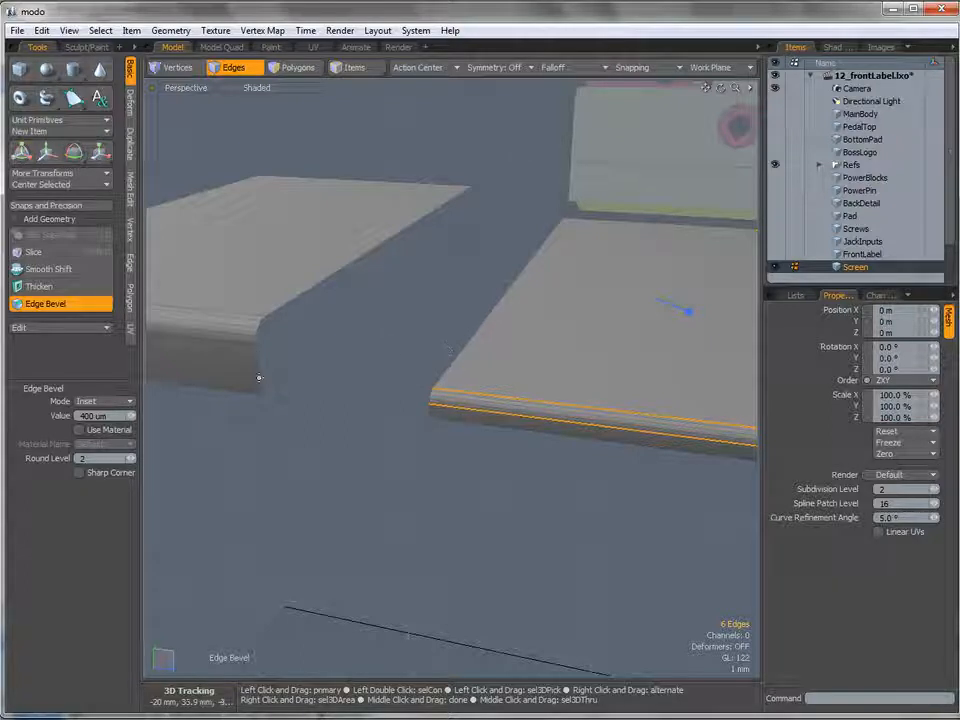
pyautogui.press('q')
pyautogui.click(399, 451)
# Bridge the facing open edge loops of the thick and thin sections with one linear segment to rebuild the slope
pyautogui.keyDown('alt'); pyautogui.moveTo(399, 450); pyautogui.dragTo(293, 346); pyautogui.keyUp('alt')
pyautogui.click(285, 368)
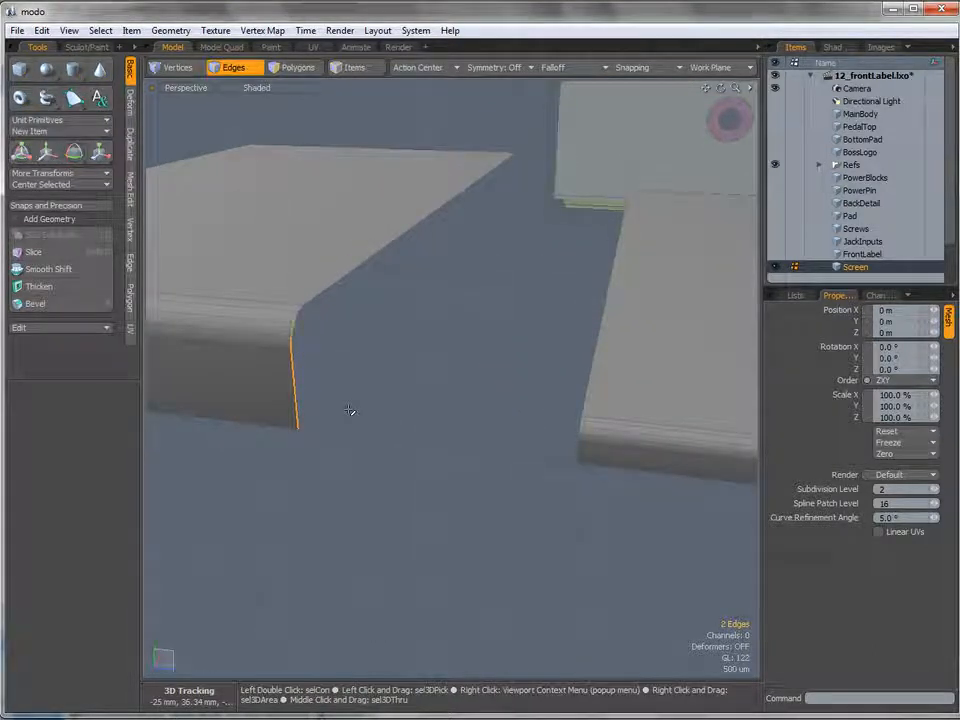
pyautogui.press('l')
pyautogui.keyDown('alt'); pyautogui.moveTo(525, 321); pyautogui.dragTo(476, 420); pyautogui.keyUp('alt')
pyautogui.keyDown('shift'); pyautogui.click(530, 440); pyautogui.keyUp('shift')
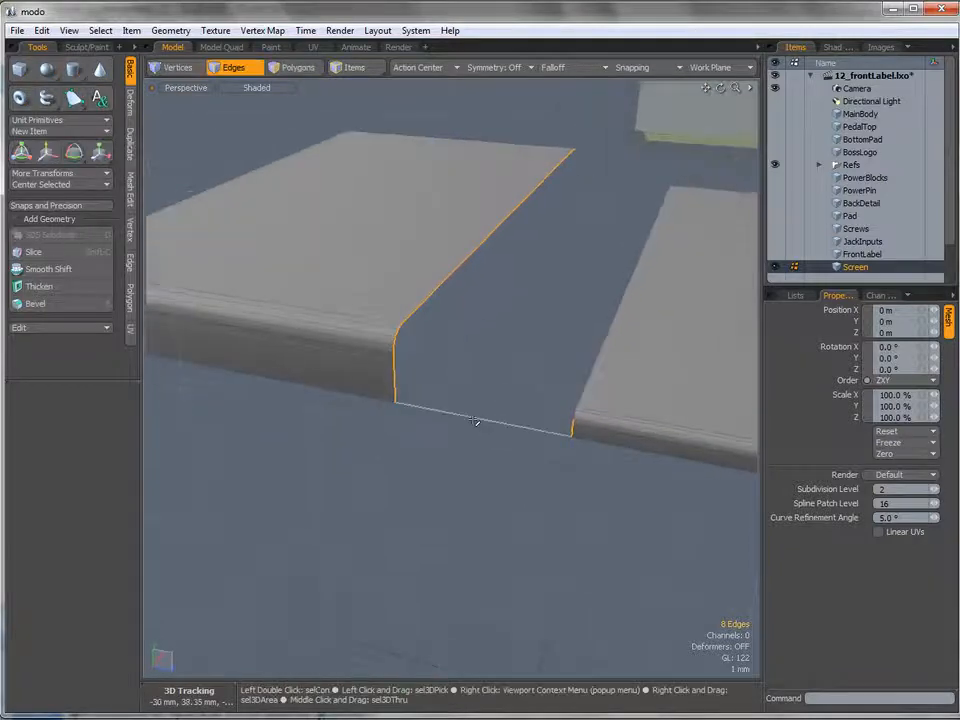
pyautogui.press('Up')
pyautogui.press('Up')
pyautogui.keyDown('alt'); pyautogui.keyDown('shift'); pyautogui.moveTo(585, 351); pyautogui.dragTo(533, 353); pyautogui.keyUp('shift'); pyautogui.keyUp('alt')
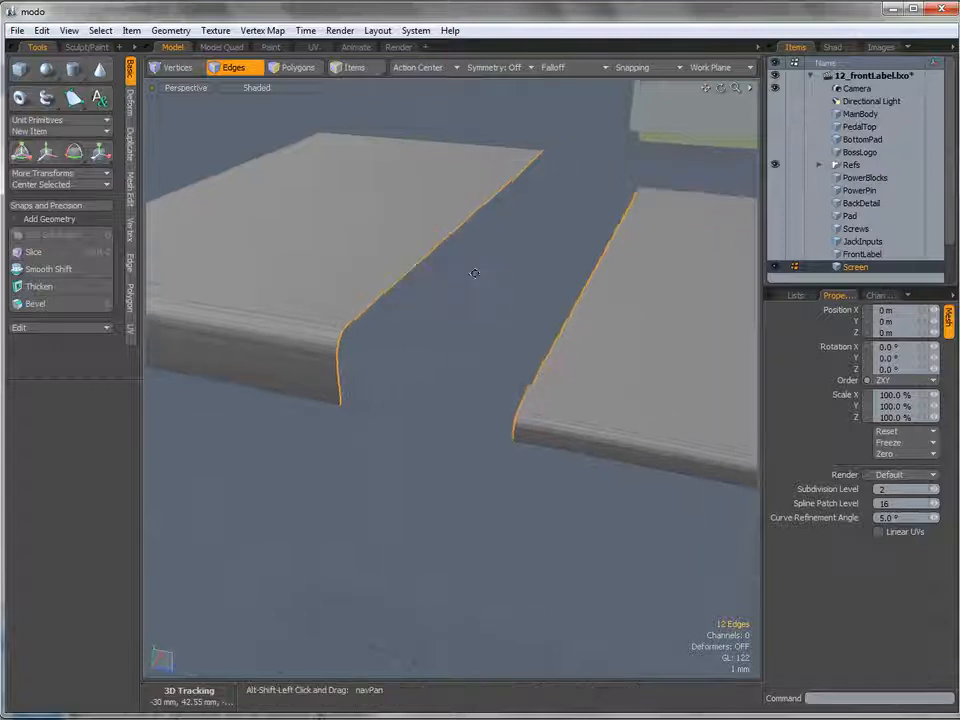
pyautogui.click(129, 302)
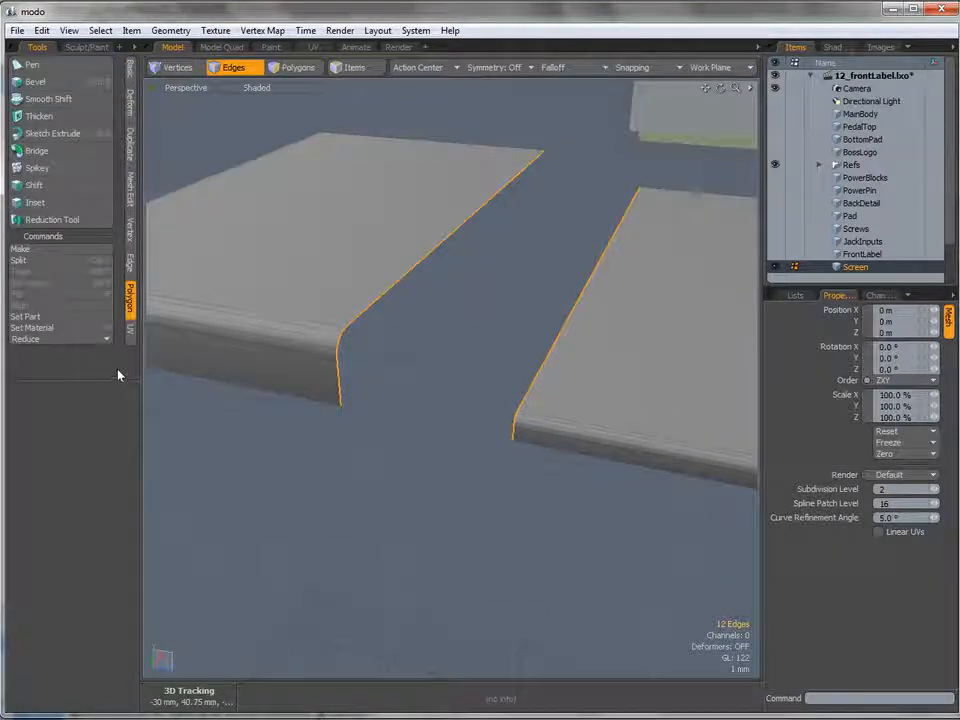
pyautogui.click(129, 263)
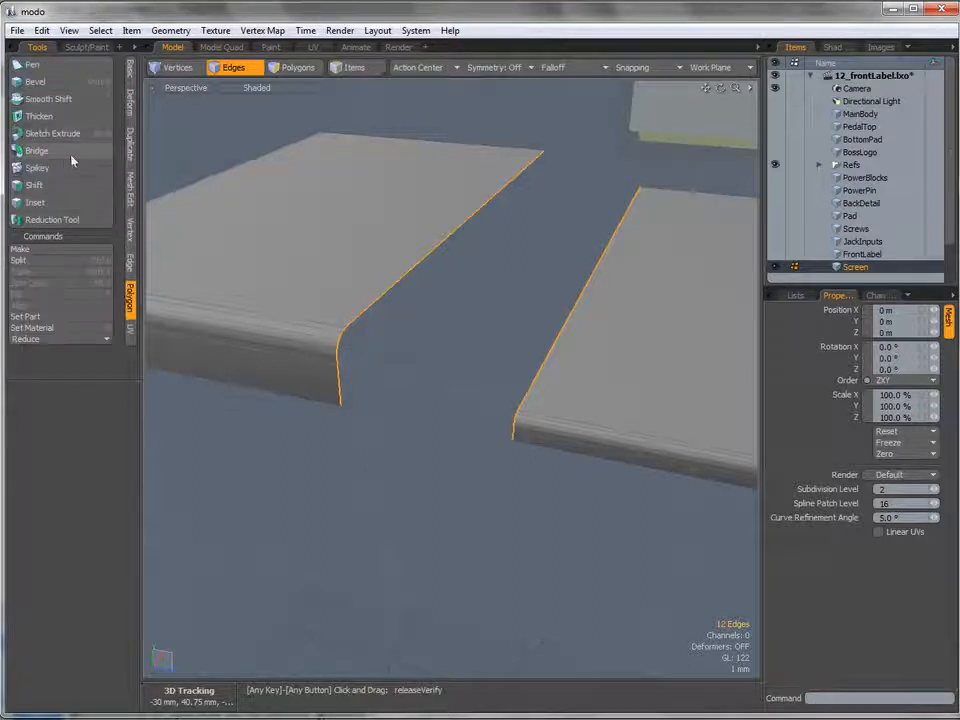
pyautogui.click(129, 263)
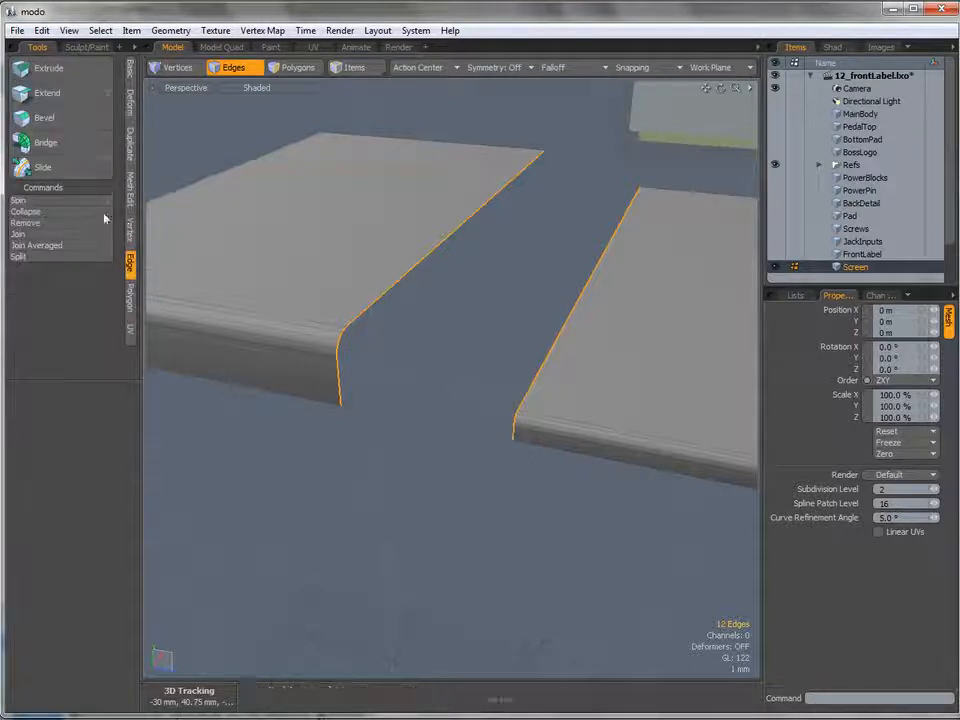
pyautogui.click(130, 297)
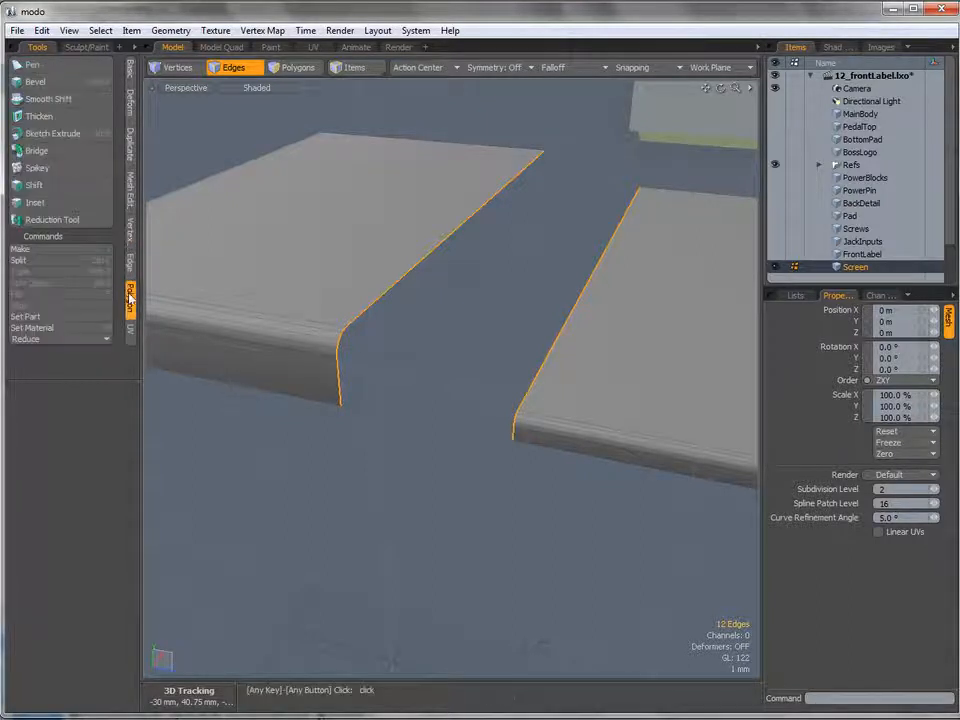
pyautogui.click(60, 150)
pyautogui.click(472, 295)
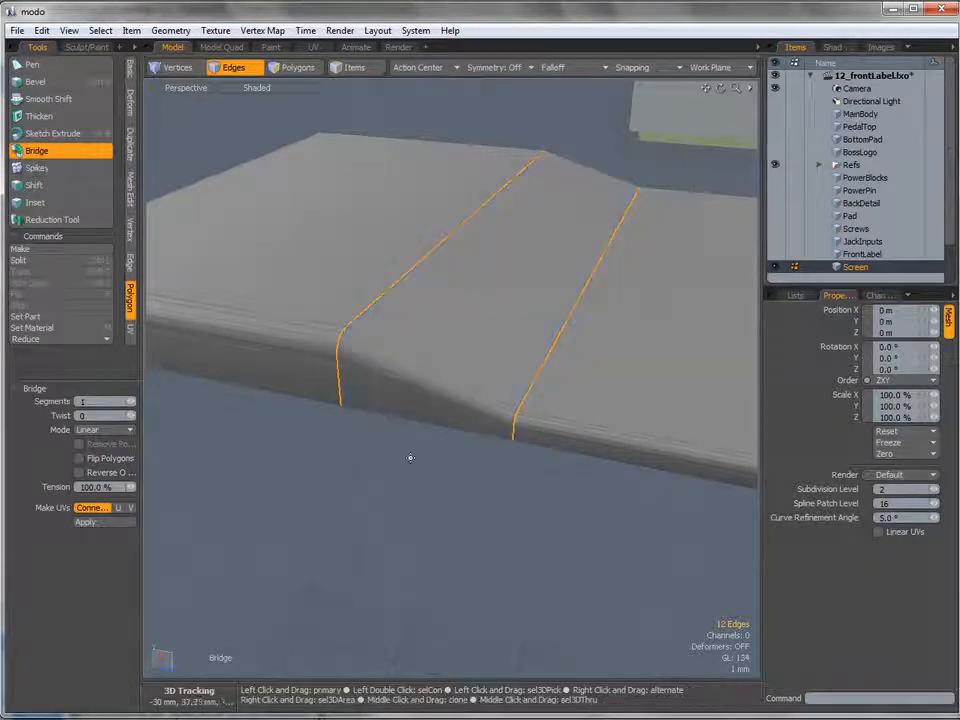
pyautogui.keyDown('alt'); pyautogui.moveTo(418, 386); pyautogui.dragTo(357, 320); pyautogui.keyUp('alt')
pyautogui.keyDown('alt'); pyautogui.moveTo(486, 457); pyautogui.dragTo(454, 448); pyautogui.keyUp('alt')
pyautogui.press('space')
pyautogui.click(459, 525)
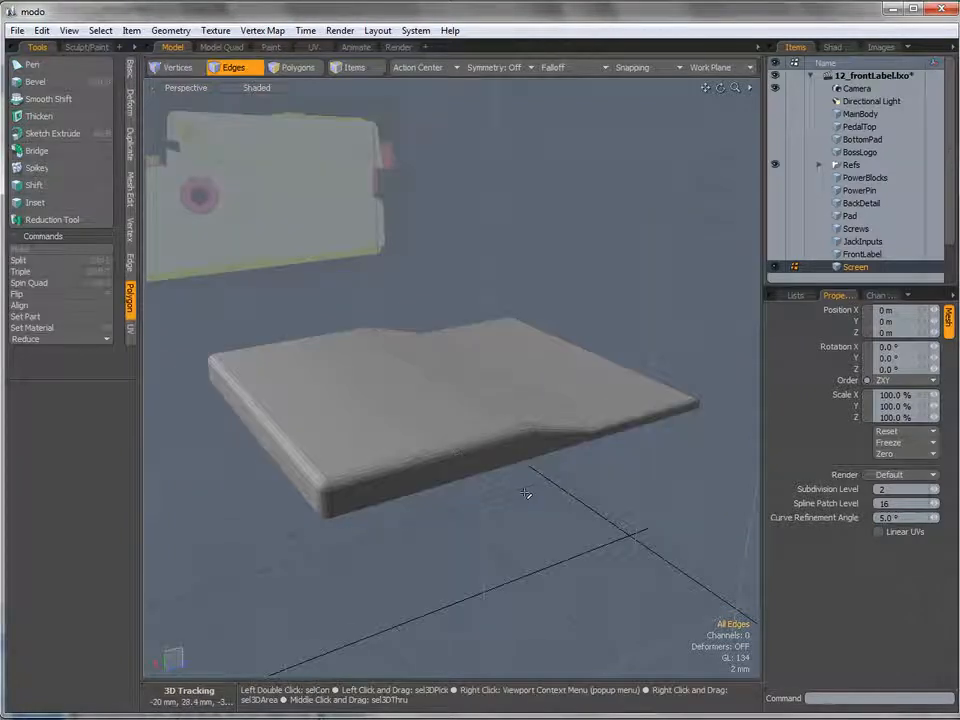
# Save the scene under the new name 13_screenBaseShape
pyautogui.click(17, 30)
pyautogui.click(49, 329)
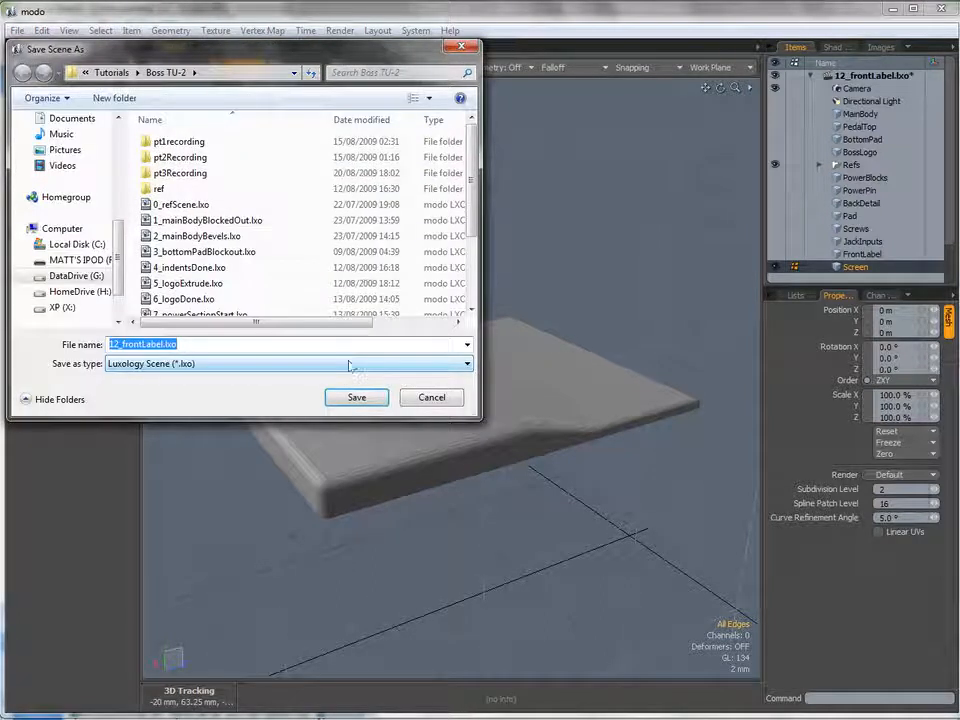
pyautogui.write('13_screenBaseShape')
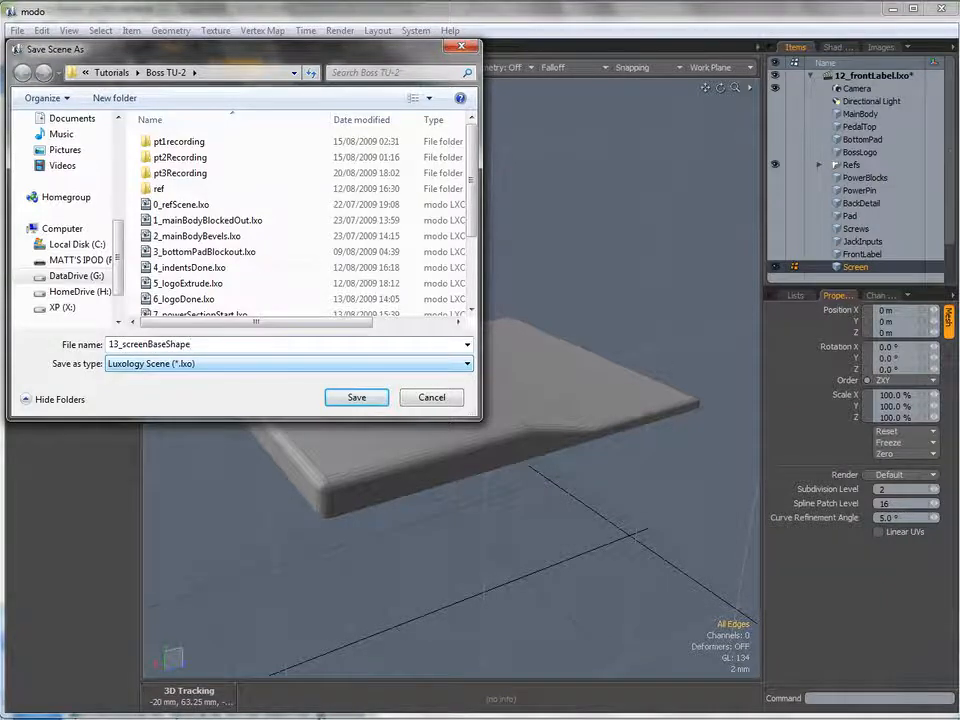
pyautogui.press('Return')
# Examine the screen plate and its sloped middle polygon against the reference image in the top view
pyautogui.keyDown('alt'); pyautogui.moveTo(570, 379); pyautogui.dragTo(542, 428); pyautogui.keyUp('alt')
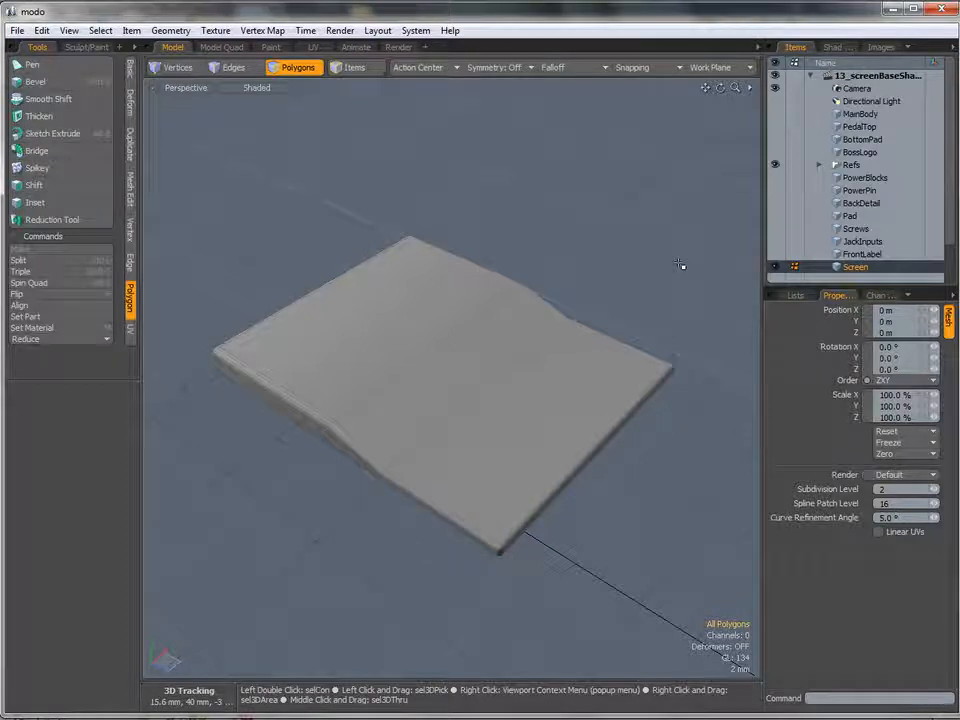
pyautogui.hotkey('ctrl', 'space')
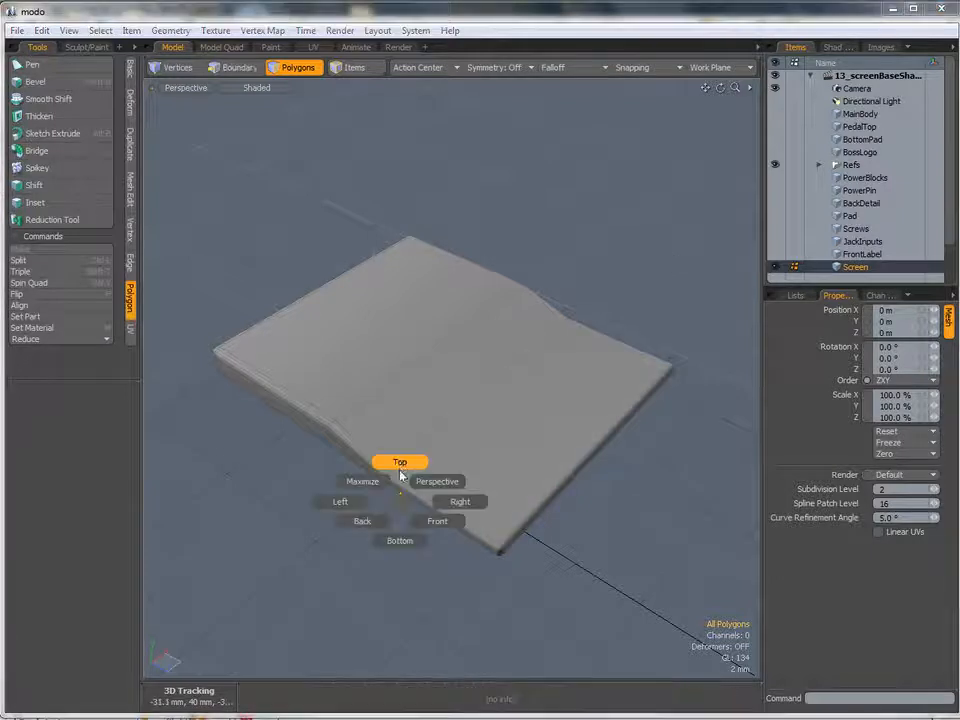
pyautogui.click(400, 462)
pyautogui.moveTo(461, 399)
pyautogui.keyDown('alt'); pyautogui.keyDown('shift'); pyautogui.mouseDown()
pyautogui.moveTo(439, 397)
pyautogui.moveTo(460, 390)
pyautogui.mouseUp(); pyautogui.keyUp('shift'); pyautogui.keyUp('alt')
pyautogui.keyDown('alt'); pyautogui.keyDown('shift'); pyautogui.moveTo(456, 382); pyautogui.dragTo(456, 375); pyautogui.keyUp('shift'); pyautogui.keyUp('alt')
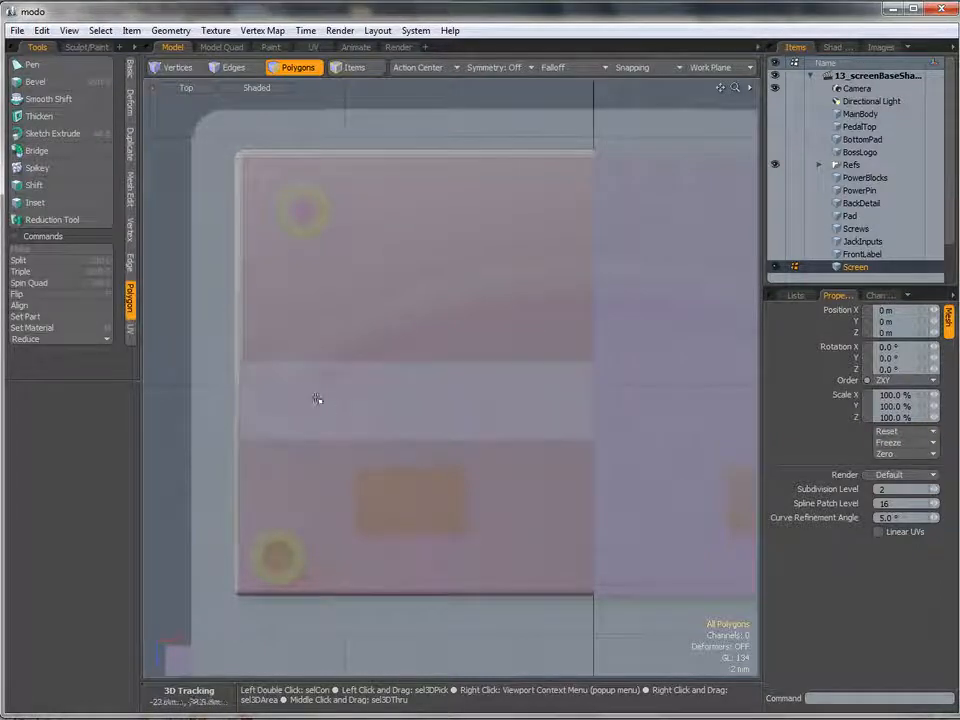
pyautogui.click(266, 376)
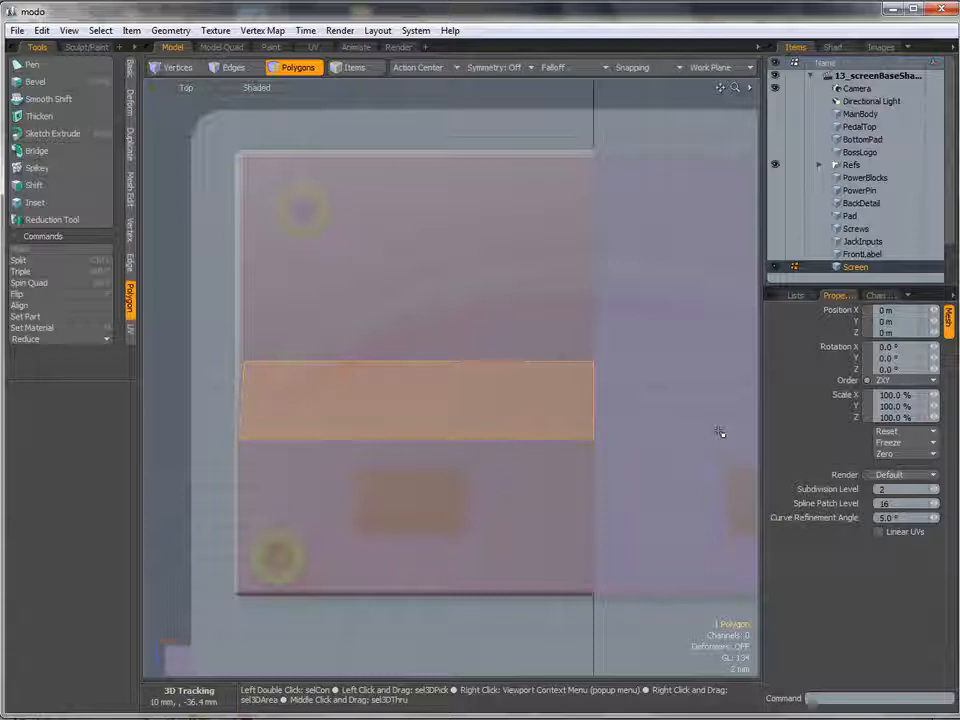
pyautogui.press('ctrl')
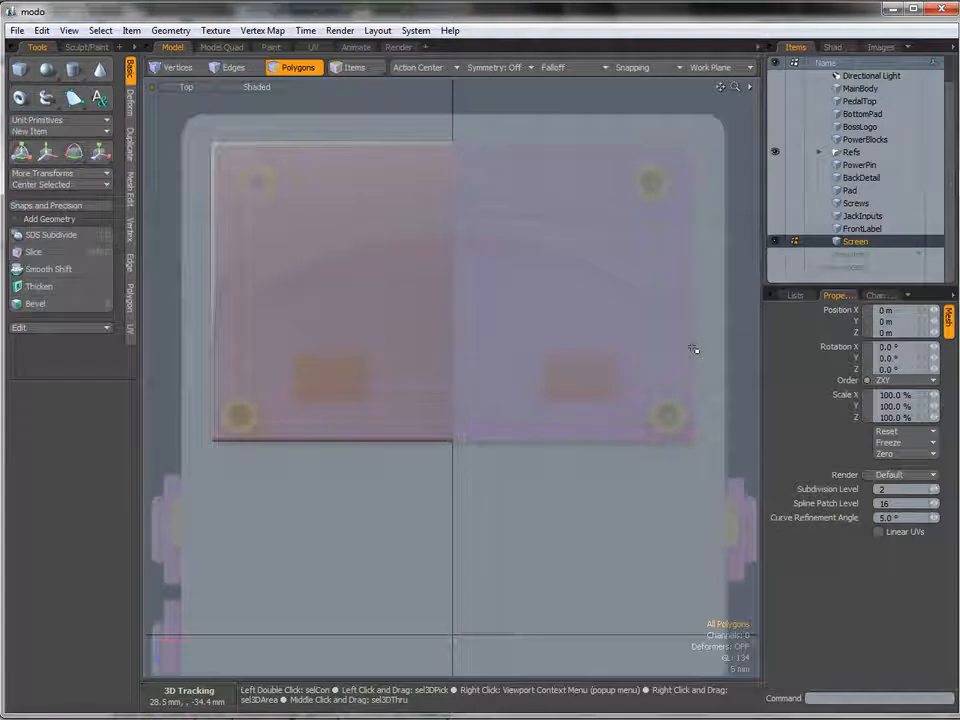
# Add a new mesh item and draw a flat sphere over the reference arc's outer end, with radii about 2.25 mm in X and 2.2 mm in Z
pyautogui.click(855, 256)
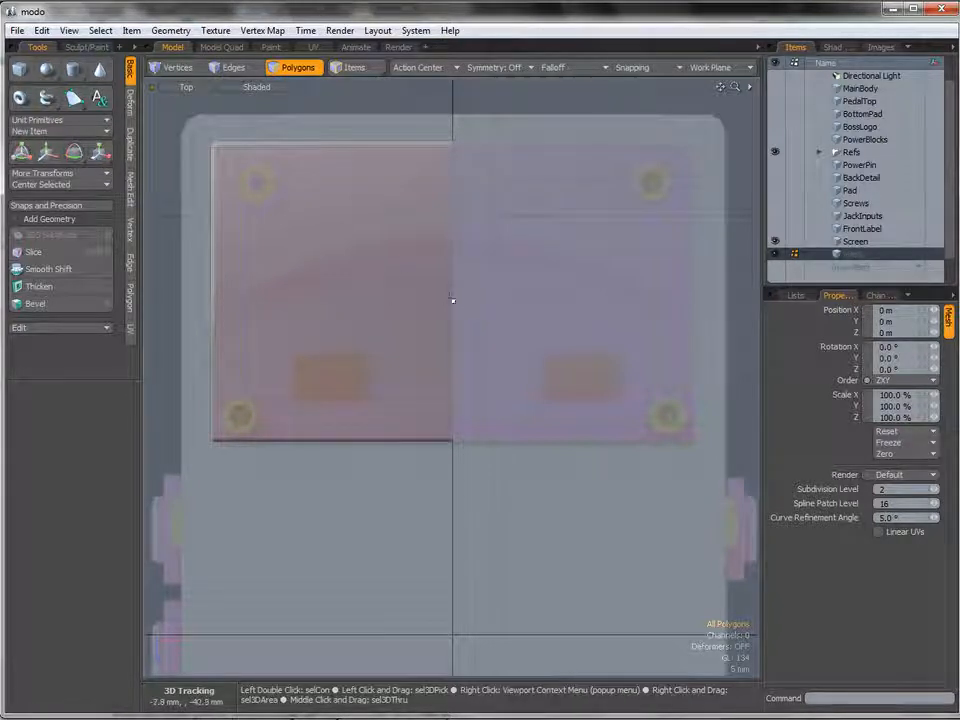
pyautogui.doubleClick(840, 254)
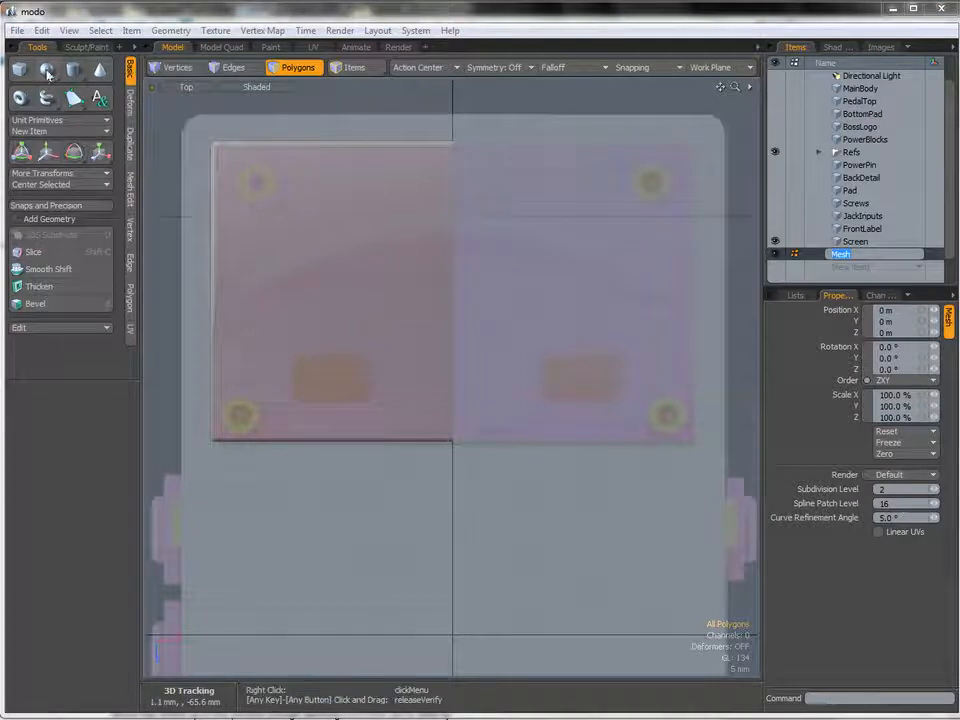
pyautogui.click(47, 73)
pyautogui.keyDown('alt'); pyautogui.moveTo(233, 267); pyautogui.dragTo(455, 328); pyautogui.keyUp('alt')
pyautogui.moveTo(436, 334)
pyautogui.keyDown('alt'); pyautogui.mouseDown()
pyautogui.moveTo(420, 317)
pyautogui.moveTo(403, 317)
pyautogui.moveTo(430, 310)
pyautogui.mouseUp(); pyautogui.keyUp('alt')
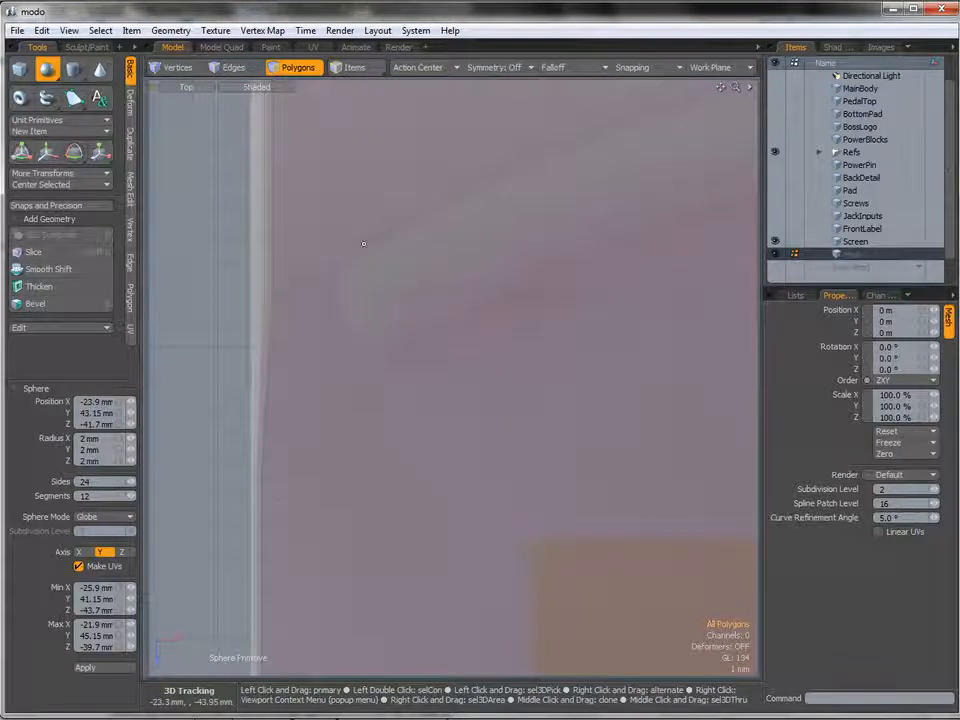
pyautogui.click(392, 296)
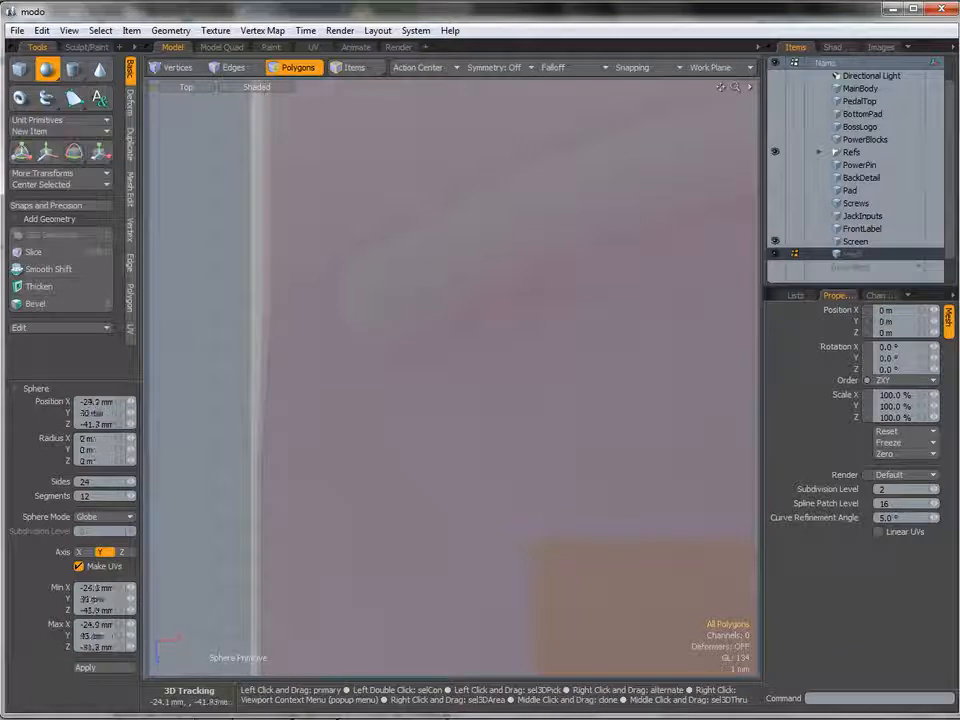
pyautogui.moveTo(392, 296); pyautogui.dragTo(440, 343)
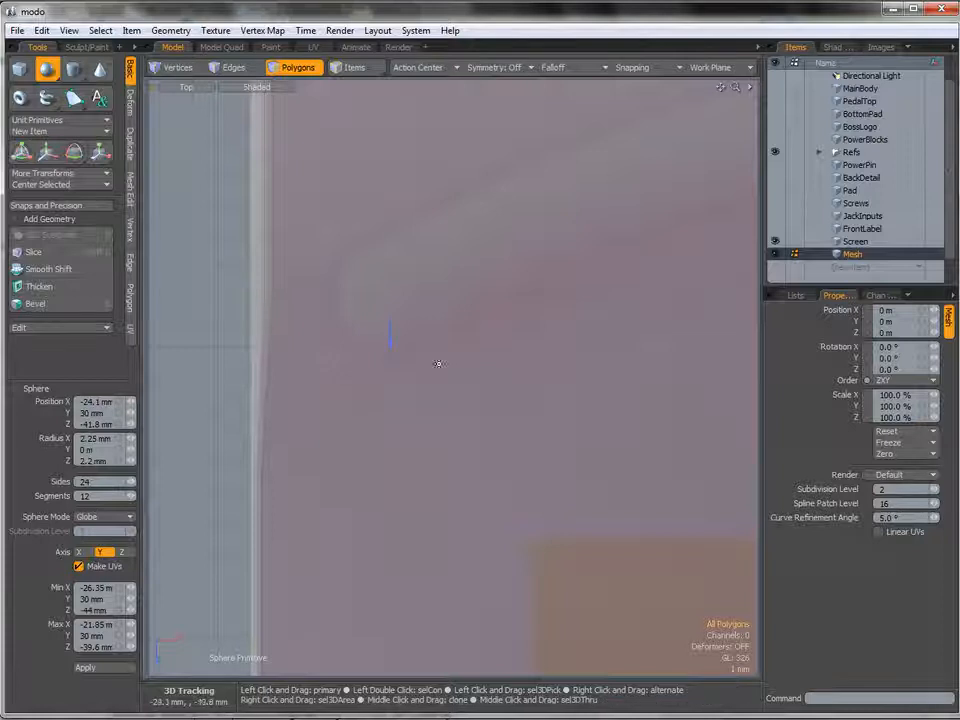
# Raise the flat sphere to about 42.55 mm in Y, just above the plate, and return to the top view
pyautogui.hotkey('ctrl', 'space')
pyautogui.click(463, 281)
pyautogui.keyDown('alt'); pyautogui.moveTo(446, 282); pyautogui.dragTo(357, 90); pyautogui.keyUp('alt')
pyautogui.hotkey('ctrl', 'space')
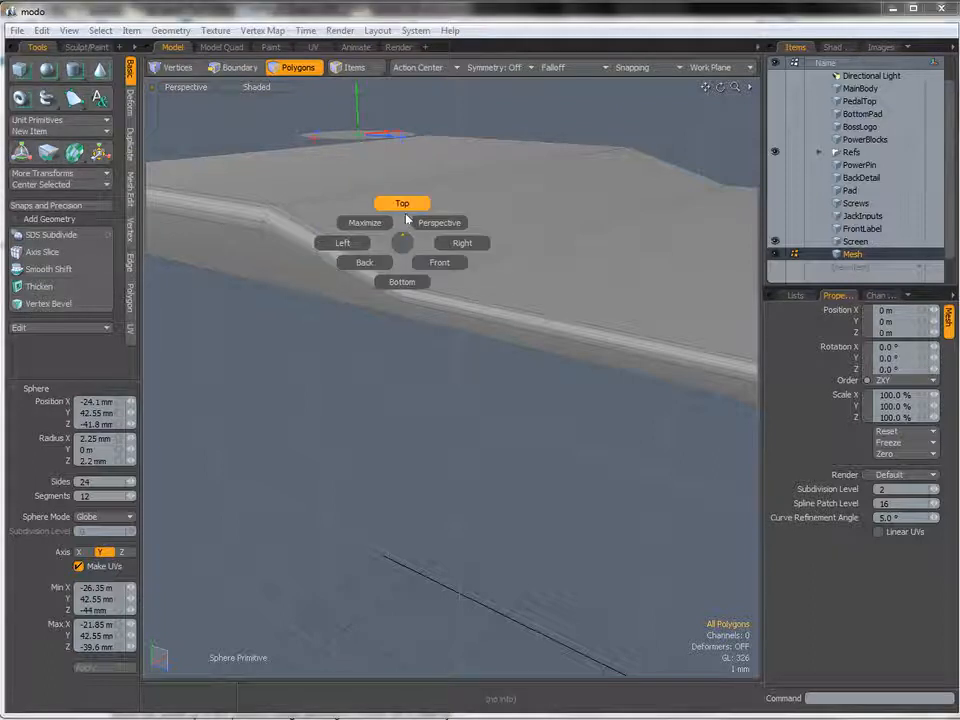
pyautogui.click(405, 205)
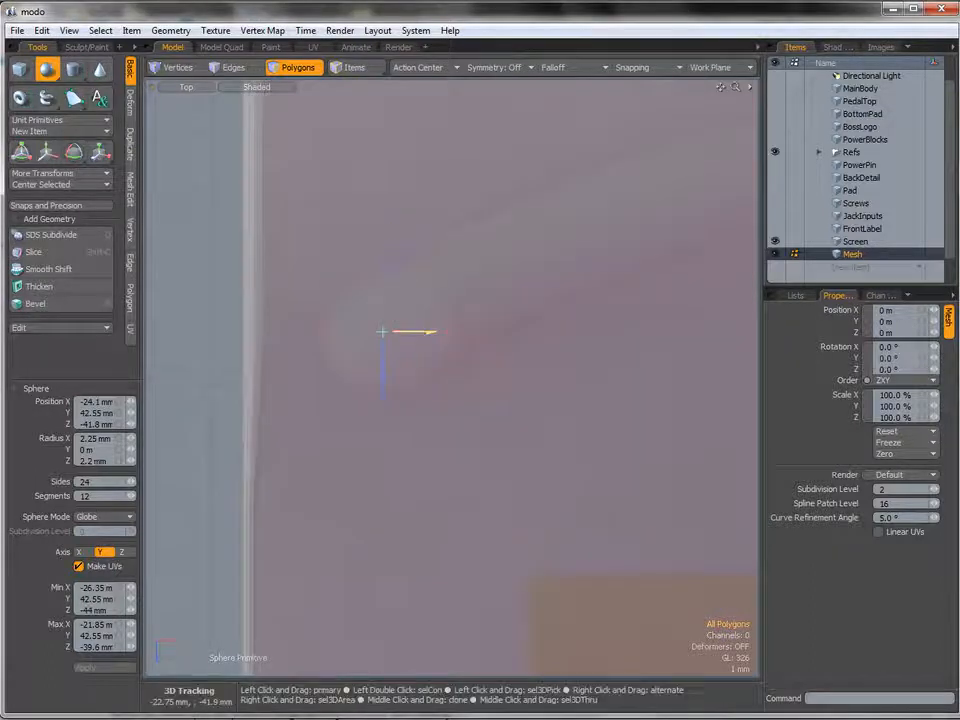
# Align the flat sphere with the reference at about X -23.85 mm, Z -41.75 mm and set its X and Z radii to 2 mm
pyautogui.moveTo(390, 378); pyautogui.dragTo(390, 380)
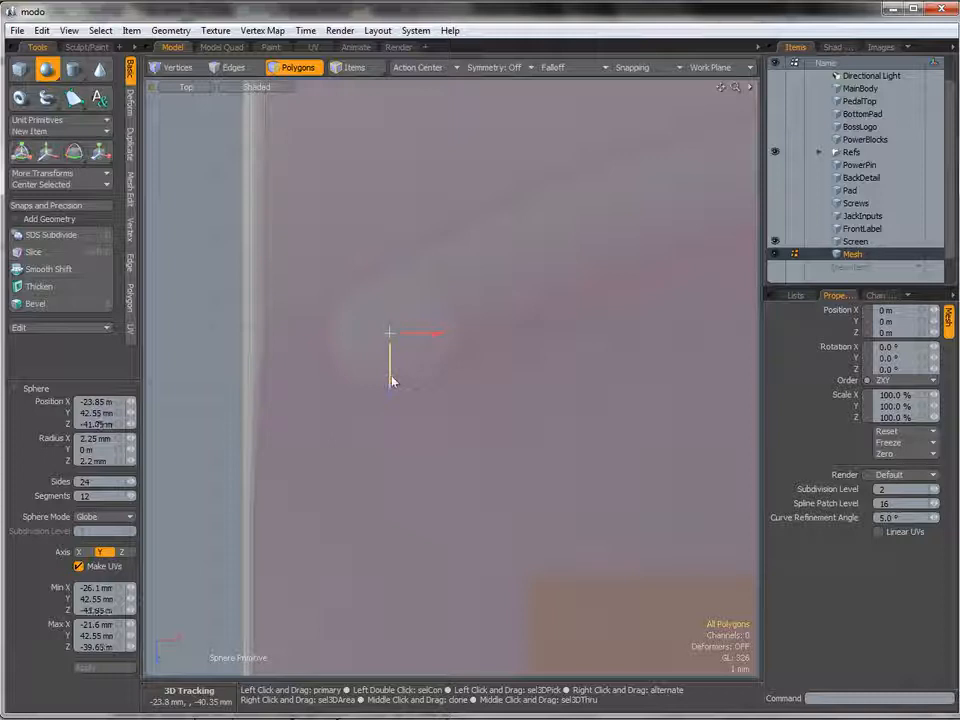
pyautogui.moveTo(439, 340); pyautogui.dragTo(437, 340)
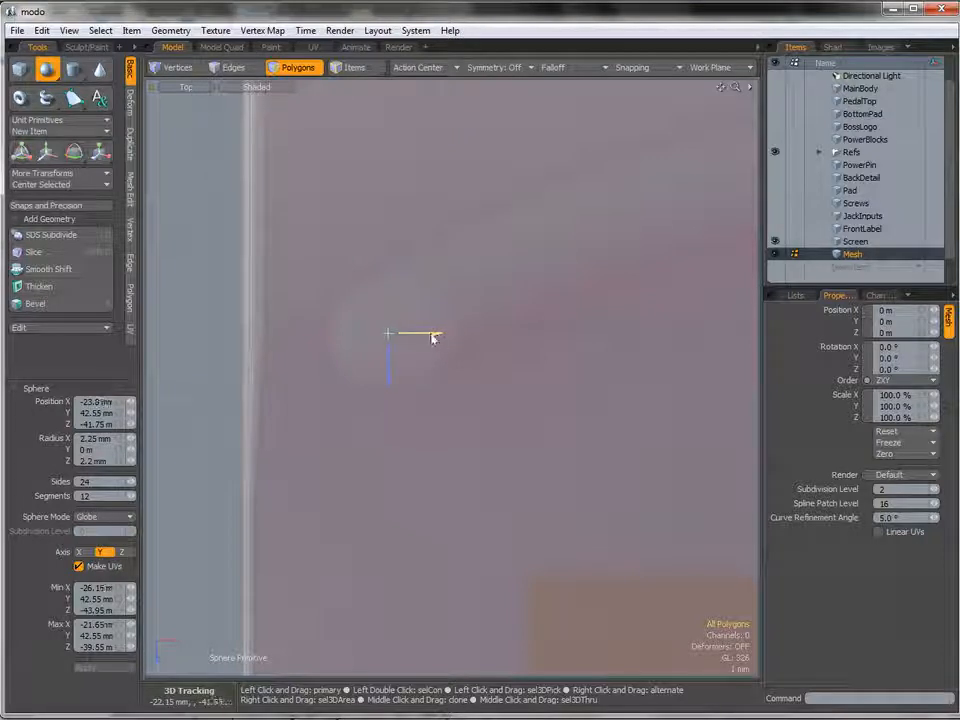
pyautogui.moveTo(451, 334); pyautogui.dragTo(446, 334)
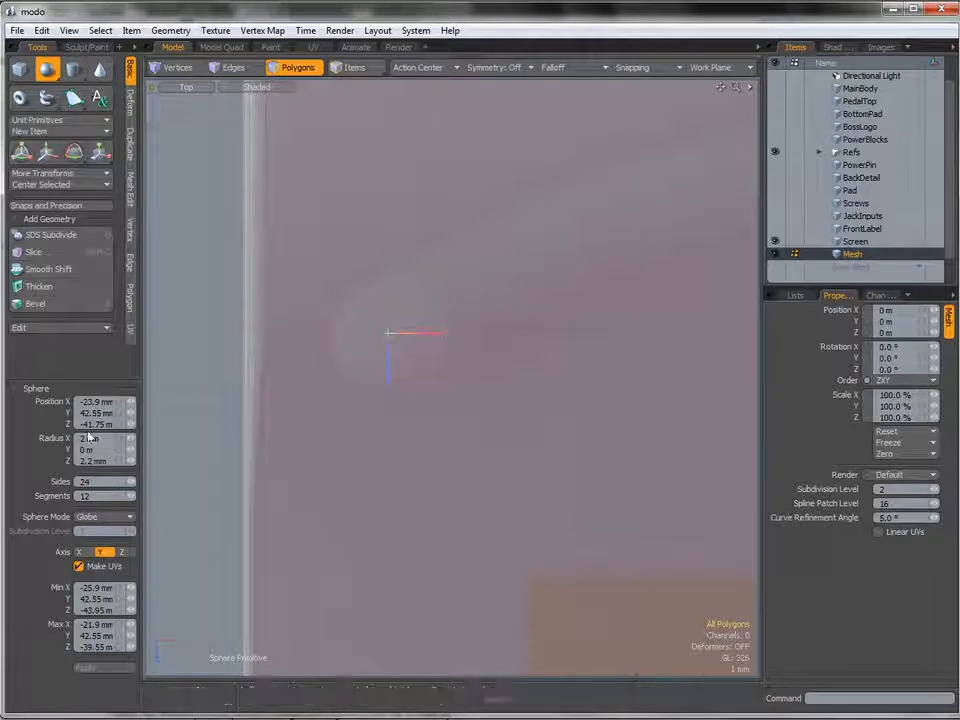
pyautogui.moveTo(392, 272); pyautogui.dragTo(388, 276)
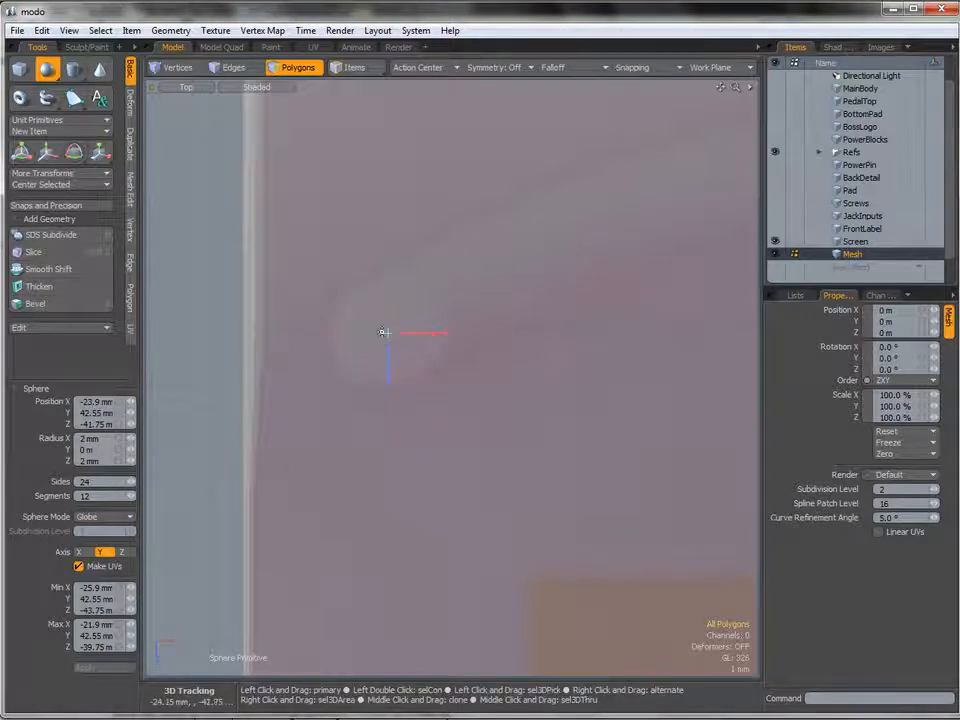
pyautogui.moveTo(99, 450); pyautogui.dragTo(64, 450)
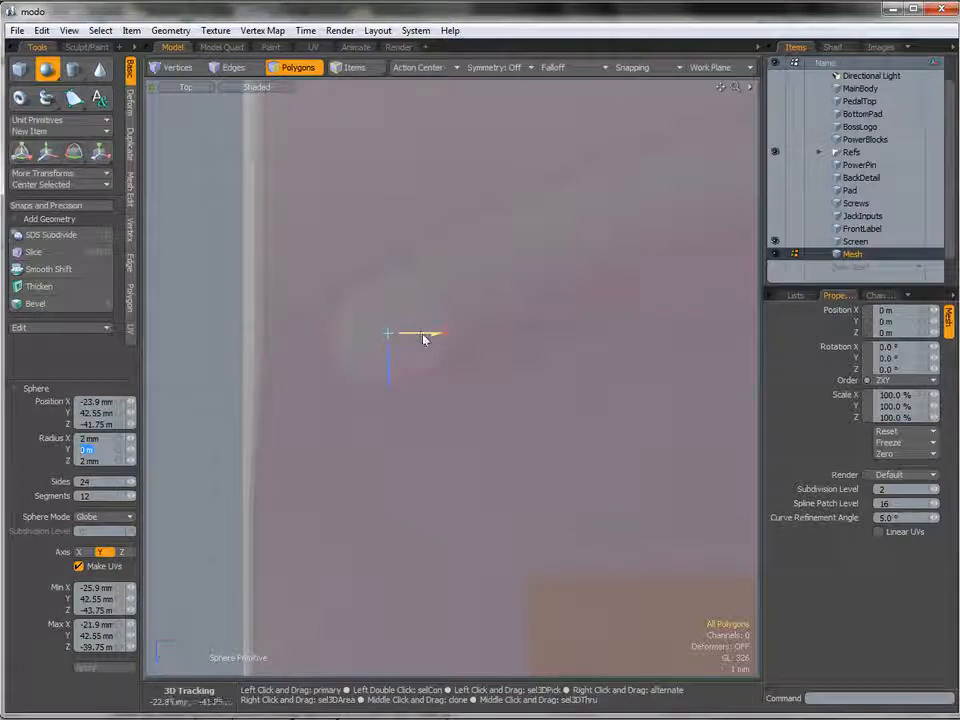
pyautogui.hotkey('ctrl', 'space')
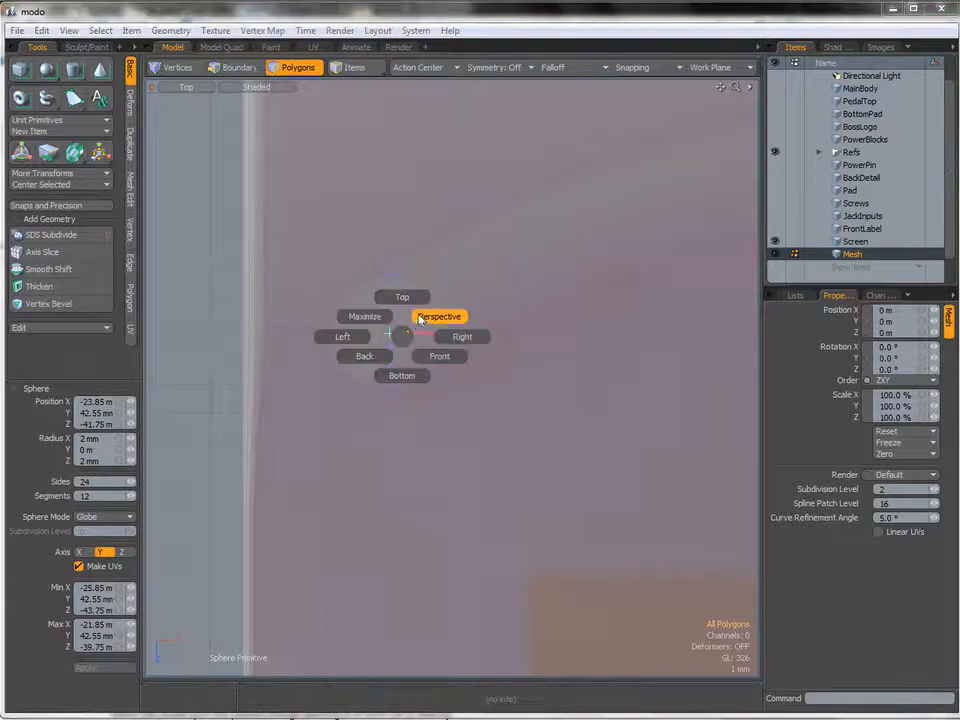
# Switch to the perspective view and extend the flat sphere into a full sphere with a 2 mm Y radius
pyautogui.click(421, 318)
pyautogui.keyDown('alt'); pyautogui.moveTo(417, 308); pyautogui.dragTo(416, 325); pyautogui.keyUp('alt')
pyautogui.keyDown('alt'); pyautogui.keyDown('shift'); pyautogui.moveTo(411, 238); pyautogui.dragTo(408, 305); pyautogui.keyUp('shift'); pyautogui.keyUp('alt')
pyautogui.keyDown('alt'); pyautogui.moveTo(408, 290); pyautogui.dragTo(420, 331); pyautogui.keyUp('alt')
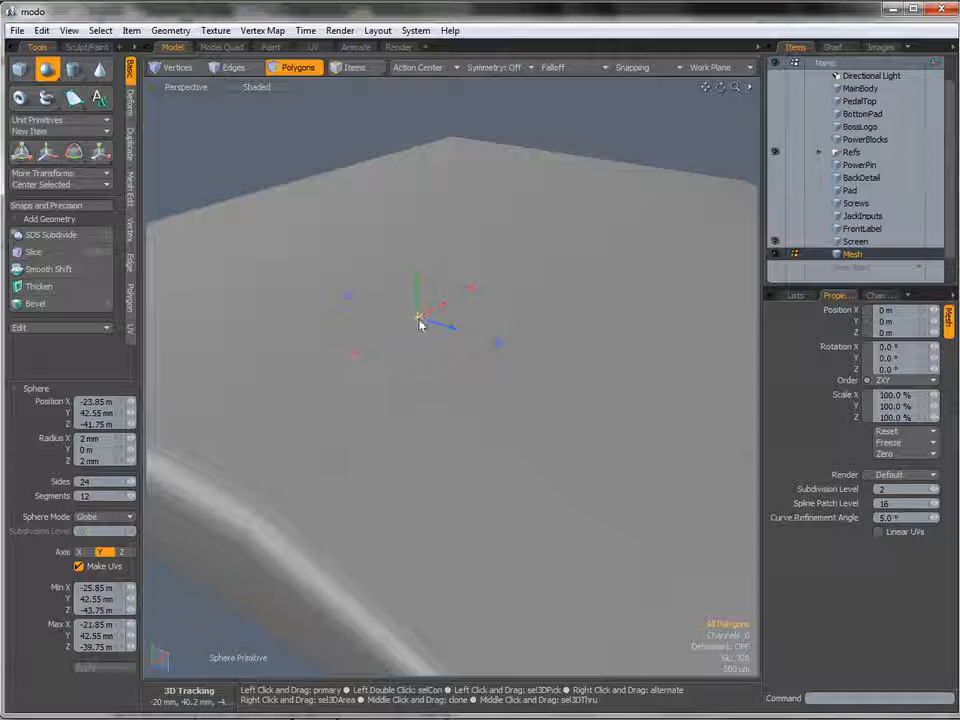
pyautogui.moveTo(418, 316); pyautogui.dragTo(415, 240)
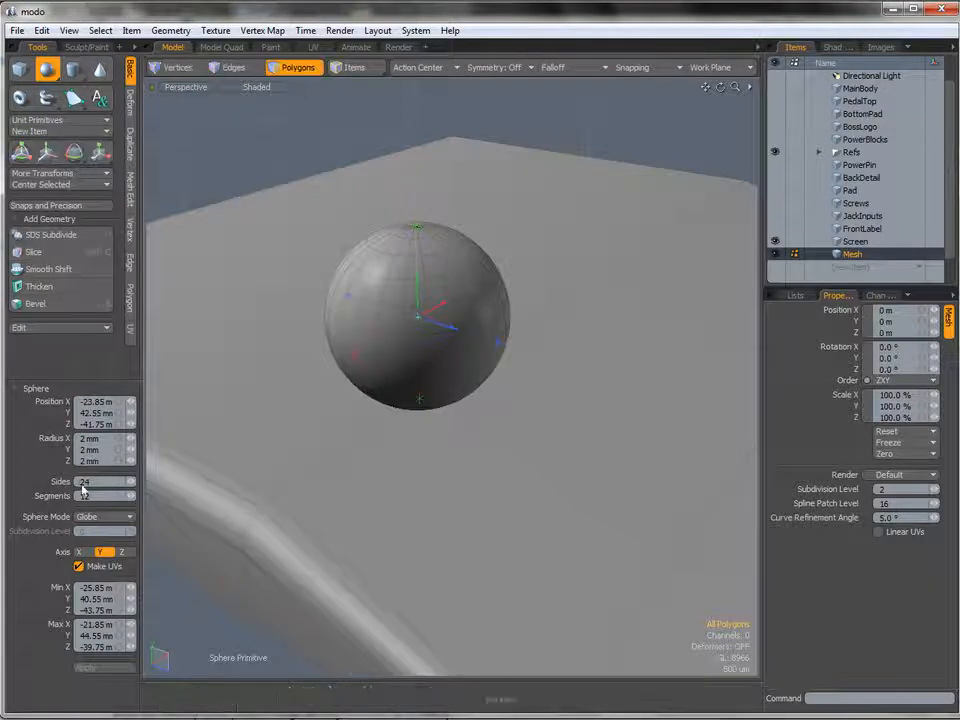
pyautogui.keyDown('alt'); pyautogui.moveTo(377, 390); pyautogui.dragTo(399, 347); pyautogui.keyUp('alt')
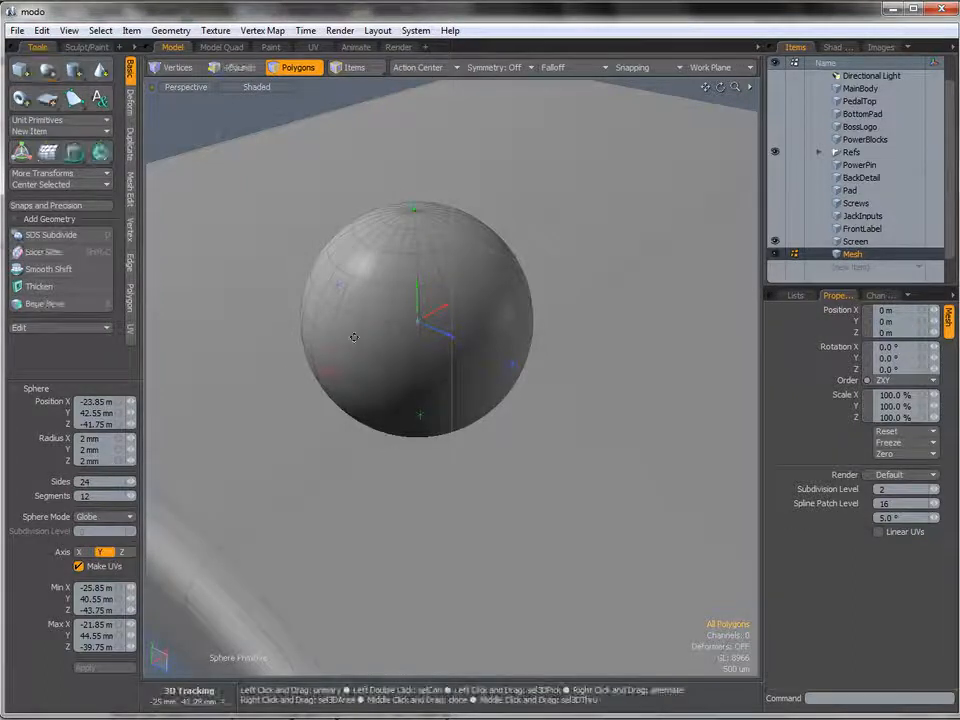
pyautogui.moveTo(360, 339)
pyautogui.keyDown('alt'); pyautogui.mouseDown()
pyautogui.moveTo(401, 343)
pyautogui.moveTo(324, 315)
pyautogui.moveTo(360, 340)
pyautogui.moveTo(422, 246)
pyautogui.mouseUp(); pyautogui.keyUp('alt')
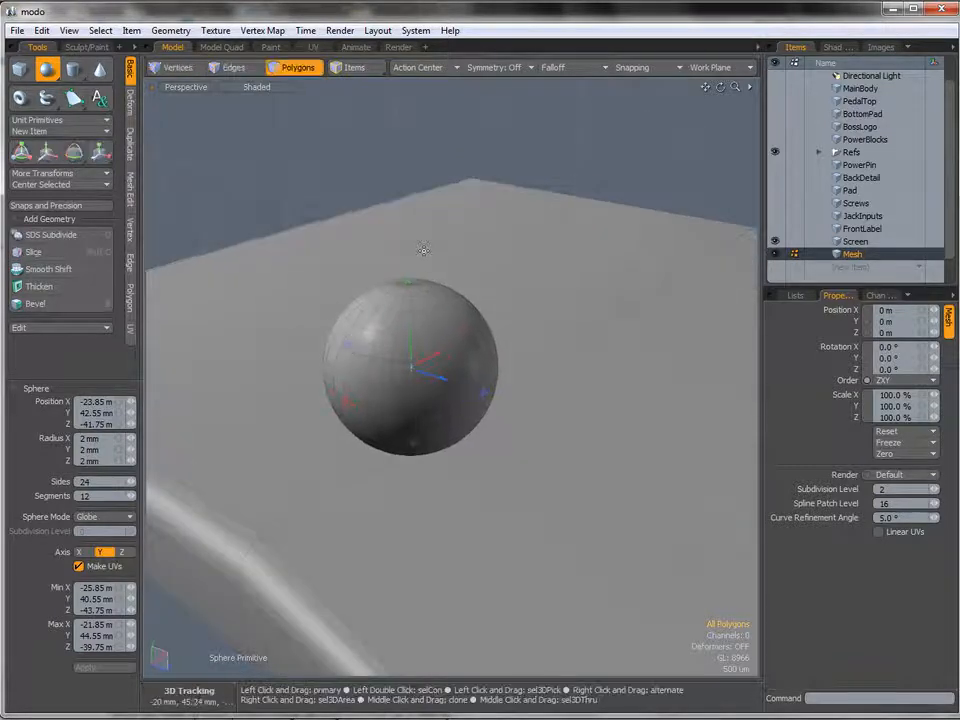
pyautogui.press('space')
# Inspect the sphere's polygon layout and its placement above the plate from several angles
pyautogui.moveTo(428, 318)
pyautogui.keyDown('alt'); pyautogui.mouseDown()
pyautogui.moveTo(405, 349)
pyautogui.moveTo(422, 364)
pyautogui.moveTo(364, 328)
pyautogui.moveTo(454, 347)
pyautogui.moveTo(433, 377)
pyautogui.moveTo(452, 358)
pyautogui.moveTo(416, 336)
pyautogui.mouseUp(); pyautogui.keyUp('alt')
pyautogui.keyDown('ctrl'); pyautogui.keyDown('alt'); pyautogui.moveTo(361, 299); pyautogui.dragTo(434, 326); pyautogui.keyUp('alt'); pyautogui.keyUp('ctrl')
pyautogui.keyDown('alt'); pyautogui.keyDown('shift'); pyautogui.moveTo(464, 242); pyautogui.dragTo(432, 415); pyautogui.keyUp('shift'); pyautogui.keyUp('alt')
pyautogui.keyDown('alt'); pyautogui.moveTo(422, 281); pyautogui.dragTo(474, 396); pyautogui.keyUp('alt')
pyautogui.keyDown('ctrl'); pyautogui.keyDown('alt'); pyautogui.moveTo(474, 396); pyautogui.dragTo(450, 365); pyautogui.keyUp('alt'); pyautogui.keyUp('ctrl')
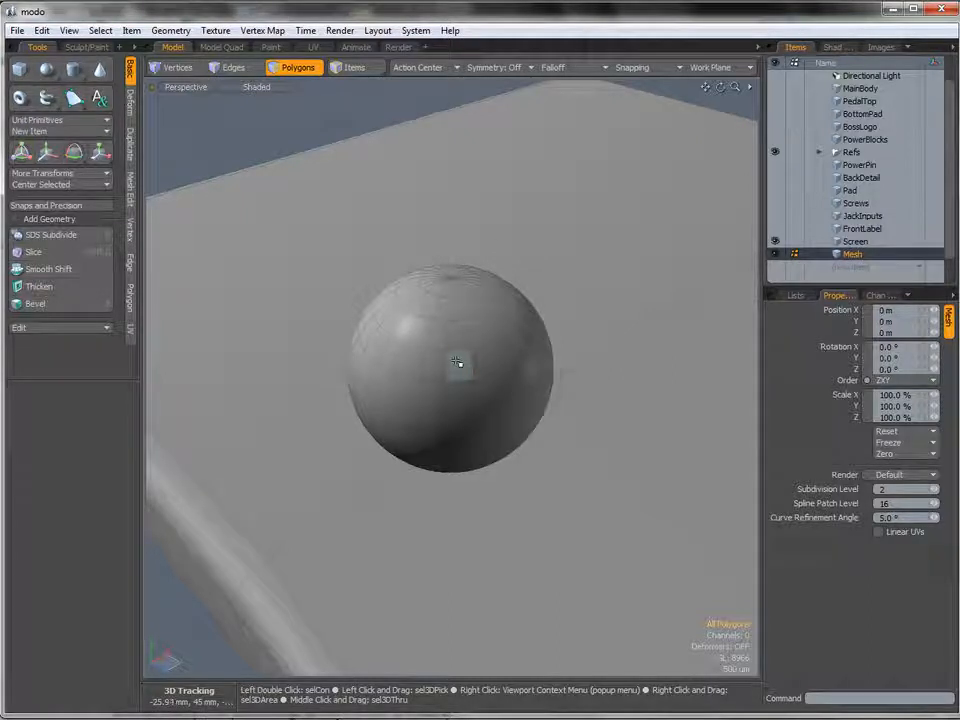
pyautogui.doubleClick(418, 383)
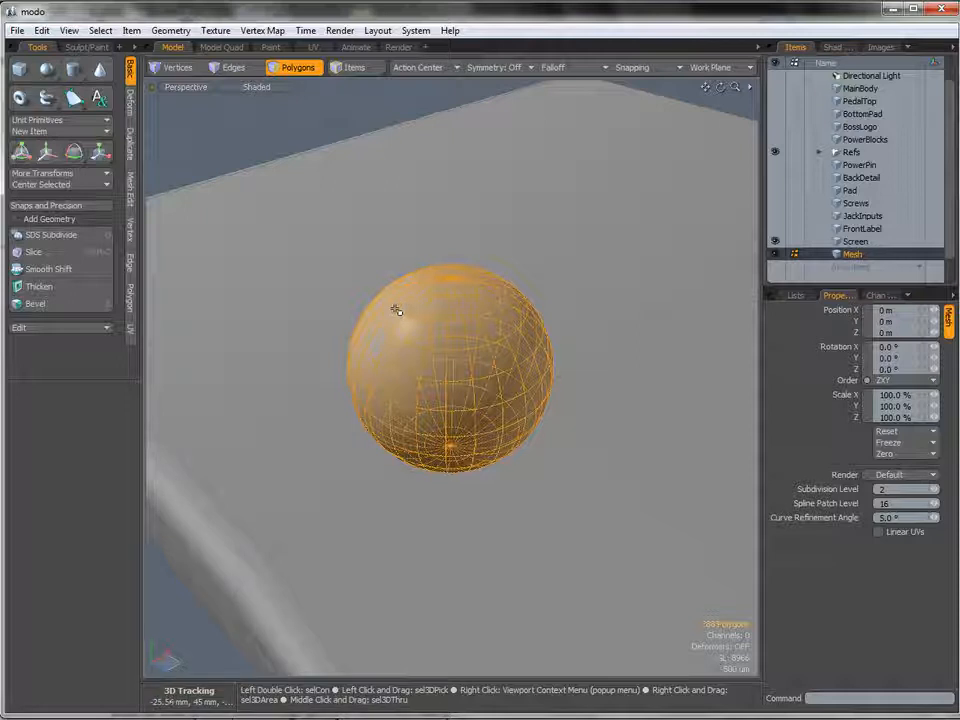
pyautogui.keyDown('alt'); pyautogui.moveTo(413, 304); pyautogui.dragTo(392, 370); pyautogui.keyUp('alt')
pyautogui.keyDown('alt'); pyautogui.moveTo(392, 370); pyautogui.dragTo(429, 394); pyautogui.keyUp('alt')
pyautogui.press('1')
pyautogui.keyDown('alt'); pyautogui.moveTo(429, 349); pyautogui.dragTo(389, 408); pyautogui.keyUp('alt')
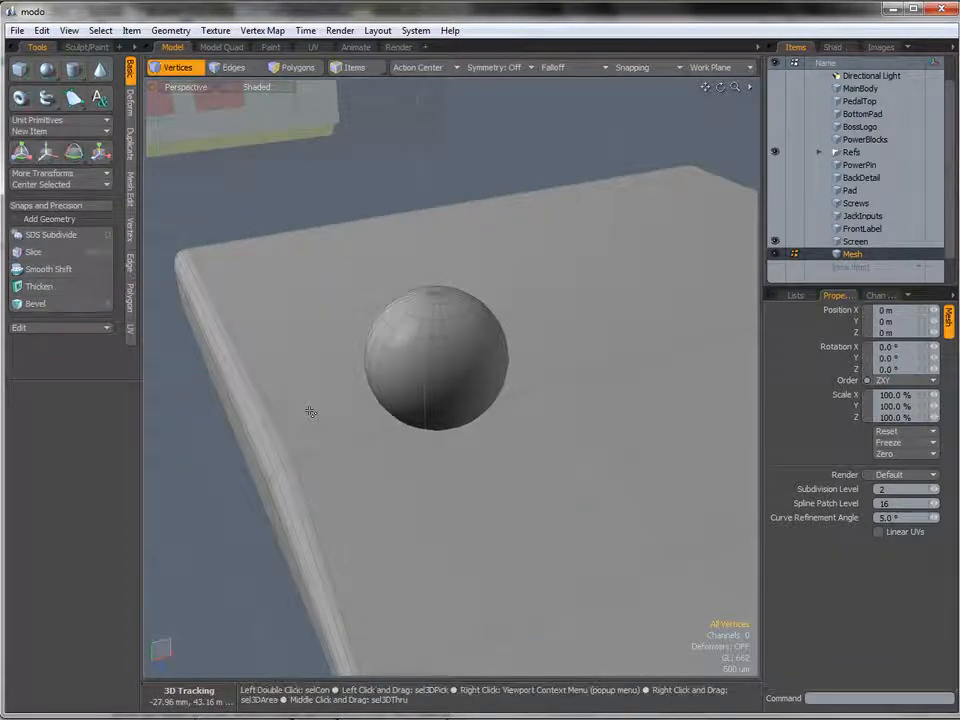
pyautogui.keyDown('alt'); pyautogui.moveTo(491, 401); pyautogui.dragTo(272, 446); pyautogui.keyUp('alt')
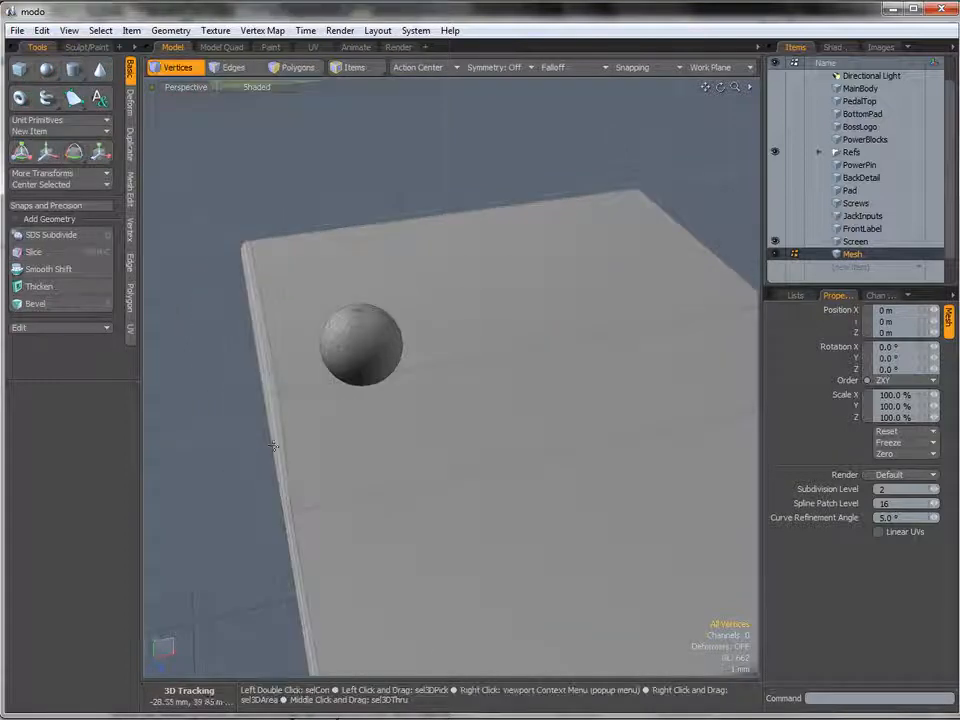
pyautogui.press('alt')
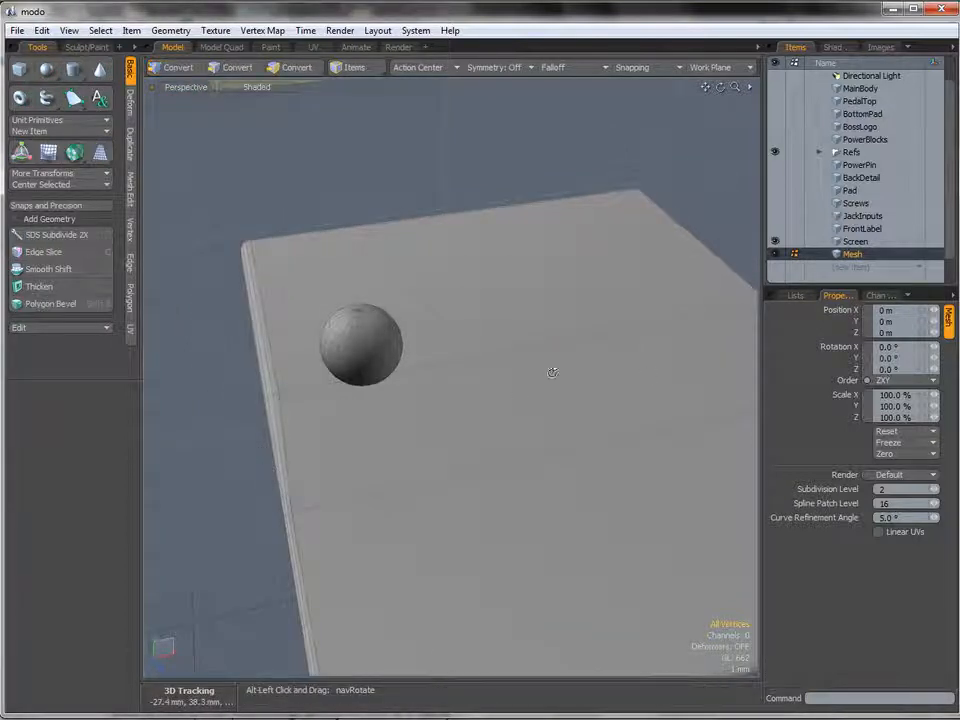
# Rotate the whole sphere 90° about Z so its poles point sideways along the X axis
pyautogui.keyDown('alt'); pyautogui.moveTo(389, 398); pyautogui.dragTo(439, 328); pyautogui.keyUp('alt')
pyautogui.press('3')
pyautogui.doubleClick(416, 374)
pyautogui.press('e')
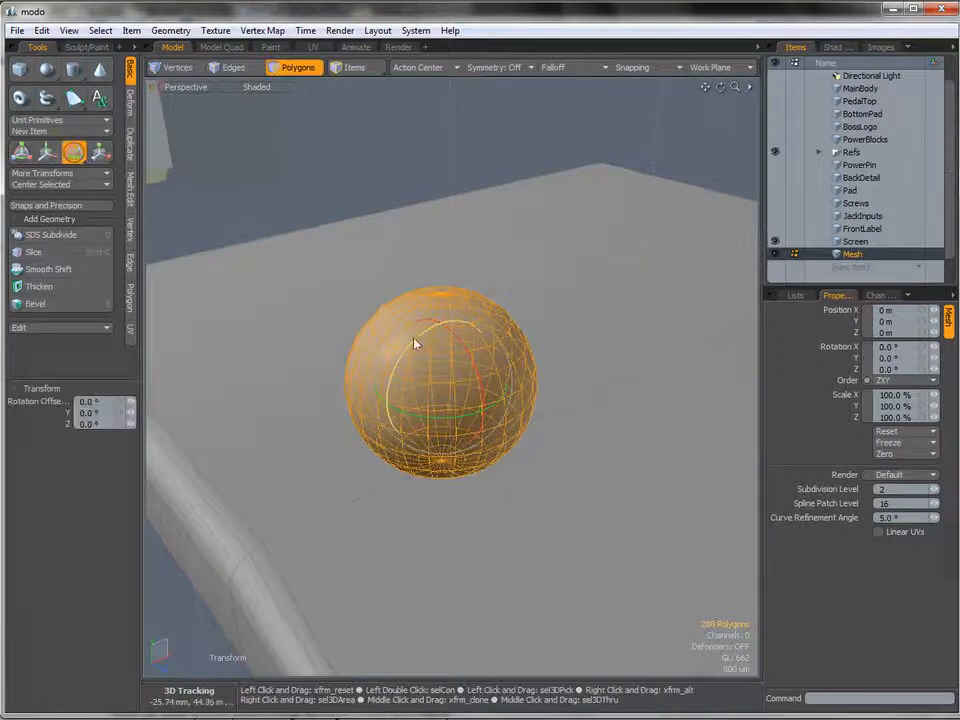
pyautogui.moveTo(390, 374); pyautogui.dragTo(452, 461)
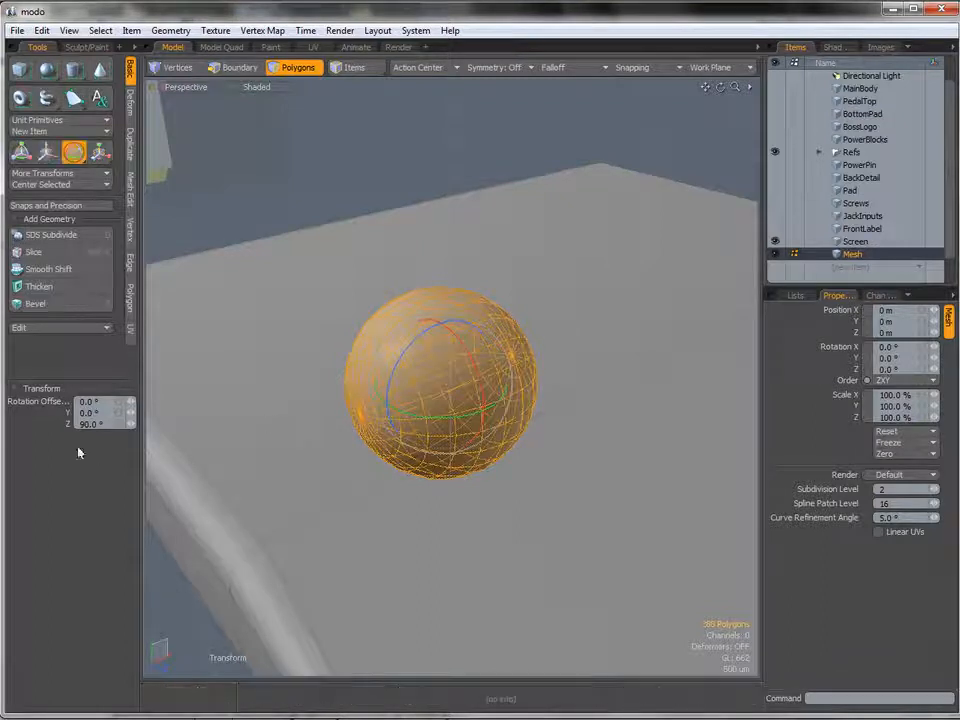
pyautogui.press('space')
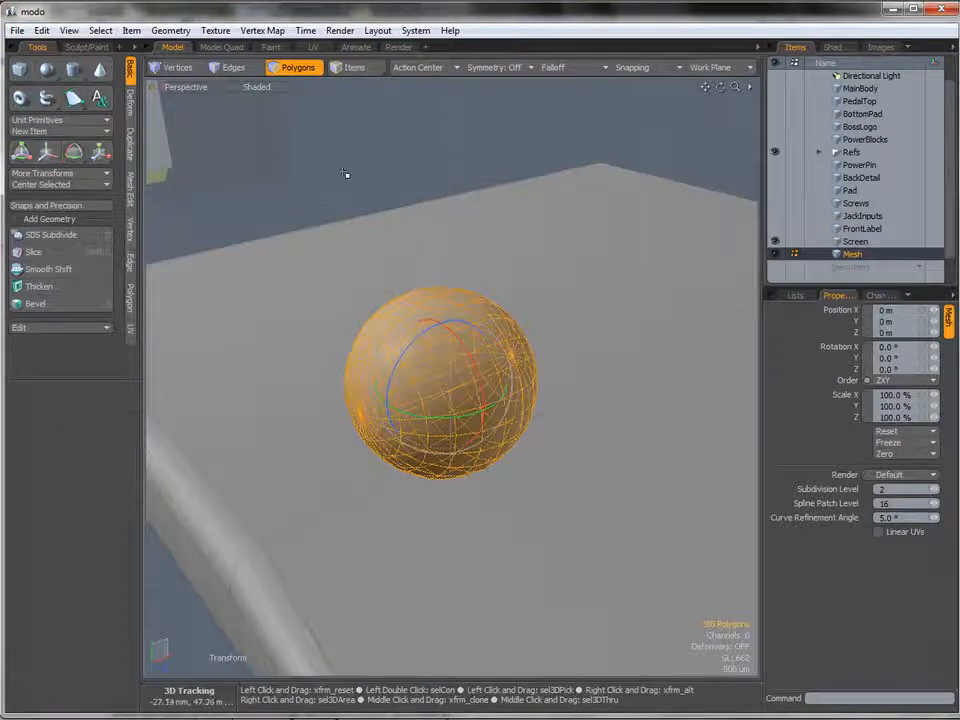
pyautogui.click(347, 174)
# Delete the vertical loop of polygons running around the middle of the sphere
pyautogui.keyDown('alt'); pyautogui.moveTo(514, 417); pyautogui.dragTo(579, 401); pyautogui.keyUp('alt')
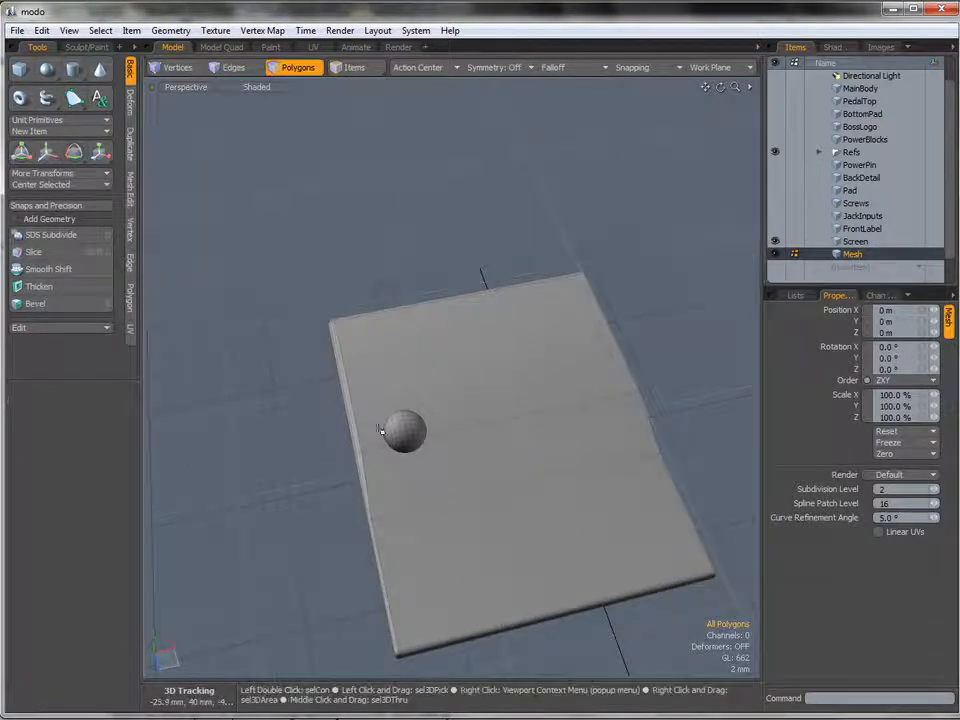
pyautogui.keyDown('ctrl'); pyautogui.keyDown('alt'); pyautogui.moveTo(385, 427); pyautogui.dragTo(489, 360); pyautogui.keyUp('alt'); pyautogui.keyUp('ctrl')
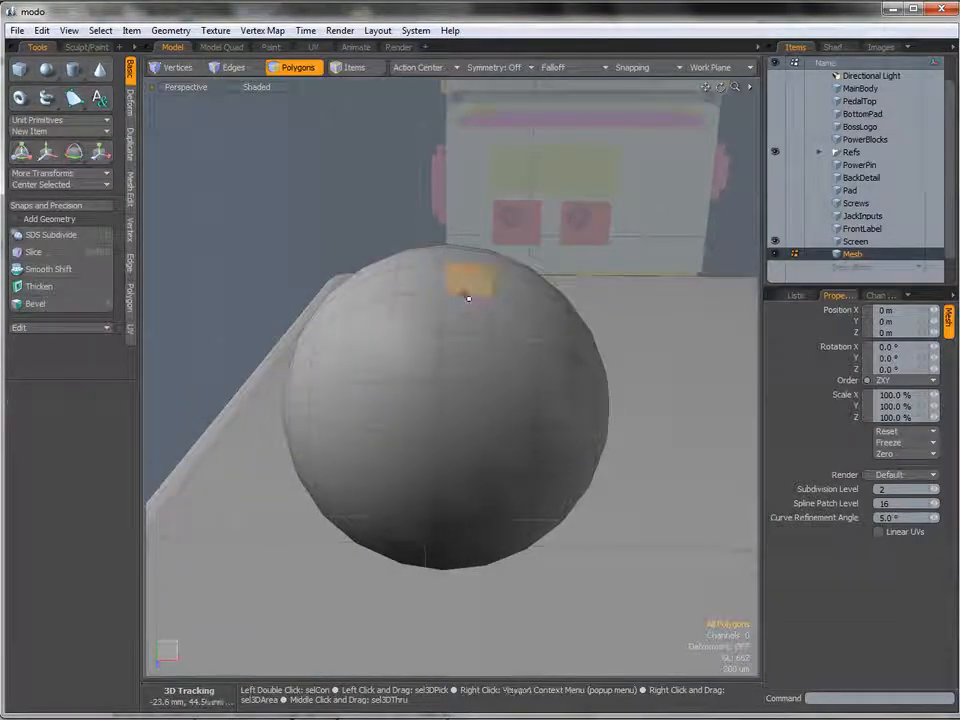
pyautogui.moveTo(468, 298); pyautogui.dragTo(461, 314)
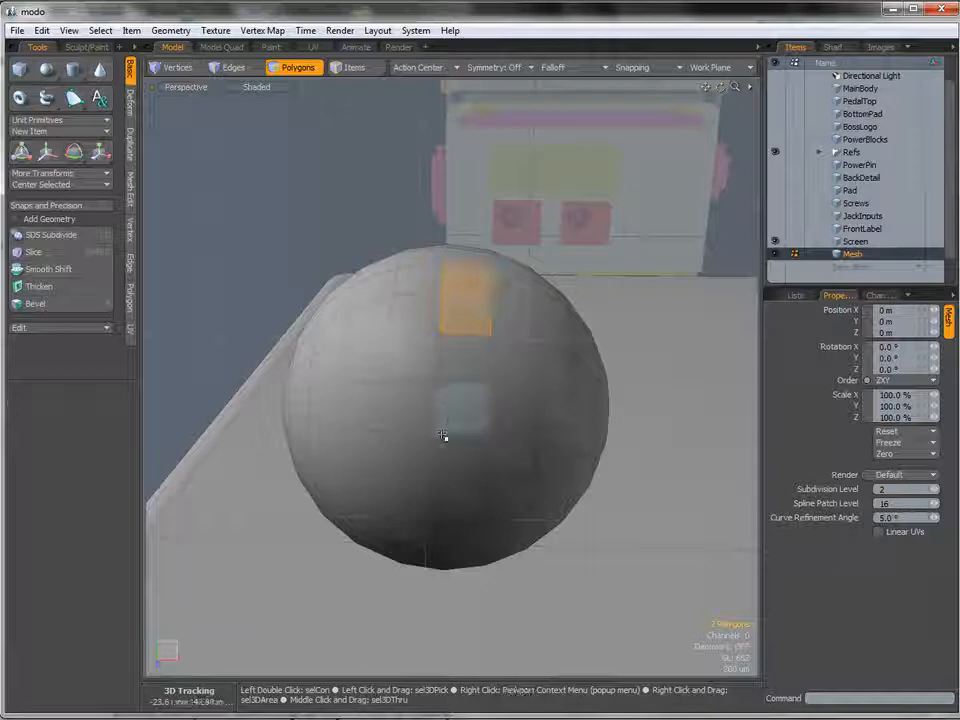
pyautogui.press('l')
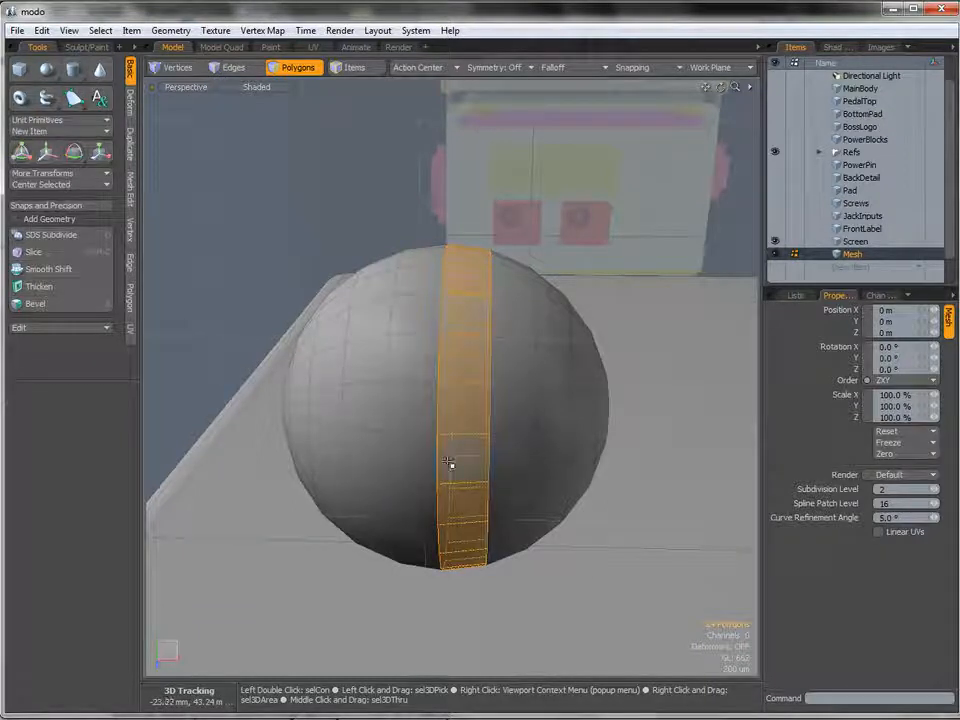
pyautogui.press('Delete')
# Delete the separated half of the sphere facing the plate's centre, keeping the half nearest the plate's edge
pyautogui.keyDown('alt'); pyautogui.moveTo(446, 379); pyautogui.dragTo(439, 291); pyautogui.keyUp('alt')
pyautogui.keyDown('alt'); pyautogui.moveTo(404, 356); pyautogui.dragTo(536, 390); pyautogui.keyUp('alt')
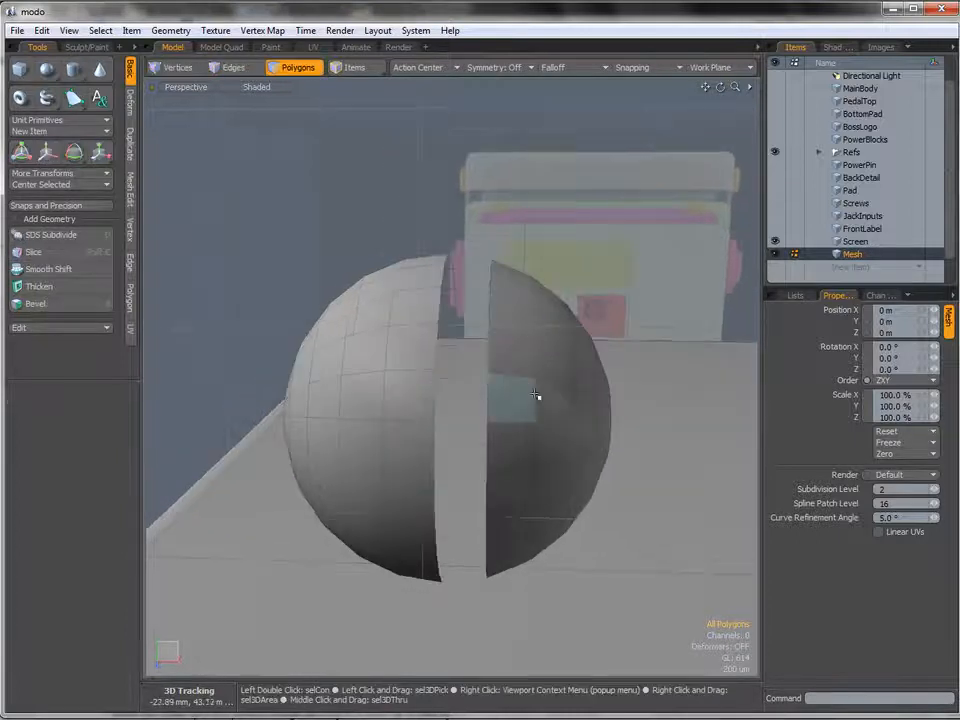
pyautogui.keyDown('alt'); pyautogui.moveTo(525, 441); pyautogui.dragTo(525, 405); pyautogui.keyUp('alt')
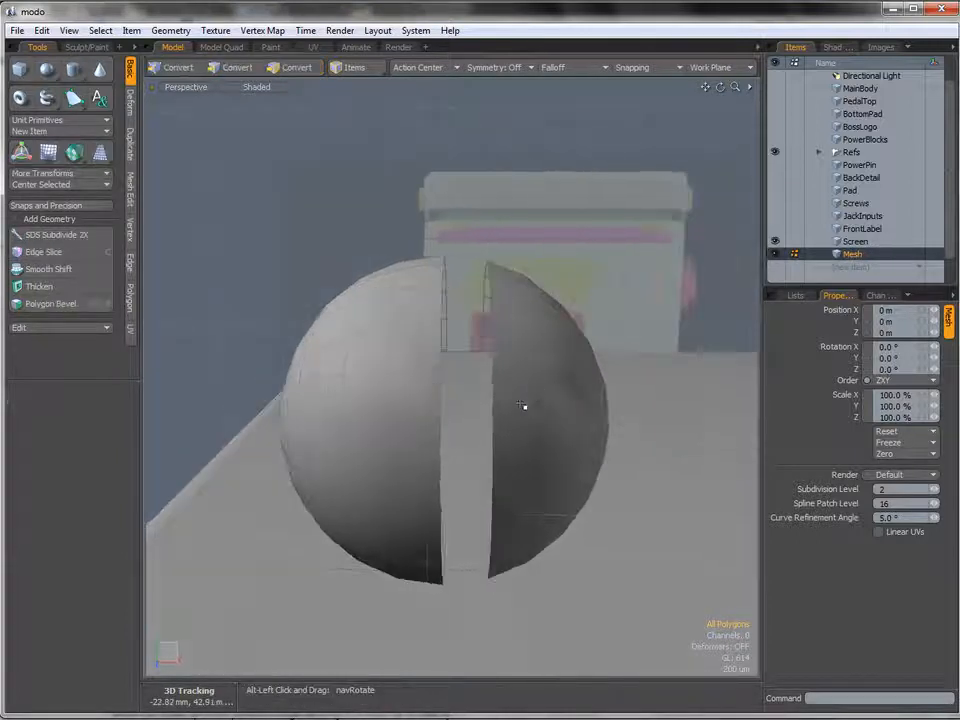
pyautogui.doubleClick(512, 395)
pyautogui.press('Delete')
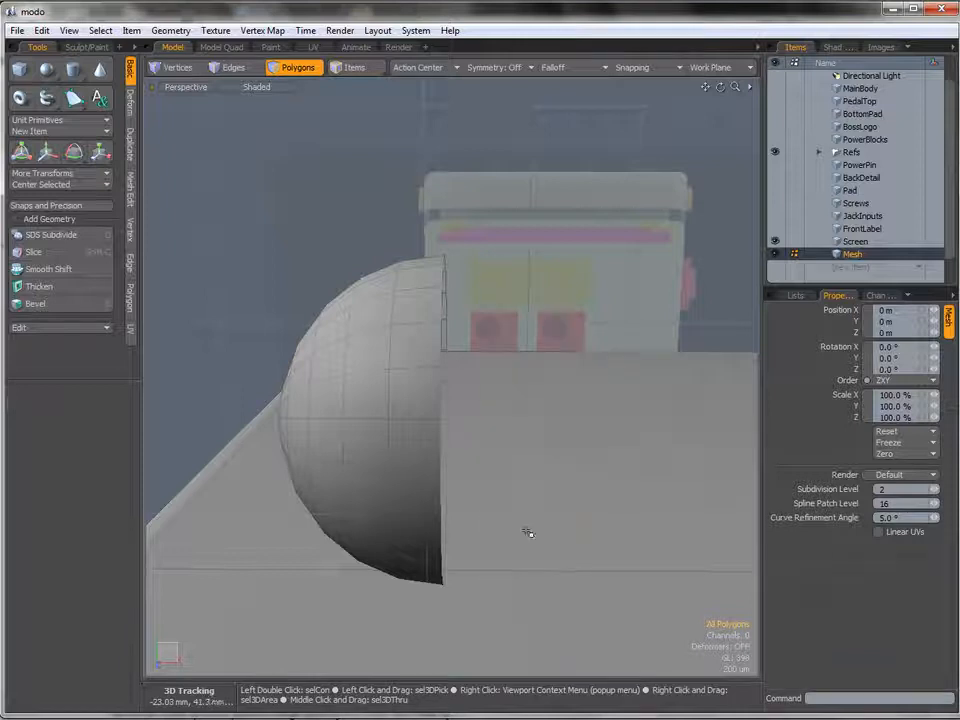
# Delete the horizontal strip of polygons just below the middle of the remaining half-sphere
pyautogui.keyDown('alt'); pyautogui.moveTo(332, 405); pyautogui.dragTo(434, 411); pyautogui.keyUp('alt')
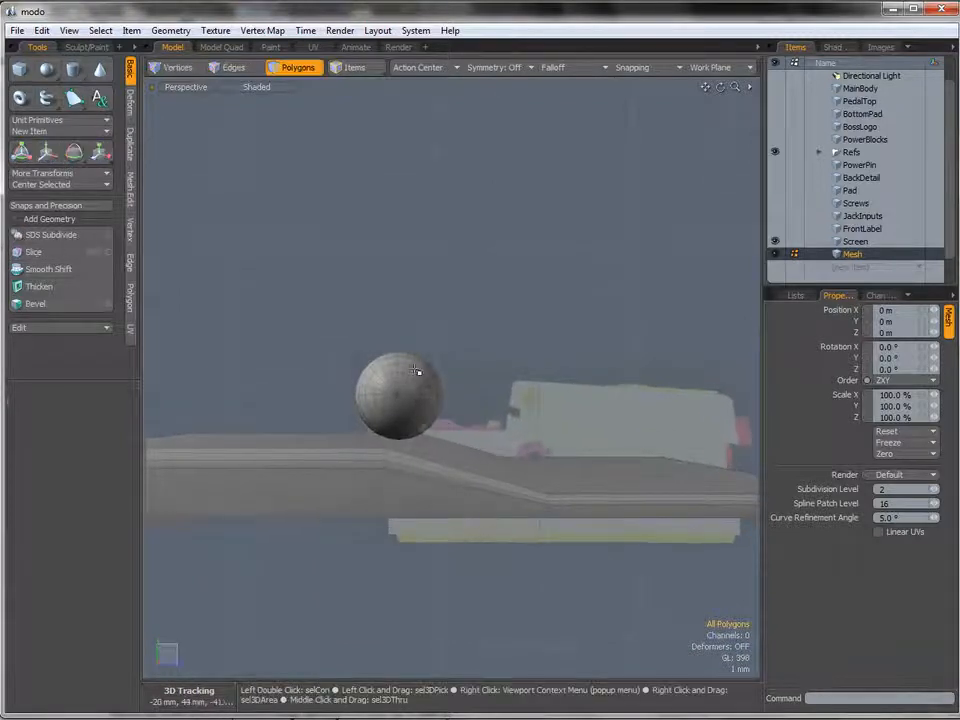
pyautogui.keyDown('alt'); pyautogui.moveTo(382, 390); pyautogui.dragTo(450, 456); pyautogui.keyUp('alt')
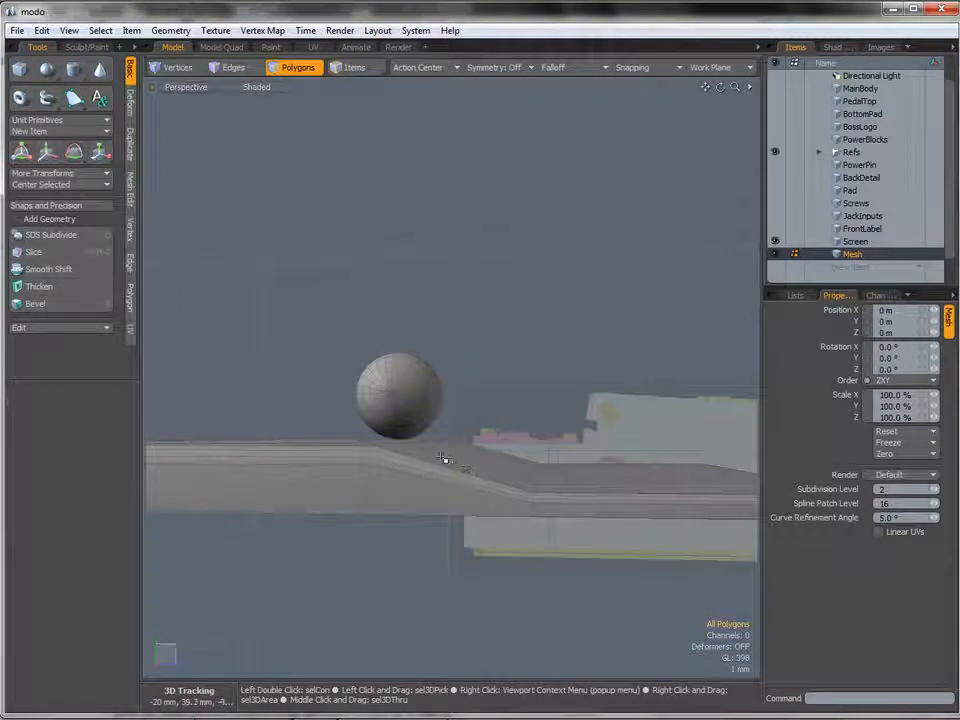
pyautogui.moveTo(390, 386)
pyautogui.keyDown('alt'); pyautogui.mouseDown()
pyautogui.moveTo(398, 370)
pyautogui.moveTo(461, 433)
pyautogui.moveTo(446, 420)
pyautogui.moveTo(436, 441)
pyautogui.moveTo(246, 435)
pyautogui.moveTo(504, 414)
pyautogui.moveTo(678, 438)
pyautogui.mouseUp(); pyautogui.keyUp('alt')
pyautogui.click(231, 437)
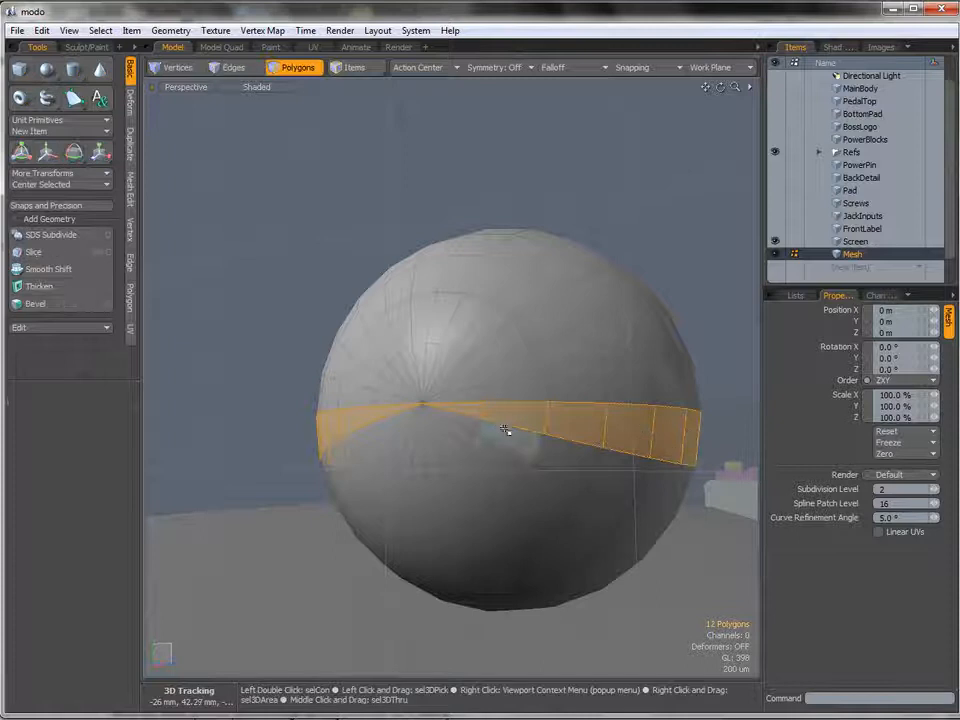
pyautogui.press('Delete')
# Delete the rest of the half-sphere's lower part, keeping only the upper quarter sphere
pyautogui.keyDown('alt'); pyautogui.moveTo(430, 425); pyautogui.dragTo(420, 430); pyautogui.keyUp('alt')
pyautogui.moveTo(420, 430)
pyautogui.mouseDown()
pyautogui.moveTo(414, 435)
pyautogui.moveTo(475, 425)
pyautogui.mouseUp()
pyautogui.press('Delete')
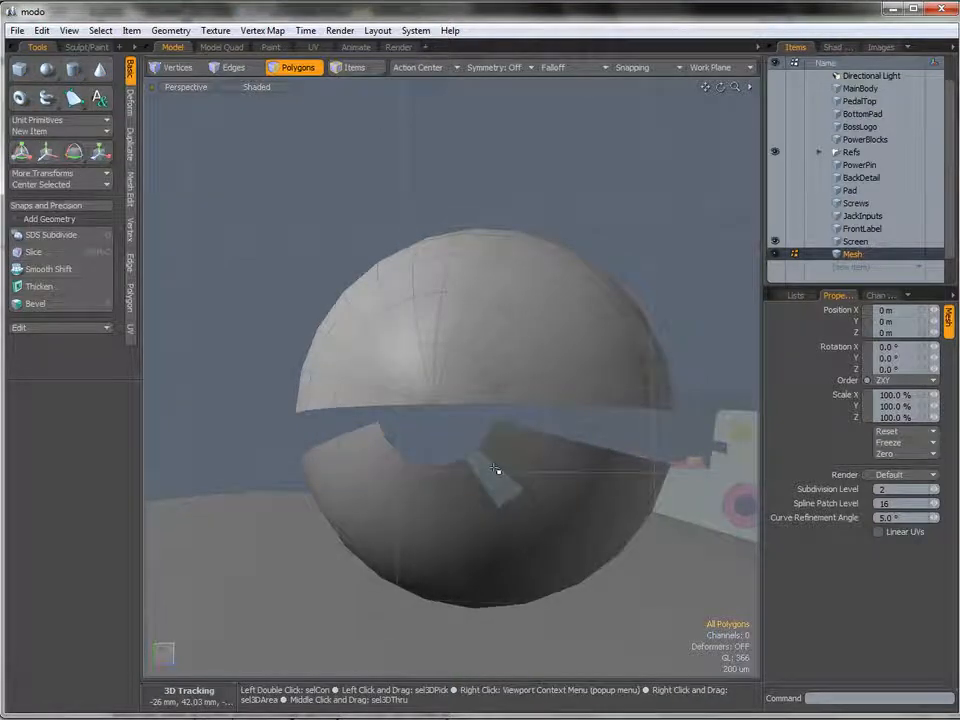
pyautogui.doubleClick(495, 477)
pyautogui.press('Delete')
# Select the whole quarter sphere and move it 3.1 mm in Z in the top view
pyautogui.keyDown('alt'); pyautogui.moveTo(497, 424); pyautogui.dragTo(548, 396); pyautogui.keyUp('alt')
pyautogui.keyDown('ctrl'); pyautogui.keyDown('alt'); pyautogui.moveTo(548, 396); pyautogui.dragTo(480, 400); pyautogui.keyUp('alt'); pyautogui.keyUp('ctrl')
pyautogui.keyDown('alt'); pyautogui.keyDown('shift'); pyautogui.moveTo(480, 400); pyautogui.dragTo(489, 356); pyautogui.keyUp('shift'); pyautogui.keyUp('alt')
pyautogui.keyDown('alt'); pyautogui.moveTo(553, 343); pyautogui.dragTo(426, 424); pyautogui.keyUp('alt')
pyautogui.click(521, 353)
pyautogui.doubleClick(521, 353)
pyautogui.hotkey('ctrl', 'space')
pyautogui.click(432, 391)
pyautogui.keyDown('ctrl'); pyautogui.keyDown('alt'); pyautogui.moveTo(516, 425); pyautogui.dragTo(433, 336); pyautogui.keyUp('alt'); pyautogui.keyUp('ctrl')
pyautogui.keyDown('ctrl'); pyautogui.keyDown('alt'); pyautogui.moveTo(459, 405); pyautogui.dragTo(492, 385); pyautogui.keyUp('alt'); pyautogui.keyUp('ctrl')
pyautogui.keyDown('alt'); pyautogui.keyDown('shift'); pyautogui.moveTo(465, 353); pyautogui.dragTo(478, 444); pyautogui.keyUp('shift'); pyautogui.keyUp('alt')
pyautogui.press('w')
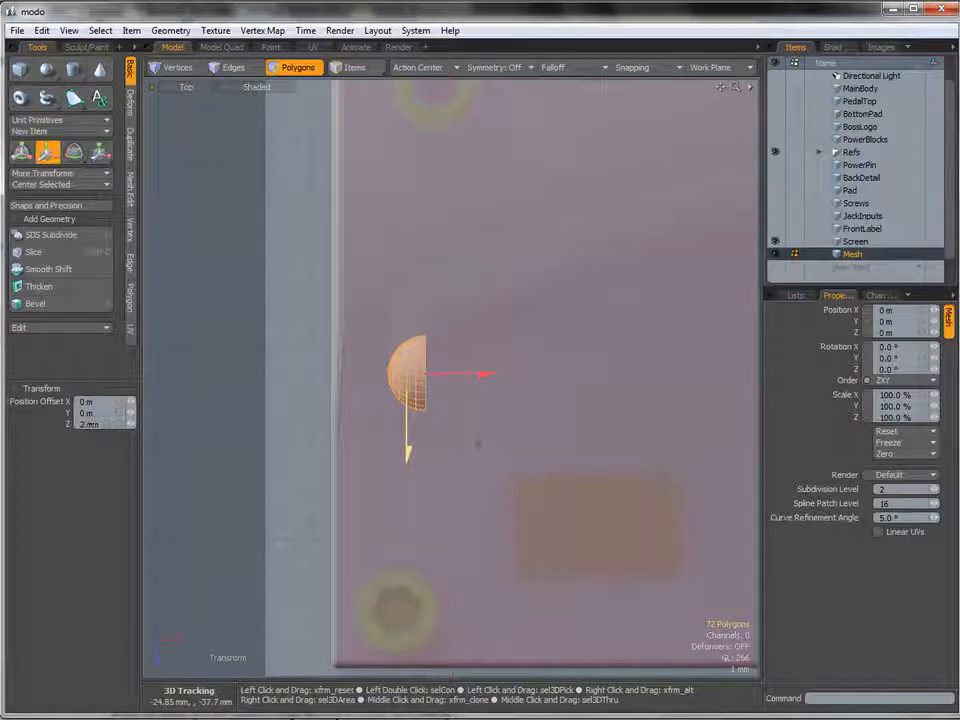
pyautogui.moveTo(478, 444); pyautogui.dragTo(478, 446)
# In the left view, lower the quarter sphere by 3.095 mm in Y so its base centre meets the plate's slope
pyautogui.keyDown('alt'); pyautogui.keyDown('shift'); pyautogui.moveTo(427, 413); pyautogui.dragTo(450, 348); pyautogui.keyUp('shift'); pyautogui.keyUp('alt')
pyautogui.hotkey('ctrl', 'space')
pyautogui.click(407, 407)
pyautogui.hotkey('ctrl', 'space')
pyautogui.click(416, 381)
pyautogui.moveTo(470, 425)
pyautogui.keyDown('ctrl'); pyautogui.keyDown('alt'); pyautogui.mouseDown()
pyautogui.moveTo(544, 461)
pyautogui.moveTo(452, 431)
pyautogui.mouseUp(); pyautogui.keyUp('alt'); pyautogui.keyUp('ctrl')
pyautogui.moveTo(453, 311); pyautogui.dragTo(453, 369)
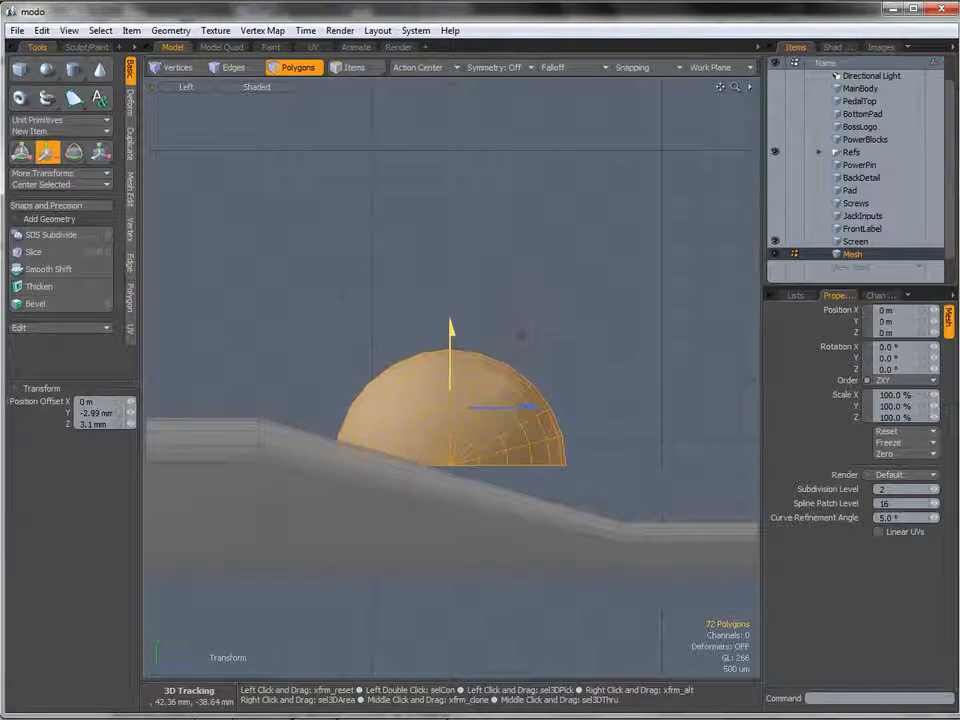
pyautogui.scroll(8, 467, 466)
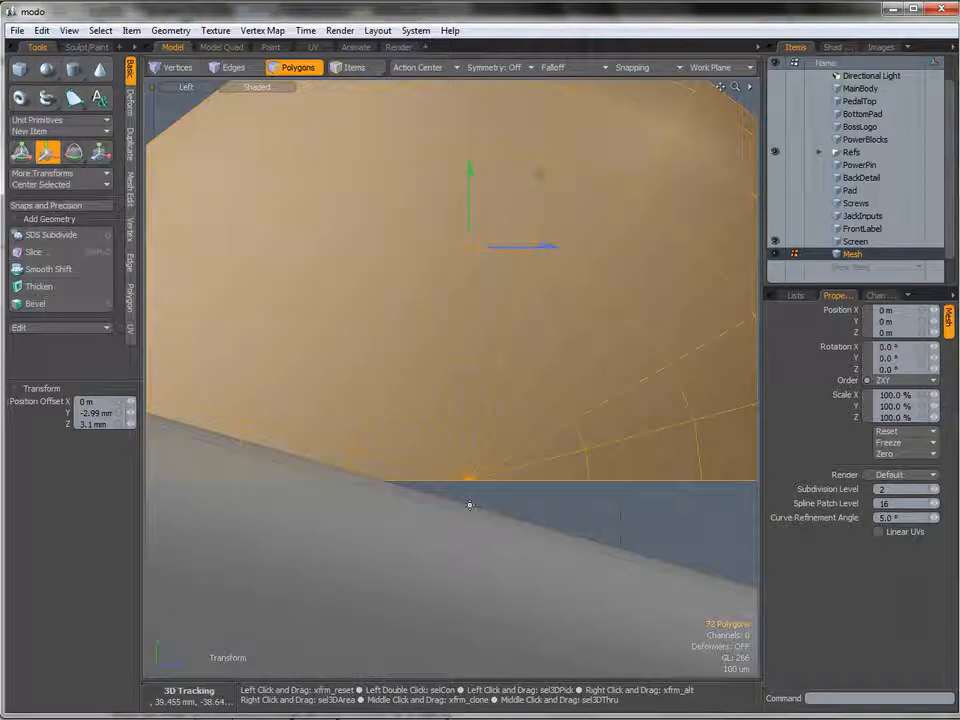
pyautogui.moveTo(469, 505); pyautogui.dragTo(469, 531)
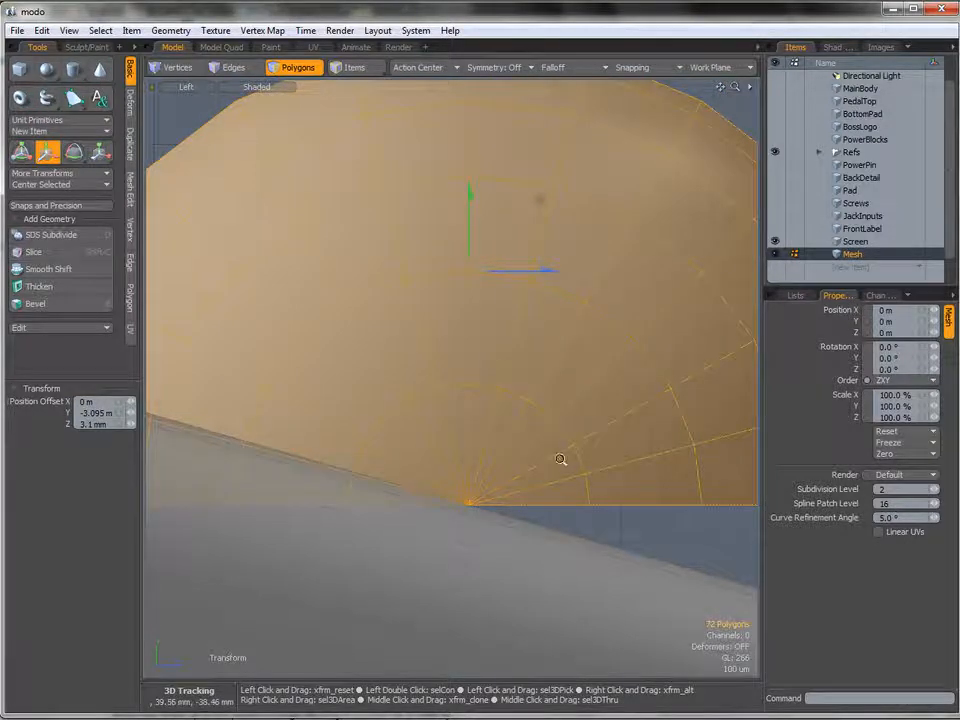
# Activate Rotate on the quarter sphere with the action center set to Automatic and centred on the sphere's base centre point
pyautogui.scroll(-5, 561, 459)
pyautogui.keyDown('alt'); pyautogui.keyDown('shift'); pyautogui.moveTo(514, 457); pyautogui.dragTo(450, 379); pyautogui.keyUp('shift'); pyautogui.keyUp('alt')
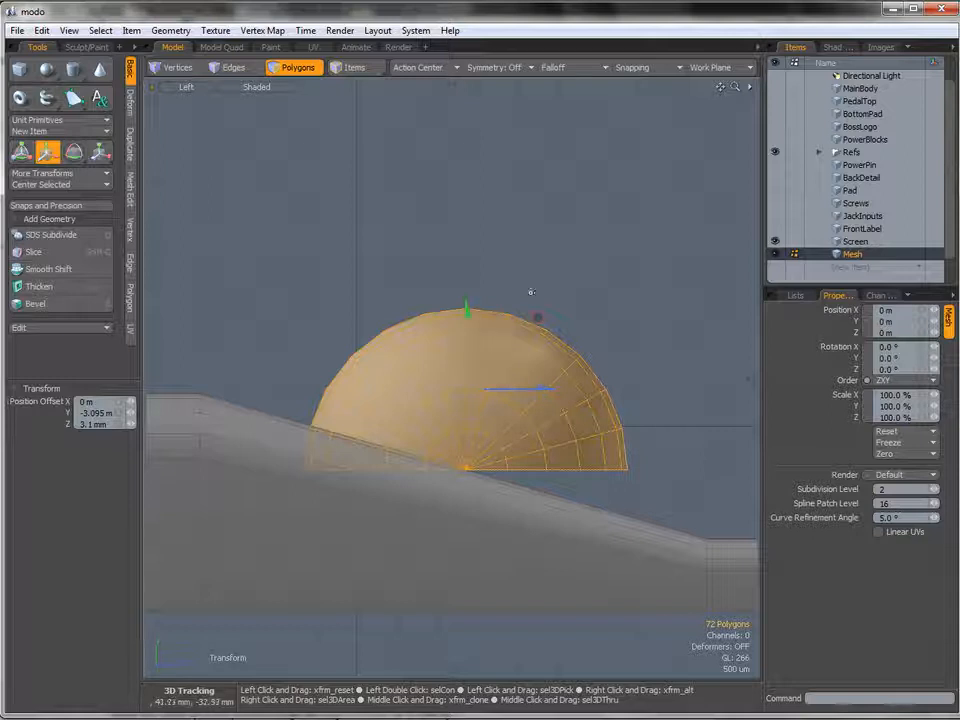
pyautogui.press('e')
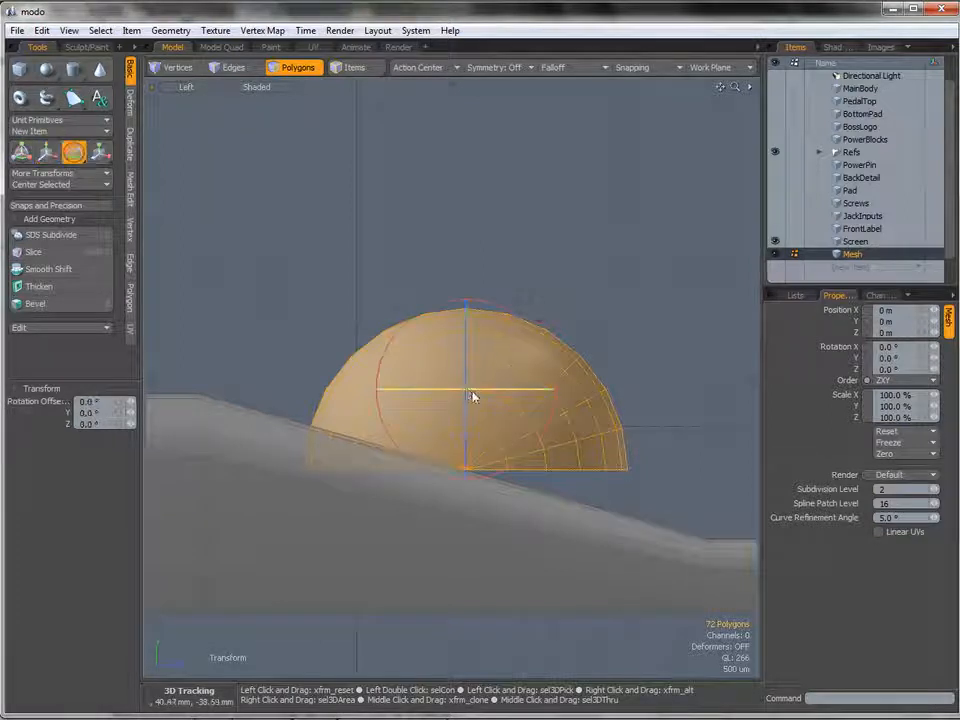
pyautogui.scroll(4, 472, 396)
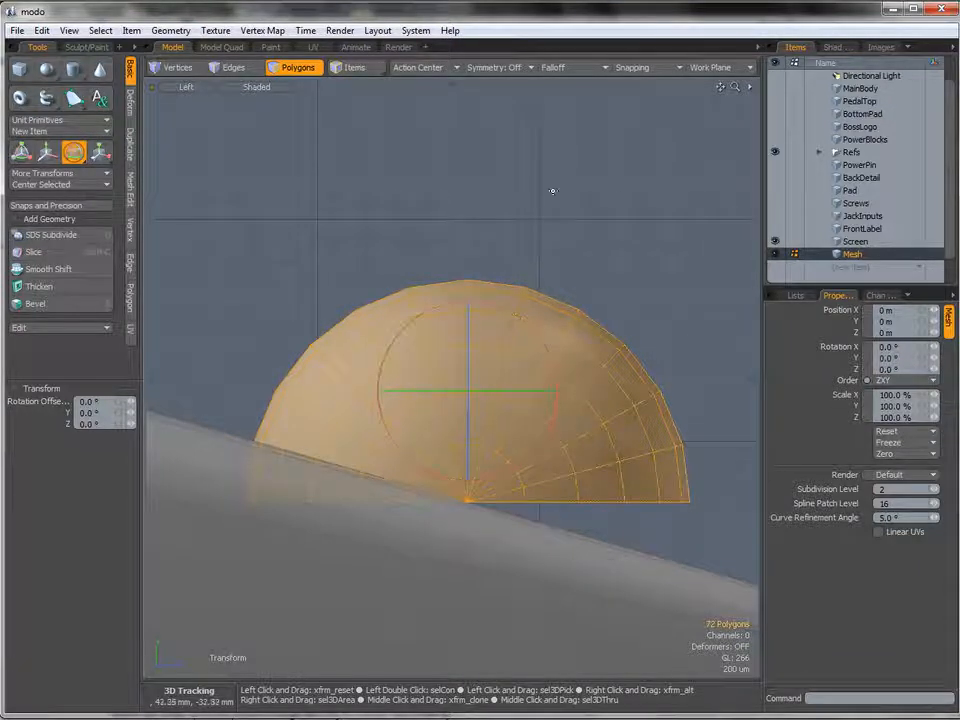
pyautogui.click(428, 68)
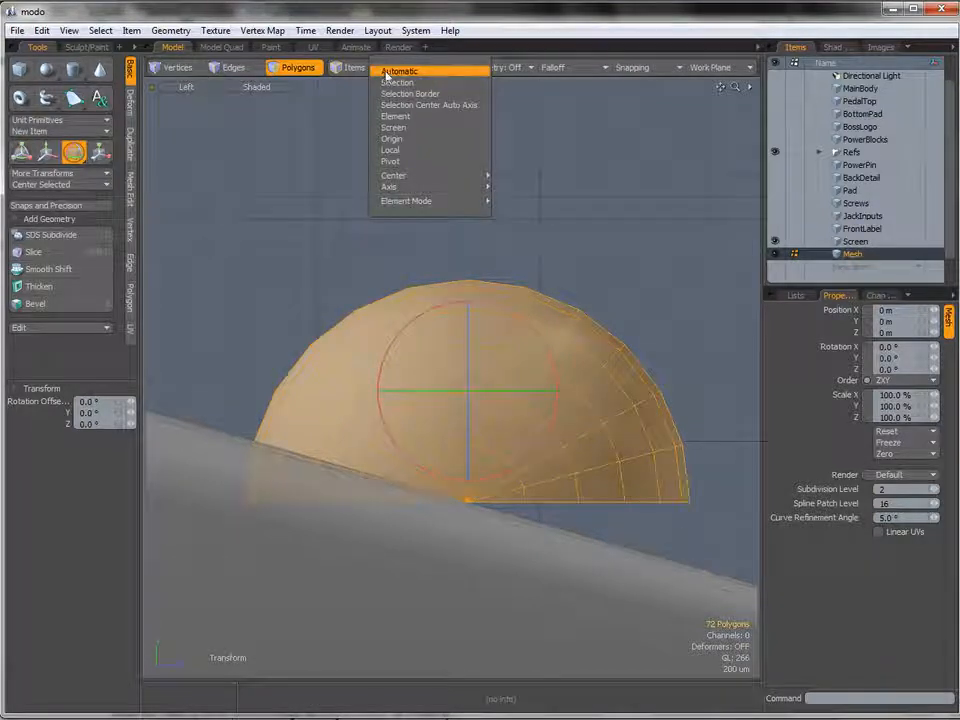
pyautogui.click(407, 72)
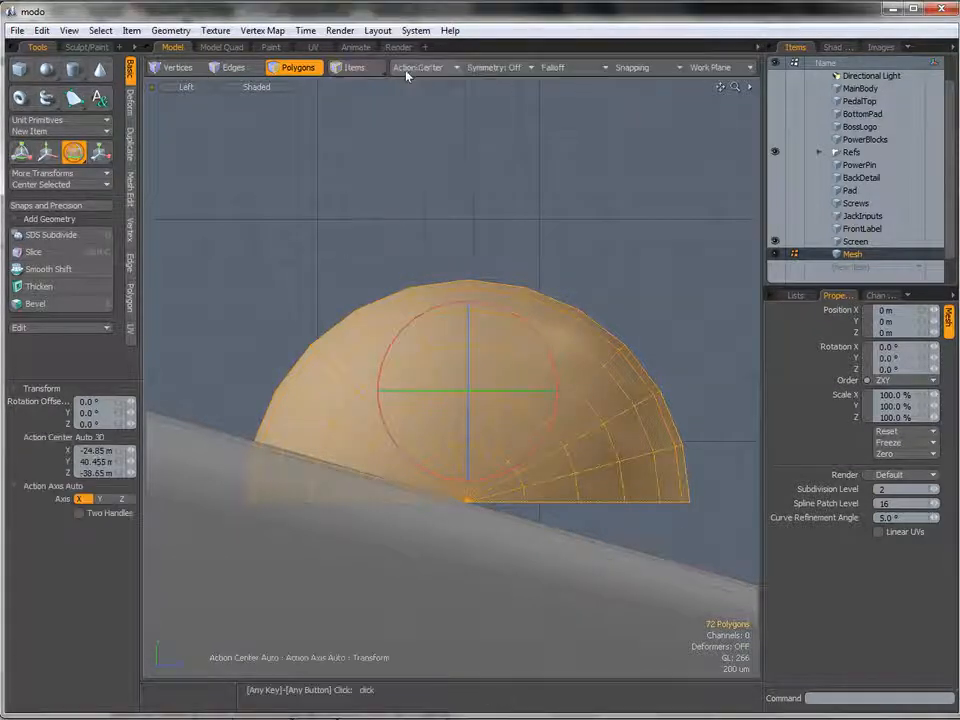
pyautogui.keyDown('alt'); pyautogui.keyDown('shift'); pyautogui.moveTo(476, 476); pyautogui.dragTo(554, 430); pyautogui.keyUp('shift'); pyautogui.keyUp('alt')
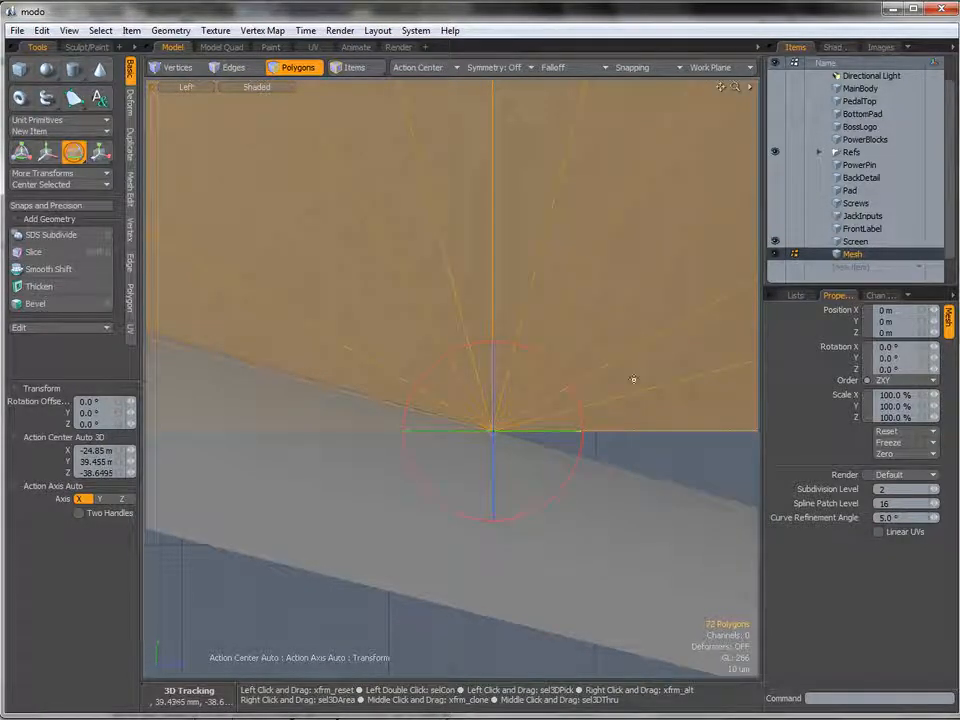
# Rotate the quarter sphere 16° about X so its flat base lies flush along the plate's slope
pyautogui.keyDown('ctrl'); pyautogui.keyDown('alt'); pyautogui.moveTo(656, 360); pyautogui.dragTo(428, 328); pyautogui.keyUp('alt'); pyautogui.keyUp('ctrl')
pyautogui.keyDown('alt'); pyautogui.keyDown('shift'); pyautogui.moveTo(515, 265); pyautogui.dragTo(456, 365); pyautogui.keyUp('shift'); pyautogui.keyUp('alt')
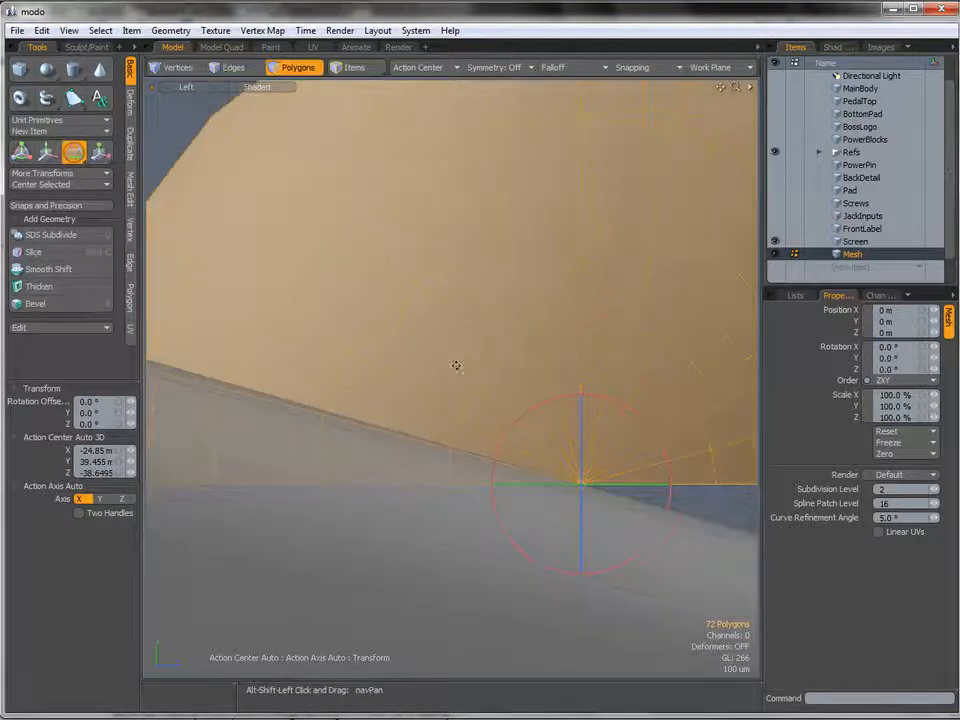
pyautogui.keyDown('ctrl'); pyautogui.keyDown('alt'); pyautogui.moveTo(513, 314); pyautogui.dragTo(456, 315); pyautogui.keyUp('alt'); pyautogui.keyUp('ctrl')
pyautogui.keyDown('alt'); pyautogui.keyDown('shift'); pyautogui.moveTo(551, 306); pyautogui.dragTo(463, 332); pyautogui.keyUp('shift'); pyautogui.keyUp('alt')
pyautogui.keyDown('ctrl'); pyautogui.keyDown('alt'); pyautogui.moveTo(540, 319); pyautogui.dragTo(556, 322); pyautogui.keyUp('alt'); pyautogui.keyUp('ctrl')
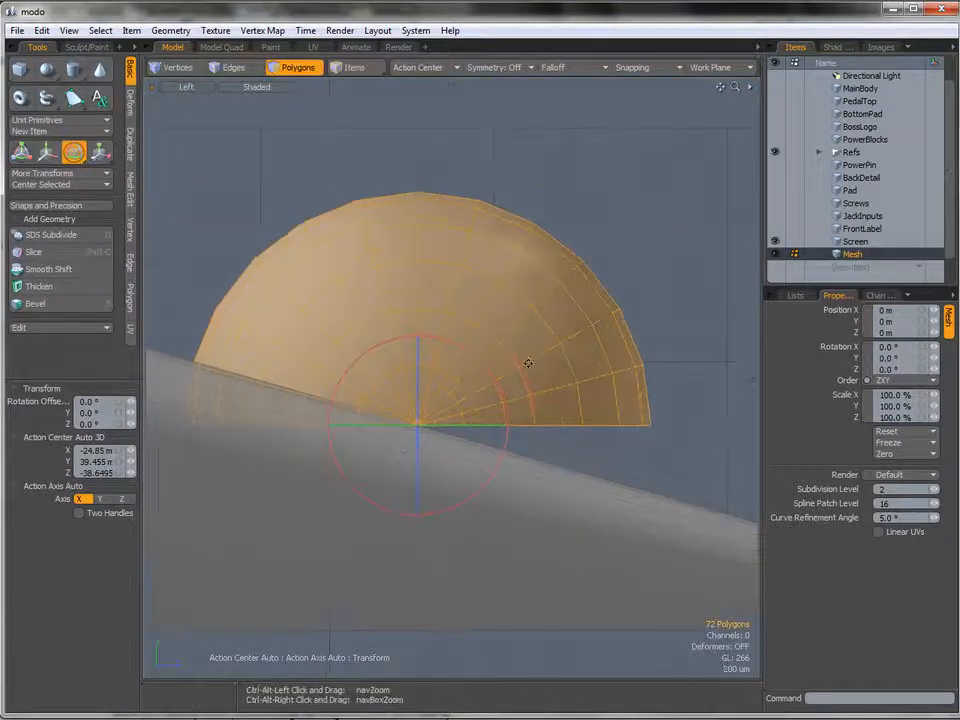
pyautogui.moveTo(488, 378); pyautogui.dragTo(486, 320)
pyautogui.moveTo(497, 450); pyautogui.dragTo(498, 396)
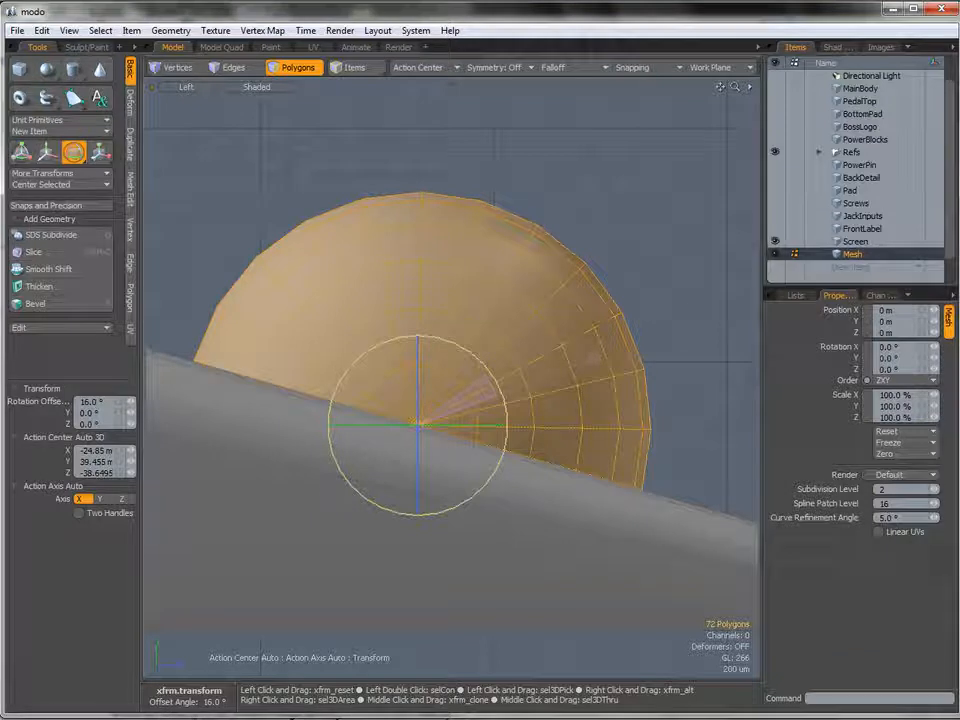
pyautogui.keyDown('ctrl'); pyautogui.keyDown('alt'); pyautogui.moveTo(231, 366); pyautogui.dragTo(267, 356); pyautogui.keyUp('alt'); pyautogui.keyUp('ctrl')
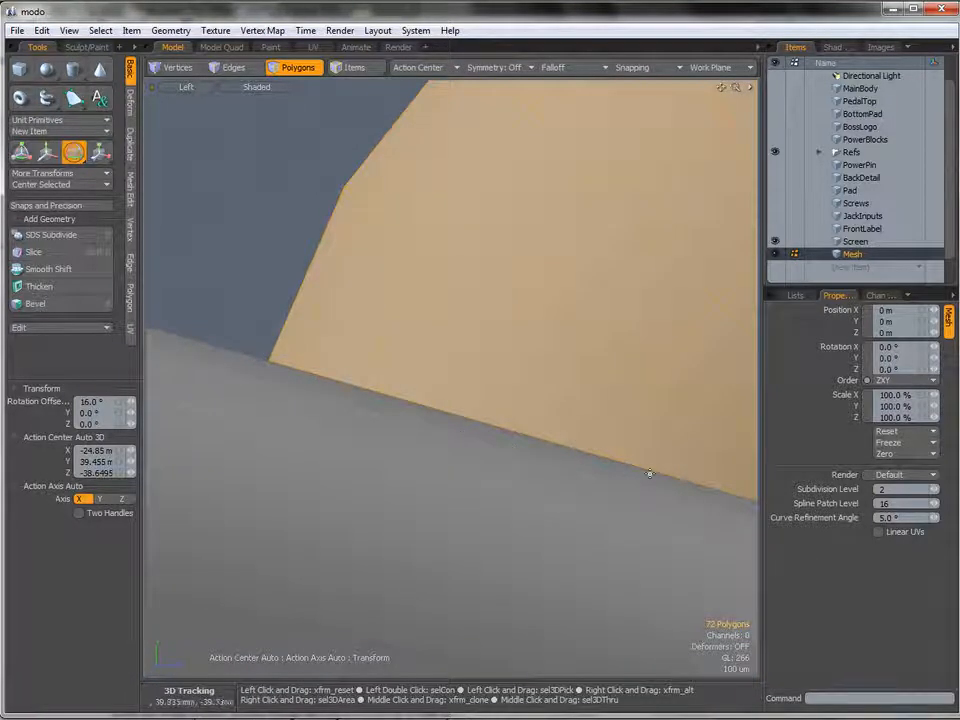
pyautogui.keyDown('ctrl'); pyautogui.keyDown('alt'); pyautogui.moveTo(527, 411); pyautogui.dragTo(453, 364); pyautogui.keyUp('alt'); pyautogui.keyUp('ctrl')
pyautogui.keyDown('alt'); pyautogui.keyDown('shift'); pyautogui.moveTo(453, 361); pyautogui.dragTo(150, 292); pyautogui.keyUp('shift'); pyautogui.keyUp('alt')
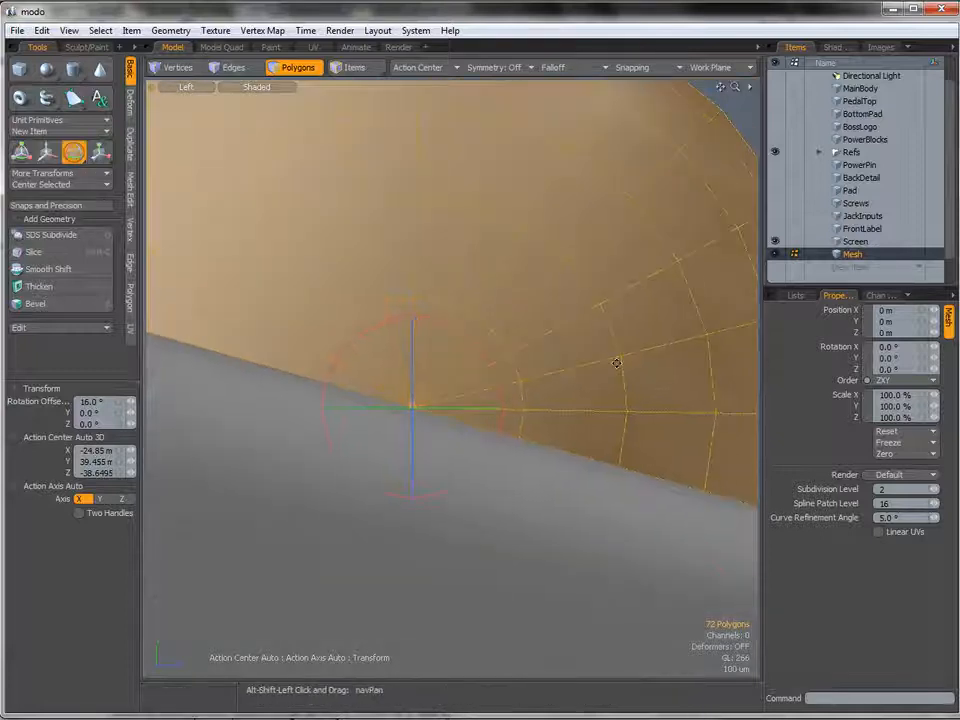
pyautogui.keyDown('alt'); pyautogui.keyDown('shift'); pyautogui.moveTo(617, 362); pyautogui.dragTo(405, 266); pyautogui.keyUp('shift'); pyautogui.keyUp('alt')
pyautogui.keyDown('ctrl'); pyautogui.keyDown('alt'); pyautogui.moveTo(598, 435); pyautogui.dragTo(437, 373); pyautogui.keyUp('alt'); pyautogui.keyUp('ctrl')
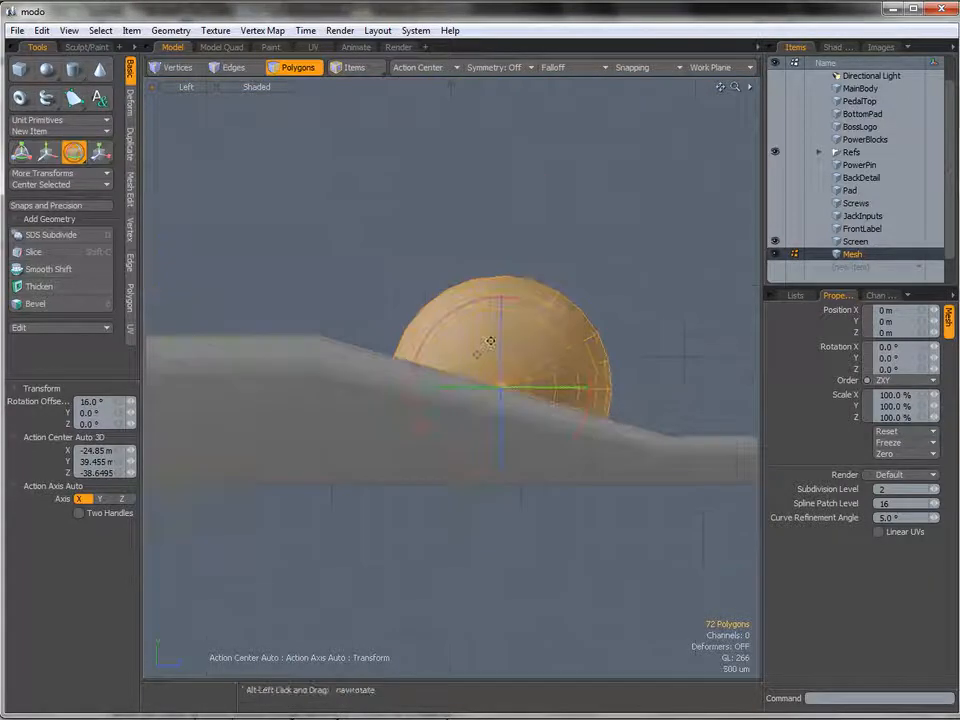
pyautogui.keyDown('alt'); pyautogui.keyDown('shift'); pyautogui.moveTo(489, 340); pyautogui.dragTo(483, 400); pyautogui.keyUp('shift'); pyautogui.keyUp('alt')
# In the perspective view, select the row of open edges forming the quarter sphere's vertical arc
pyautogui.hotkey('ctrl', 'space')
pyautogui.click(526, 334)
pyautogui.keyDown('alt'); pyautogui.moveTo(526, 340); pyautogui.dragTo(471, 489); pyautogui.keyUp('alt')
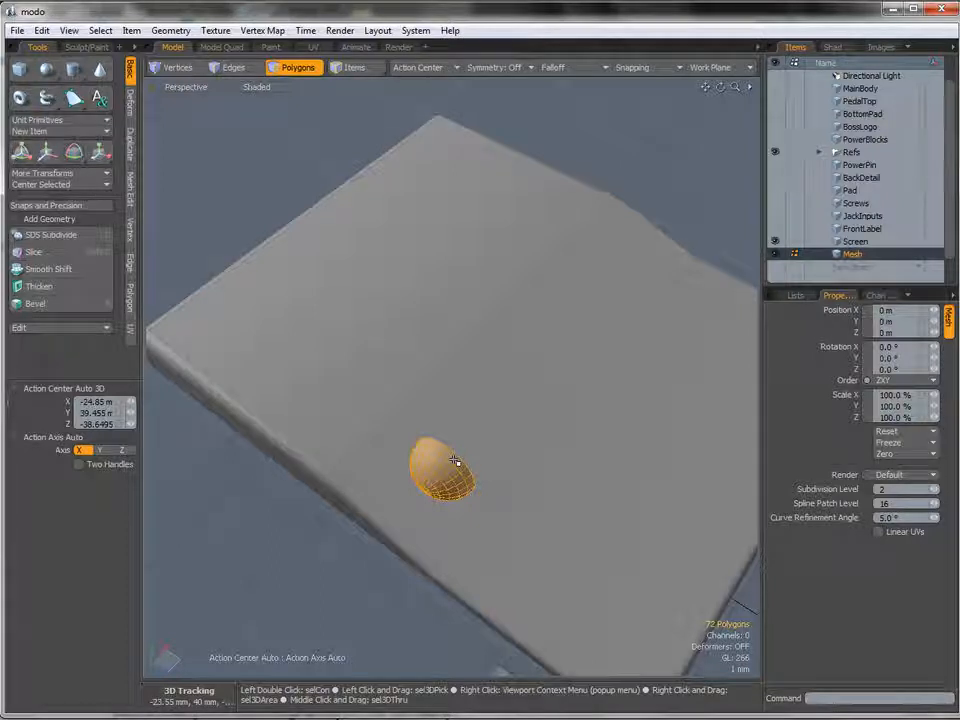
pyautogui.keyDown('alt'); pyautogui.moveTo(455, 461); pyautogui.dragTo(462, 384); pyautogui.keyUp('alt')
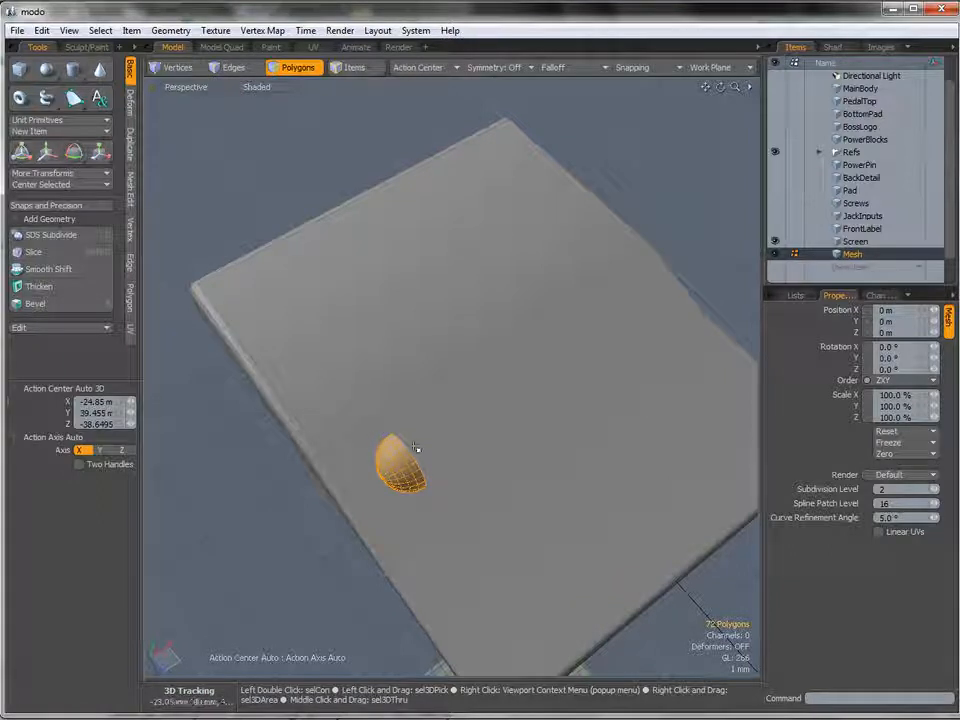
pyautogui.keyDown('alt'); pyautogui.moveTo(418, 446); pyautogui.dragTo(388, 433); pyautogui.keyUp('alt')
pyautogui.scroll(3, 420, 403)
pyautogui.press('2')
pyautogui.click(358, 448)
pyautogui.keyDown('shift'); pyautogui.doubleClick(371, 417); pyautogui.keyUp('shift')
pyautogui.click(360, 445)
pyautogui.keyDown('shift'); pyautogui.click(369, 417); pyautogui.keyUp('shift')
pyautogui.keyDown('alt'); pyautogui.keyDown('shift'); pyautogui.moveTo(445, 401); pyautogui.dragTo(383, 456); pyautogui.keyUp('shift'); pyautogui.keyUp('alt')
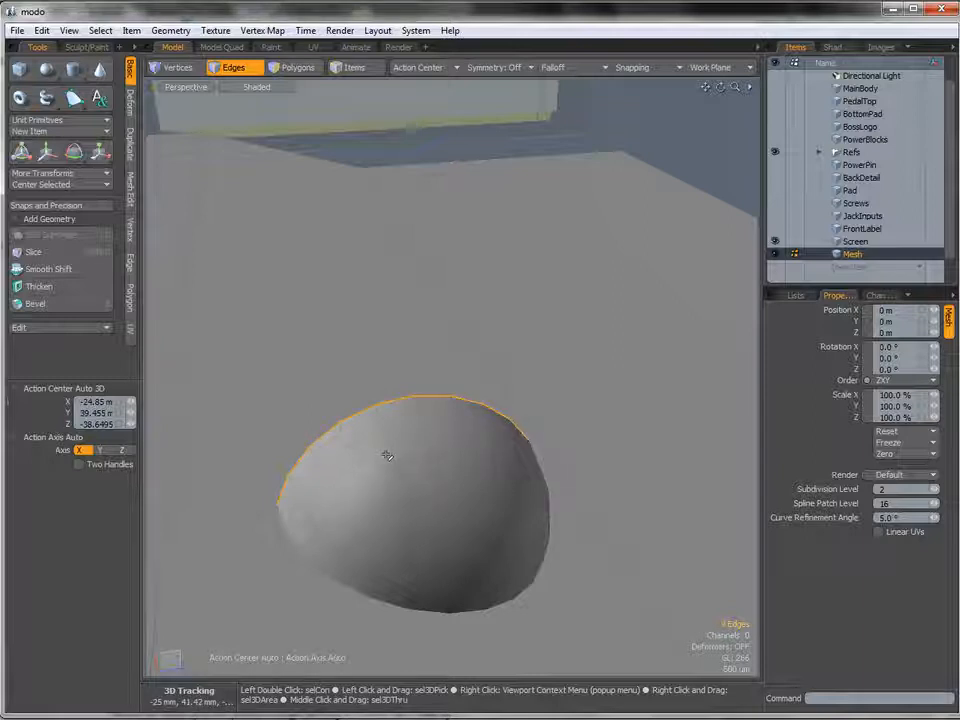
# Extend the selected arc edges 23.25 mm in X, forming a half-round bar that reaches nearly to the plate's inner edge
pyautogui.keyDown('alt'); pyautogui.moveTo(561, 465); pyautogui.dragTo(330, 443); pyautogui.keyUp('alt')
pyautogui.keyDown('alt'); pyautogui.moveTo(330, 443); pyautogui.dragTo(269, 541); pyautogui.keyUp('alt')
pyautogui.keyDown('ctrl'); pyautogui.keyDown('alt'); pyautogui.moveTo(460, 392); pyautogui.dragTo(747, 343); pyautogui.keyUp('alt'); pyautogui.keyUp('ctrl')
pyautogui.press('z')
pyautogui.click(371, 385)
pyautogui.keyDown('alt'); pyautogui.moveTo(502, 408); pyautogui.dragTo(432, 368); pyautogui.keyUp('alt')
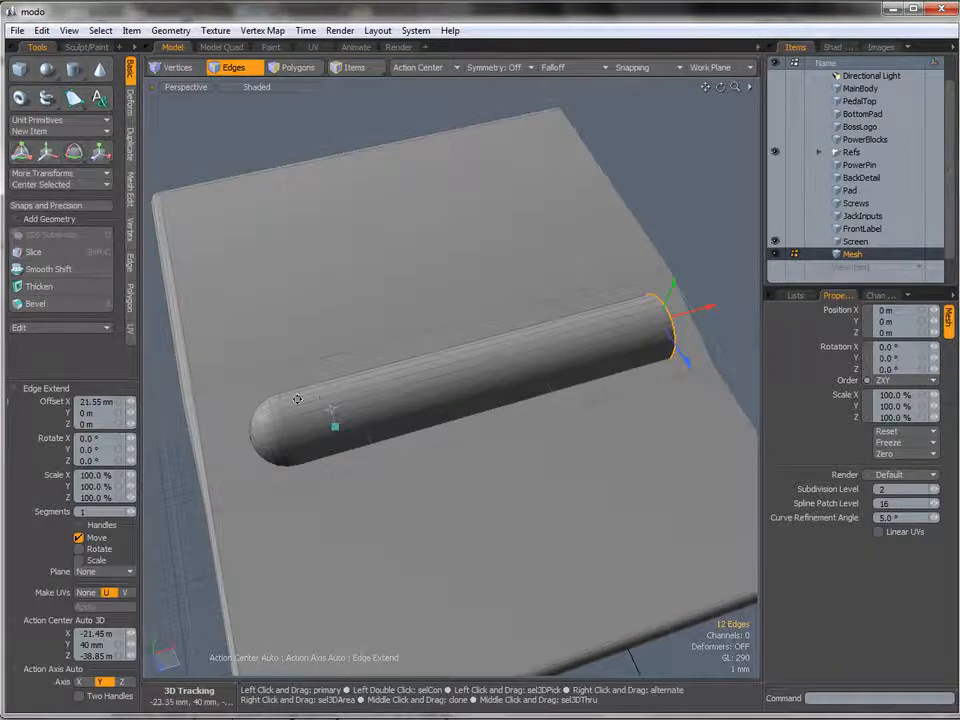
pyautogui.keyDown('alt'); pyautogui.moveTo(297, 399); pyautogui.dragTo(414, 386); pyautogui.keyUp('alt')
pyautogui.moveTo(400, 450)
pyautogui.keyDown('ctrl'); pyautogui.keyDown('alt'); pyautogui.mouseDown()
pyautogui.moveTo(420, 449)
pyautogui.moveTo(392, 431)
pyautogui.mouseUp(); pyautogui.keyUp('alt'); pyautogui.keyUp('ctrl')
pyautogui.keyDown('alt'); pyautogui.keyDown('shift'); pyautogui.moveTo(654, 287); pyautogui.dragTo(311, 447); pyautogui.keyUp('shift'); pyautogui.keyUp('alt')
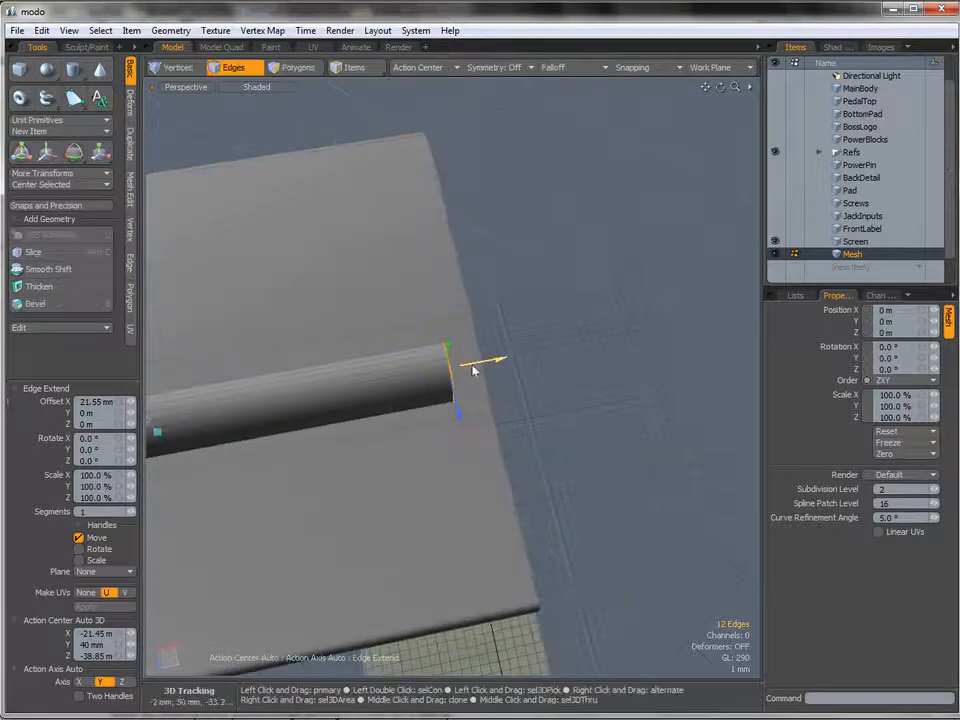
pyautogui.moveTo(503, 362); pyautogui.dragTo(517, 391)
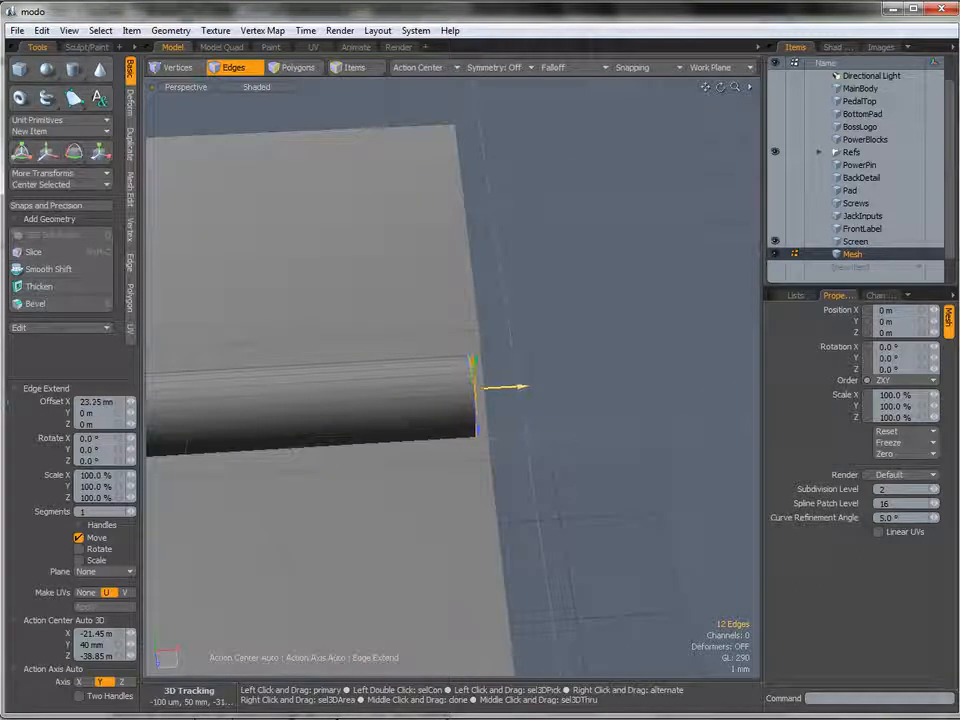
# Center the bar's selected end edges on the X axis and clear the selection
pyautogui.press('space')
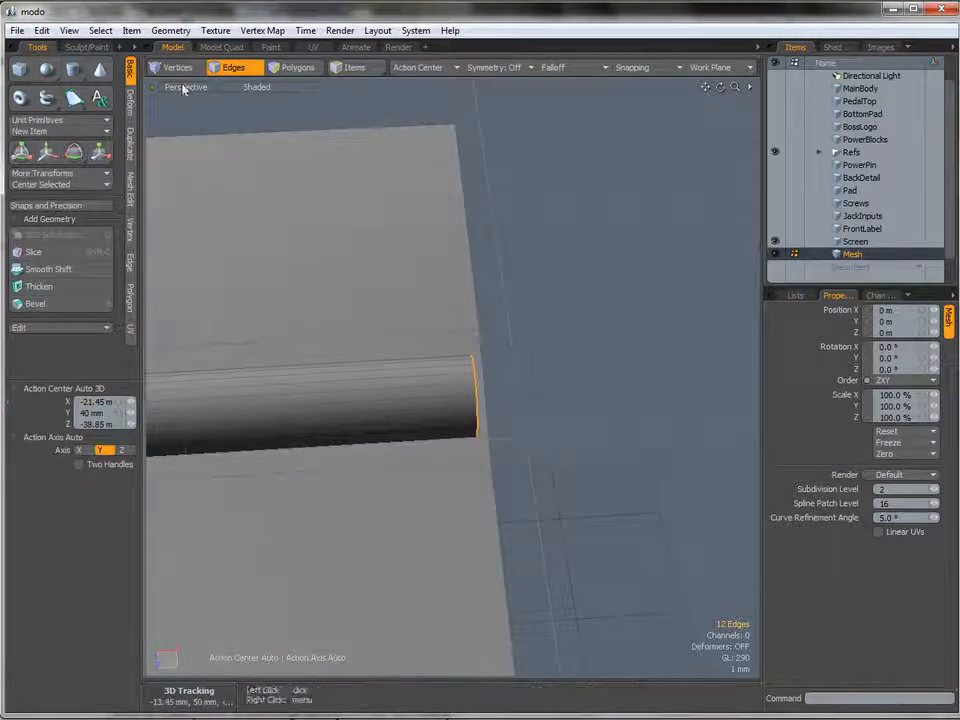
pyautogui.click(55, 185)
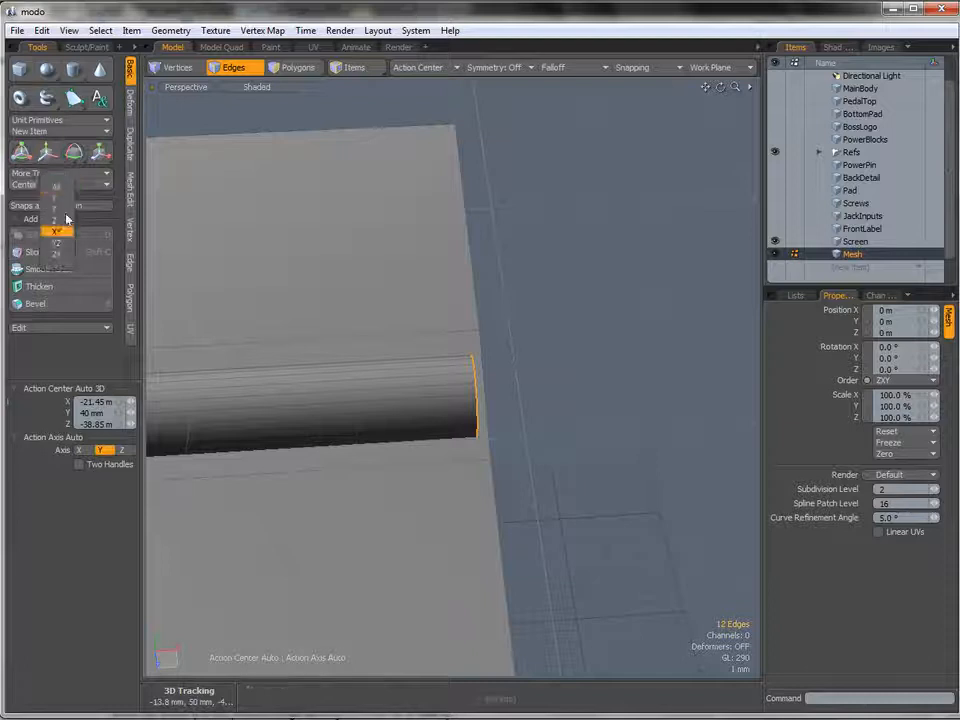
pyautogui.click(62, 199)
pyautogui.keyDown('alt'); pyautogui.moveTo(452, 325); pyautogui.dragTo(486, 338); pyautogui.keyUp('alt')
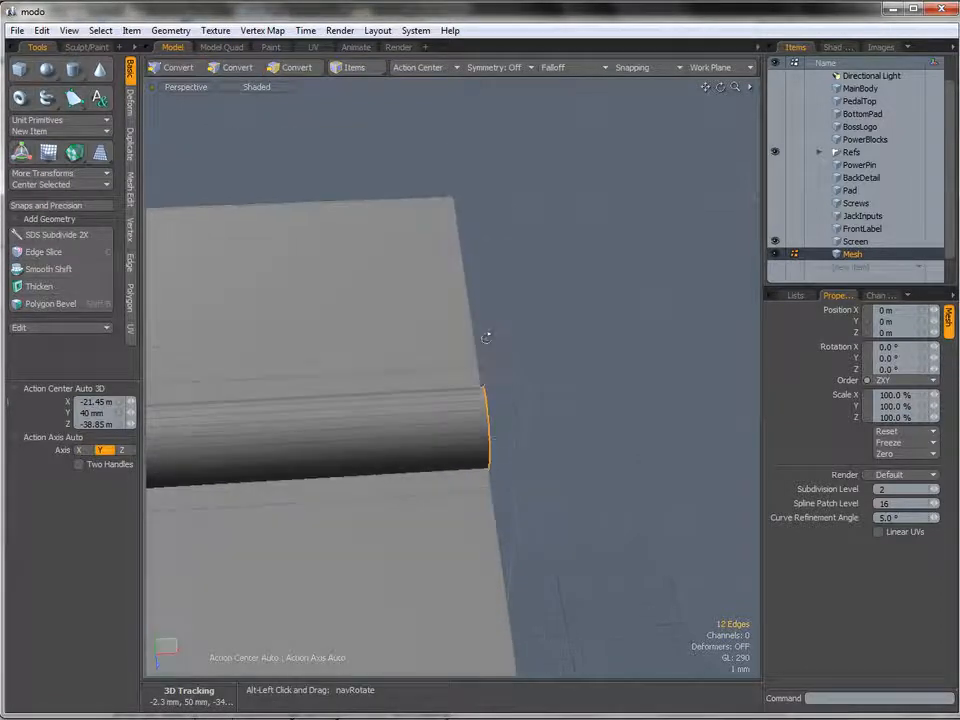
pyautogui.keyDown('ctrl'); pyautogui.keyDown('alt'); pyautogui.moveTo(510, 406); pyautogui.dragTo(557, 317); pyautogui.keyUp('alt'); pyautogui.keyUp('ctrl')
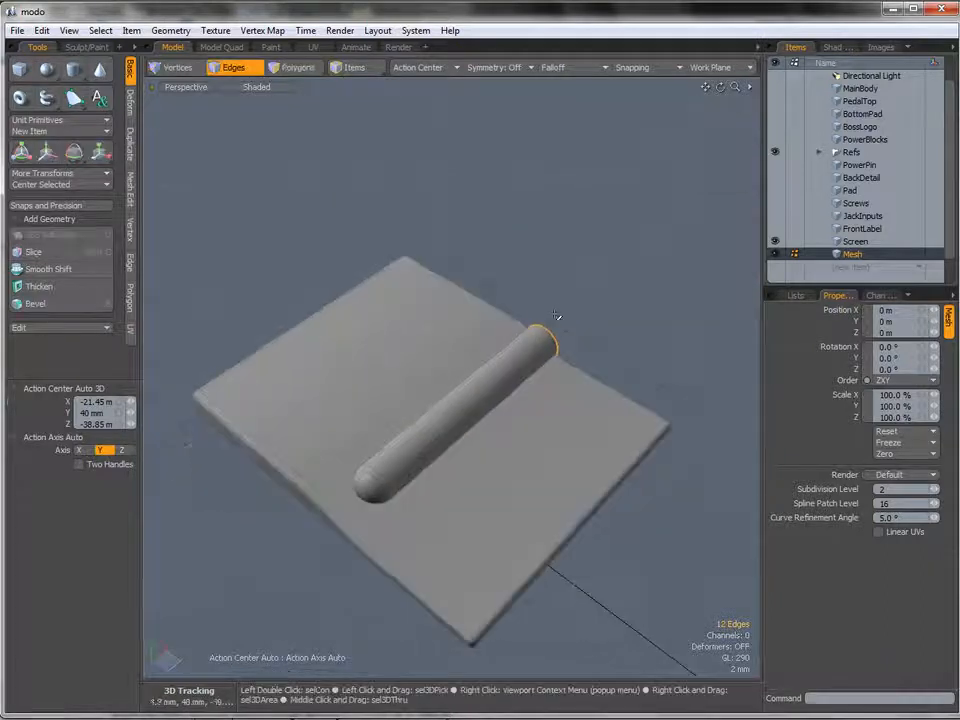
pyautogui.press('3')
pyautogui.click(567, 313)
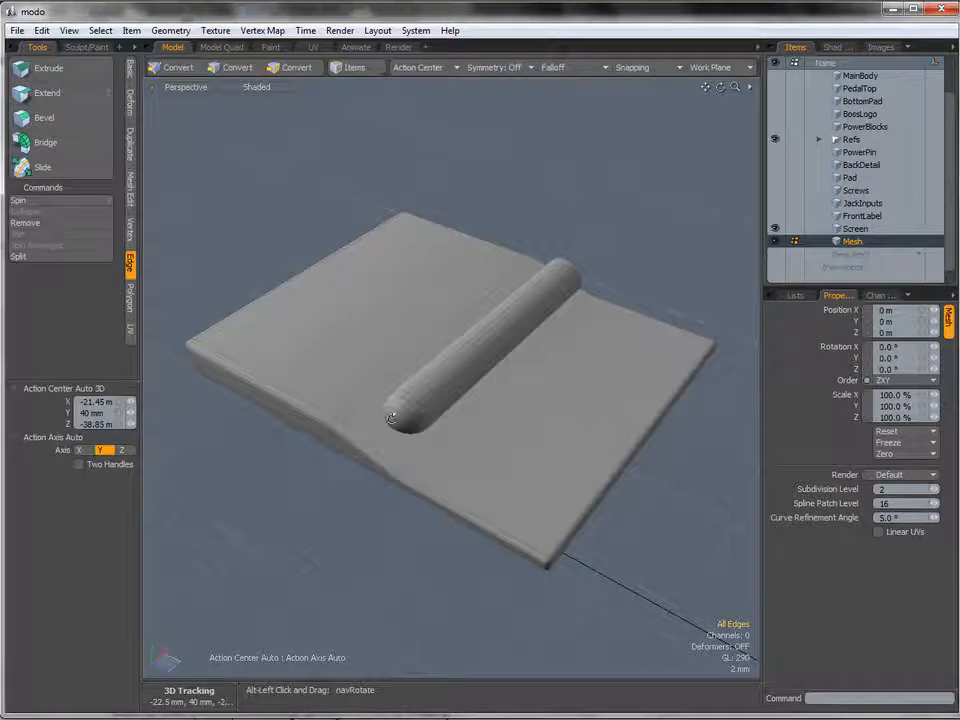
pyautogui.keyDown('alt'); pyautogui.moveTo(411, 400); pyautogui.dragTo(330, 338); pyautogui.keyUp('alt')
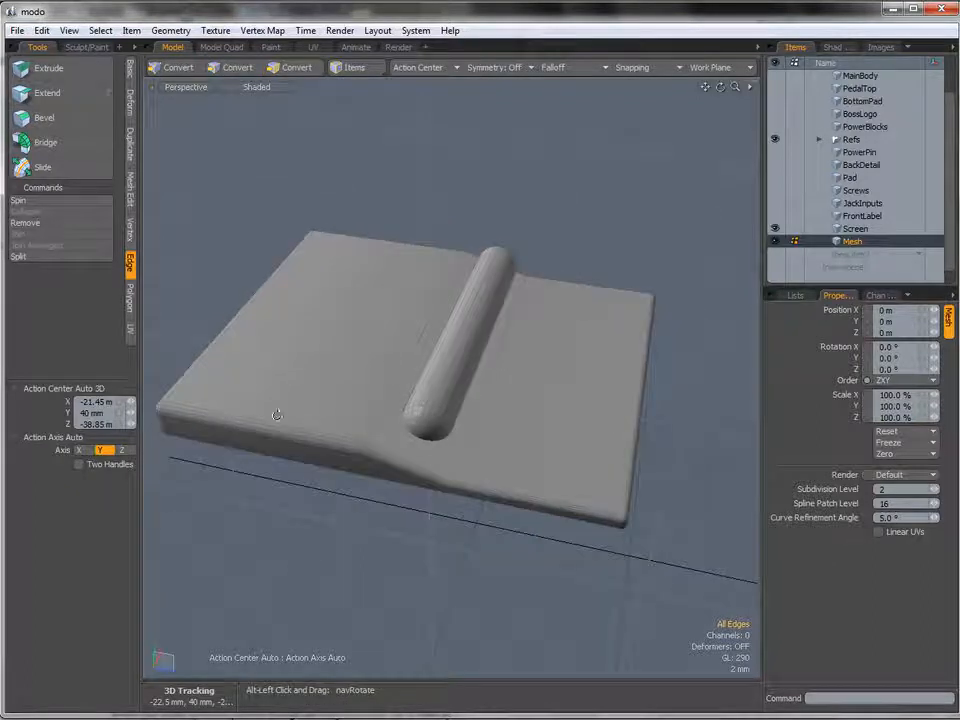
pyautogui.keyDown('alt'); pyautogui.moveTo(368, 428); pyautogui.dragTo(415, 408); pyautogui.keyUp('alt')
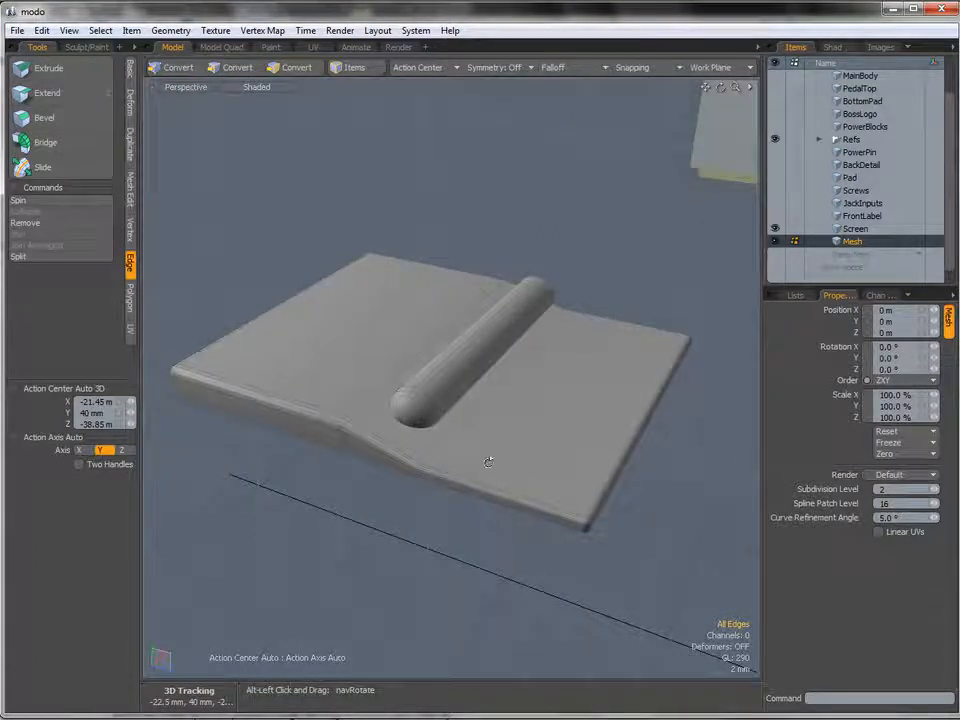
pyautogui.keyDown('alt'); pyautogui.moveTo(474, 390); pyautogui.dragTo(442, 383); pyautogui.keyUp('alt')
pyautogui.keyDown('alt'); pyautogui.moveTo(440, 440); pyautogui.dragTo(554, 457); pyautogui.keyUp('alt')
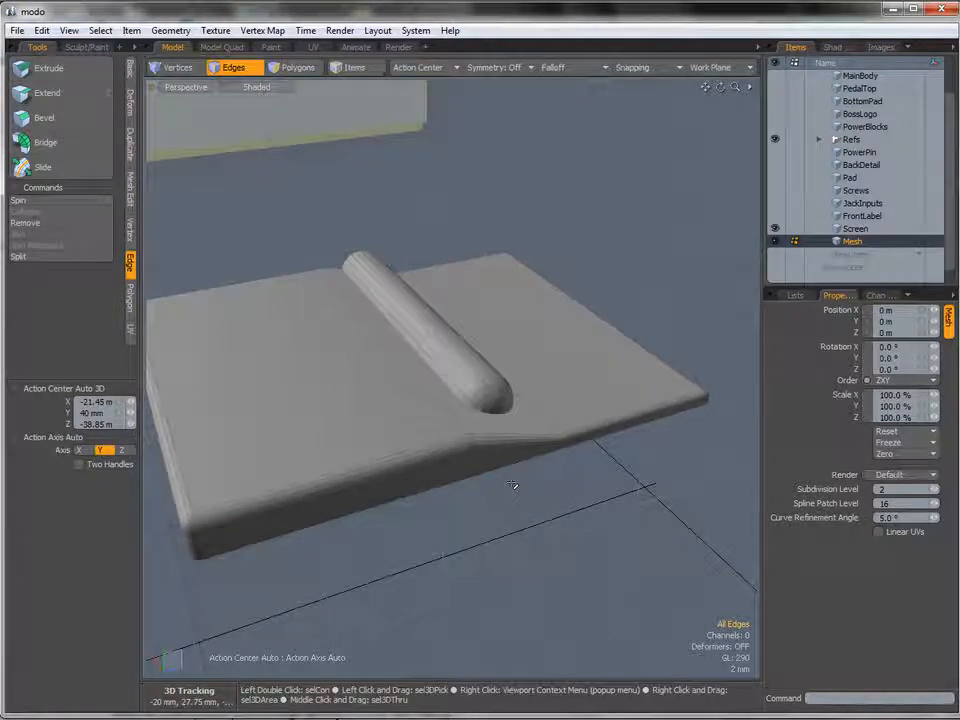
pyautogui.keyDown('alt'); pyautogui.moveTo(536, 381); pyautogui.dragTo(446, 407); pyautogui.keyUp('alt')
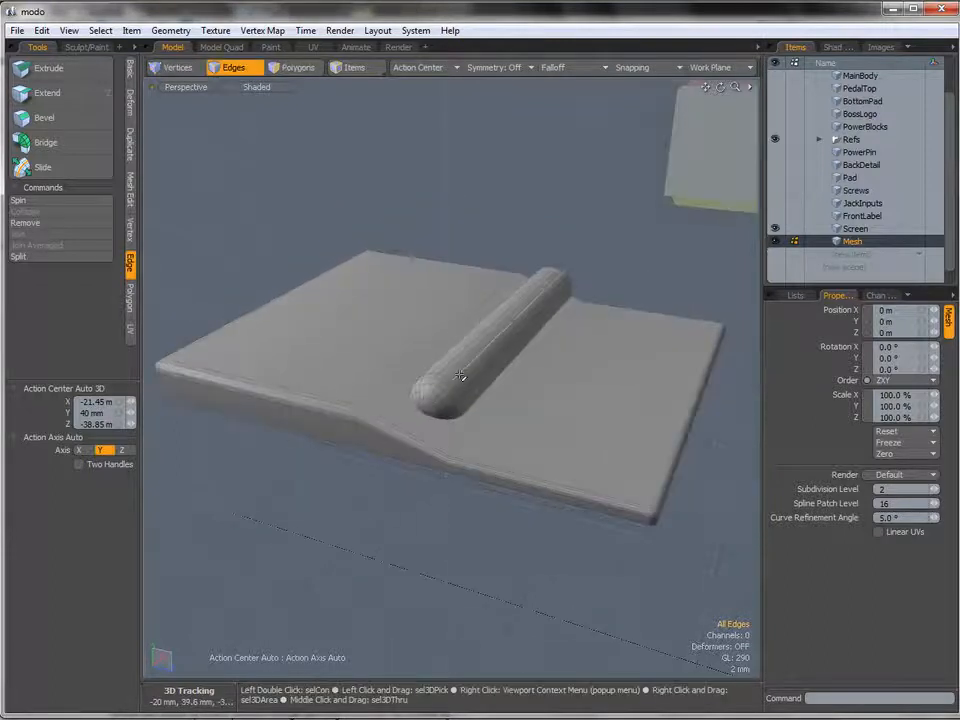
pyautogui.keyDown('alt'); pyautogui.moveTo(459, 375); pyautogui.dragTo(420, 494); pyautogui.keyUp('alt')
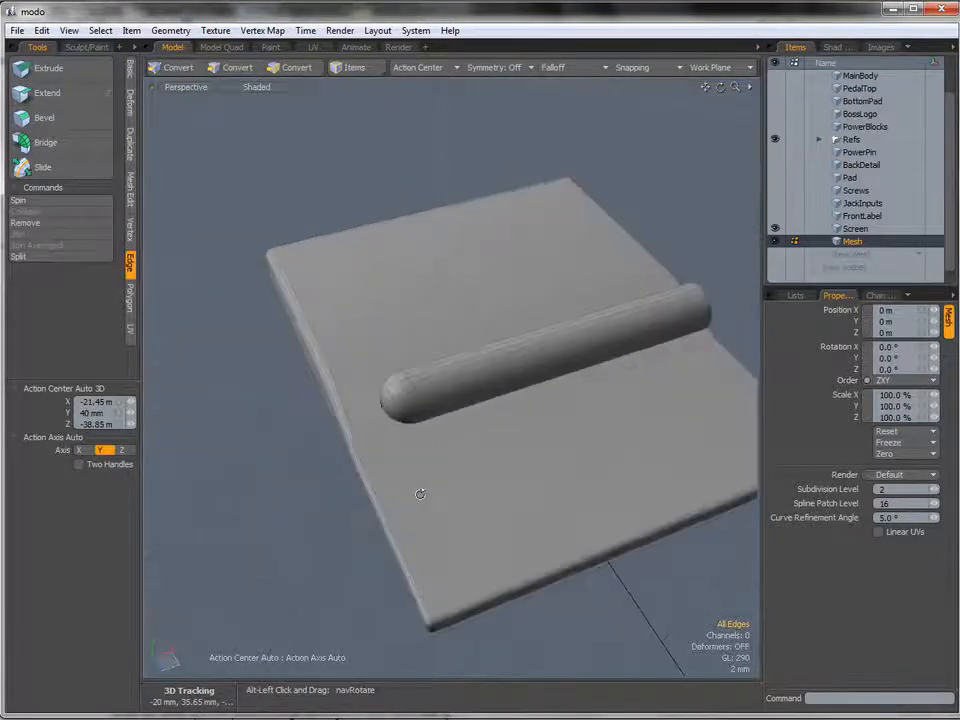
# Make the Screen mesh active and delete the three polygons on the plate's underside
pyautogui.click(858, 230)
pyautogui.keyDown('alt'); pyautogui.moveTo(358, 394); pyautogui.dragTo(313, 510); pyautogui.keyUp('alt')
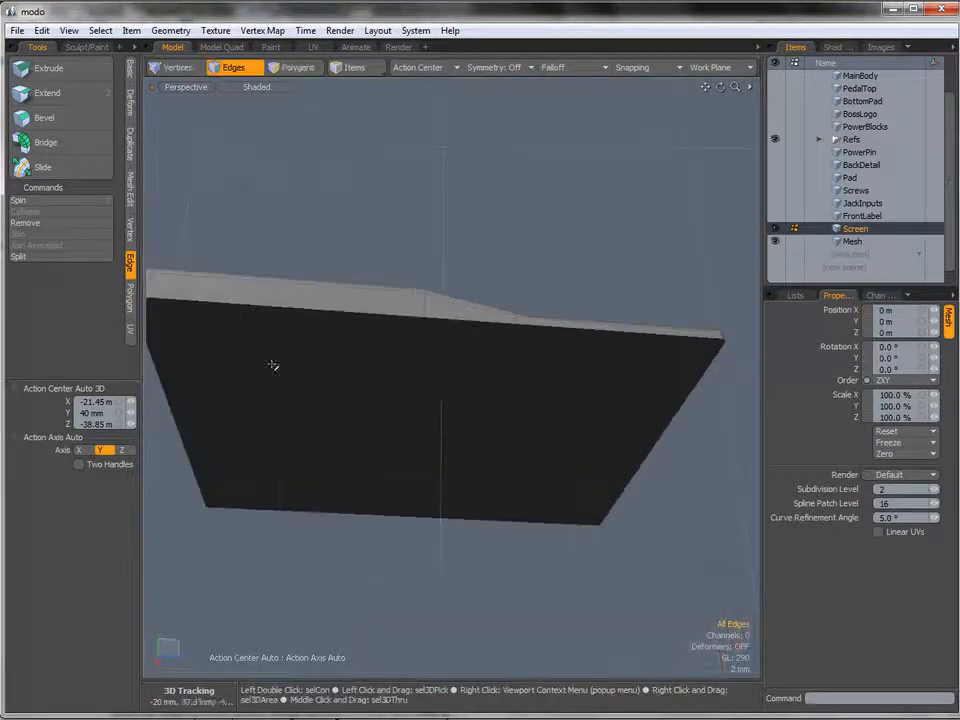
pyautogui.press('3')
pyautogui.click(385, 386)
pyautogui.keyDown('shift'); pyautogui.click(470, 385); pyautogui.keyUp('shift')
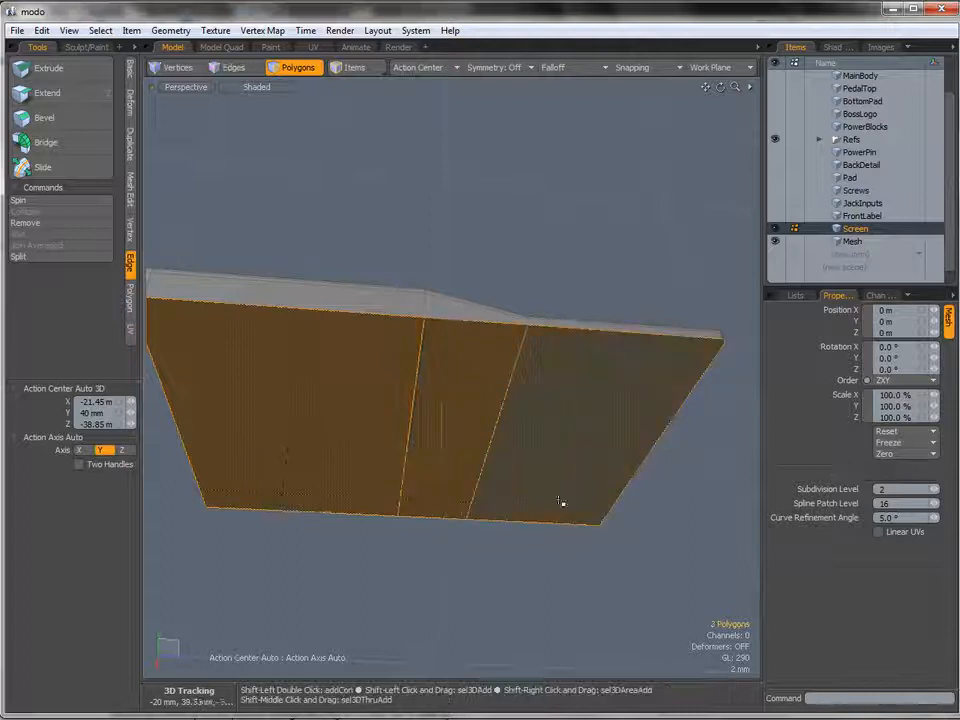
pyautogui.press('Delete')
# Slice the Screen plate straight along Z at X -23.8 mm, where the bar's rounded end begins
pyautogui.keyDown('alt'); pyautogui.moveTo(591, 298); pyautogui.dragTo(548, 398); pyautogui.keyUp('alt')
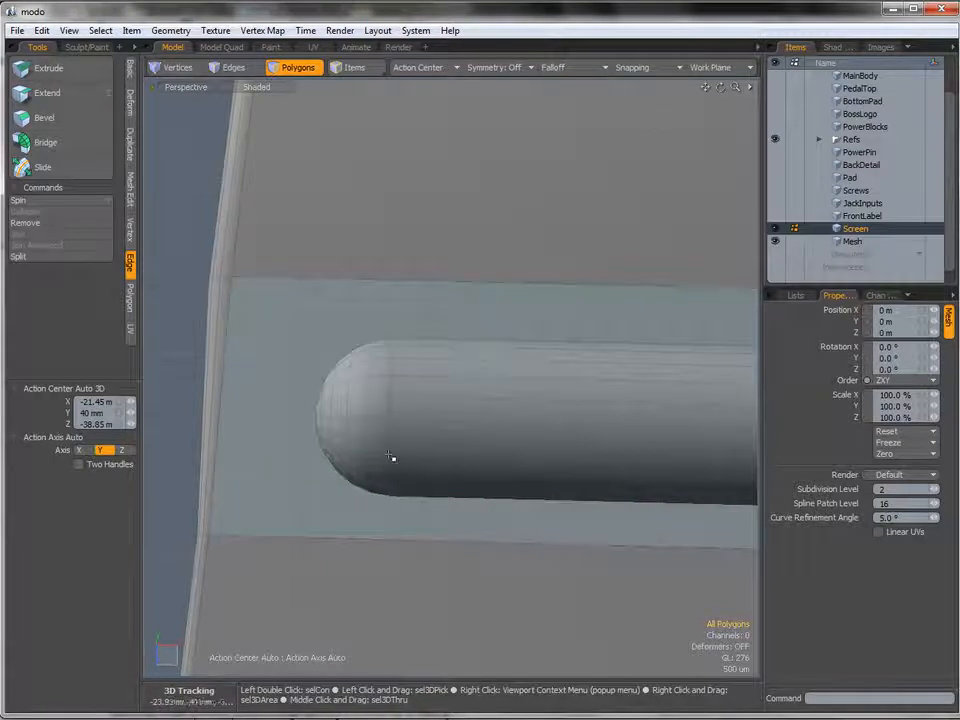
pyautogui.moveTo(409, 435)
pyautogui.keyDown('alt'); pyautogui.mouseDown()
pyautogui.moveTo(420, 349)
pyautogui.moveTo(398, 454)
pyautogui.mouseUp(); pyautogui.keyUp('alt')
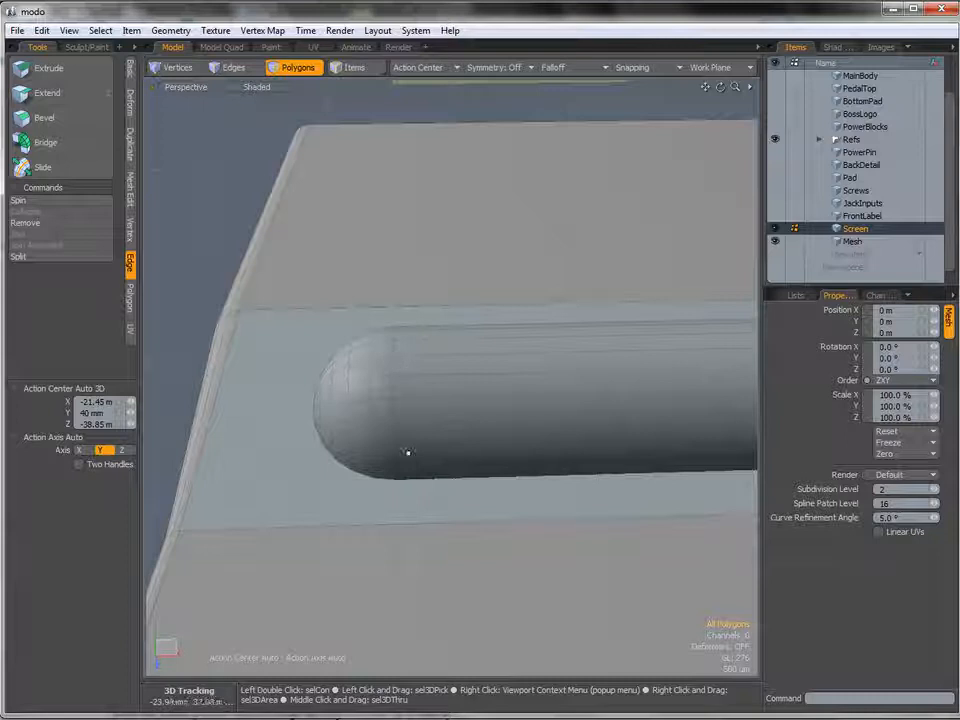
pyautogui.hotkey('ctrl', 'space')
pyautogui.click(409, 403)
pyautogui.keyDown('ctrl'); pyautogui.keyDown('alt'); pyautogui.moveTo(499, 392); pyautogui.dragTo(373, 391); pyautogui.keyUp('alt'); pyautogui.keyUp('ctrl')
pyautogui.keyDown('ctrl'); pyautogui.keyDown('alt'); pyautogui.moveTo(459, 393); pyautogui.dragTo(415, 344); pyautogui.keyUp('alt'); pyautogui.keyUp('ctrl')
pyautogui.hotkey('shift', 'c')
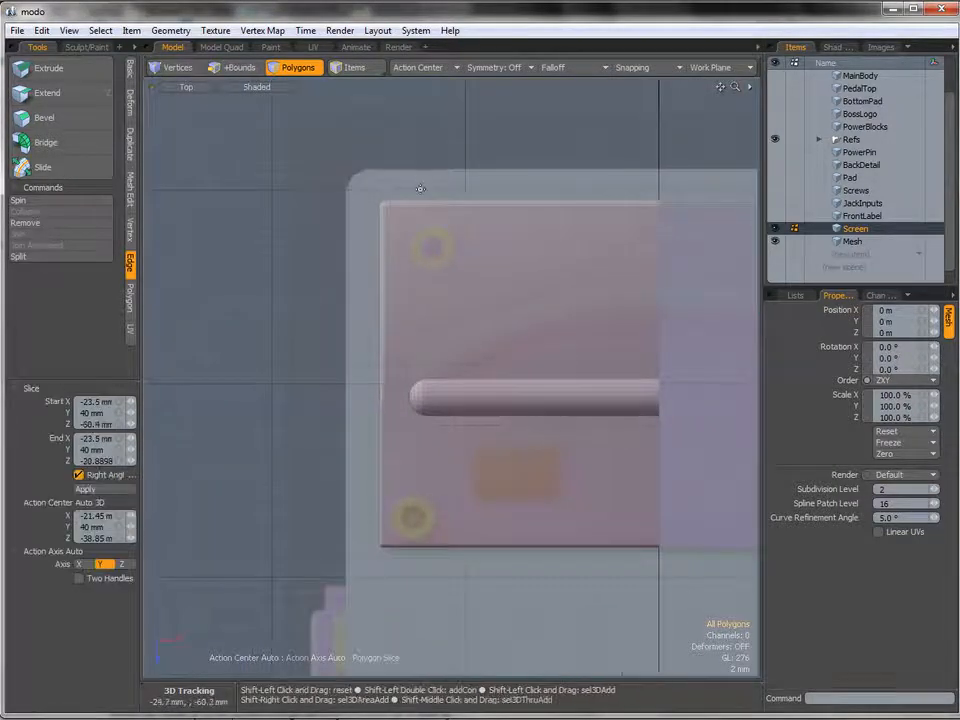
pyautogui.keyDown('alt'); pyautogui.keyDown('shift'); pyautogui.moveTo(422, 236); pyautogui.dragTo(422, 186); pyautogui.keyUp('shift'); pyautogui.keyUp('alt')
pyautogui.keyDown('alt'); pyautogui.keyDown('shift'); pyautogui.moveTo(422, 186); pyautogui.dragTo(416, 204); pyautogui.keyUp('shift'); pyautogui.keyUp('alt')
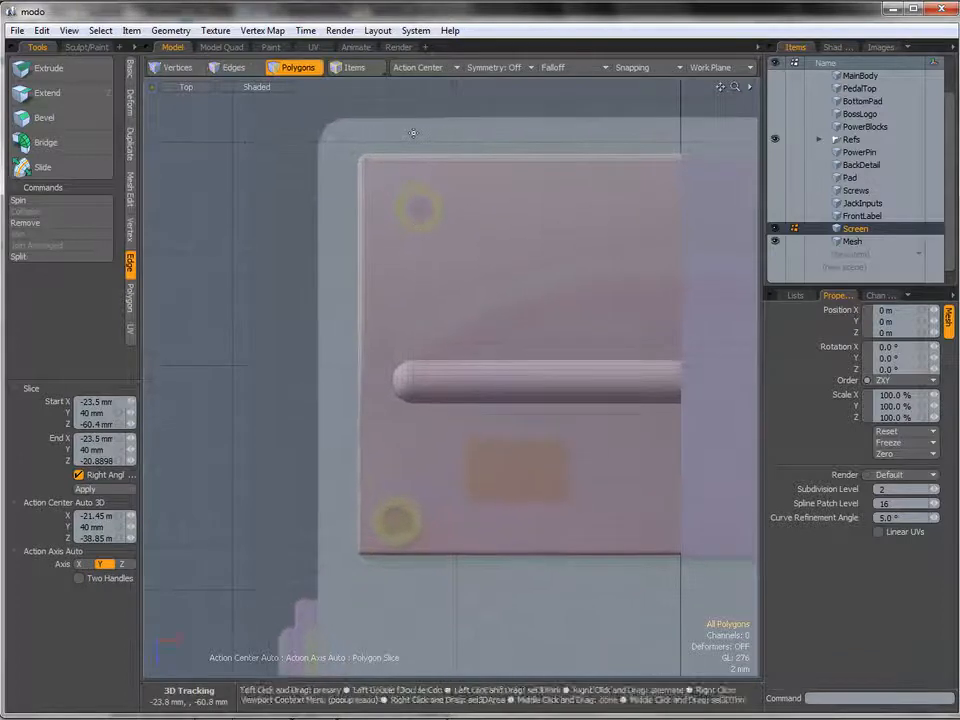
pyautogui.press('shift')
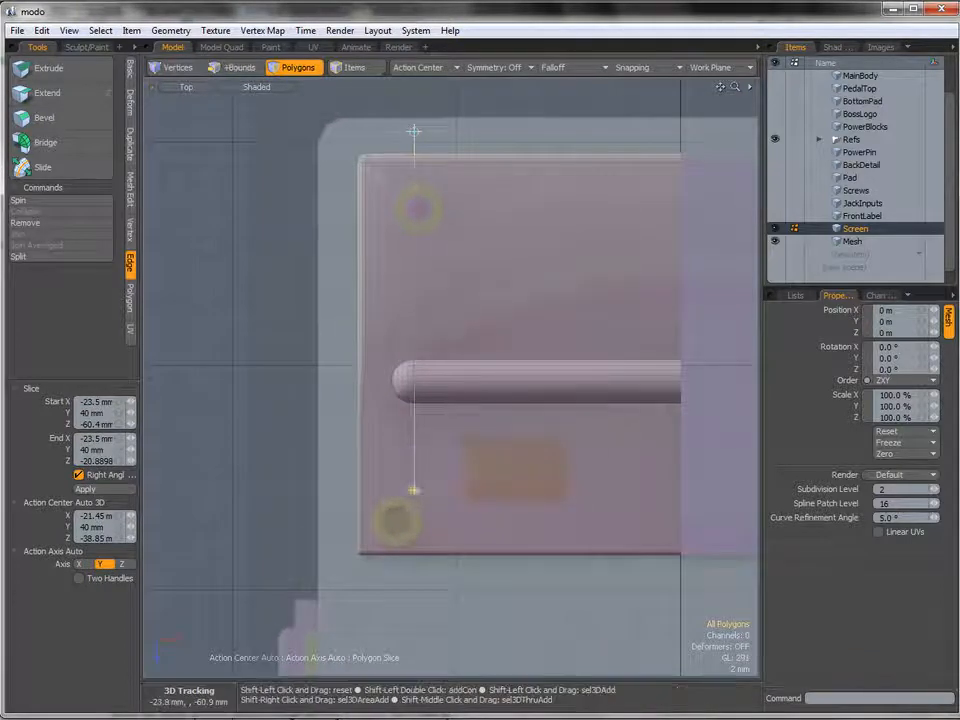
# Move the new slice's edge loop -40 um in X to line it up with the start of the bar's rounded end
pyautogui.keyDown('ctrl'); pyautogui.keyDown('alt'); pyautogui.moveTo(418, 373); pyautogui.dragTo(560, 418); pyautogui.keyUp('alt'); pyautogui.keyUp('ctrl')
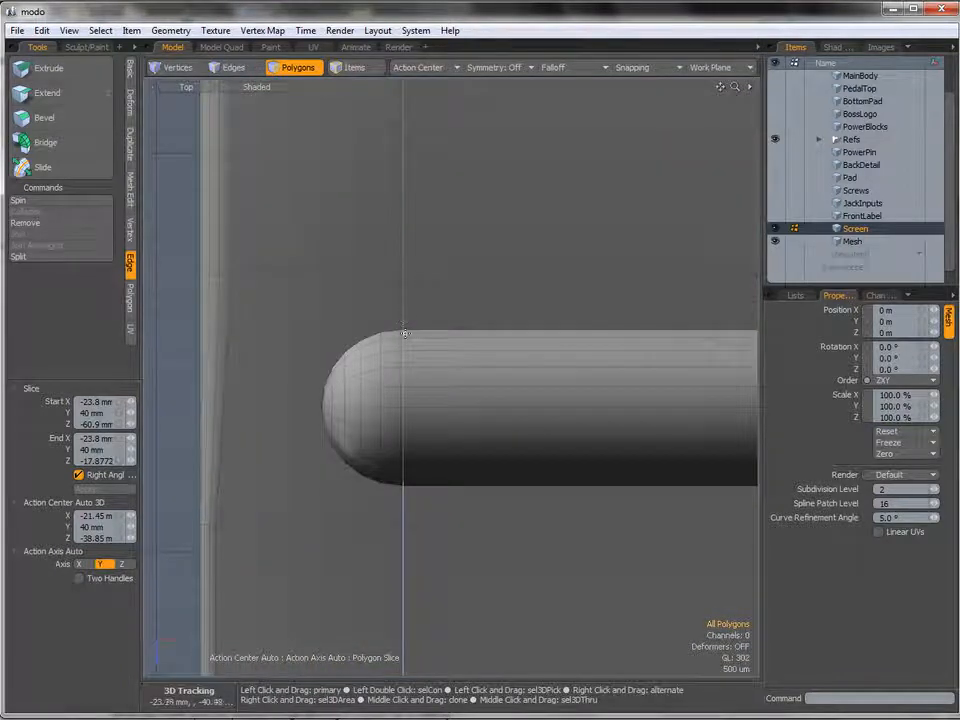
pyautogui.press('space')
pyautogui.press('2')
pyautogui.doubleClick(404, 242)
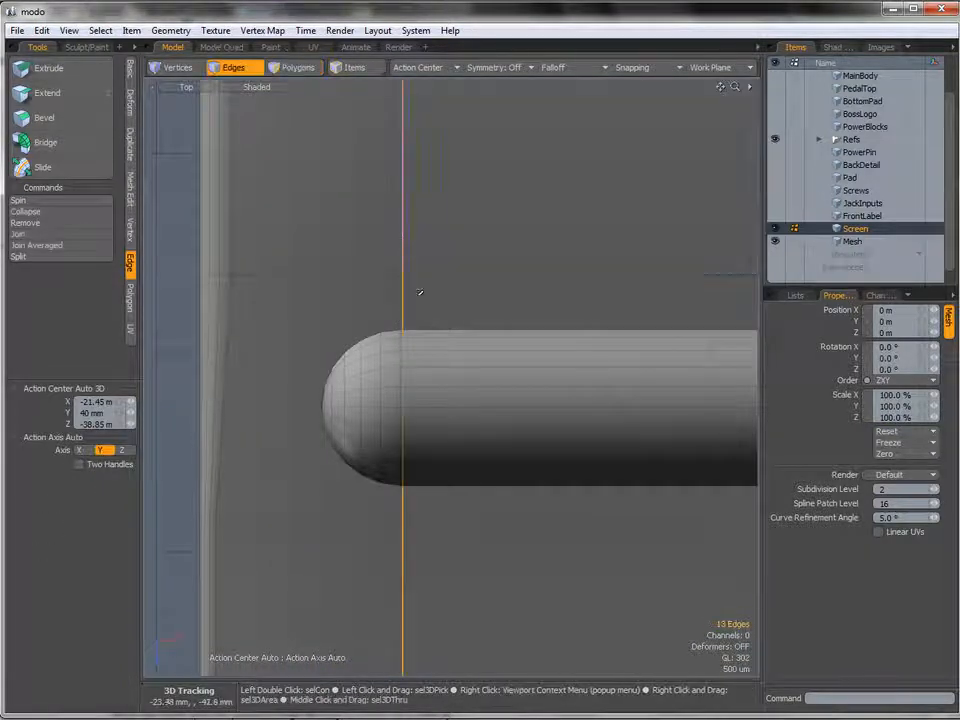
pyautogui.press('w')
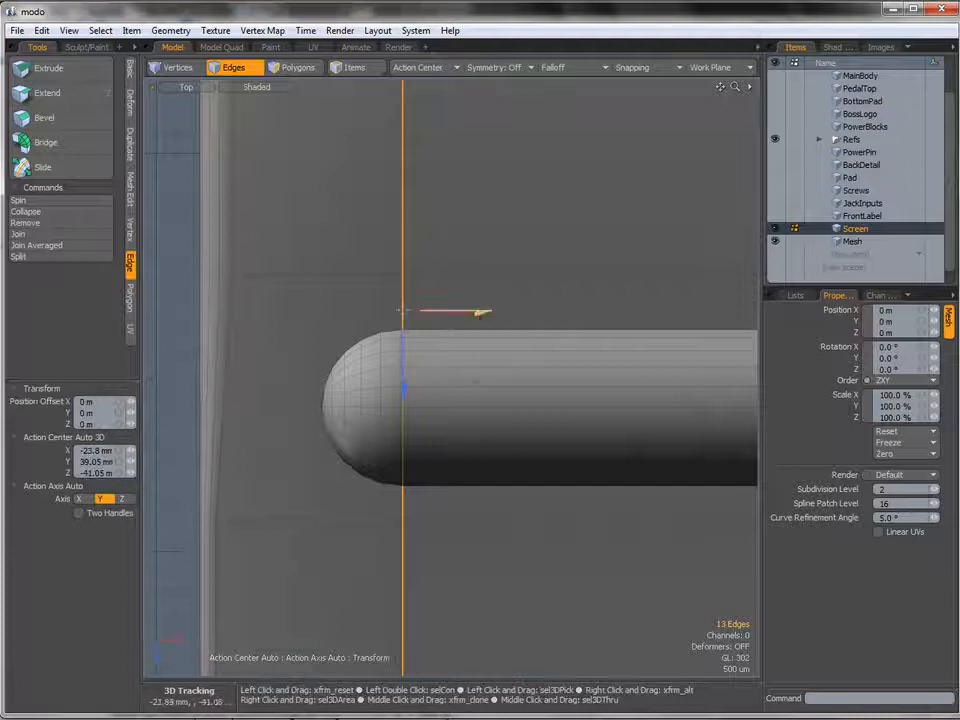
pyautogui.moveTo(403, 311); pyautogui.dragTo(401, 311)
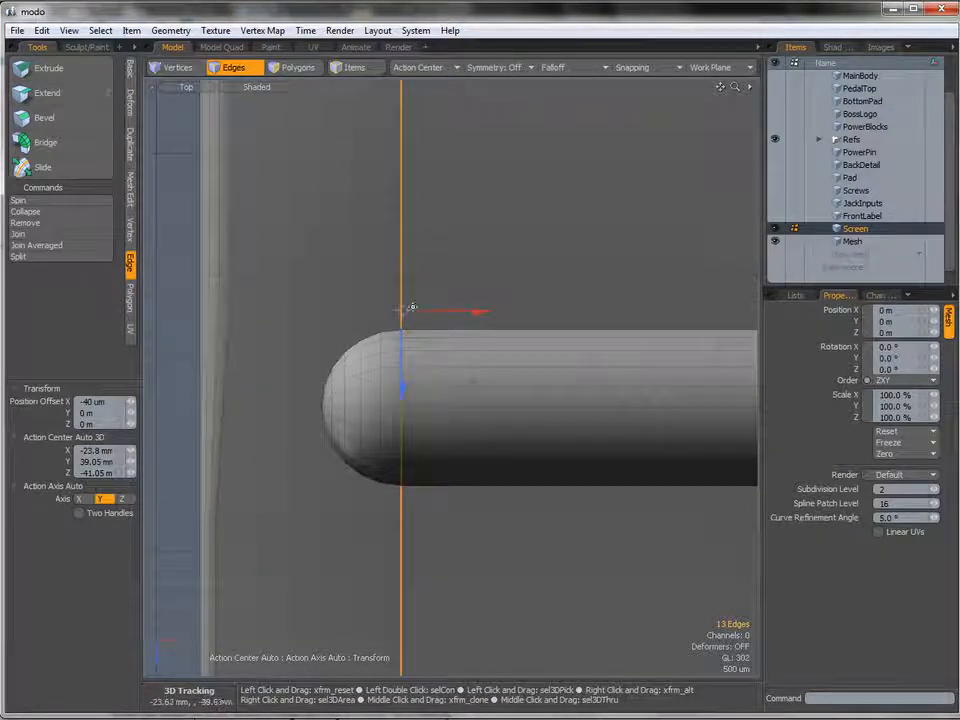
pyautogui.scroll(-2, 469, 439)
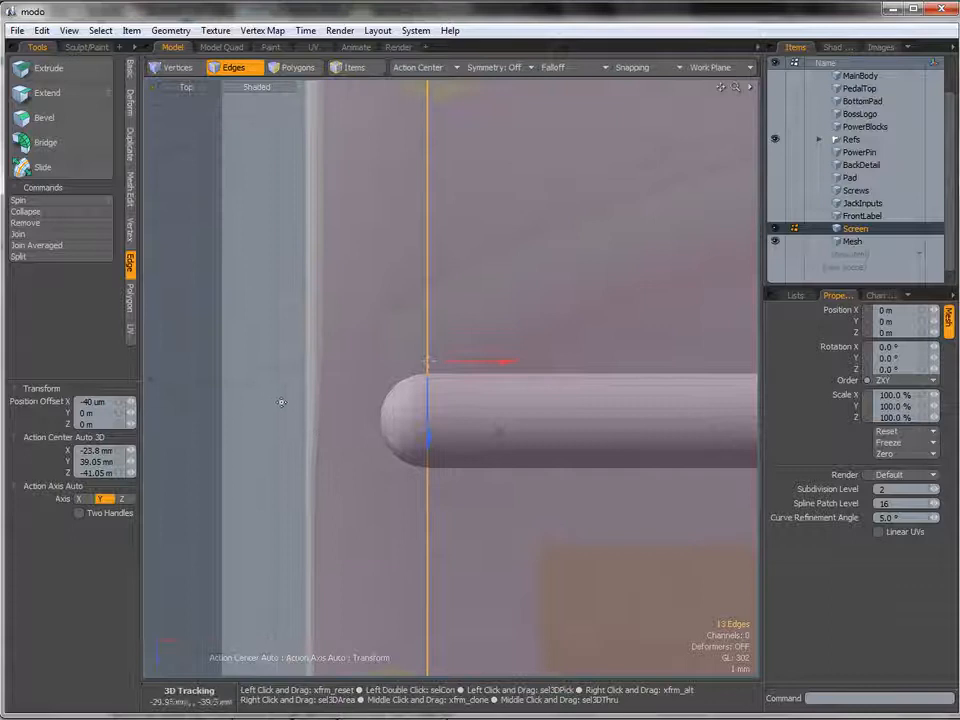
pyautogui.press('space')
# Slice the plate twice more along Z near the bar's tip, at X -27 mm and about -25.6 mm
pyautogui.keyDown('ctrl'); pyautogui.keyDown('alt'); pyautogui.moveTo(492, 397); pyautogui.dragTo(420, 401); pyautogui.keyUp('alt'); pyautogui.keyUp('ctrl')
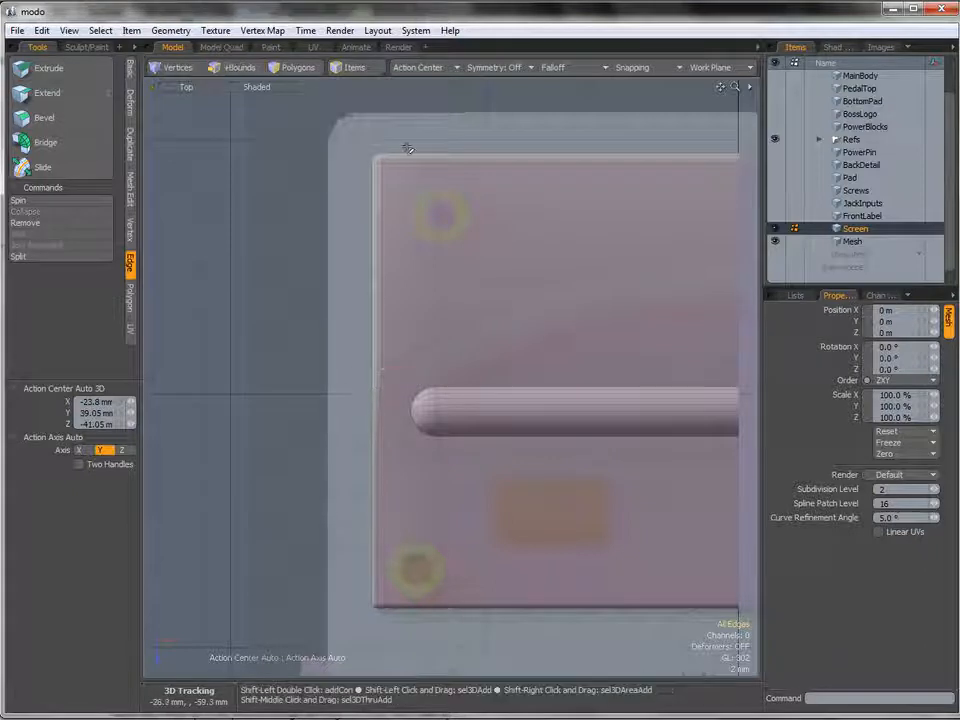
pyautogui.hotkey('shift', 'c')
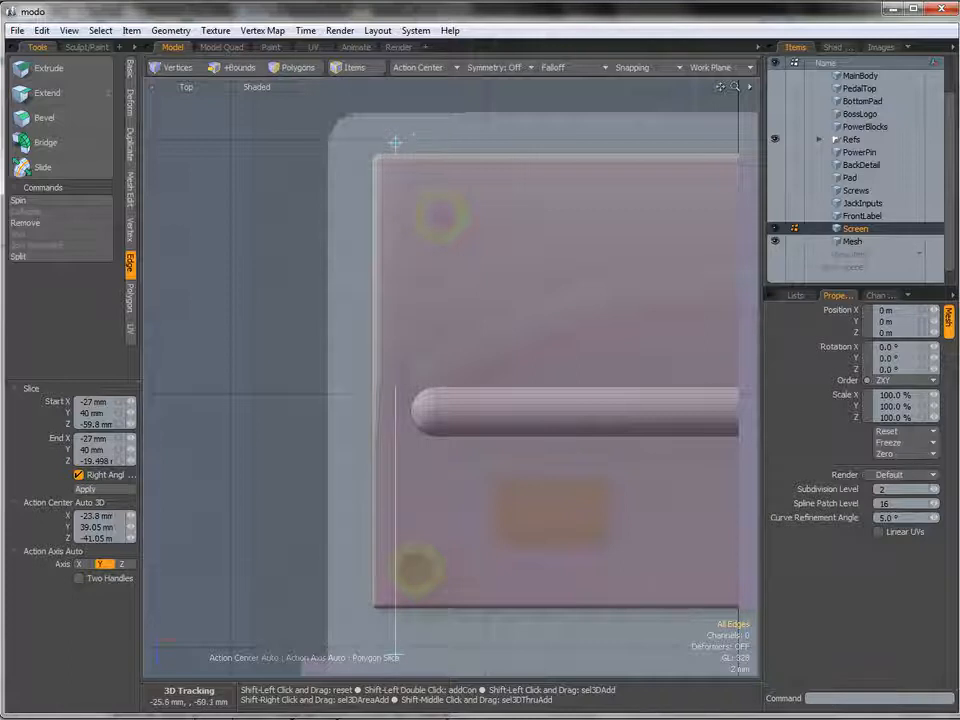
pyautogui.press('space')
# Shift the two new edge loops slightly in X toward the bar, nudging the one at its tip by a further 150 um
pyautogui.keyDown('ctrl'); pyautogui.keyDown('alt'); pyautogui.moveTo(421, 389); pyautogui.dragTo(533, 403); pyautogui.keyUp('alt'); pyautogui.keyUp('ctrl')
pyautogui.doubleClick(403, 300)
pyautogui.press('w')
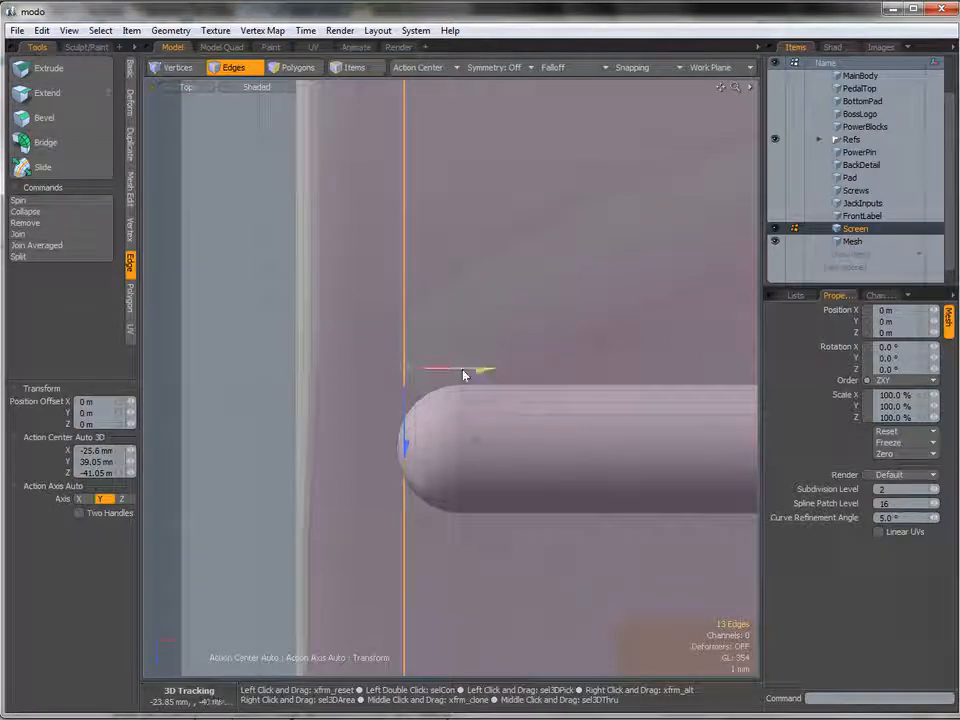
pyautogui.moveTo(484, 369); pyautogui.dragTo(491, 369)
pyautogui.press('space')
pyautogui.doubleClick(359, 305)
pyautogui.press('w')
pyautogui.moveTo(441, 369); pyautogui.dragTo(450, 362)
pyautogui.doubleClick(411, 321)
pyautogui.press('w')
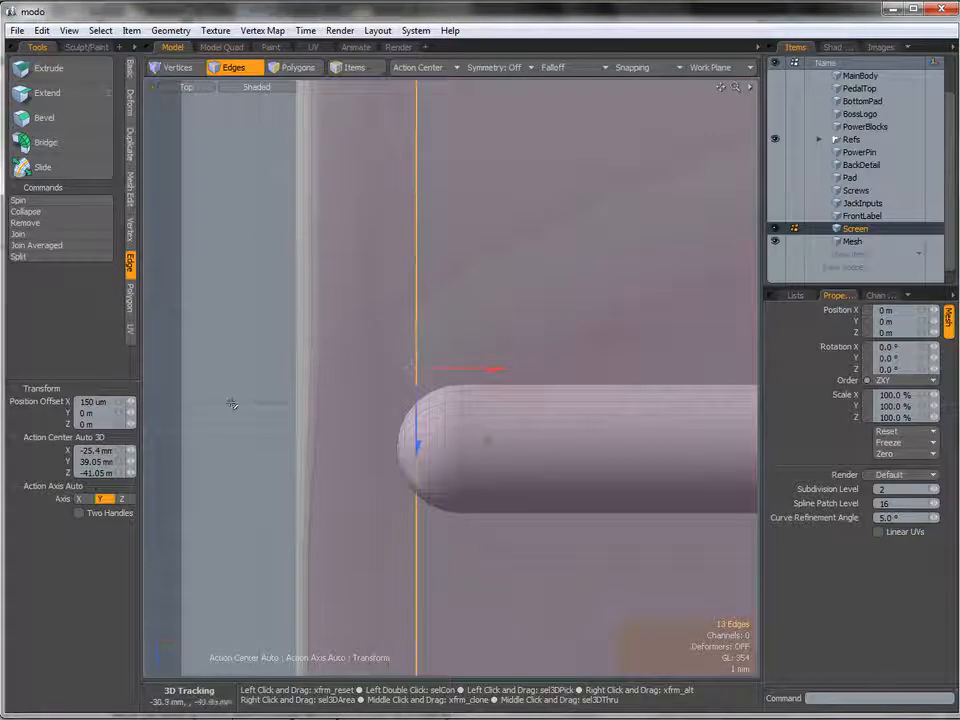
pyautogui.press('q')
pyautogui.click(232, 404)
# In the perspective view, delete the four sloped plate polygons surrounding the half-round bar
pyautogui.keyDown('alt'); pyautogui.keyDown('shift'); pyautogui.moveTo(424, 371); pyautogui.dragTo(454, 400); pyautogui.keyUp('shift'); pyautogui.keyUp('alt')
pyautogui.keyDown('alt'); pyautogui.keyDown('shift'); pyautogui.moveTo(447, 354); pyautogui.dragTo(457, 313); pyautogui.keyUp('shift'); pyautogui.keyUp('alt')
pyautogui.hotkey('ctrl', 'space')
pyautogui.click(461, 377)
pyautogui.keyDown('alt'); pyautogui.moveTo(455, 388); pyautogui.dragTo(418, 399); pyautogui.keyUp('alt')
pyautogui.press('3')
pyautogui.click(406, 426)
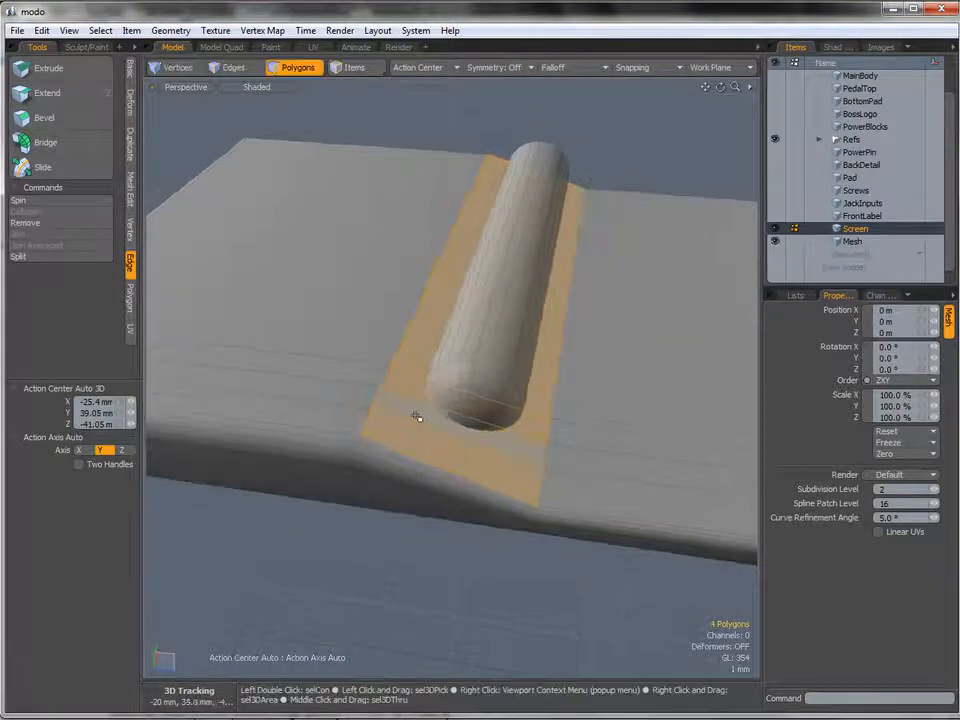
pyautogui.press('Delete')
pyautogui.keyDown('alt'); pyautogui.moveTo(561, 391); pyautogui.dragTo(536, 377); pyautogui.keyUp('alt')
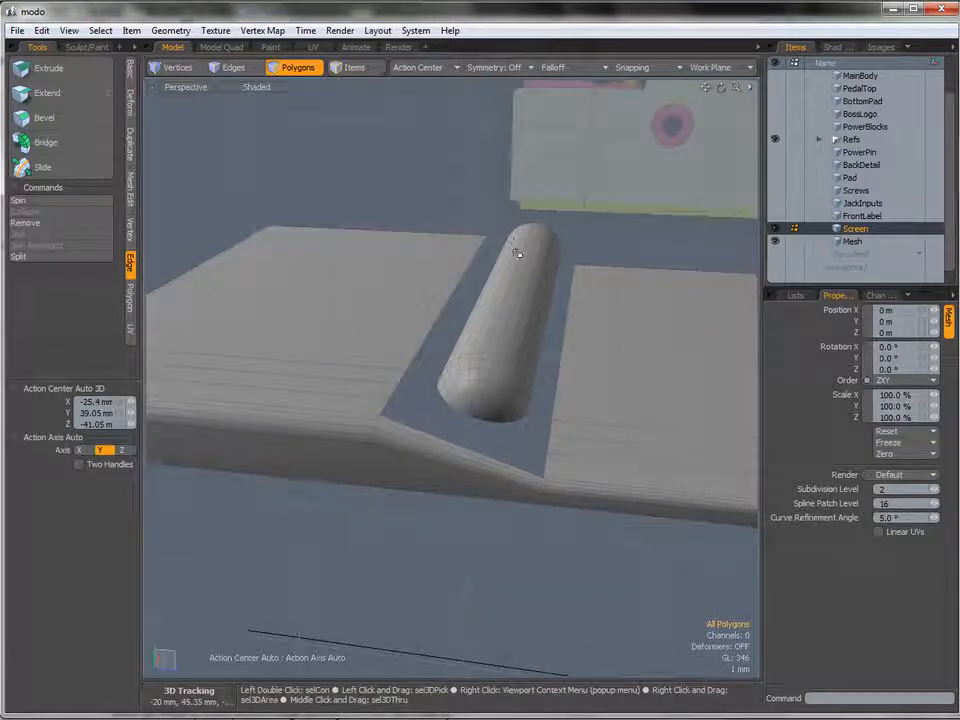
# Cut the whole half-round bar out of the Mesh item and paste it into the Screen mesh
pyautogui.click(852, 242)
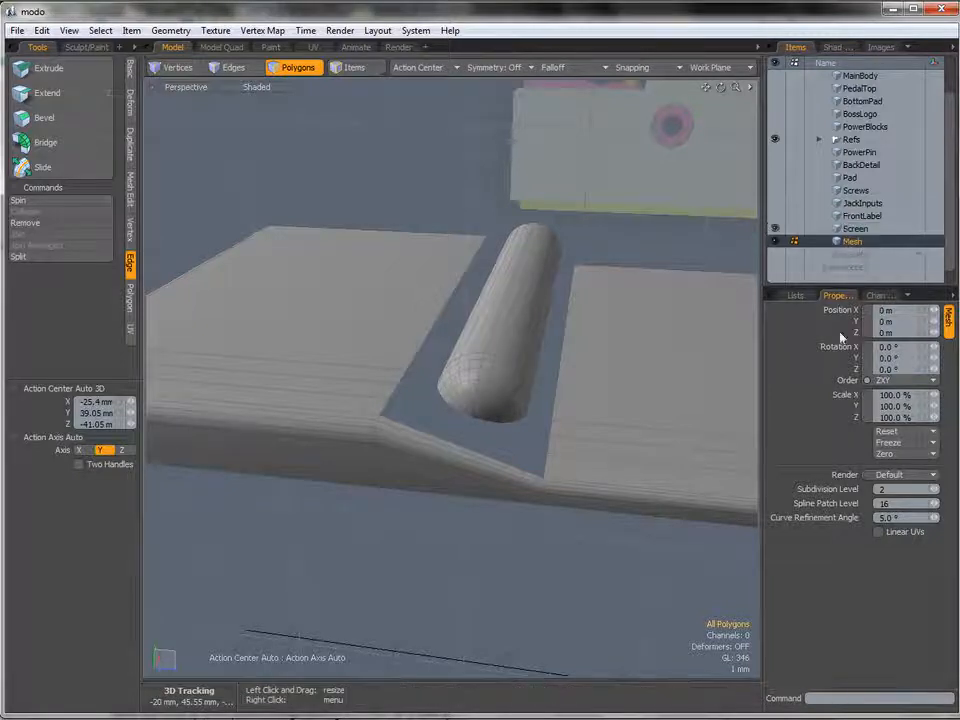
pyautogui.doubleClick(514, 336)
pyautogui.keyDown('alt'); pyautogui.moveTo(497, 332); pyautogui.dragTo(487, 347); pyautogui.keyUp('alt')
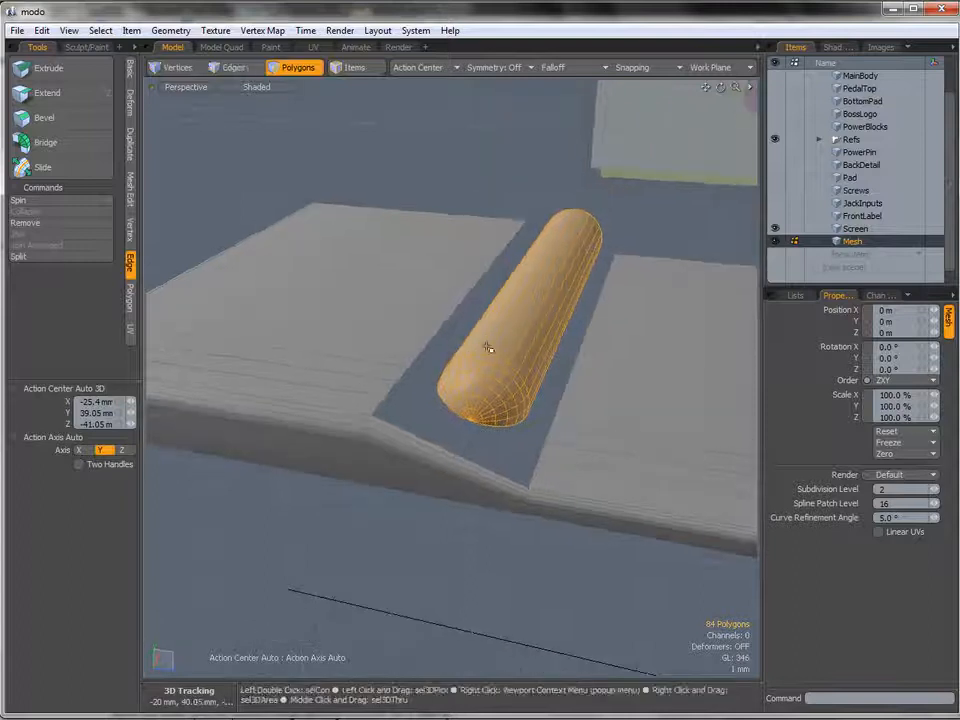
pyautogui.hotkey('ctrl', 'x')
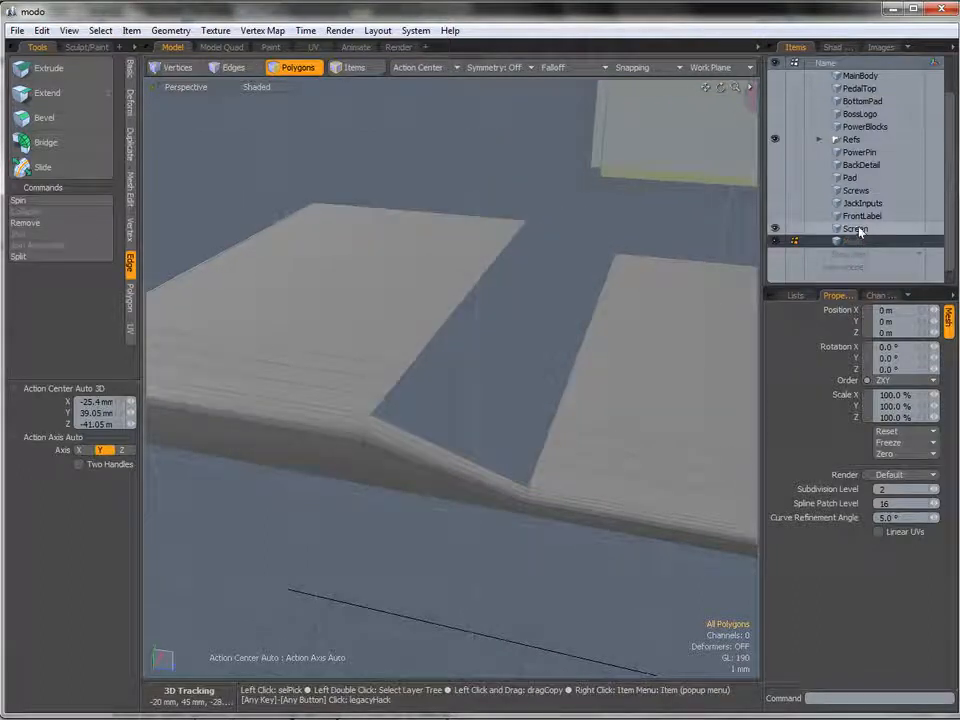
pyautogui.click(885, 229)
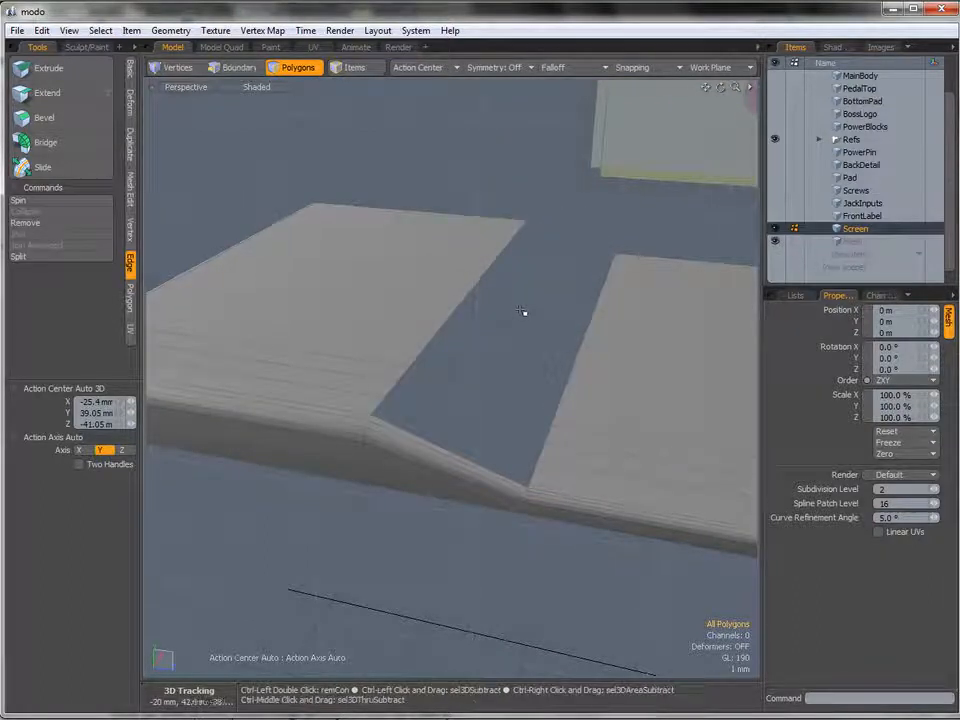
pyautogui.hotkey('ctrl', 'v')
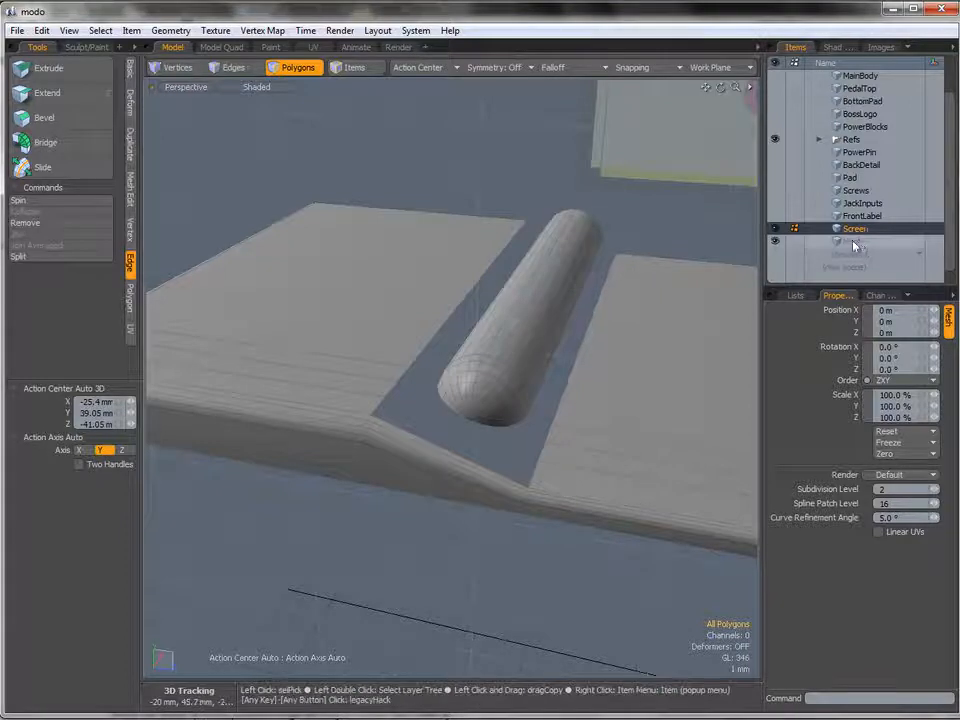
# Delete the emptied Mesh item and make the Screen mesh active
pyautogui.click(856, 243)
pyautogui.rightClick(856, 243)
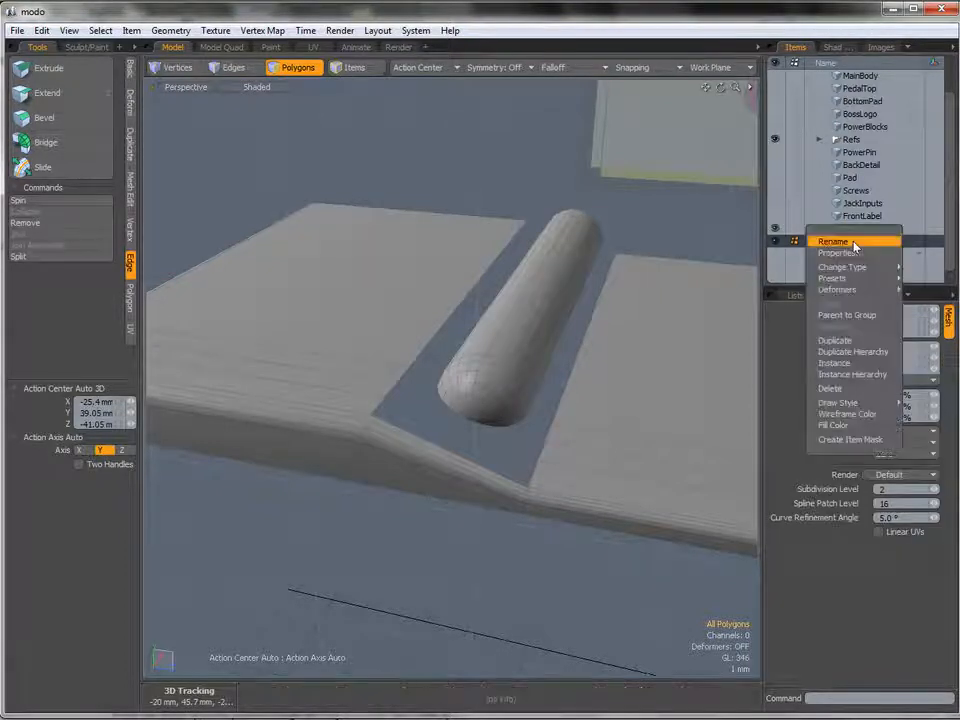
pyautogui.click(840, 389)
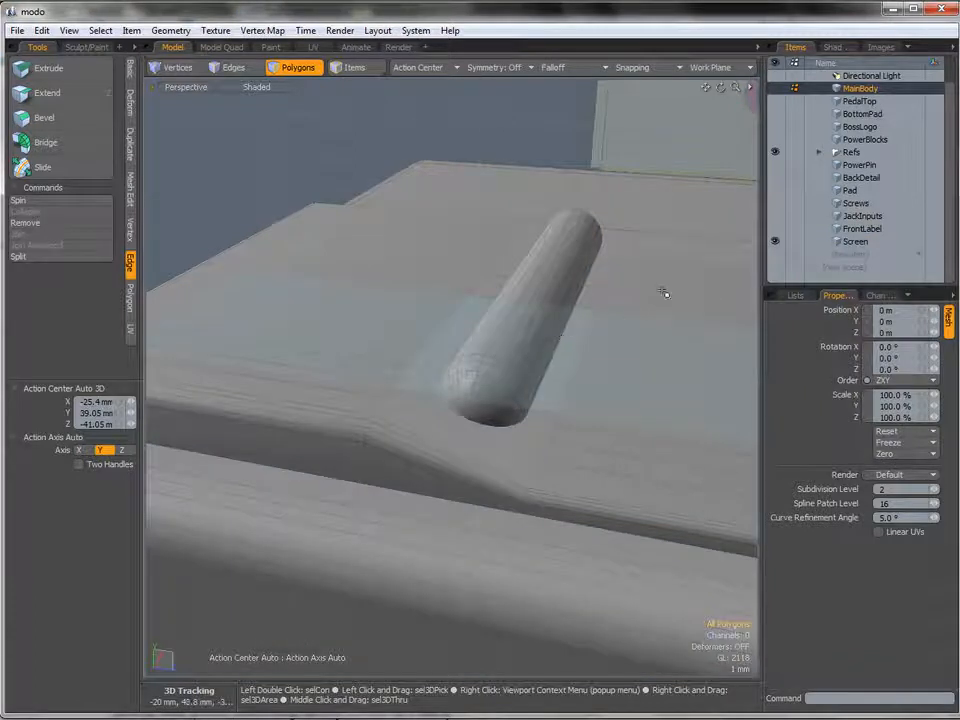
pyautogui.click(857, 242)
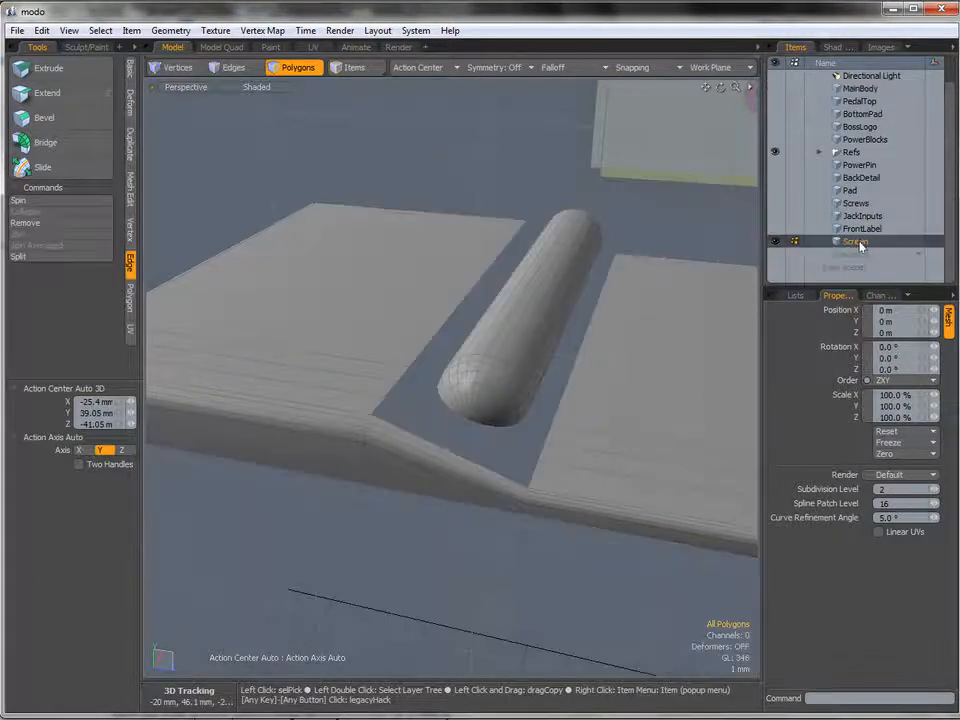
# Bridge the matching open edges of the bar and the plate on the raised side of the gap, using one linear segment
pyautogui.keyDown('alt'); pyautogui.moveTo(606, 345); pyautogui.dragTo(446, 386); pyautogui.keyUp('alt')
pyautogui.press('2')
pyautogui.click(432, 389)
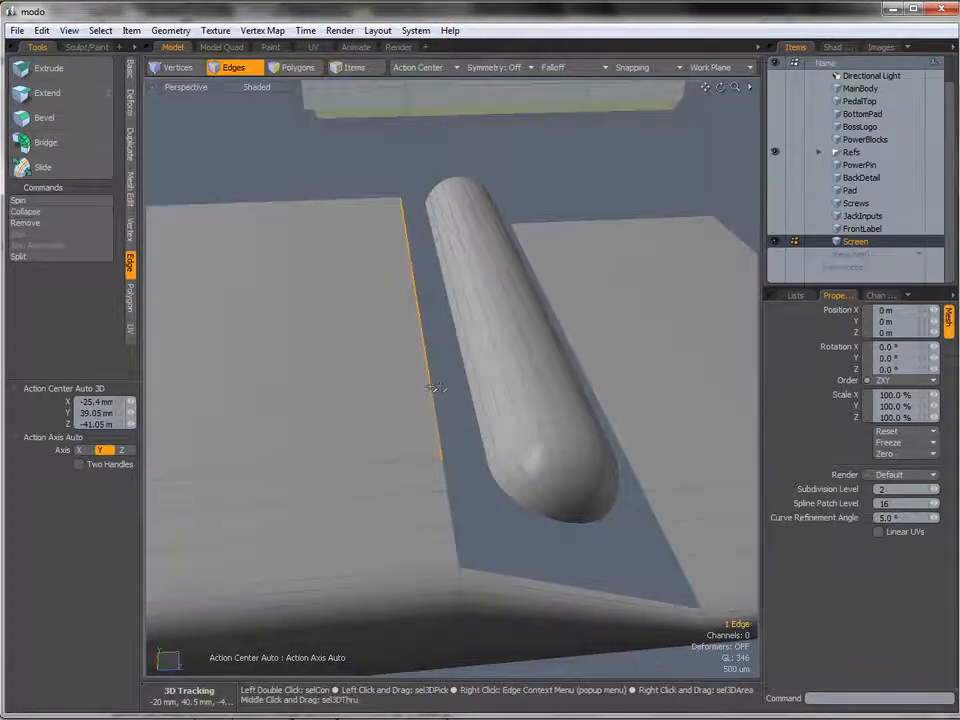
pyautogui.keyDown('shift'); pyautogui.click(468, 389); pyautogui.keyUp('shift')
pyautogui.keyDown('alt'); pyautogui.moveTo(469, 454); pyautogui.dragTo(462, 467); pyautogui.keyUp('alt')
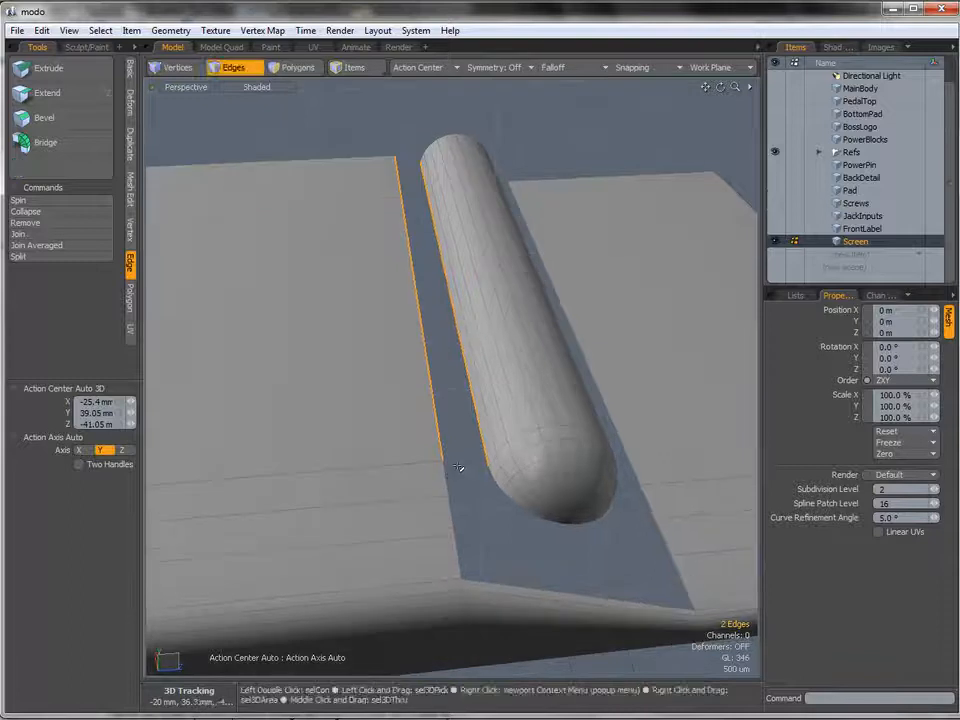
pyautogui.keyDown('shift'); pyautogui.click(449, 475); pyautogui.keyUp('shift')
pyautogui.keyDown('shift'); pyautogui.click(492, 476); pyautogui.keyUp('shift')
pyautogui.keyDown('shift'); pyautogui.click(466, 505); pyautogui.keyUp('shift')
pyautogui.keyDown('shift'); pyautogui.click(501, 491); pyautogui.keyUp('shift')
pyautogui.keyDown('shift'); pyautogui.click(507, 502); pyautogui.keyUp('shift')
pyautogui.keyDown('shift'); pyautogui.click(464, 558); pyautogui.keyUp('shift')
pyautogui.keyDown('alt'); pyautogui.moveTo(482, 504); pyautogui.dragTo(433, 383); pyautogui.keyUp('alt')
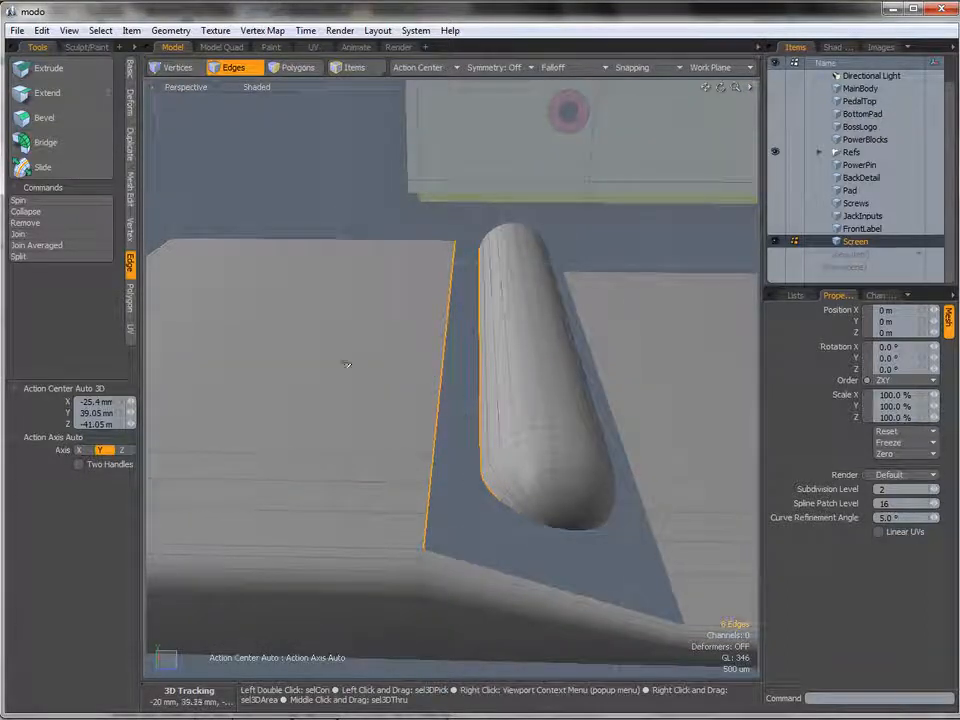
pyautogui.click(76, 142)
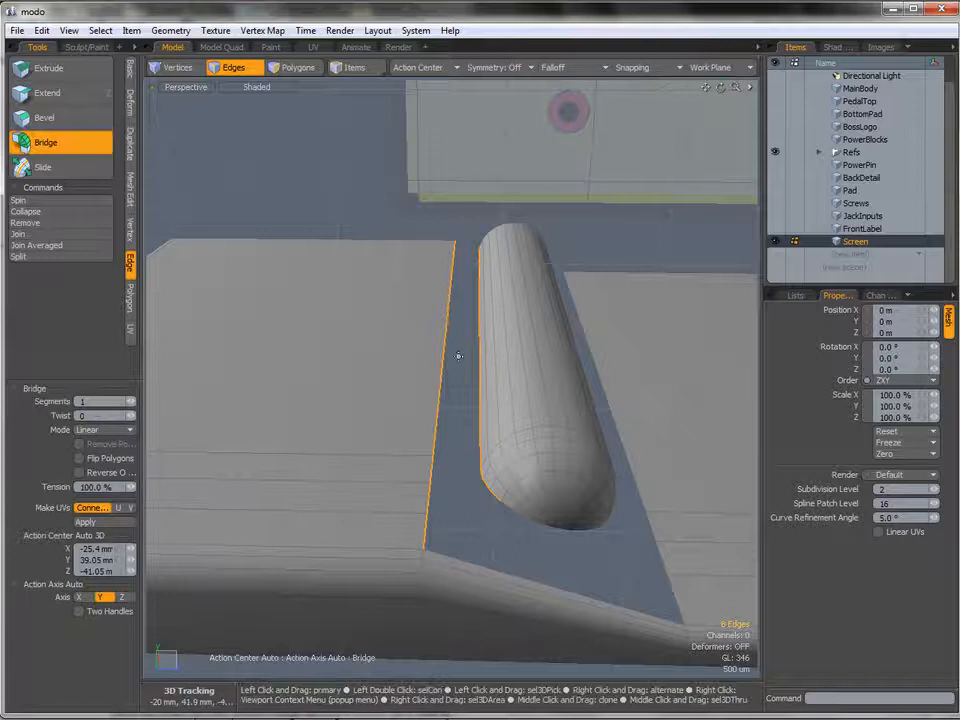
pyautogui.click(458, 353)
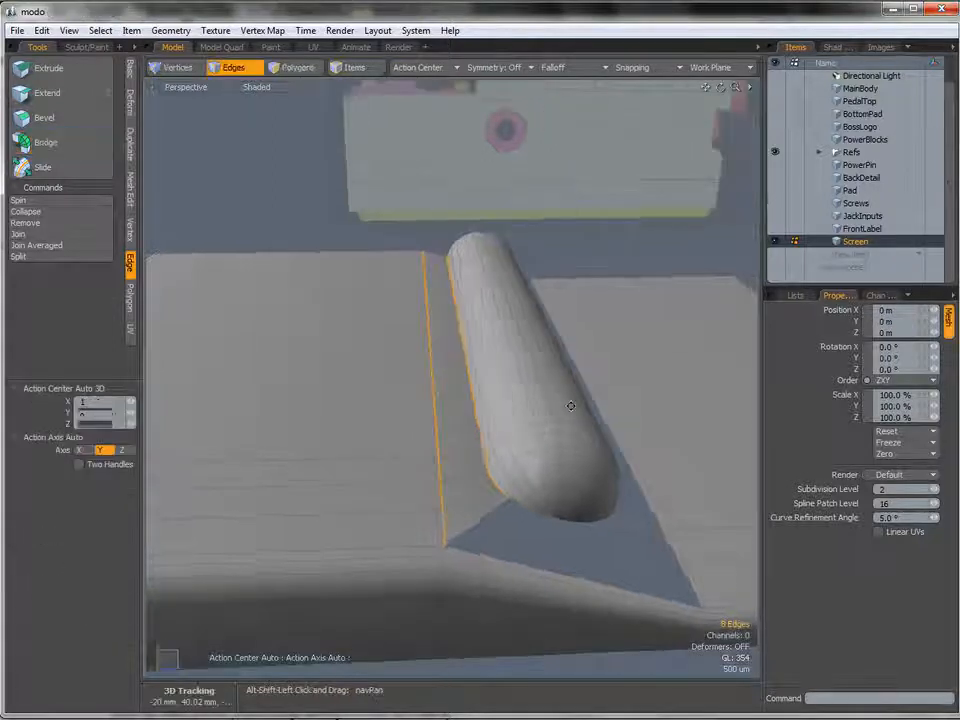
# Bridge the matching open edges of the bar and the plate on the lower side of the gap and clear the selection
pyautogui.keyDown('alt'); pyautogui.moveTo(570, 400); pyautogui.dragTo(471, 379); pyautogui.keyUp('alt')
pyautogui.press('3')
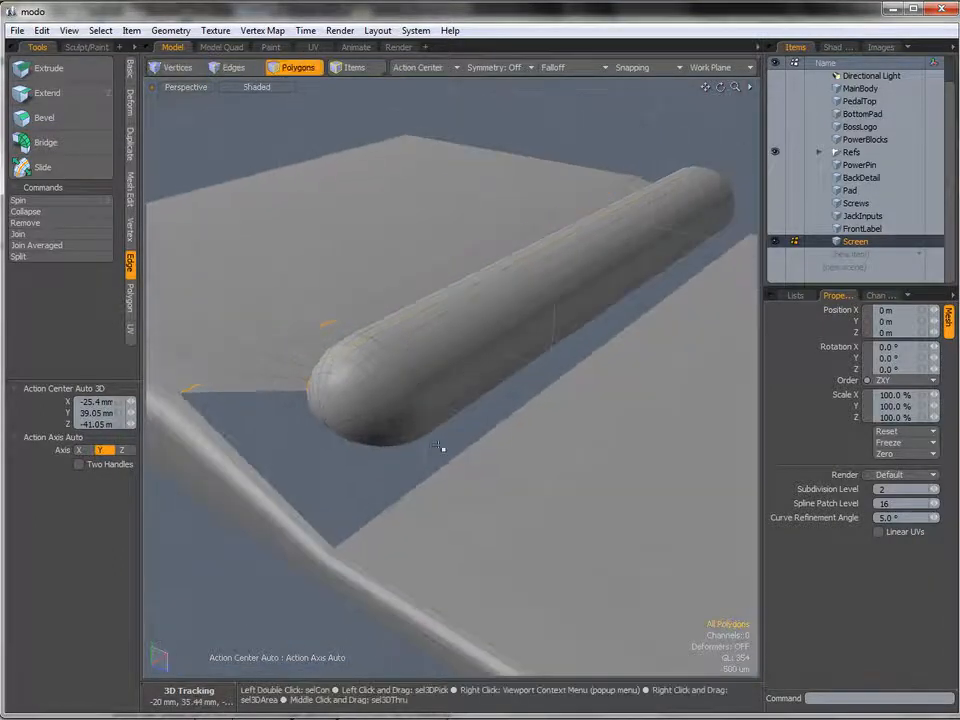
pyautogui.keyDown('ctrl'); pyautogui.keyDown('alt'); pyautogui.moveTo(443, 439); pyautogui.dragTo(452, 443); pyautogui.keyUp('alt'); pyautogui.keyUp('ctrl')
pyautogui.press('2')
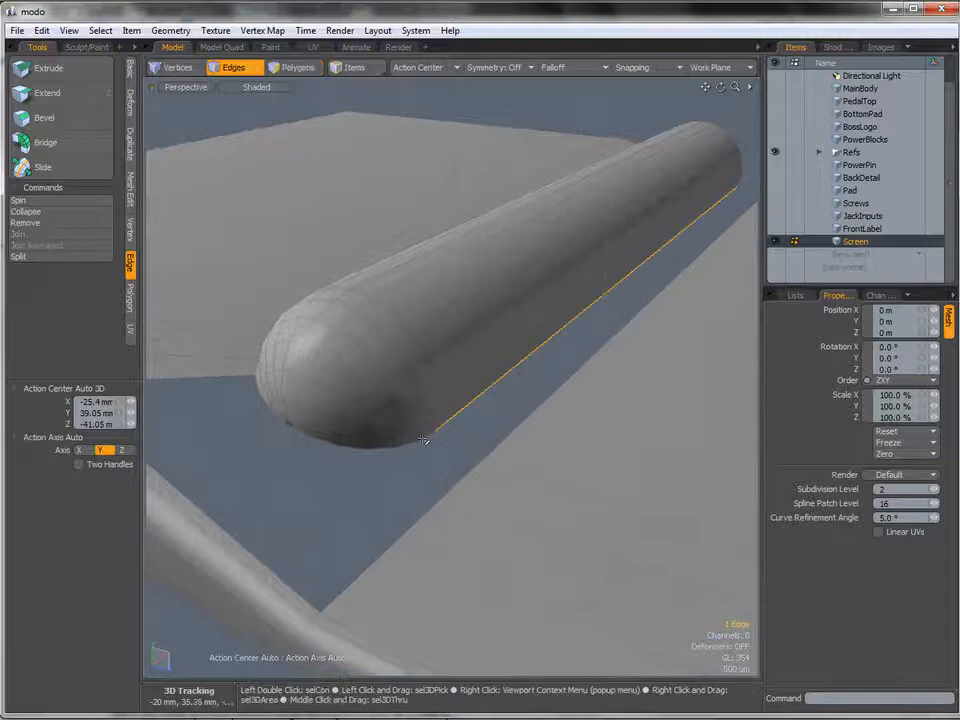
pyautogui.keyDown('shift'); pyautogui.click(419, 444); pyautogui.keyUp('shift')
pyautogui.keyDown('alt'); pyautogui.moveTo(426, 458); pyautogui.dragTo(378, 394); pyautogui.keyUp('alt')
pyautogui.keyDown('shift'); pyautogui.click(487, 455); pyautogui.keyUp('shift')
pyautogui.keyDown('shift'); pyautogui.click(390, 554); pyautogui.keyUp('shift')
pyautogui.scroll(-3, 482, 452)
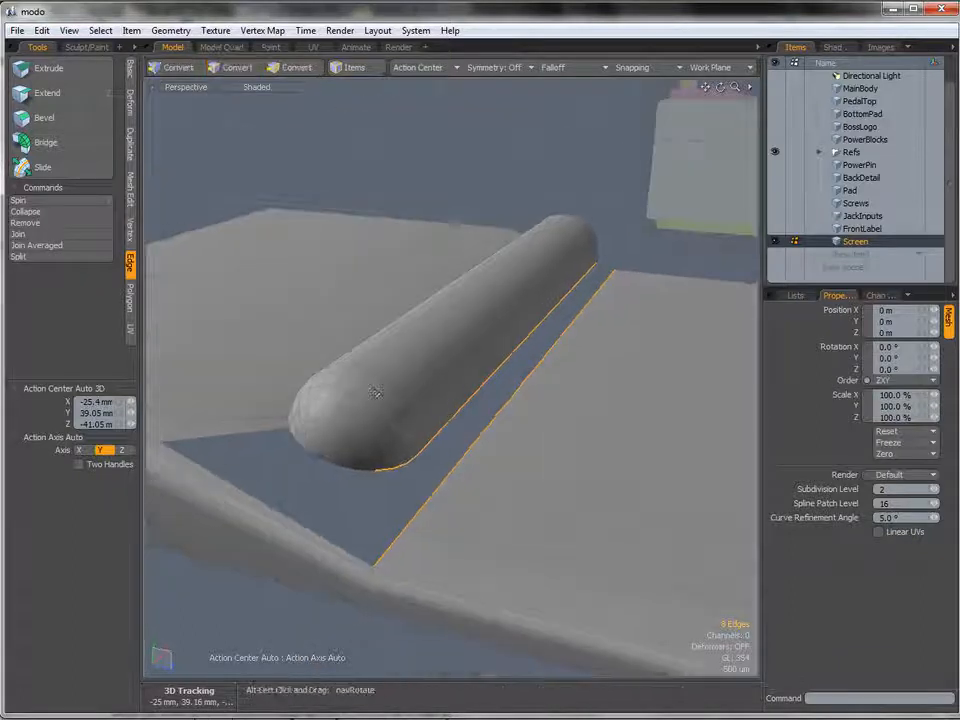
pyautogui.click(46, 142)
pyautogui.click(418, 493)
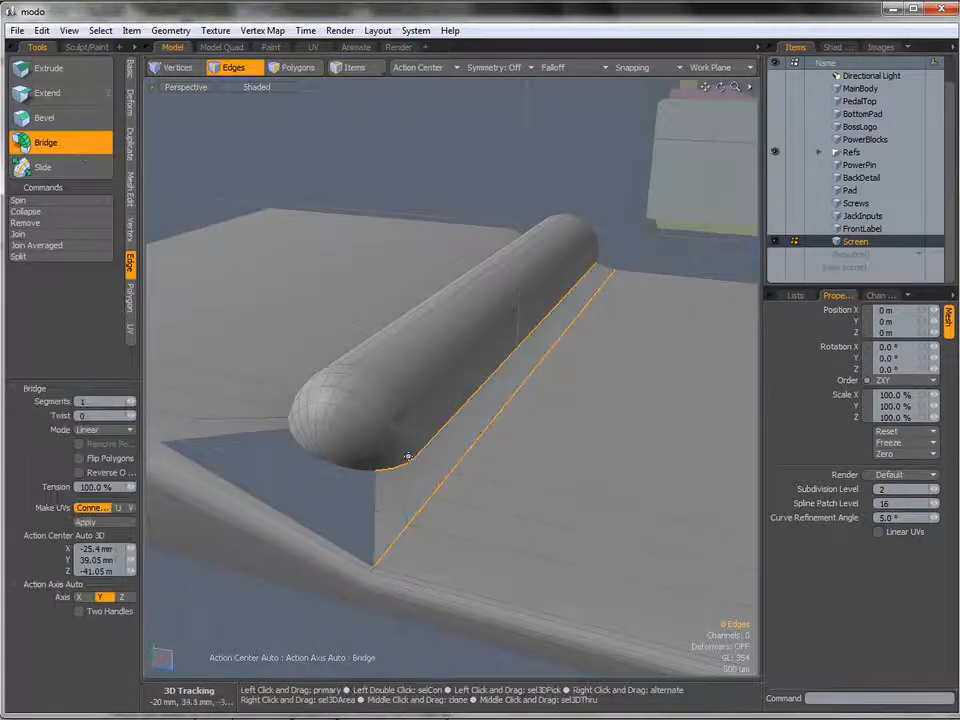
pyautogui.press('space')
pyautogui.click(611, 193)
pyautogui.keyDown('alt'); pyautogui.keyDown('shift'); pyautogui.moveTo(471, 381); pyautogui.dragTo(504, 480); pyautogui.keyUp('shift'); pyautogui.keyUp('alt')
pyautogui.keyDown('alt'); pyautogui.keyDown('shift'); pyautogui.moveTo(393, 431); pyautogui.dragTo(424, 392); pyautogui.keyUp('shift'); pyautogui.keyUp('alt')
pyautogui.keyDown('shift'); pyautogui.click(420, 385); pyautogui.keyUp('shift')
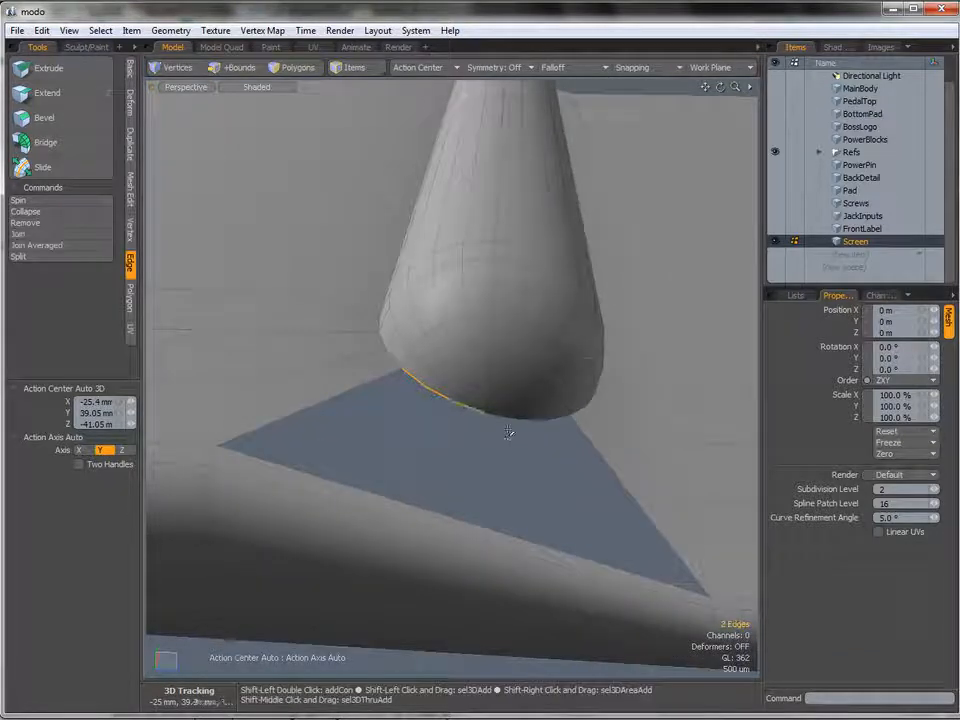
pyautogui.keyDown('shift'); pyautogui.moveTo(532, 421); pyautogui.dragTo(568, 418); pyautogui.keyUp('shift')
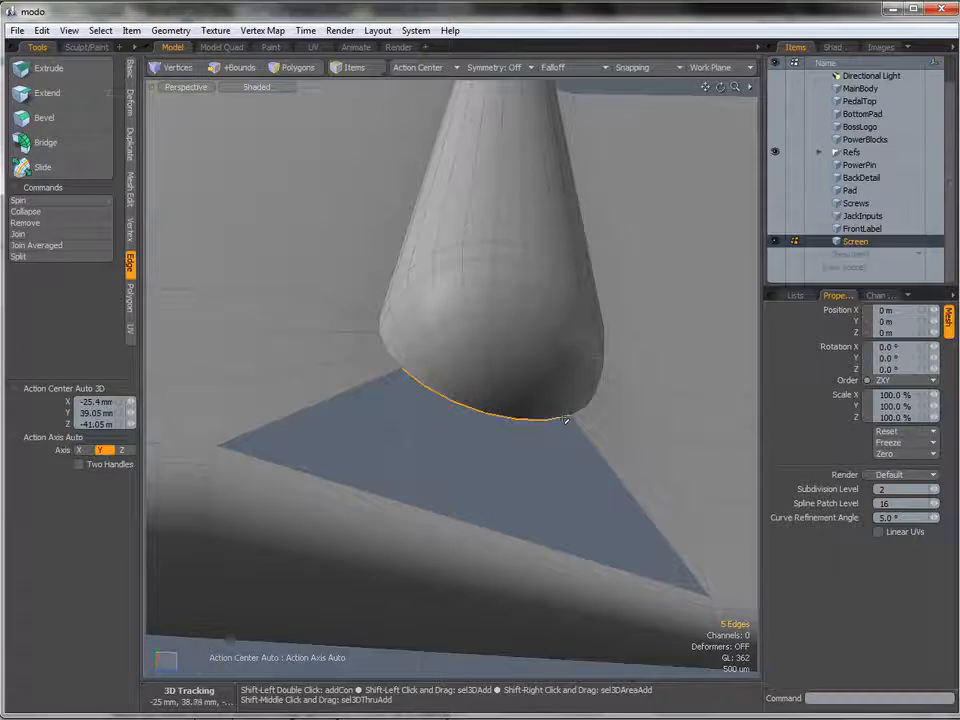
pyautogui.scroll(-3, 561, 454)
pyautogui.keyDown('alt'); pyautogui.keyDown('shift'); pyautogui.moveTo(493, 409); pyautogui.dragTo(460, 392); pyautogui.keyUp('shift'); pyautogui.keyUp('alt')
pyautogui.keyDown('alt'); pyautogui.moveTo(460, 392); pyautogui.dragTo(464, 452); pyautogui.keyUp('alt')
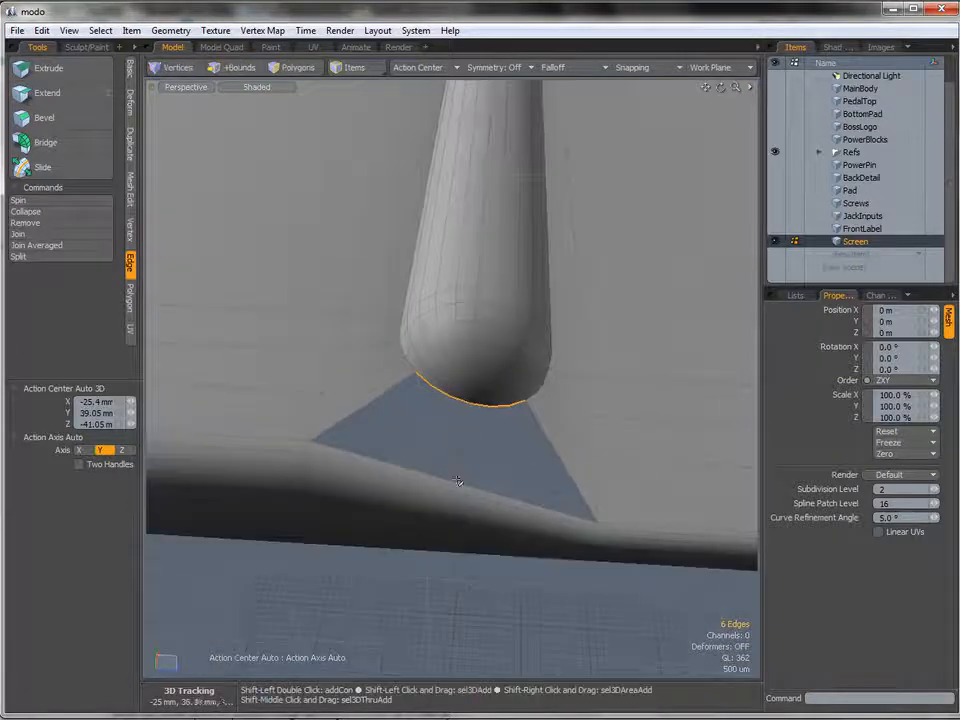
pyautogui.keyDown('shift'); pyautogui.click(456, 485); pyautogui.keyUp('shift')
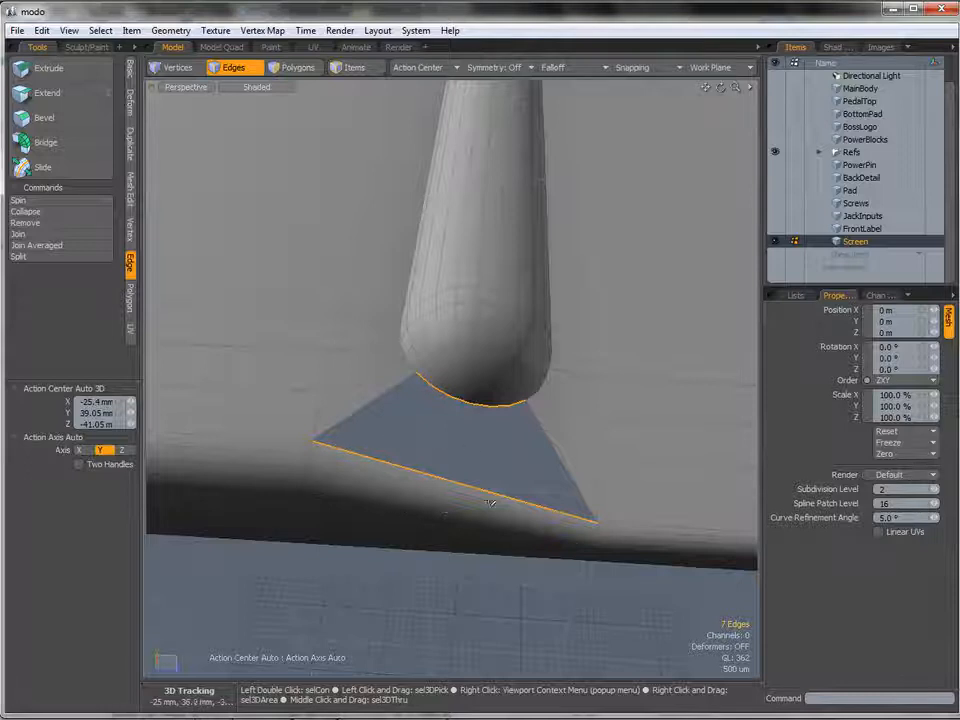
# Loop slice the plate's edge strip in front of the triangular hole with a count of 5 and clear the selection
pyautogui.click(442, 501)
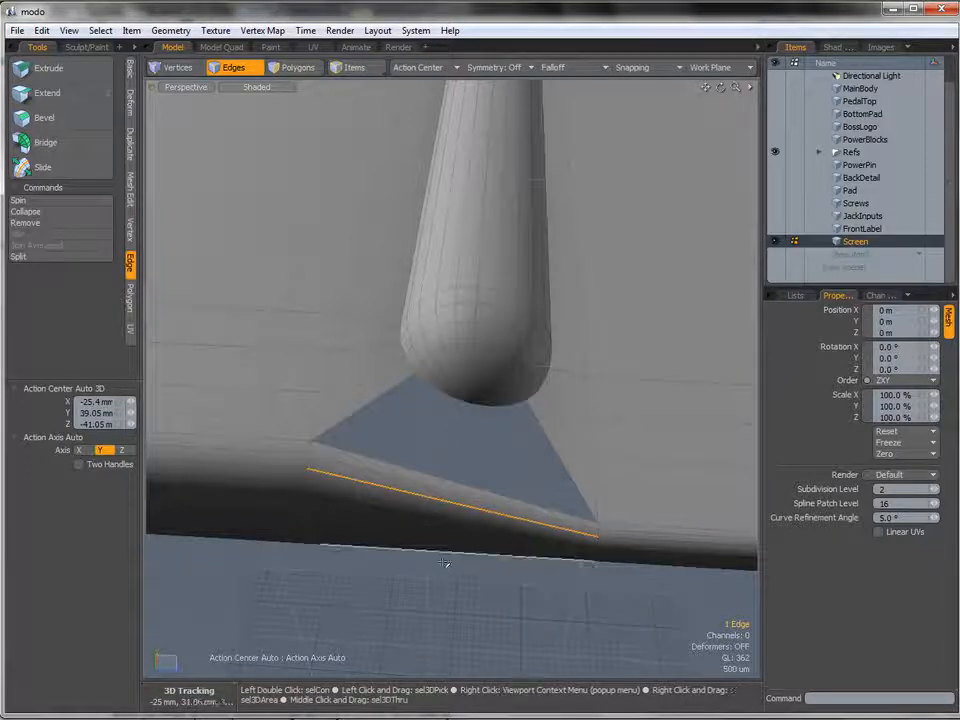
pyautogui.hotkey('alt', 'c')
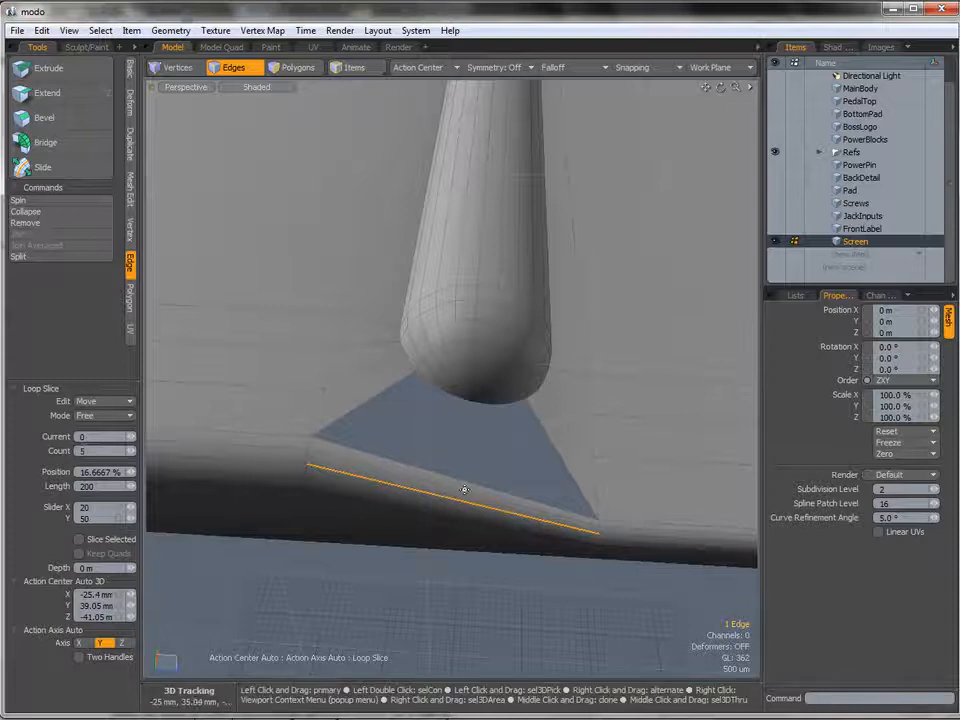
pyautogui.click(464, 489)
pyautogui.keyDown('alt'); pyautogui.moveTo(471, 446); pyautogui.dragTo(376, 381); pyautogui.keyUp('alt')
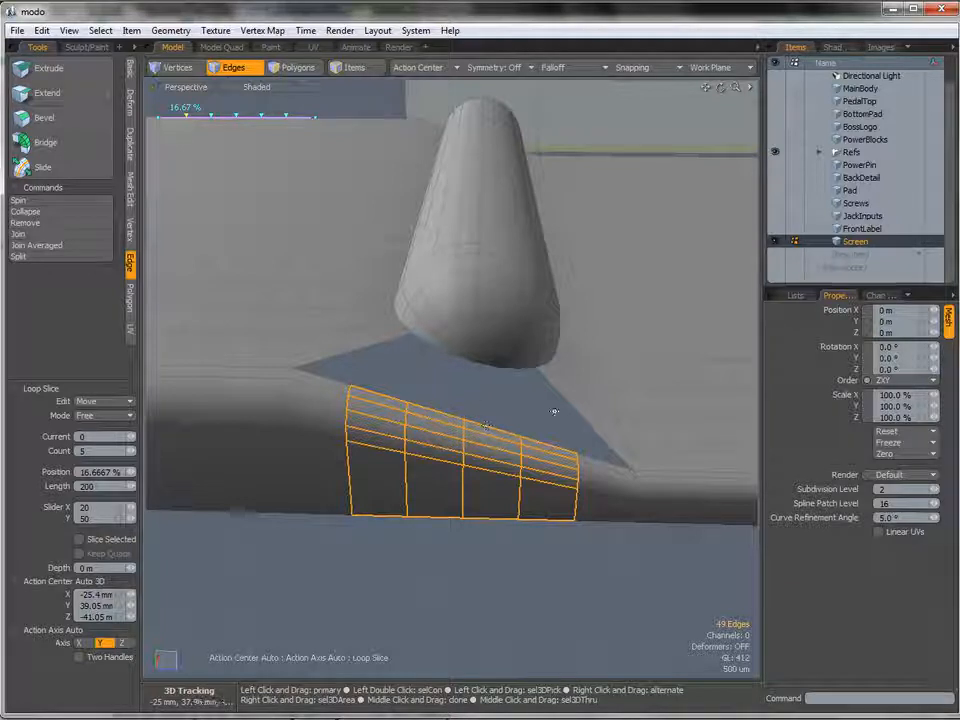
pyautogui.press('space')
pyautogui.click(481, 575)
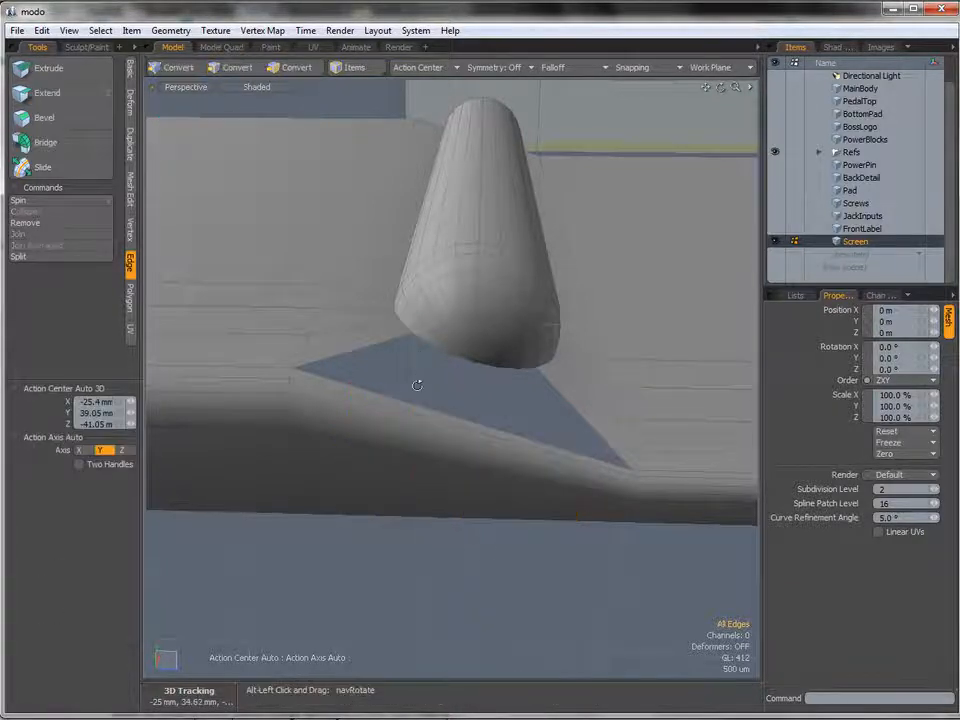
# Bridge the six plate edges along the triangular hole to the six open edges of the bar's rounded end and clear the selection
pyautogui.keyDown('alt'); pyautogui.moveTo(418, 386); pyautogui.dragTo(372, 394); pyautogui.keyUp('alt')
pyautogui.moveTo(321, 433); pyautogui.dragTo(386, 446)
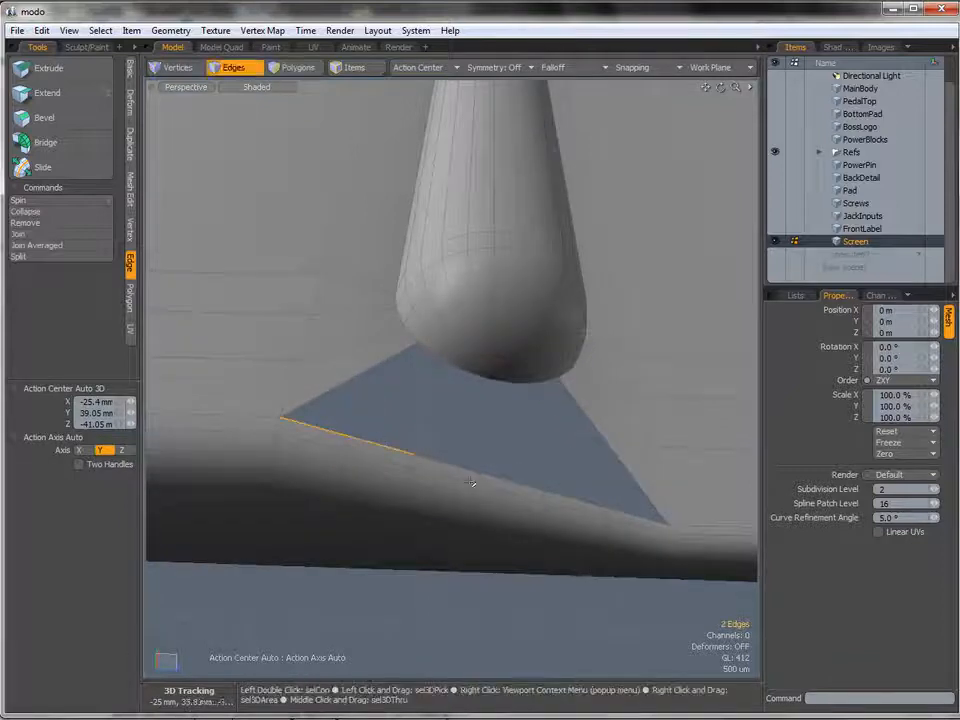
pyautogui.keyDown('alt'); pyautogui.moveTo(461, 358); pyautogui.dragTo(420, 368); pyautogui.keyUp('alt')
pyautogui.keyDown('shift'); pyautogui.click(444, 344); pyautogui.keyUp('shift')
pyautogui.press('Up')
pyautogui.press('Up')
pyautogui.press('Up')
pyautogui.keyDown('alt'); pyautogui.moveTo(435, 364); pyautogui.dragTo(371, 339); pyautogui.keyUp('alt')
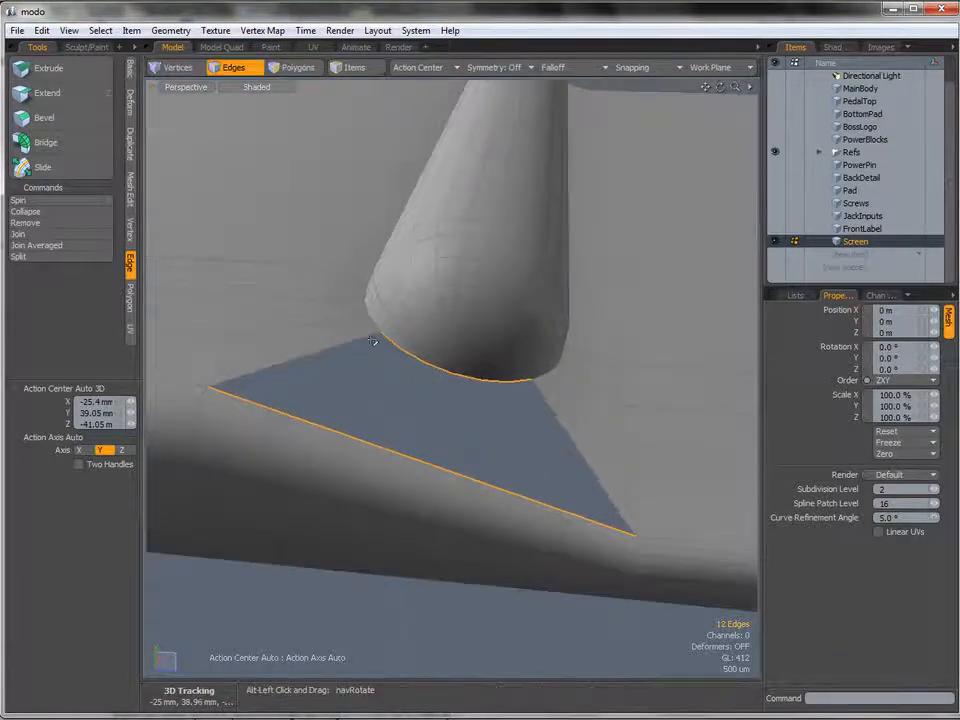
pyautogui.click(84, 144)
pyautogui.click(410, 408)
pyautogui.keyDown('ctrl'); pyautogui.keyDown('alt'); pyautogui.moveTo(482, 406); pyautogui.dragTo(412, 432); pyautogui.keyUp('alt'); pyautogui.keyUp('ctrl')
pyautogui.press('space')
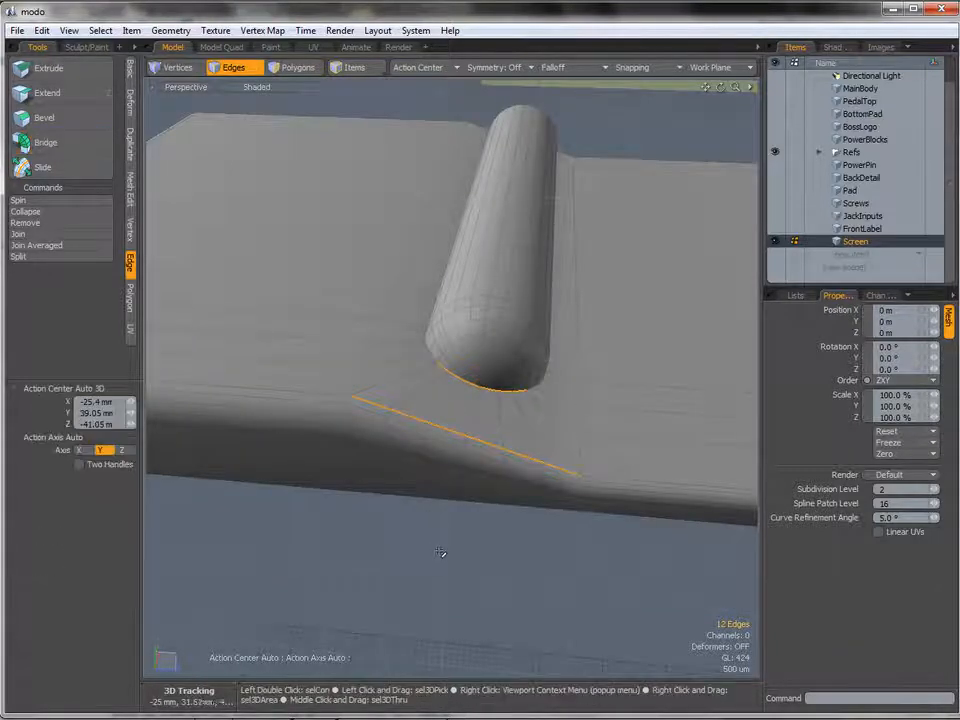
pyautogui.click(441, 557)
# Examine the bridged mesh around the bar's rounded end with all its connected polygons highlighted, as well as the open cut end
pyautogui.keyDown('alt'); pyautogui.moveTo(435, 364); pyautogui.dragTo(506, 435); pyautogui.keyUp('alt')
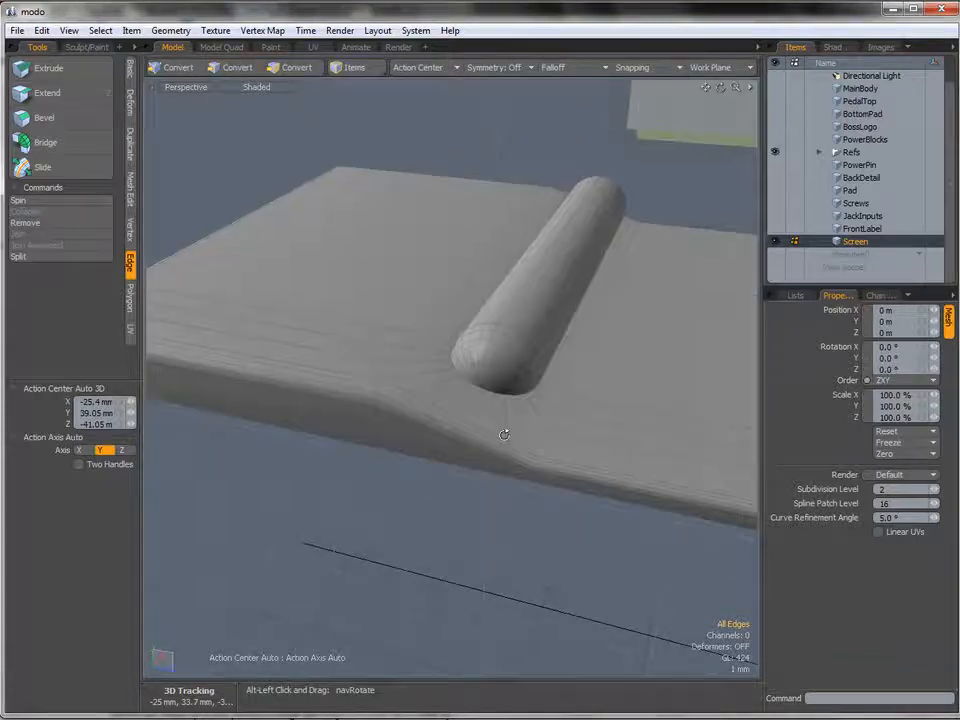
pyautogui.press('3')
pyautogui.doubleClick(396, 279)
pyautogui.keyDown('alt'); pyautogui.moveTo(511, 410); pyautogui.dragTo(514, 465); pyautogui.keyUp('alt')
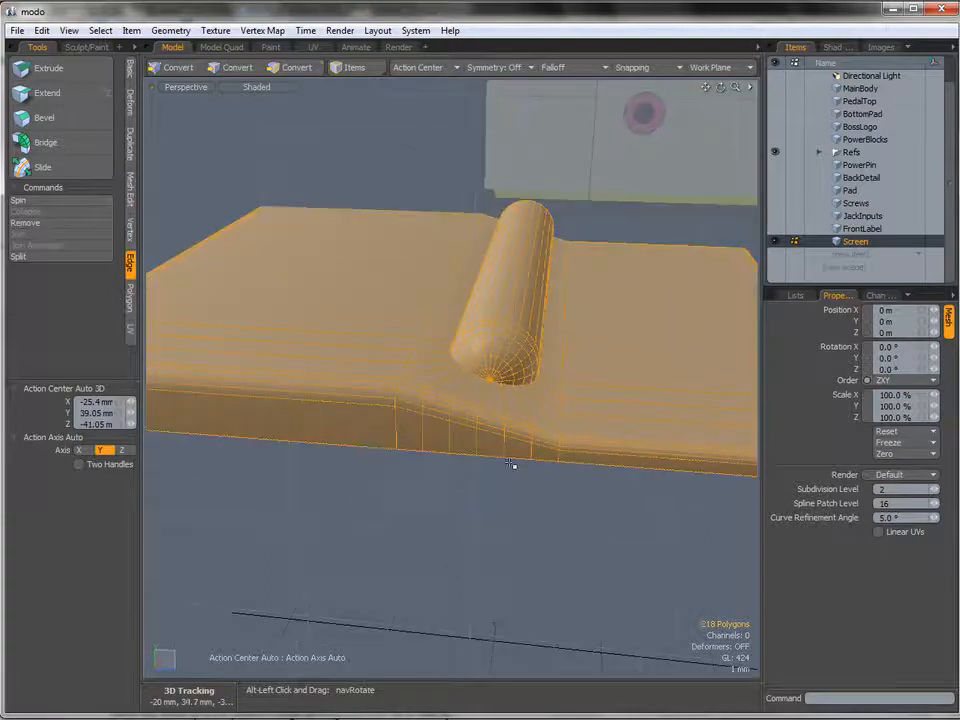
pyautogui.click(514, 466)
pyautogui.keyDown('alt'); pyautogui.moveTo(480, 369); pyautogui.dragTo(525, 386); pyautogui.keyUp('alt')
pyautogui.keyDown('alt'); pyautogui.keyDown('shift'); pyautogui.moveTo(490, 370); pyautogui.dragTo(475, 474); pyautogui.keyUp('shift'); pyautogui.keyUp('alt')
pyautogui.moveTo(471, 424)
pyautogui.keyDown('alt'); pyautogui.mouseDown()
pyautogui.moveTo(486, 409)
pyautogui.moveTo(510, 407)
pyautogui.moveTo(510, 446)
pyautogui.moveTo(488, 421)
pyautogui.mouseUp(); pyautogui.keyUp('alt')
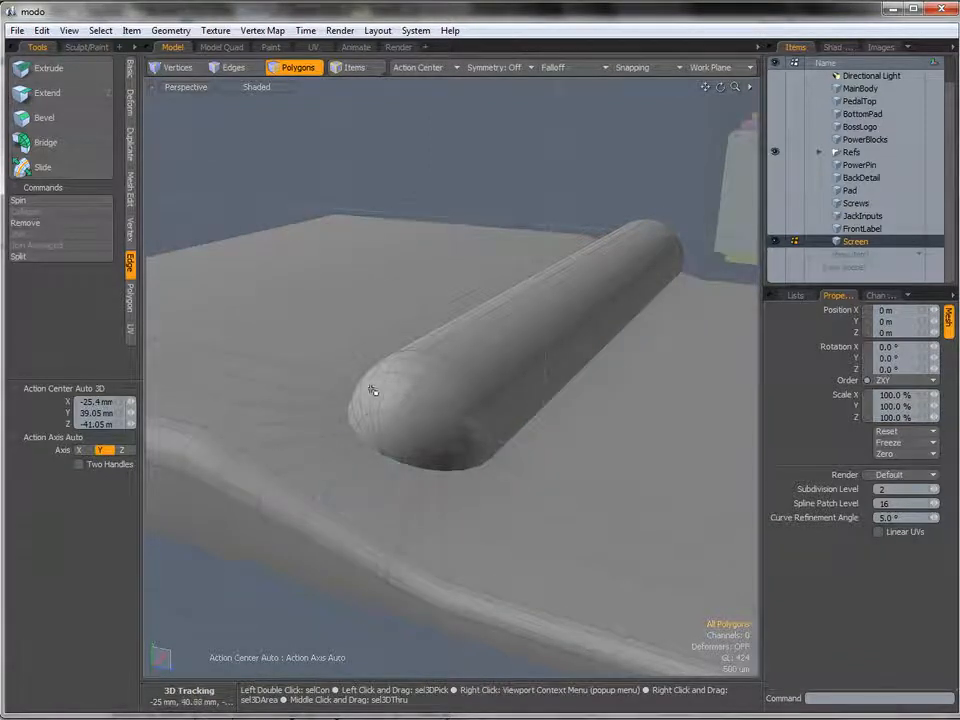
pyautogui.keyDown('ctrl'); pyautogui.keyDown('alt'); pyautogui.moveTo(453, 449); pyautogui.dragTo(435, 493); pyautogui.keyUp('alt'); pyautogui.keyUp('ctrl')
pyautogui.keyDown('alt'); pyautogui.moveTo(369, 448); pyautogui.dragTo(414, 454); pyautogui.keyUp('alt')
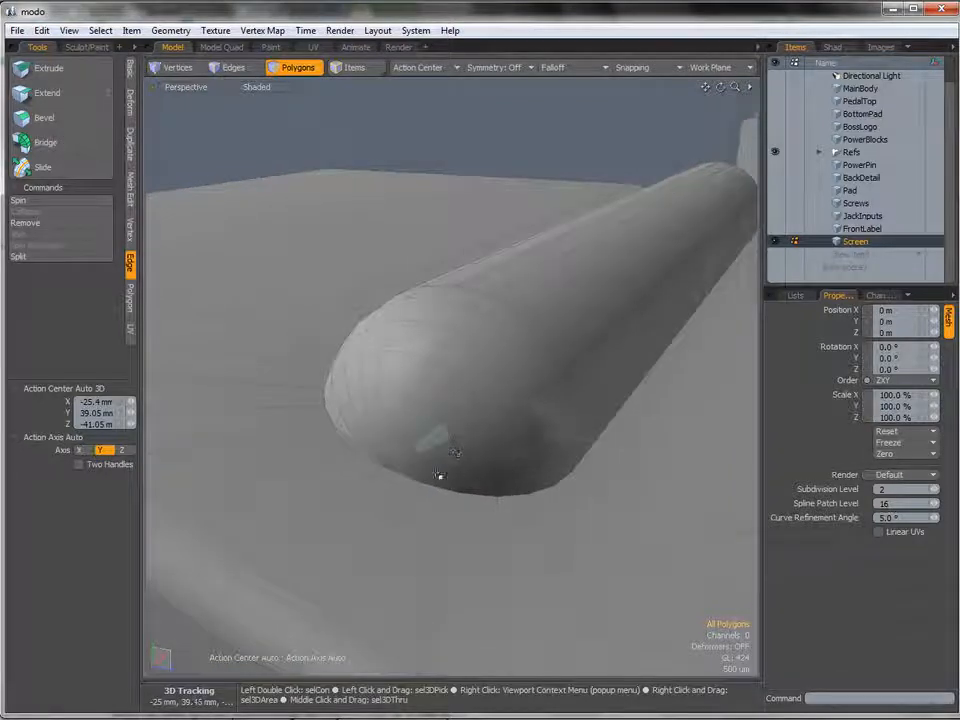
pyautogui.keyDown('alt'); pyautogui.moveTo(467, 489); pyautogui.dragTo(399, 493); pyautogui.keyUp('alt')
pyautogui.keyDown('alt'); pyautogui.moveTo(229, 287); pyautogui.dragTo(484, 435); pyautogui.keyUp('alt')
# Run an edge slice close around the bar's base from its open cut end along the raised side and onto the rounded end
pyautogui.press('c')
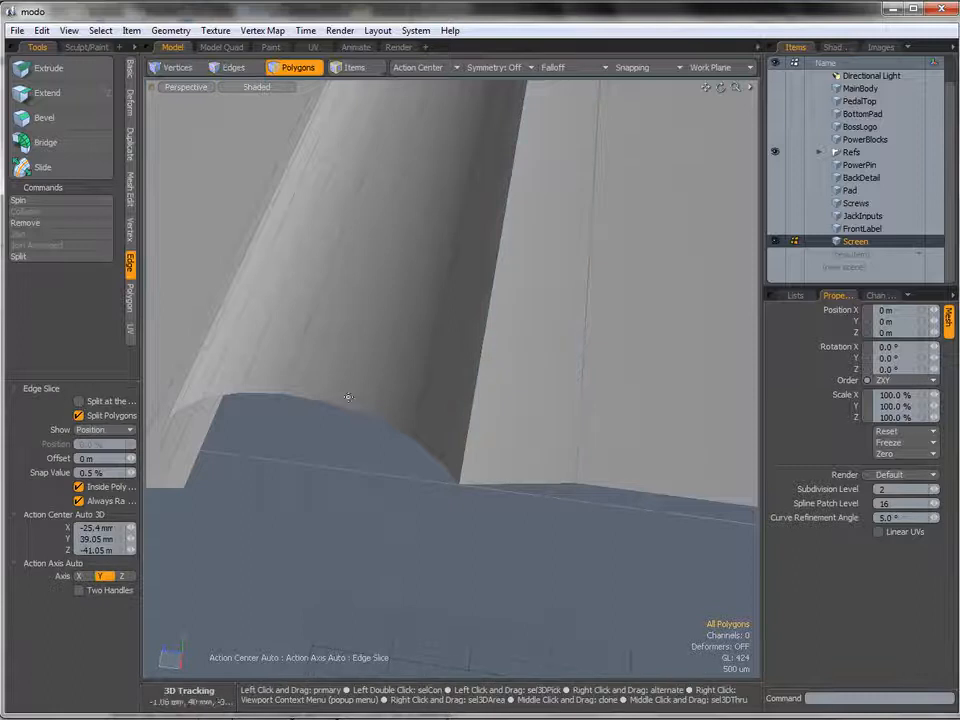
pyautogui.keyDown('alt'); pyautogui.moveTo(350, 397); pyautogui.dragTo(575, 478); pyautogui.keyUp('alt')
pyautogui.click(495, 456)
pyautogui.keyDown('alt'); pyautogui.keyDown('shift'); pyautogui.moveTo(575, 478); pyautogui.dragTo(448, 389); pyautogui.keyUp('shift'); pyautogui.keyUp('alt')
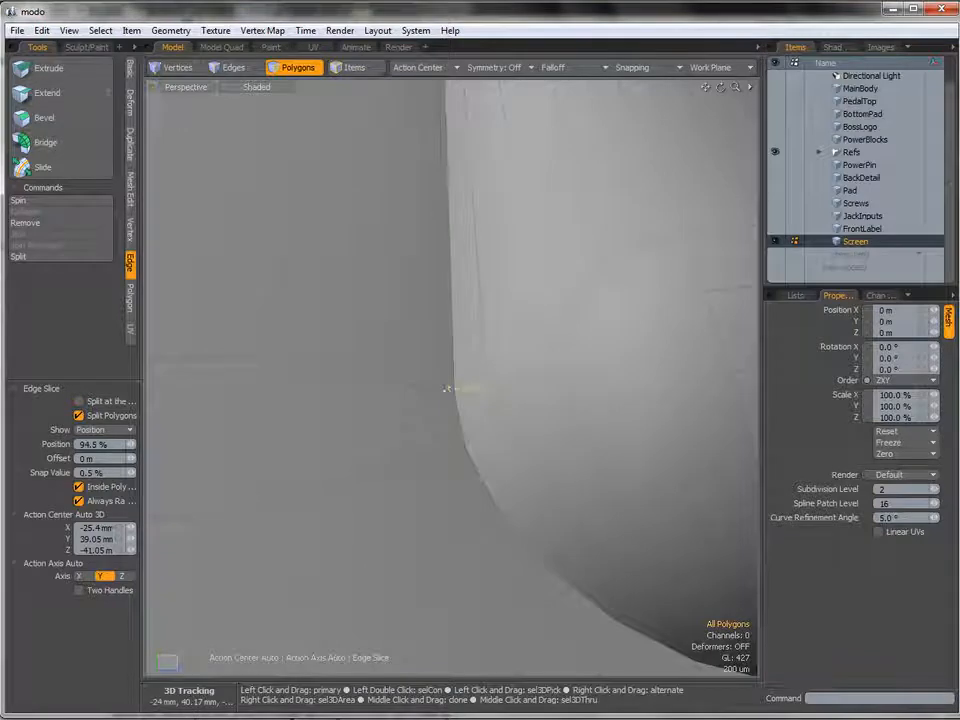
pyautogui.click(459, 447)
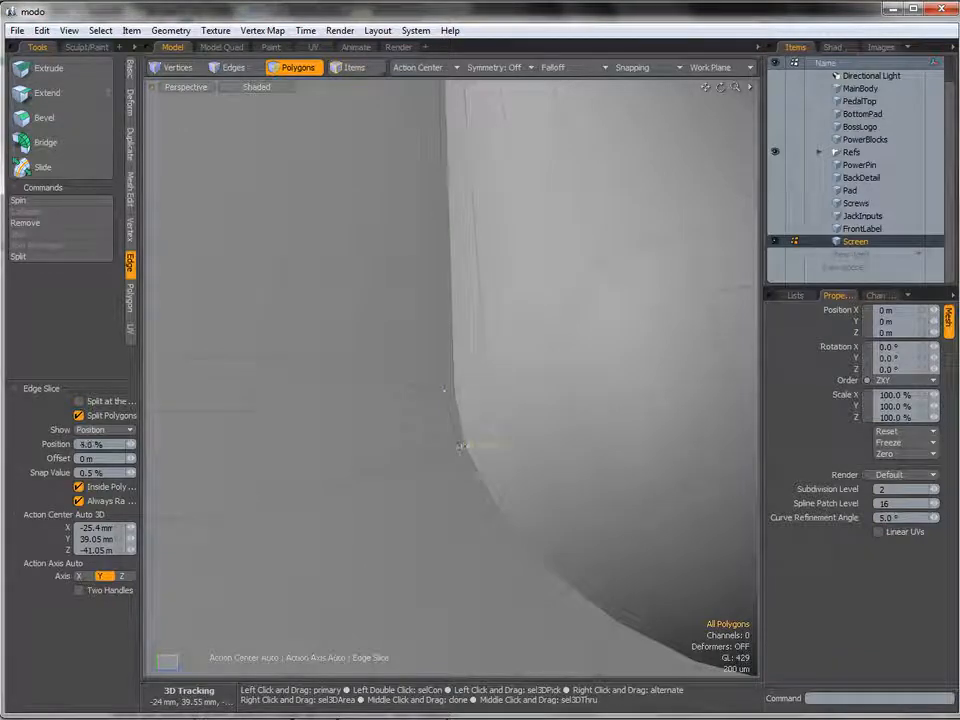
pyautogui.moveTo(495, 511); pyautogui.dragTo(490, 511)
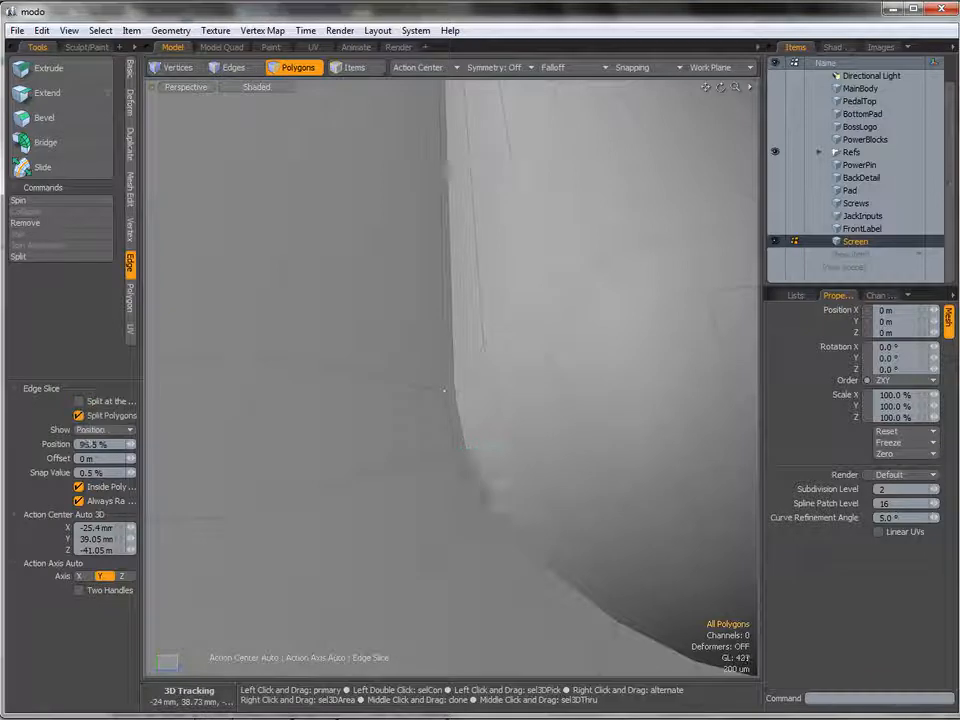
pyautogui.scroll(-2, 444, 390)
pyautogui.moveTo(437, 358); pyautogui.dragTo(485, 416)
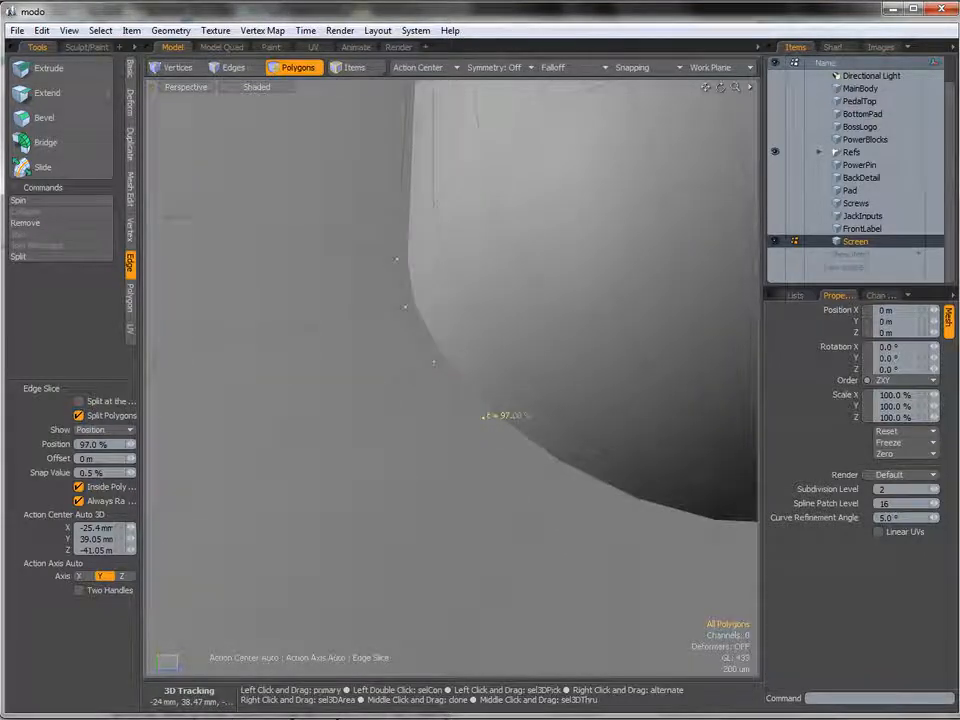
pyautogui.keyDown('alt'); pyautogui.moveTo(570, 461); pyautogui.dragTo(524, 442); pyautogui.keyUp('alt')
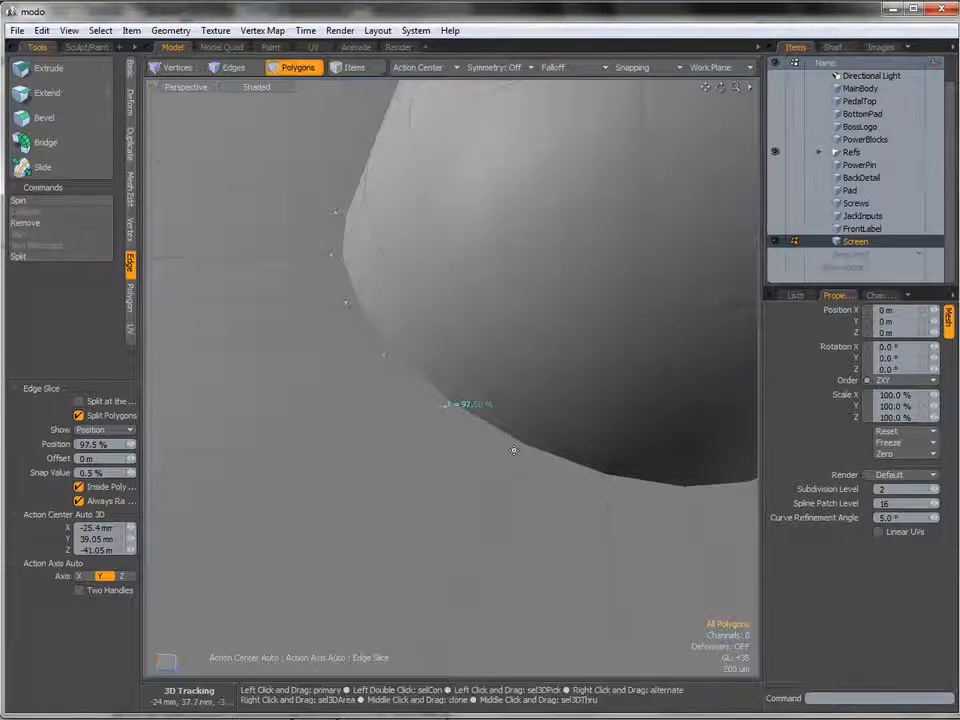
pyautogui.click(509, 453)
pyautogui.keyDown('alt'); pyautogui.moveTo(508, 470); pyautogui.dragTo(493, 463); pyautogui.keyUp('alt')
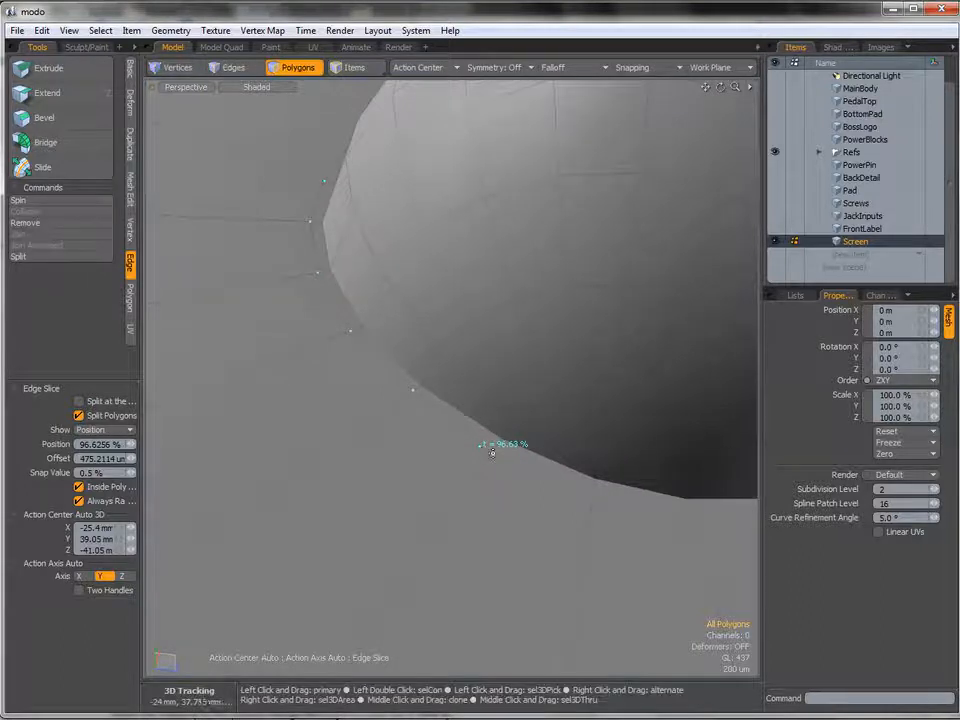
pyautogui.click(479, 470)
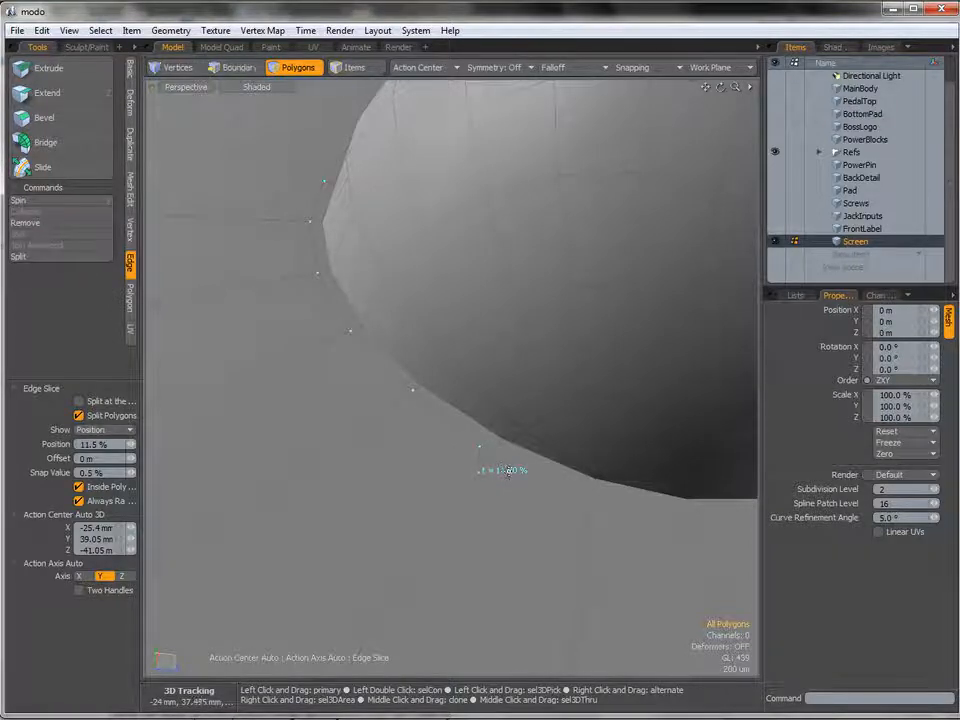
pyautogui.hotkey('ctrl', 'z')
pyautogui.hotkey('ctrl', 'z')
# Continue the edge slice around the rounded tip toward the lower side, placing each point within about 5% of the bar's base
pyautogui.click(499, 442)
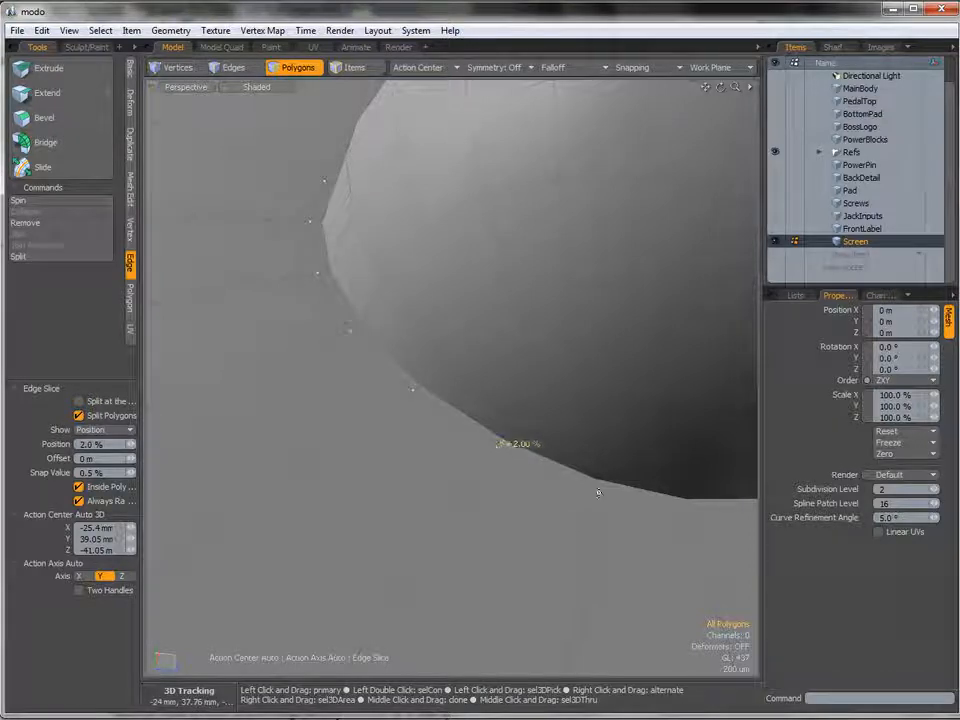
pyautogui.keyDown('alt'); pyautogui.keyDown('shift'); pyautogui.moveTo(604, 445); pyautogui.dragTo(433, 430); pyautogui.keyUp('shift'); pyautogui.keyUp('alt')
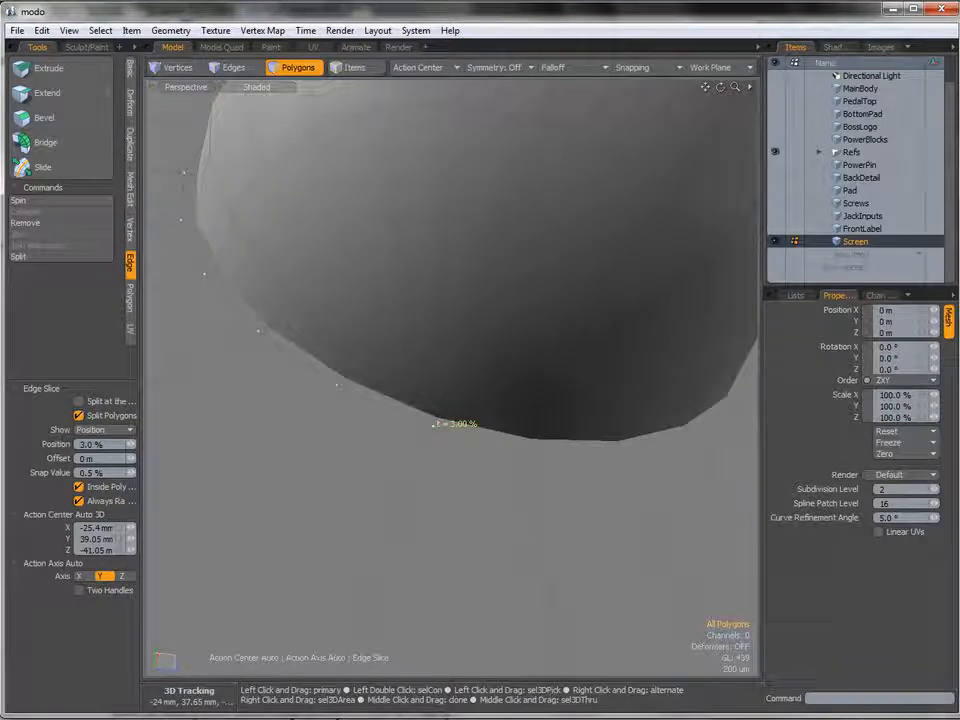
pyautogui.click(533, 443)
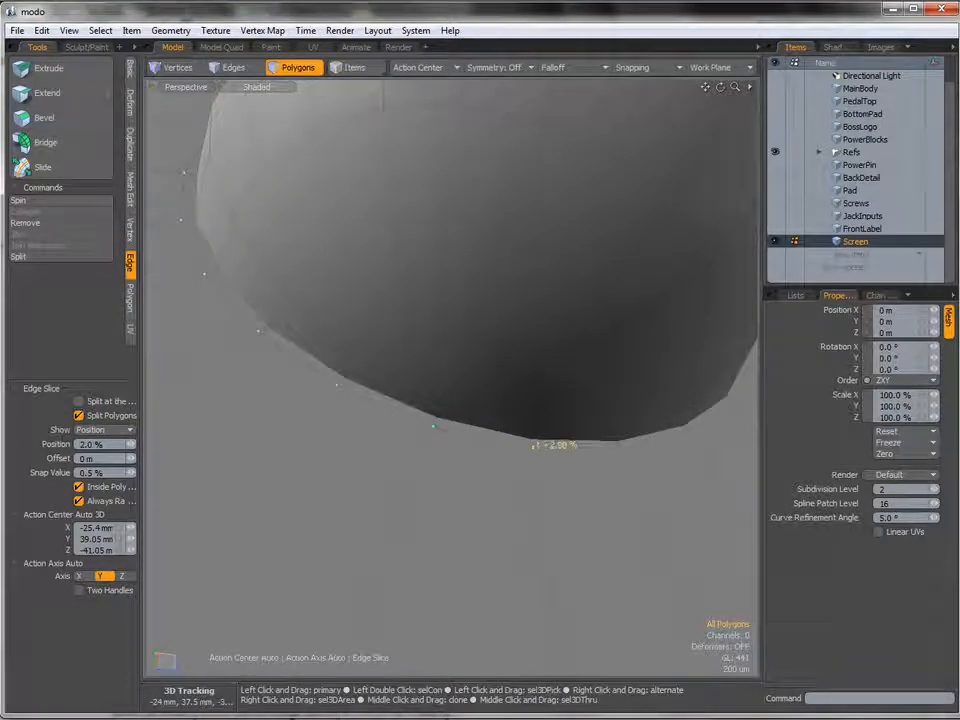
pyautogui.click(621, 447)
pyautogui.click(662, 431)
pyautogui.keyDown('alt'); pyautogui.moveTo(662, 431); pyautogui.dragTo(545, 418); pyautogui.keyUp('alt')
pyautogui.click(545, 421)
pyautogui.click(605, 395)
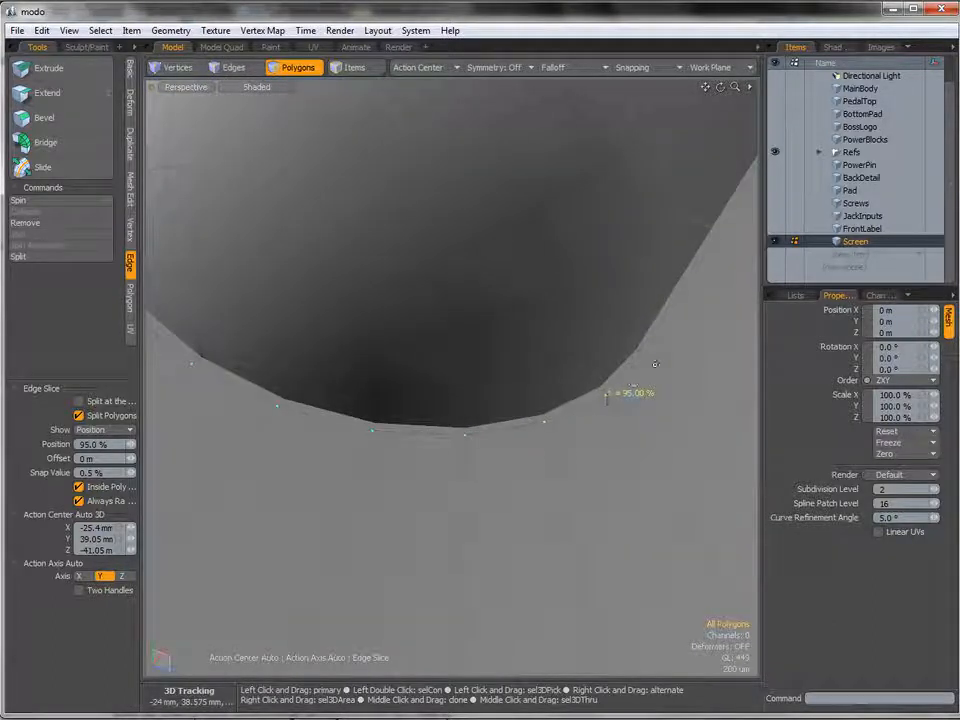
# Carry the edge slice along the bar's lower side to the open cut end and finish the slice
pyautogui.click(645, 354)
pyautogui.keyDown('alt'); pyautogui.moveTo(604, 399); pyautogui.dragTo(212, 493); pyautogui.keyUp('alt')
pyautogui.keyDown('alt'); pyautogui.keyDown('shift'); pyautogui.moveTo(606, 370); pyautogui.dragTo(460, 390); pyautogui.keyUp('shift'); pyautogui.keyUp('alt')
pyautogui.click(525, 320)
pyautogui.press('space')
# Examine the sliced ring around the bar's rounded end with all connected polygons of the mesh highlighted
pyautogui.keyDown('ctrl'); pyautogui.keyDown('alt'); pyautogui.moveTo(641, 392); pyautogui.dragTo(580, 420); pyautogui.keyUp('alt'); pyautogui.keyUp('ctrl')
pyautogui.keyDown('ctrl'); pyautogui.keyDown('alt'); pyautogui.moveTo(580, 420); pyautogui.dragTo(470, 365); pyautogui.keyUp('alt'); pyautogui.keyUp('ctrl')
pyautogui.keyDown('ctrl'); pyautogui.keyDown('alt'); pyautogui.moveTo(470, 365); pyautogui.dragTo(412, 330); pyautogui.keyUp('alt'); pyautogui.keyUp('ctrl')
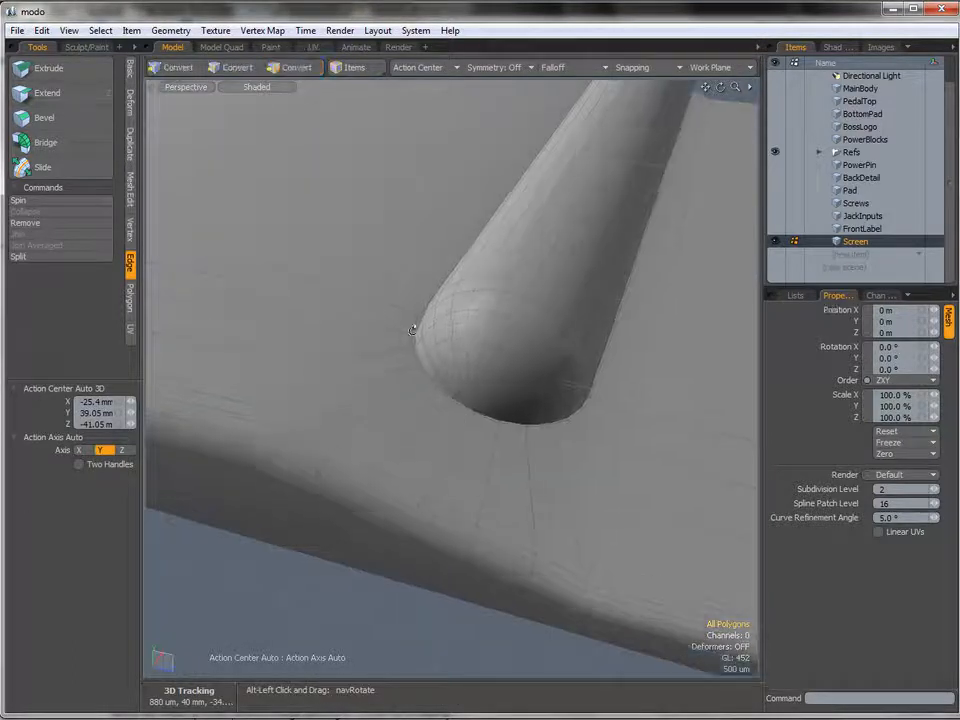
pyautogui.keyDown('ctrl'); pyautogui.keyDown('alt'); pyautogui.moveTo(546, 345); pyautogui.dragTo(402, 371); pyautogui.keyUp('alt'); pyautogui.keyUp('ctrl')
pyautogui.keyDown('alt'); pyautogui.moveTo(402, 371); pyautogui.dragTo(446, 395); pyautogui.keyUp('alt')
pyautogui.doubleClick(491, 363)
pyautogui.click(651, 528)
# Switch to the top view and check the plate's polygon layout against the screw and label positions in the reference image
pyautogui.hotkey('ctrl', 'space')
pyautogui.click(516, 402)
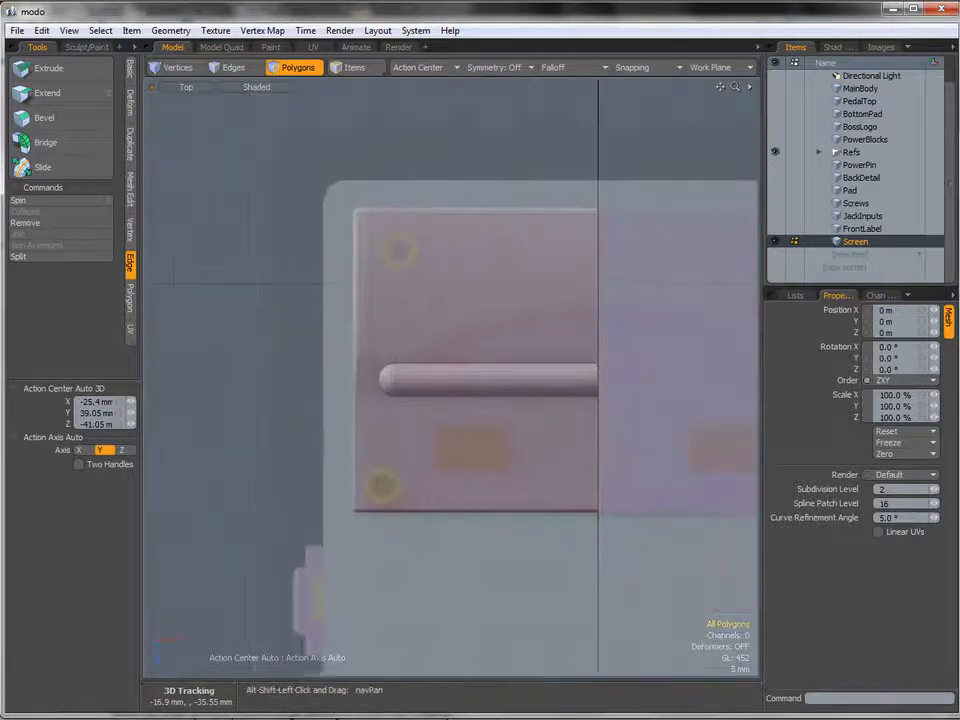
pyautogui.keyDown('ctrl'); pyautogui.keyDown('alt'); pyautogui.moveTo(572, 402); pyautogui.dragTo(584, 402); pyautogui.keyUp('alt'); pyautogui.keyUp('ctrl')
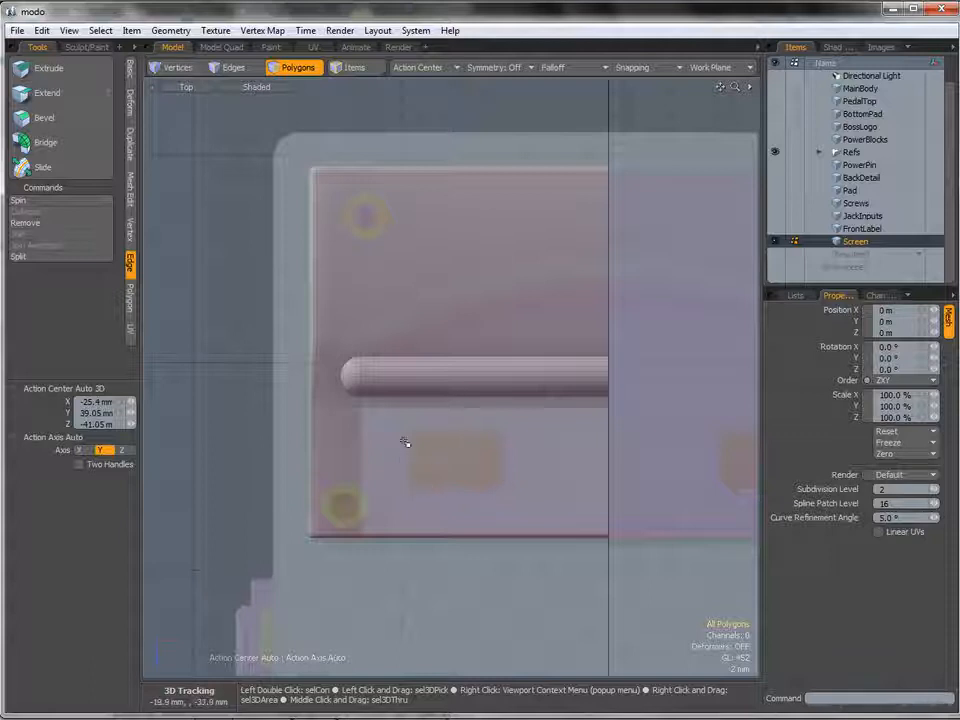
pyautogui.doubleClick(430, 492)
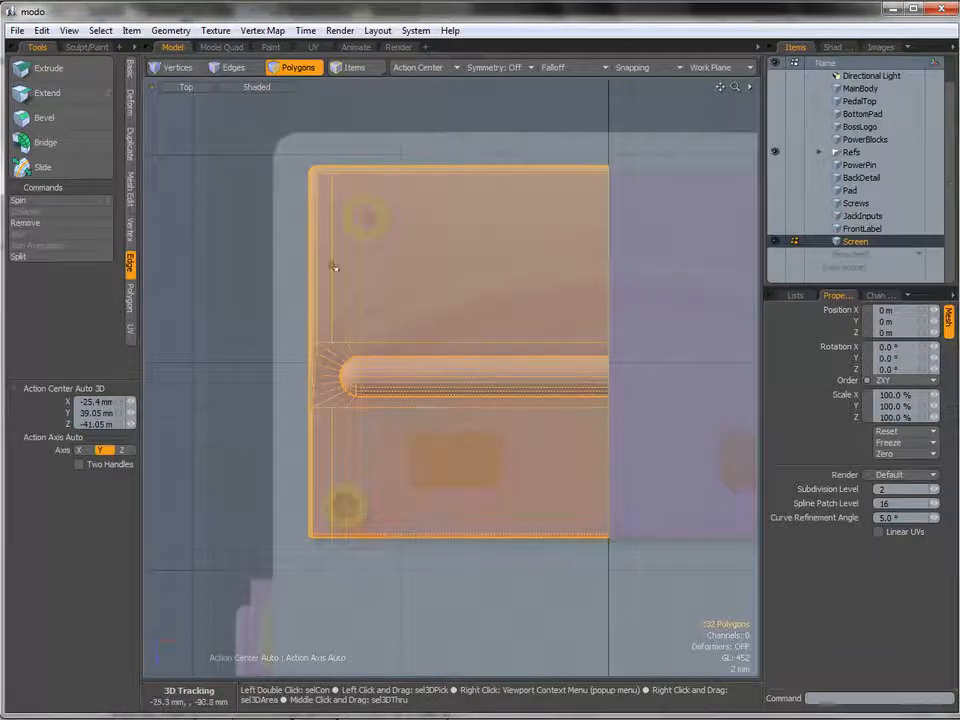
pyautogui.click(652, 340)
pyautogui.keyDown('ctrl'); pyautogui.keyDown('alt'); pyautogui.moveTo(415, 399); pyautogui.dragTo(440, 399); pyautogui.keyUp('alt'); pyautogui.keyUp('ctrl')
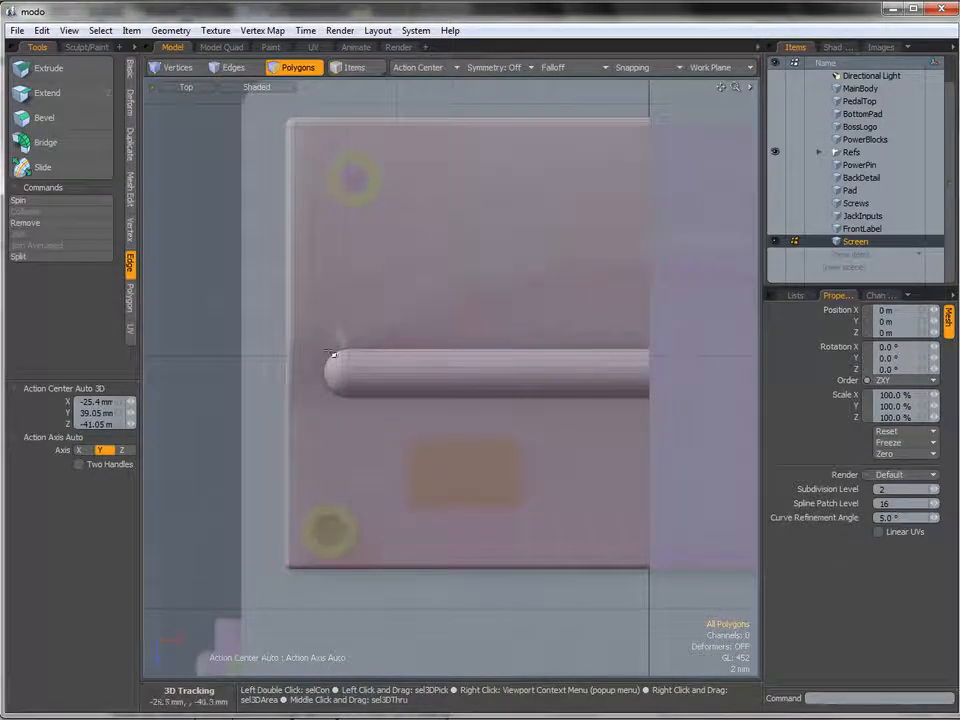
pyautogui.keyDown('alt'); pyautogui.moveTo(536, 394); pyautogui.dragTo(520, 421); pyautogui.keyUp('alt')
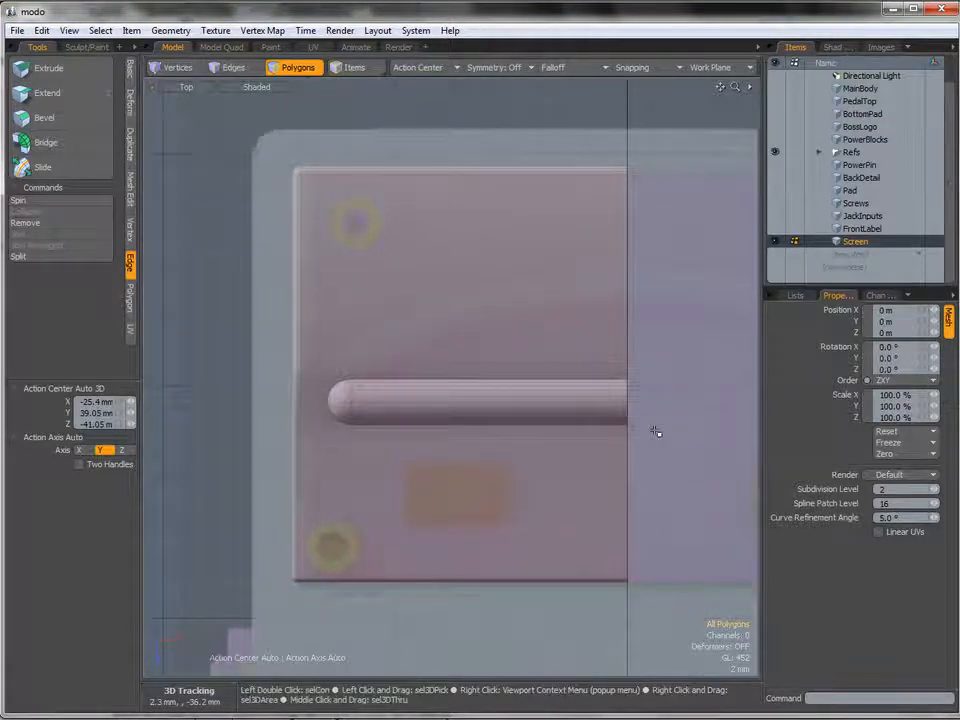
# Save the scene as a new file named 14_screenIntegrated
pyautogui.click(18, 30)
pyautogui.click(72, 331)
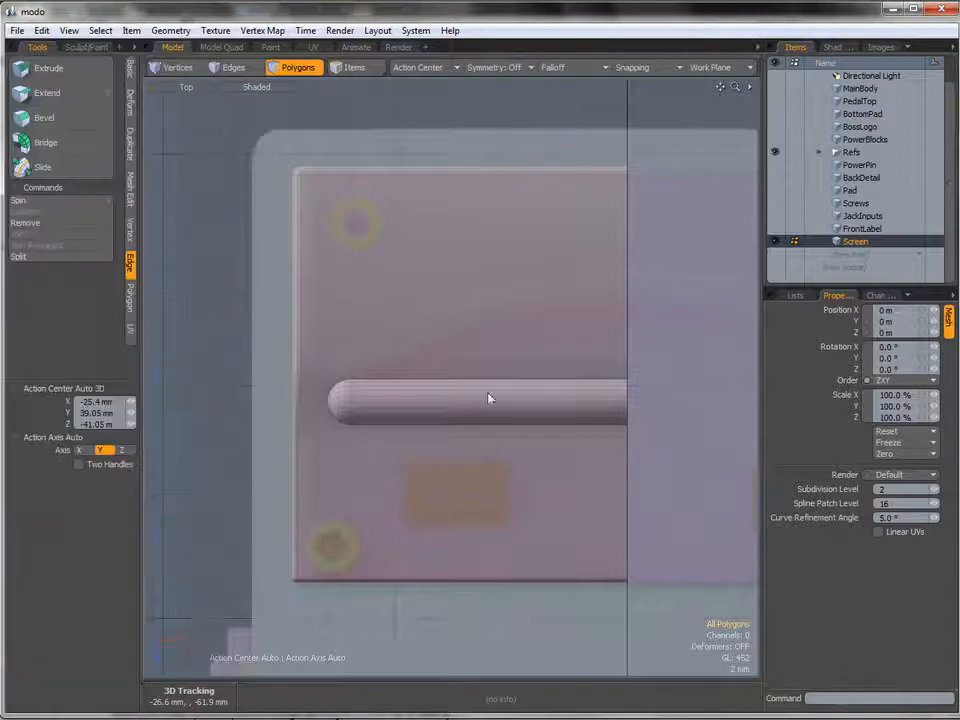
pyautogui.write('14')
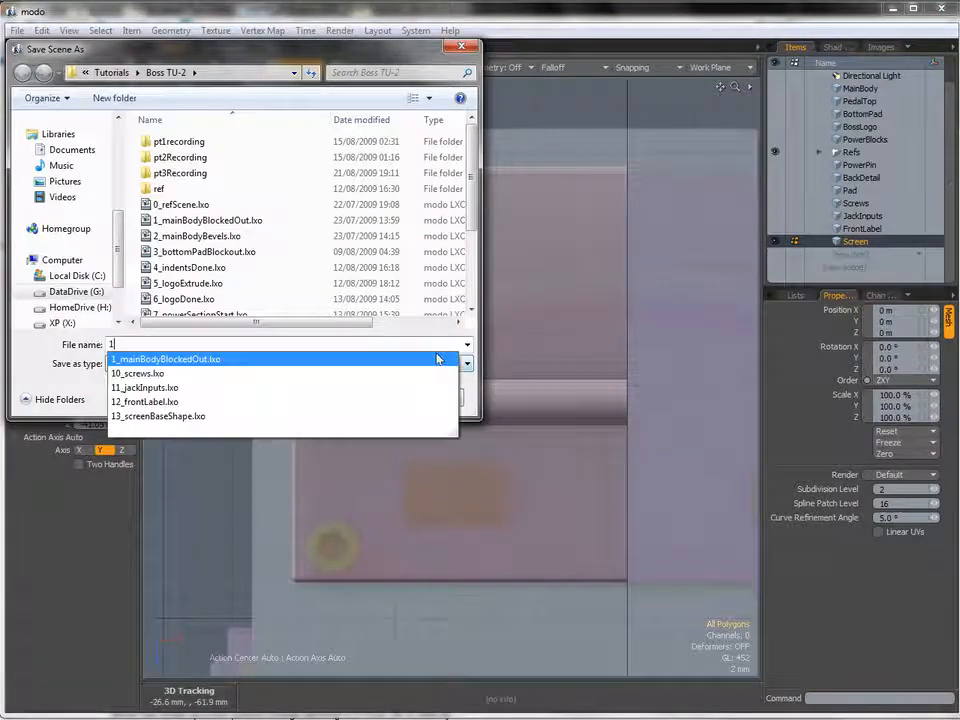
pyautogui.write('_screenIntegrated')
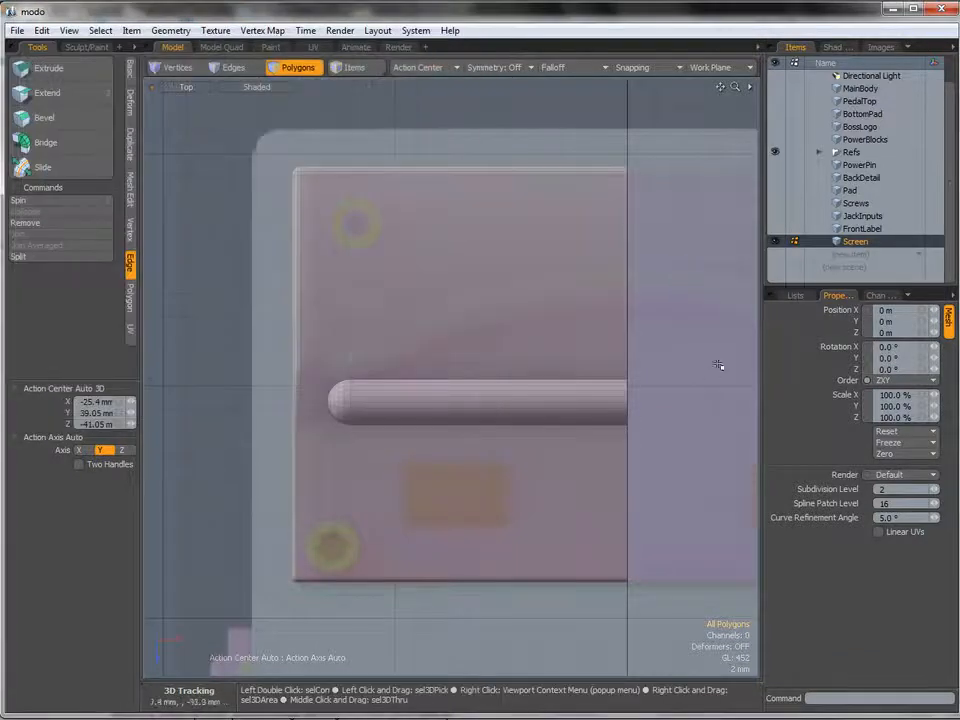
# Examine the edges at the bar's open end, around its rounded tip and along its length to compare their density
pyautogui.keyDown('alt'); pyautogui.keyDown('shift'); pyautogui.moveTo(506, 373); pyautogui.dragTo(364, 377); pyautogui.keyUp('shift'); pyautogui.keyUp('alt')
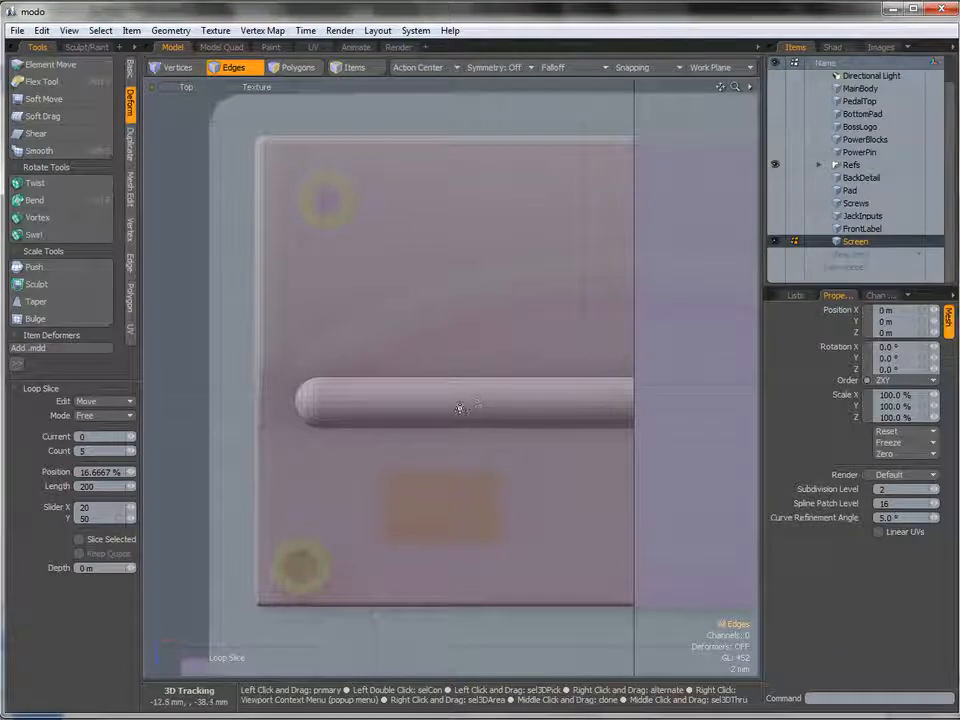
pyautogui.press('space')
pyautogui.moveTo(676, 384)
pyautogui.mouseDown(button='right')
pyautogui.moveTo(602, 317)
pyautogui.moveTo(752, 457)
pyautogui.moveTo(748, 420)
pyautogui.mouseUp(button='right')
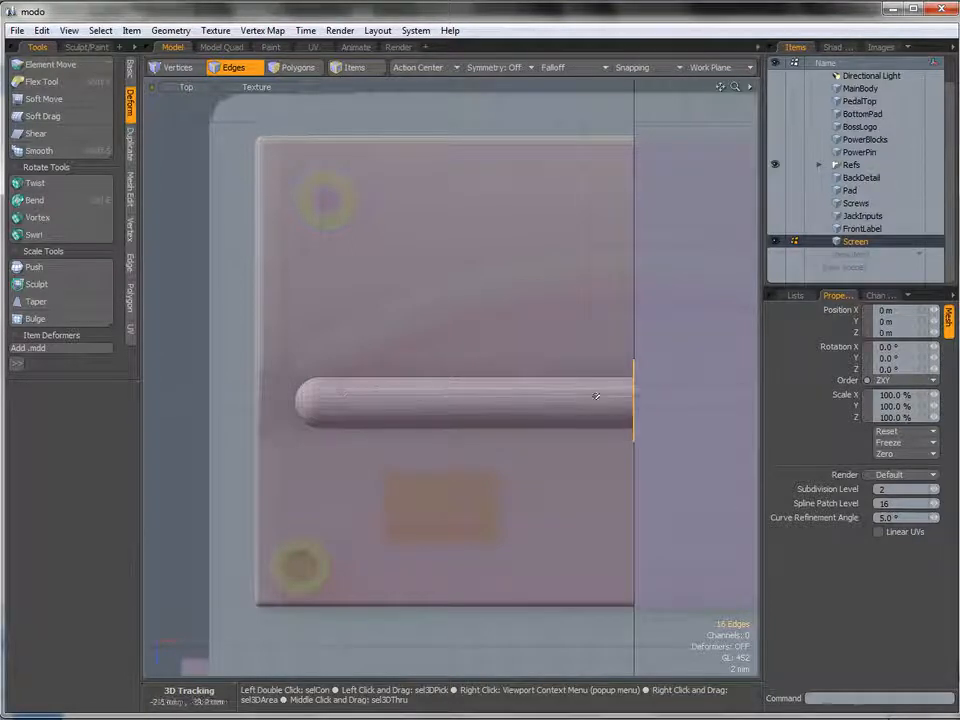
pyautogui.moveTo(354, 490)
pyautogui.mouseDown(button='right')
pyautogui.moveTo(373, 334)
pyautogui.moveTo(199, 396)
pyautogui.moveTo(215, 430)
pyautogui.mouseUp(button='right')
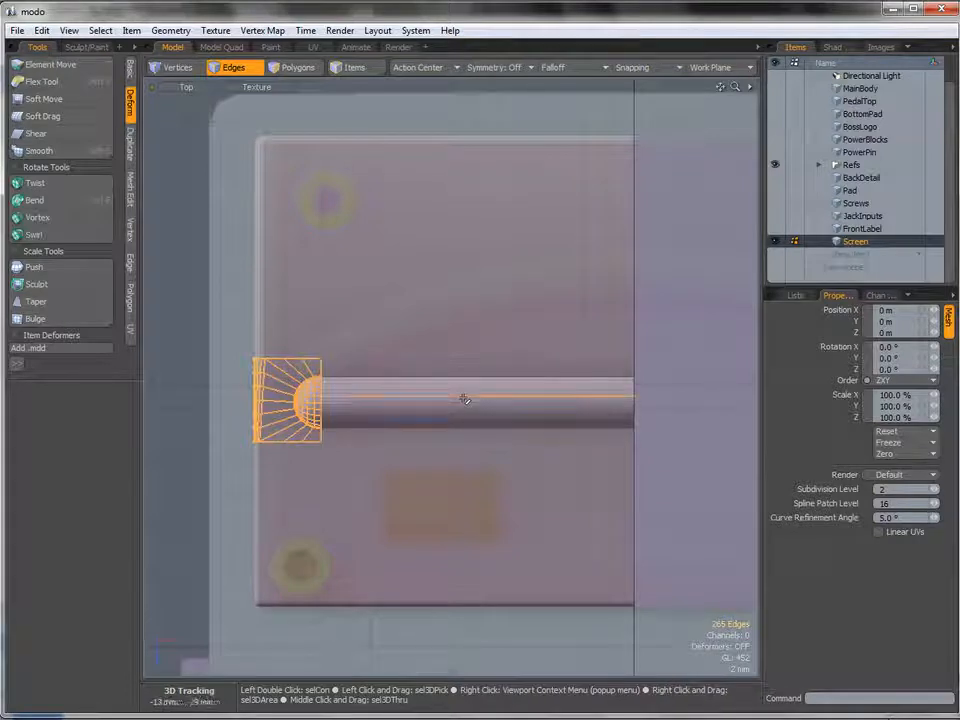
pyautogui.press('BackSpace')
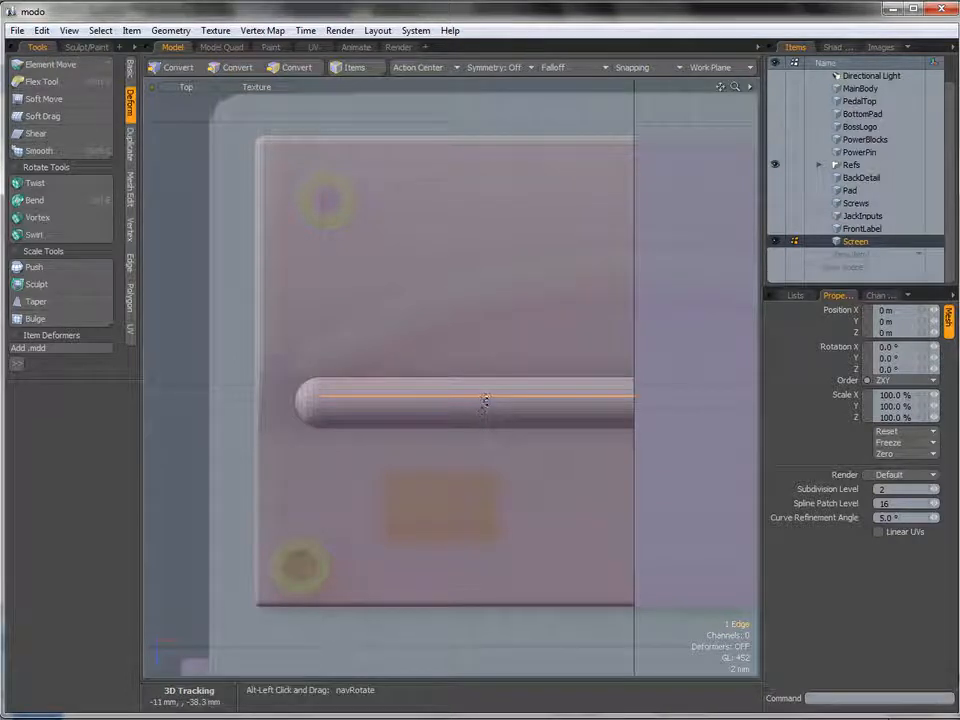
# Loop slice across the bar and plate through the bar's long edges with a count of 32
pyautogui.hotkey('alt', 'c')
pyautogui.click(477, 400)
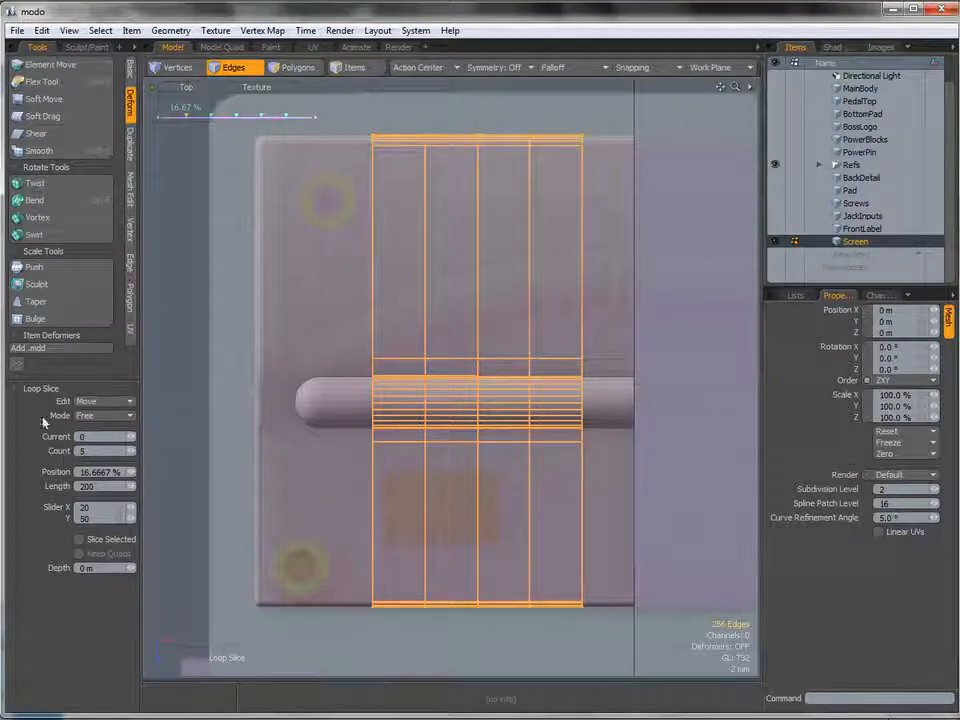
pyautogui.moveTo(86, 450); pyautogui.dragTo(62, 456)
pyautogui.write('32')
pyautogui.press('Return')
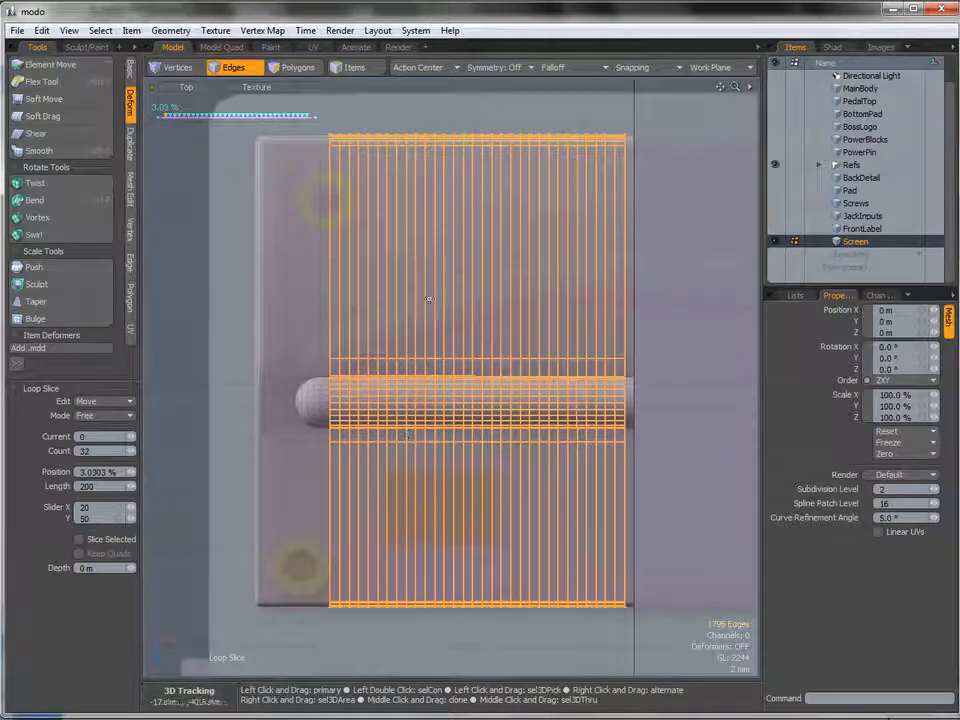
# Set the loop slice count to 36, check the spacing against the rounded tip's polygons, and finish the slice
pyautogui.keyDown('alt'); pyautogui.keyDown('shift'); pyautogui.moveTo(408, 372); pyautogui.dragTo(448, 350); pyautogui.keyUp('shift'); pyautogui.keyUp('alt')
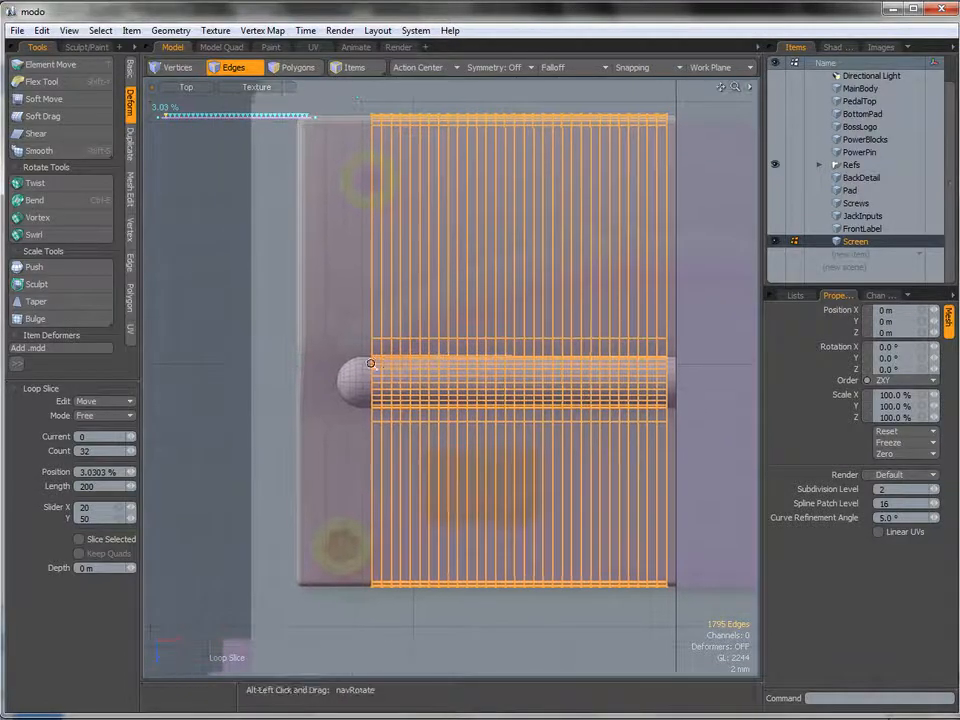
pyautogui.keyDown('ctrl'); pyautogui.keyDown('alt'); pyautogui.moveTo(369, 363); pyautogui.dragTo(439, 396); pyautogui.keyUp('alt'); pyautogui.keyUp('ctrl')
pyautogui.moveTo(372, 385)
pyautogui.keyDown('ctrl'); pyautogui.keyDown('alt'); pyautogui.mouseDown()
pyautogui.moveTo(408, 398)
pyautogui.moveTo(407, 416)
pyautogui.moveTo(390, 382)
pyautogui.mouseUp(); pyautogui.keyUp('alt'); pyautogui.keyUp('ctrl')
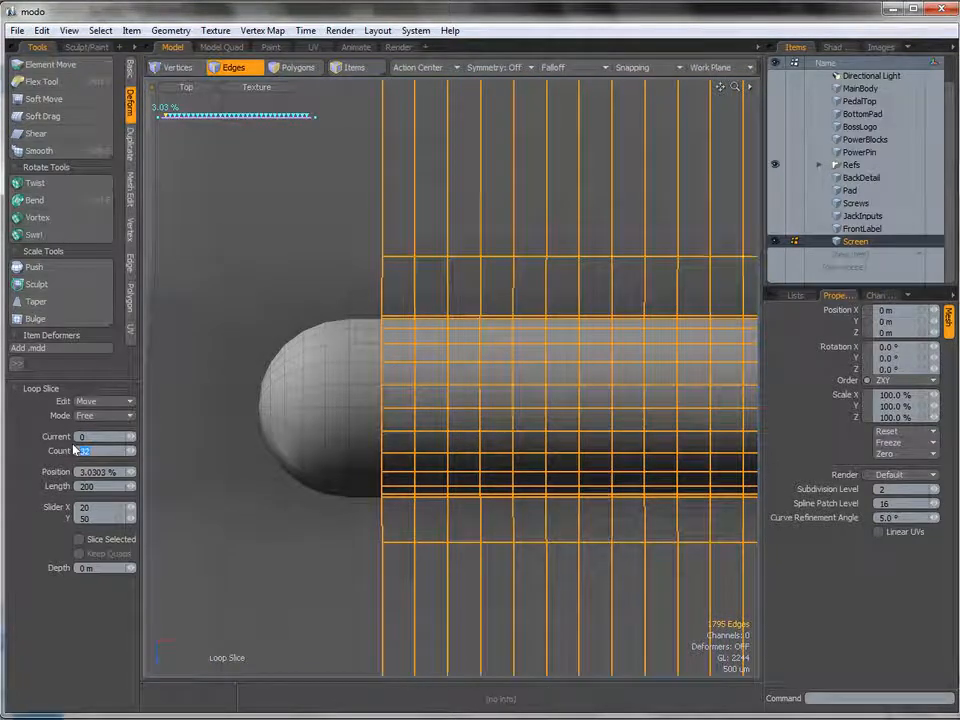
pyautogui.press('Return')
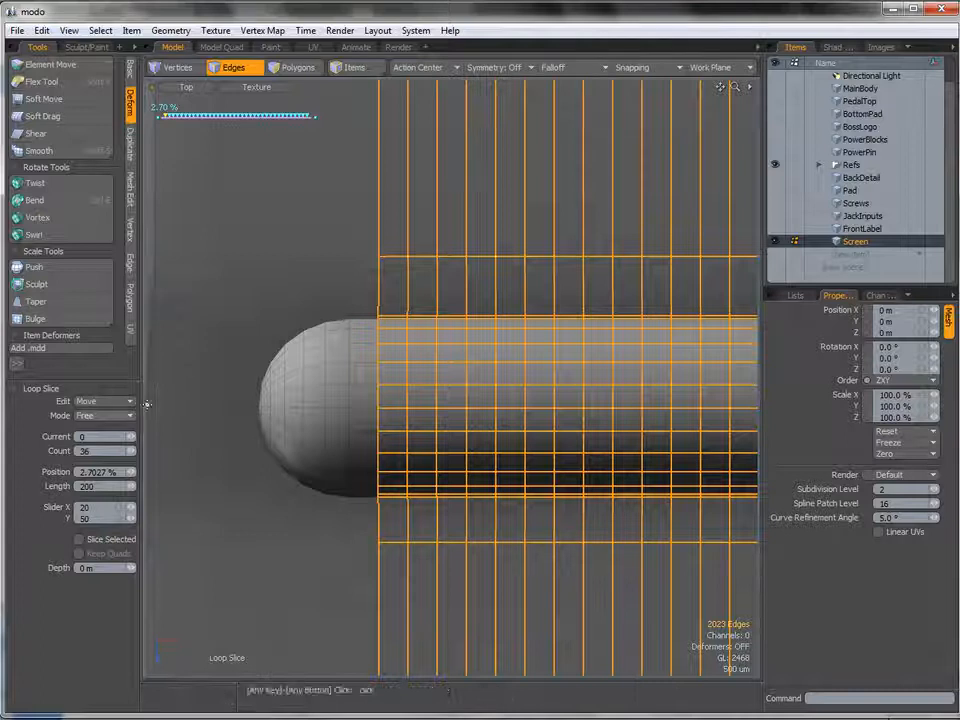
pyautogui.keyDown('alt'); pyautogui.moveTo(399, 377); pyautogui.dragTo(355, 345); pyautogui.keyUp('alt')
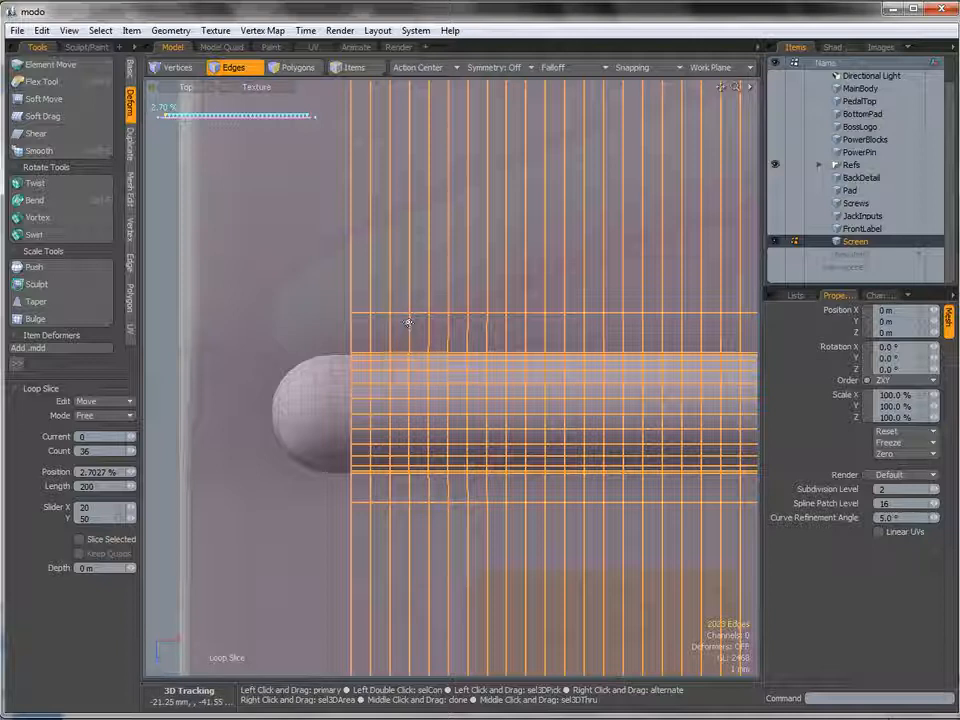
pyautogui.keyDown('alt'); pyautogui.keyDown('shift'); pyautogui.moveTo(431, 297); pyautogui.dragTo(432, 311); pyautogui.keyUp('shift'); pyautogui.keyUp('alt')
pyautogui.keyDown('ctrl'); pyautogui.keyDown('alt'); pyautogui.moveTo(501, 384); pyautogui.dragTo(412, 382); pyautogui.keyUp('alt'); pyautogui.keyUp('ctrl')
pyautogui.moveTo(482, 366)
pyautogui.keyDown('alt'); pyautogui.keyDown('shift'); pyautogui.mouseDown()
pyautogui.moveTo(412, 333)
pyautogui.moveTo(432, 368)
pyautogui.moveTo(470, 368)
pyautogui.mouseUp(); pyautogui.keyUp('shift'); pyautogui.keyUp('alt')
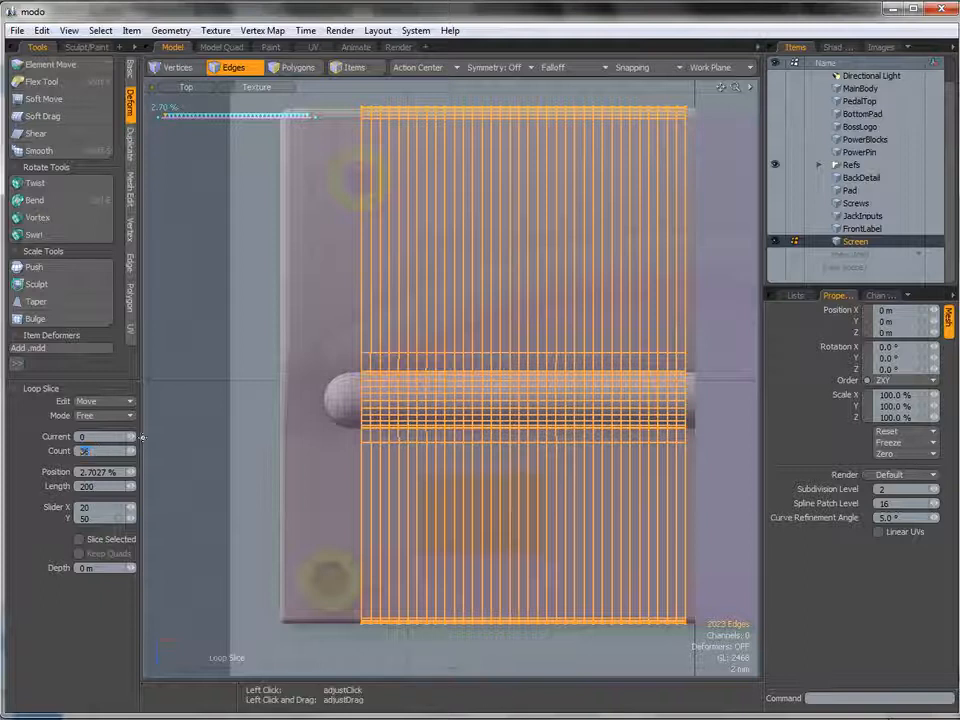
pyautogui.press('q')
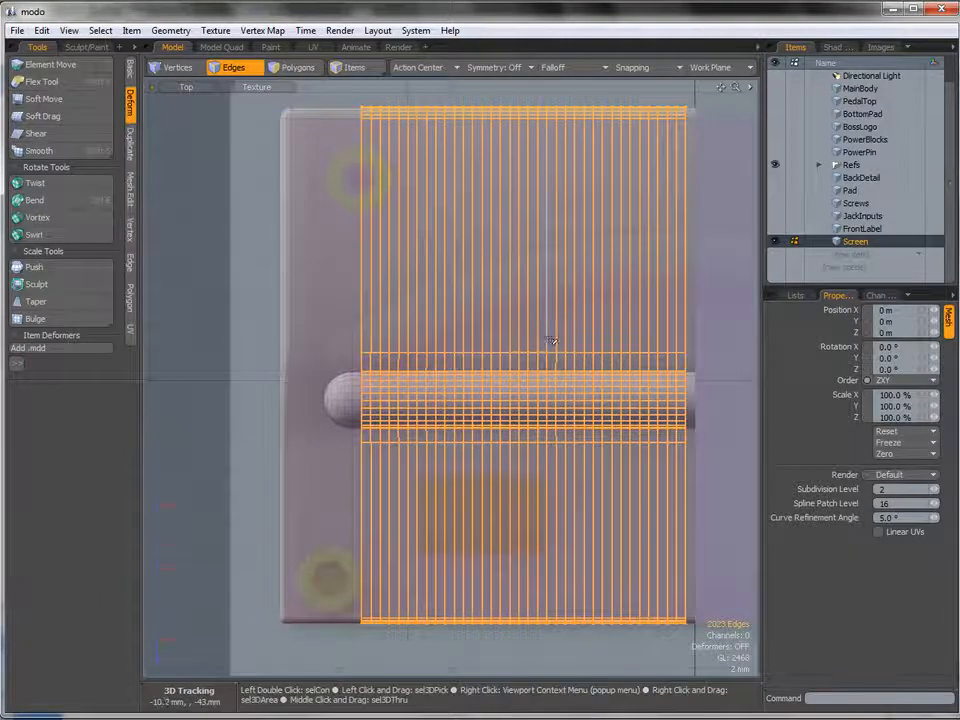
# Try moving the column of bar vertices at the open end toward the plate's upper edge
pyautogui.keyDown('alt'); pyautogui.keyDown('shift'); pyautogui.moveTo(657, 353); pyautogui.dragTo(628, 356); pyautogui.keyUp('shift'); pyautogui.keyUp('alt')
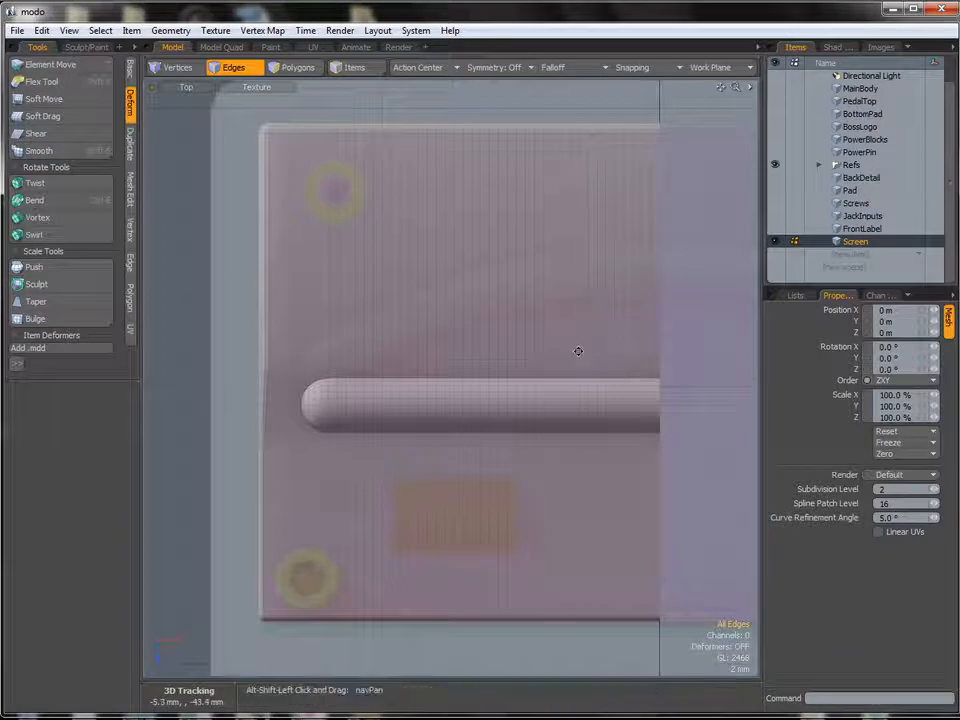
pyautogui.keyDown('alt'); pyautogui.keyDown('shift'); pyautogui.moveTo(578, 351); pyautogui.dragTo(527, 328); pyautogui.keyUp('shift'); pyautogui.keyUp('alt')
pyautogui.moveTo(615, 394)
pyautogui.keyDown('ctrl'); pyautogui.keyDown('alt'); pyautogui.mouseDown()
pyautogui.moveTo(613, 384)
pyautogui.moveTo(607, 413)
pyautogui.mouseUp(); pyautogui.keyUp('alt'); pyautogui.keyUp('ctrl')
pyautogui.press('3')
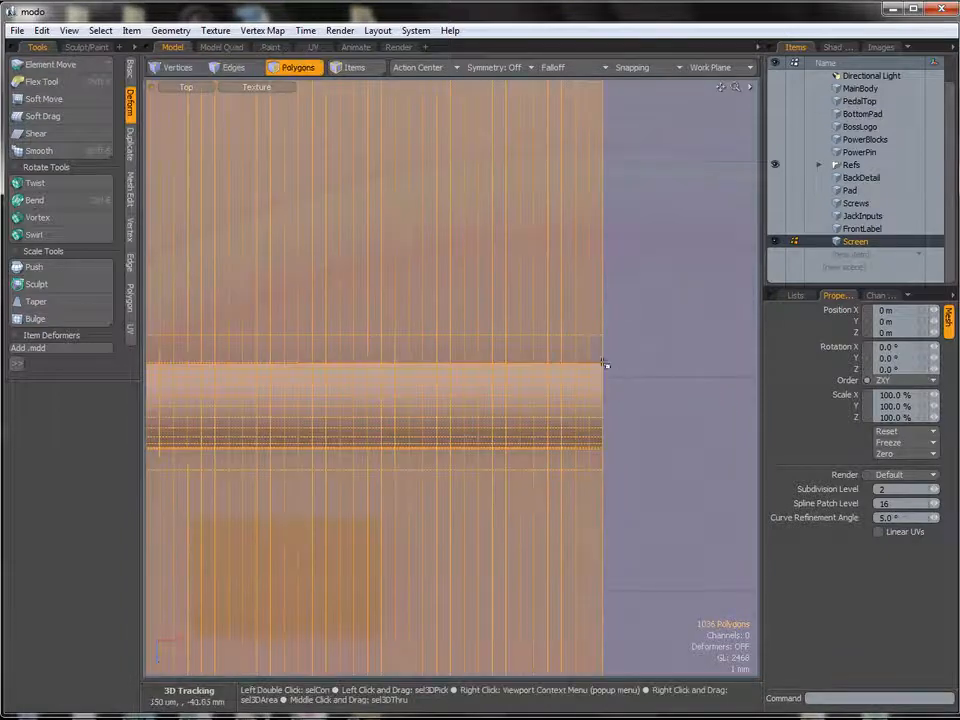
pyautogui.press('1')
pyautogui.moveTo(613, 303)
pyautogui.mouseDown(button='right')
pyautogui.moveTo(625, 479)
pyautogui.moveTo(598, 488)
pyautogui.mouseUp(button='right')
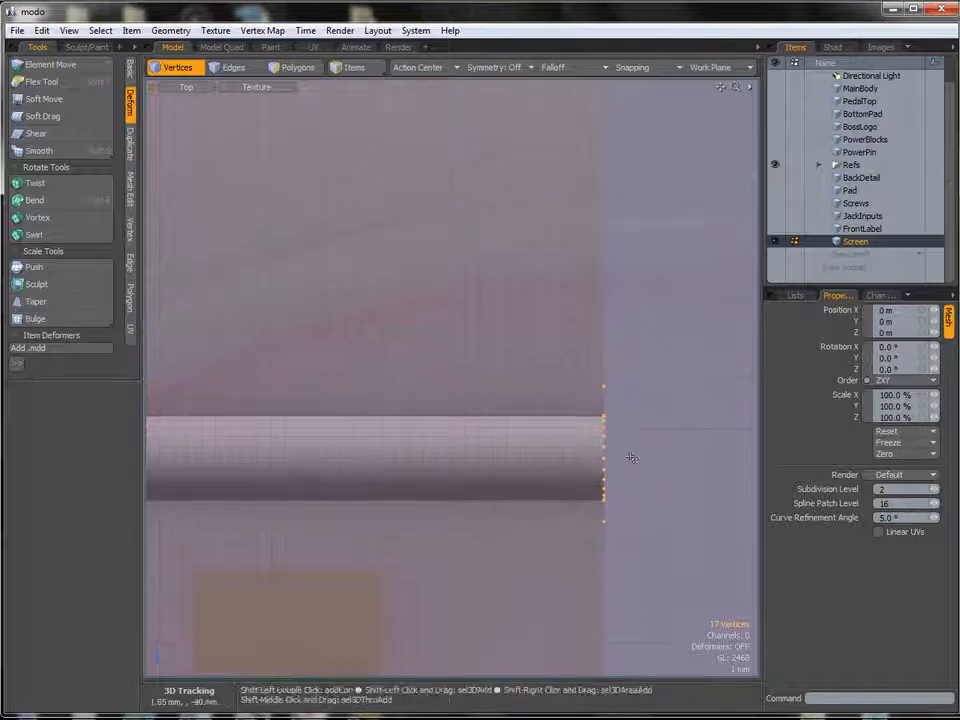
pyautogui.press('w')
pyautogui.moveTo(604, 524); pyautogui.dragTo(604, 320)
# Try moving the second column of bar vertices by about -9.55 mm in Z, and undo both column moves
pyautogui.press('q')
pyautogui.moveTo(613, 393)
pyautogui.mouseDown(button='right')
pyautogui.moveTo(589, 446)
pyautogui.moveTo(590, 530)
pyautogui.mouseUp(button='right')
pyautogui.press('w')
pyautogui.moveTo(590, 533); pyautogui.dragTo(591, 328)
pyautogui.keyDown('ctrl'); pyautogui.keyDown('alt'); pyautogui.moveTo(624, 377); pyautogui.dragTo(554, 372); pyautogui.keyUp('alt'); pyautogui.keyUp('ctrl')
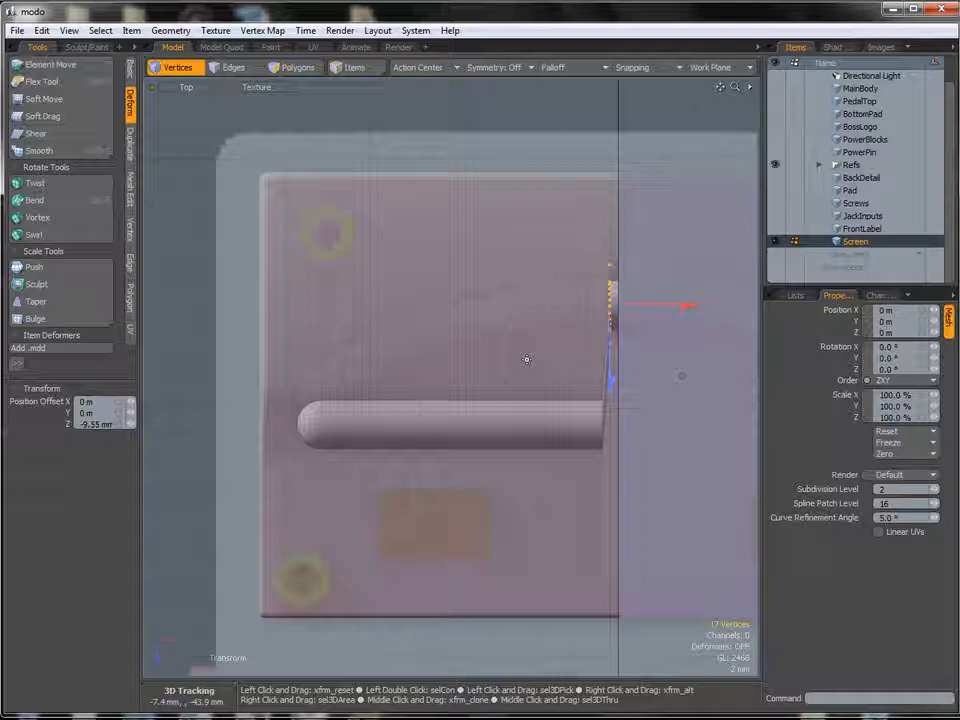
pyautogui.hotkey('ctrl', 'z')
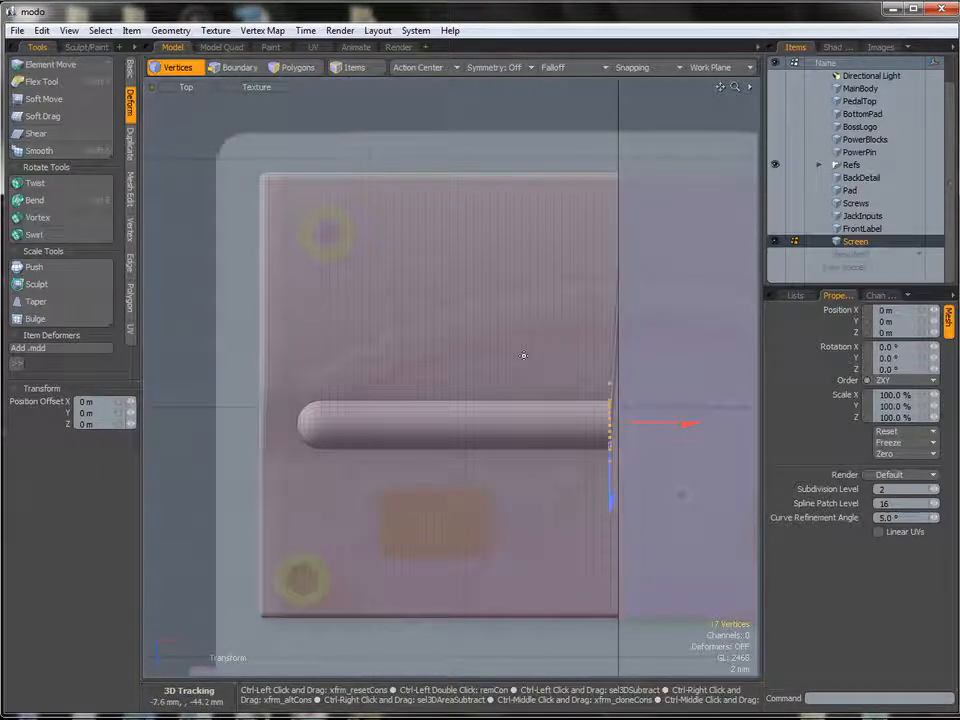
pyautogui.hotkey('ctrl', 'z')
pyautogui.hotkey('ctrl', 'z')
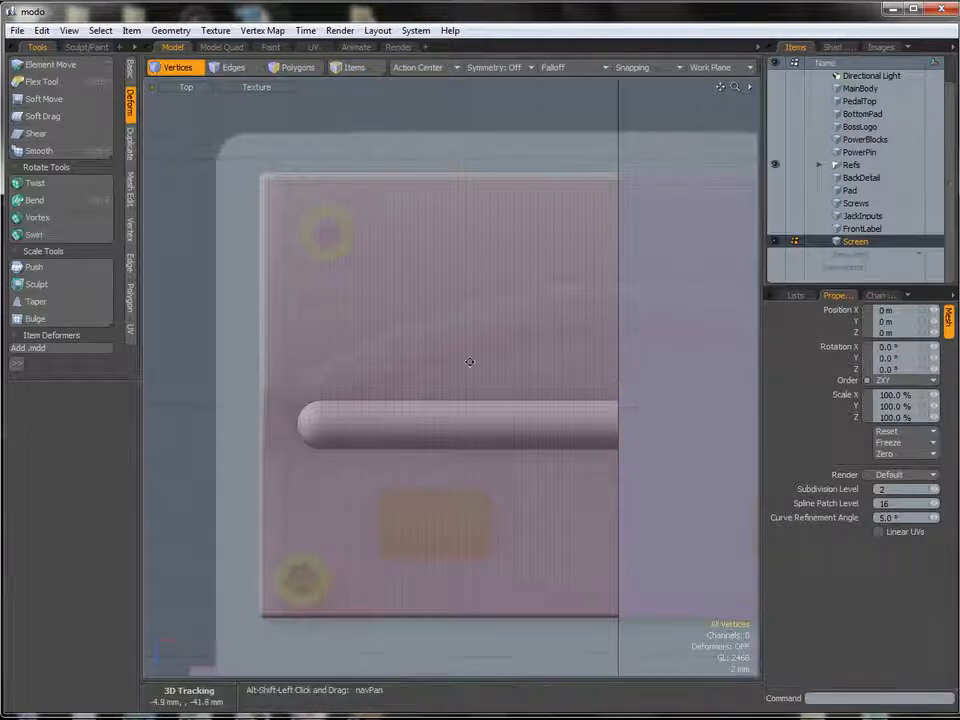
# Select all vertices of the bar together with the support rows just above and below it
pyautogui.keyDown('alt'); pyautogui.keyDown('shift'); pyautogui.moveTo(470, 362); pyautogui.dragTo(457, 357); pyautogui.keyUp('shift'); pyautogui.keyUp('alt')
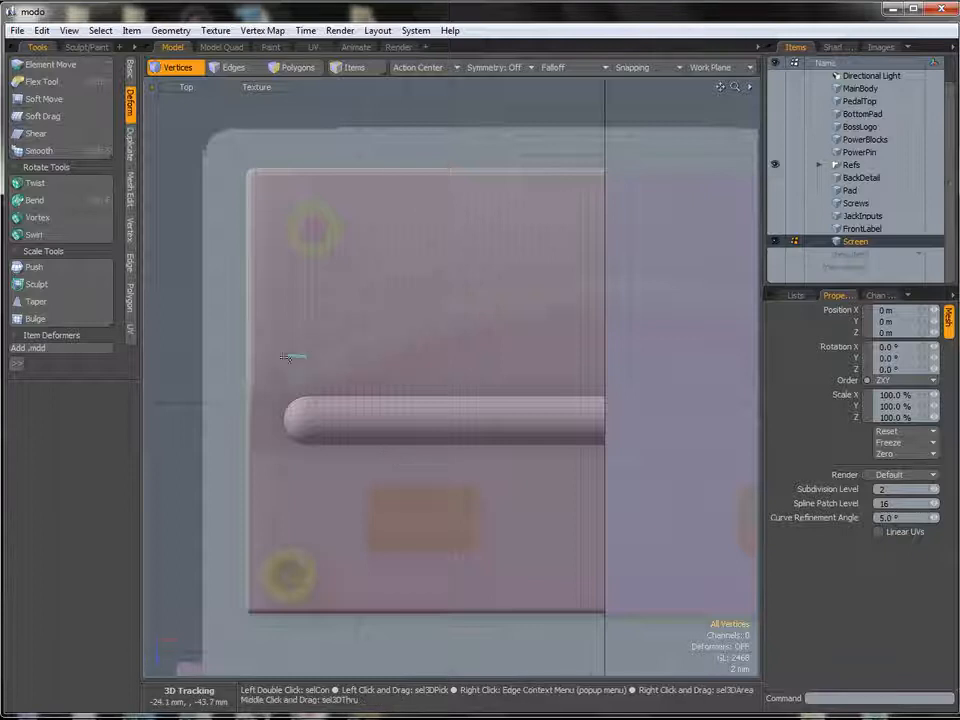
pyautogui.moveTo(278, 483)
pyautogui.mouseDown(button='right')
pyautogui.moveTo(640, 486)
pyautogui.moveTo(677, 401)
pyautogui.moveTo(684, 352)
pyautogui.mouseUp(button='right')
pyautogui.scroll(2, 370, 402)
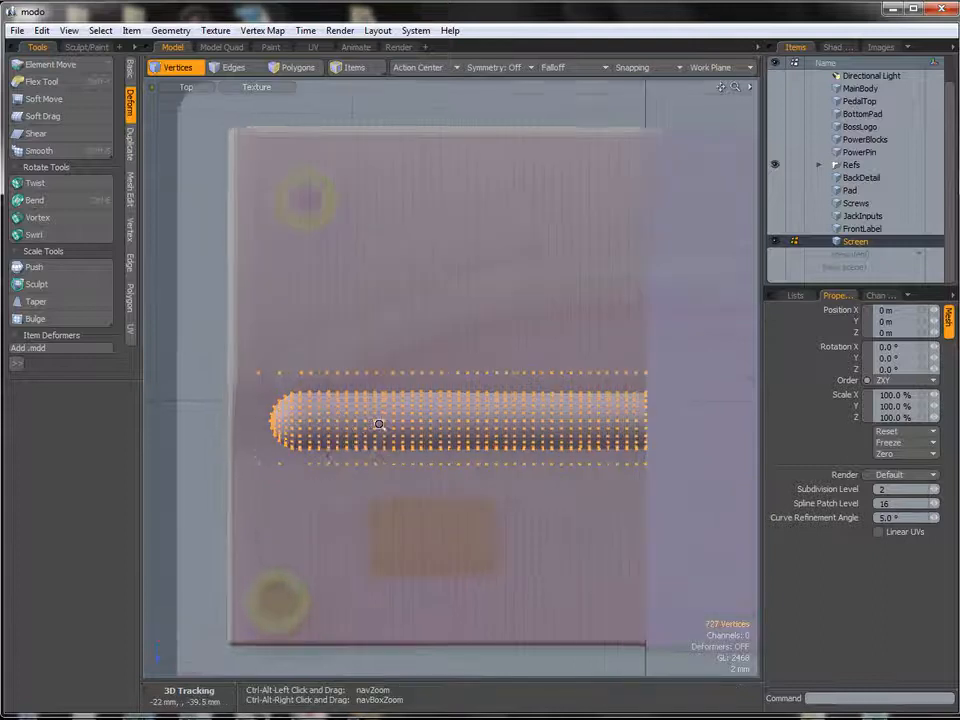
pyautogui.keyDown('alt'); pyautogui.keyDown('shift'); pyautogui.moveTo(366, 372); pyautogui.dragTo(393, 358); pyautogui.keyUp('shift'); pyautogui.keyUp('alt')
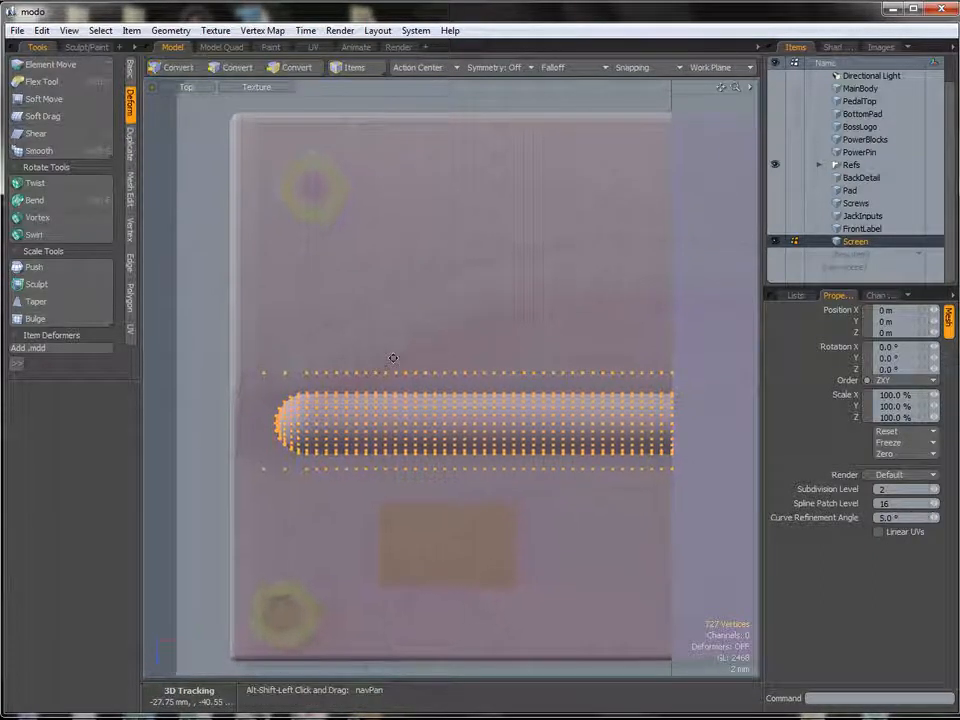
# Add a linear falloff along the bar, starting at X 150 um by the open end and ending at X -26.65 mm beyond the rounded tip
pyautogui.click(556, 67)
pyautogui.click(555, 81)
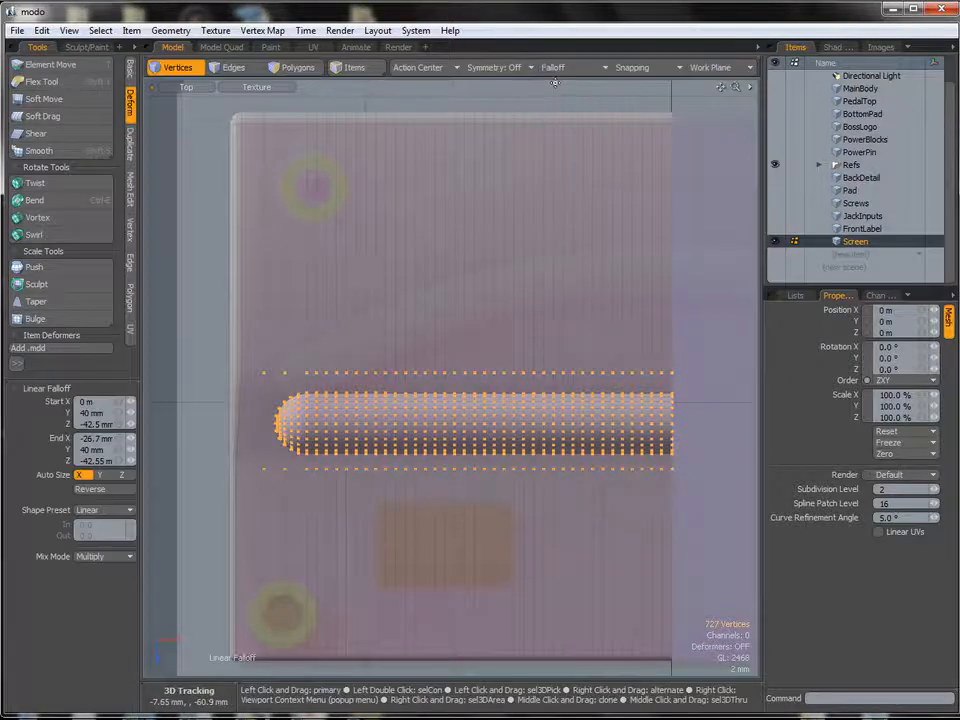
pyautogui.keyDown('alt'); pyautogui.moveTo(328, 349); pyautogui.dragTo(279, 339); pyautogui.keyUp('alt')
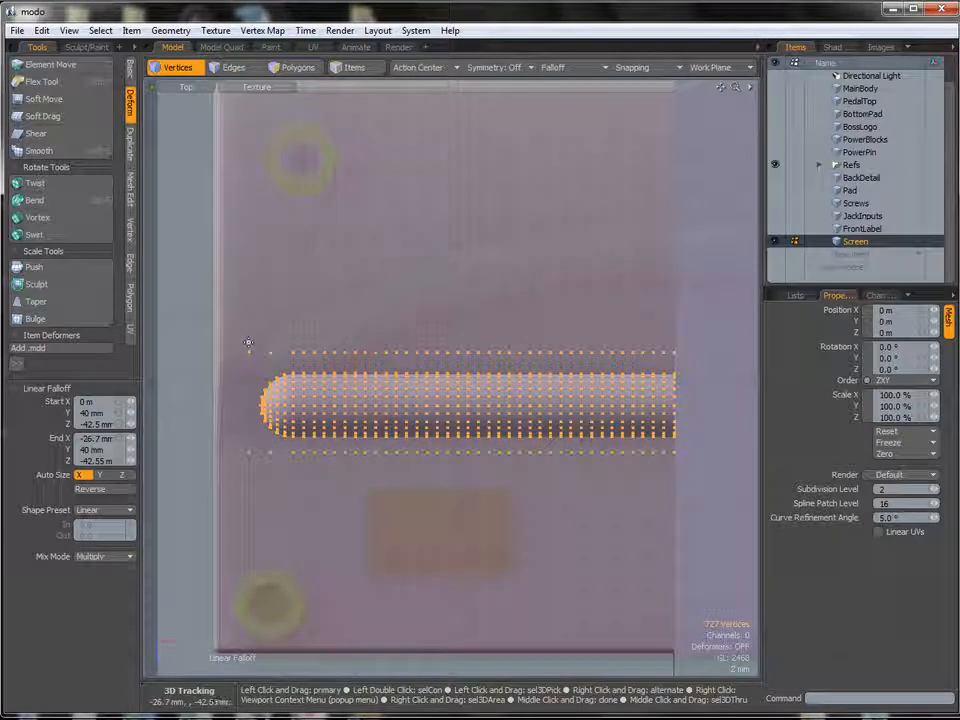
pyautogui.click(248, 342)
pyautogui.moveTo(248, 342); pyautogui.dragTo(676, 342)
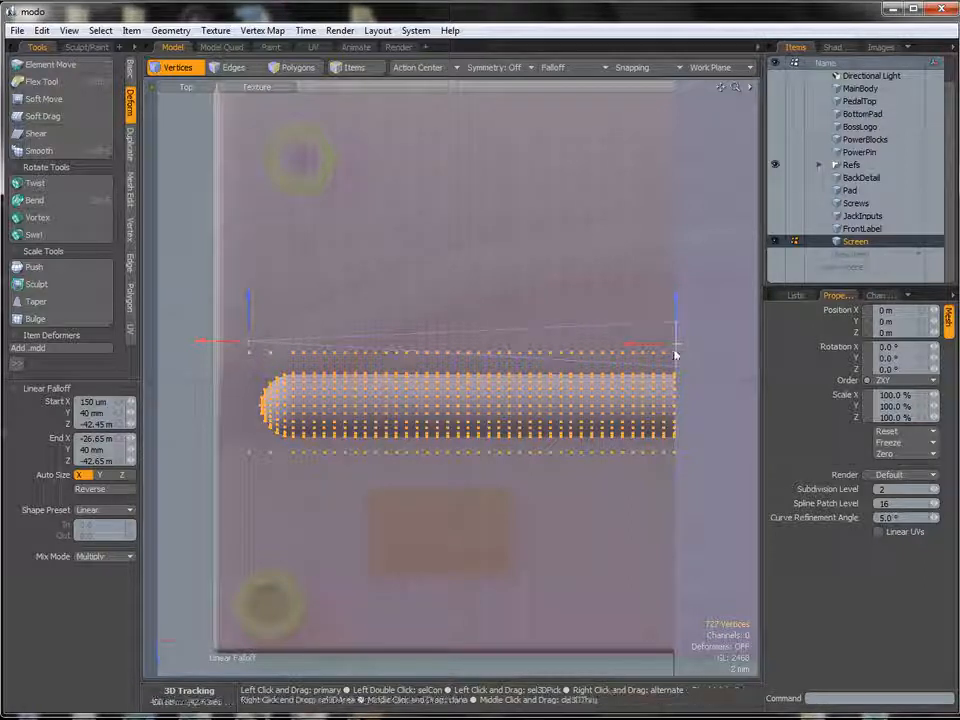
# Move the selected bar vertices -10 mm in Z with the falloff so the bar slopes up toward its open end
pyautogui.keyDown('ctrl'); pyautogui.keyDown('alt'); pyautogui.moveTo(531, 403); pyautogui.dragTo(507, 403); pyautogui.keyUp('alt'); pyautogui.keyUp('ctrl')
pyautogui.press('w')
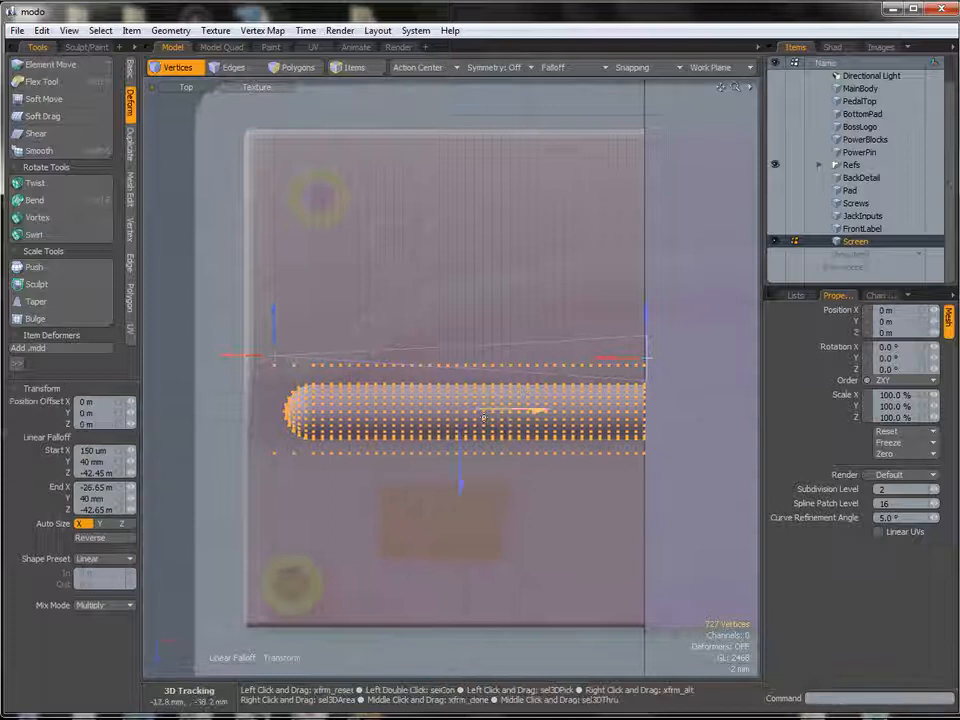
pyautogui.moveTo(460, 480); pyautogui.dragTo(460, 365)
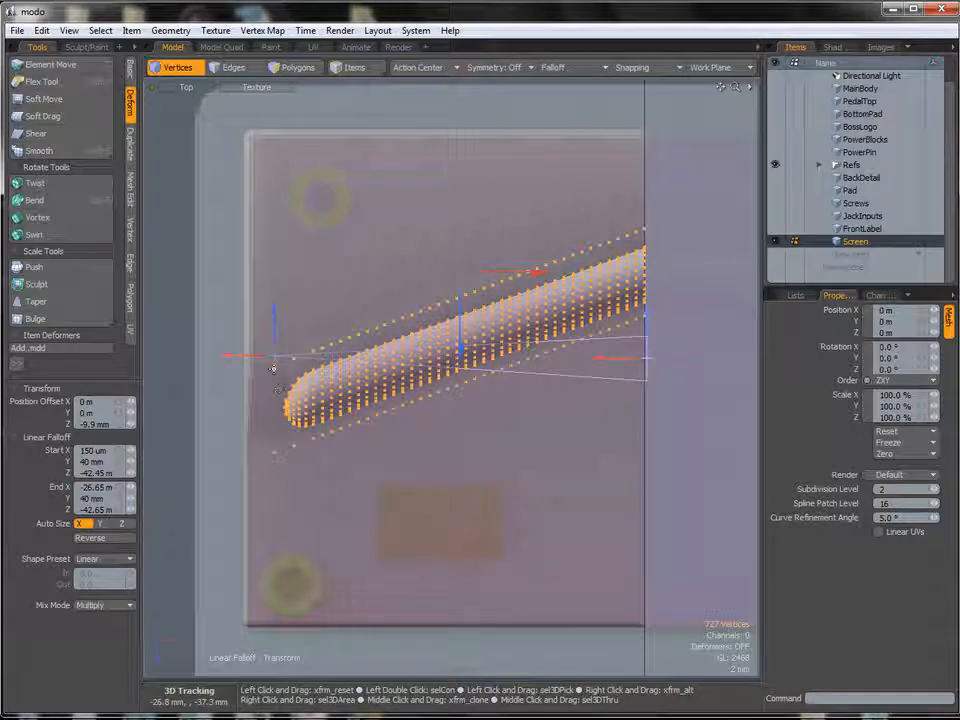
pyautogui.moveTo(461, 355); pyautogui.dragTo(461, 354)
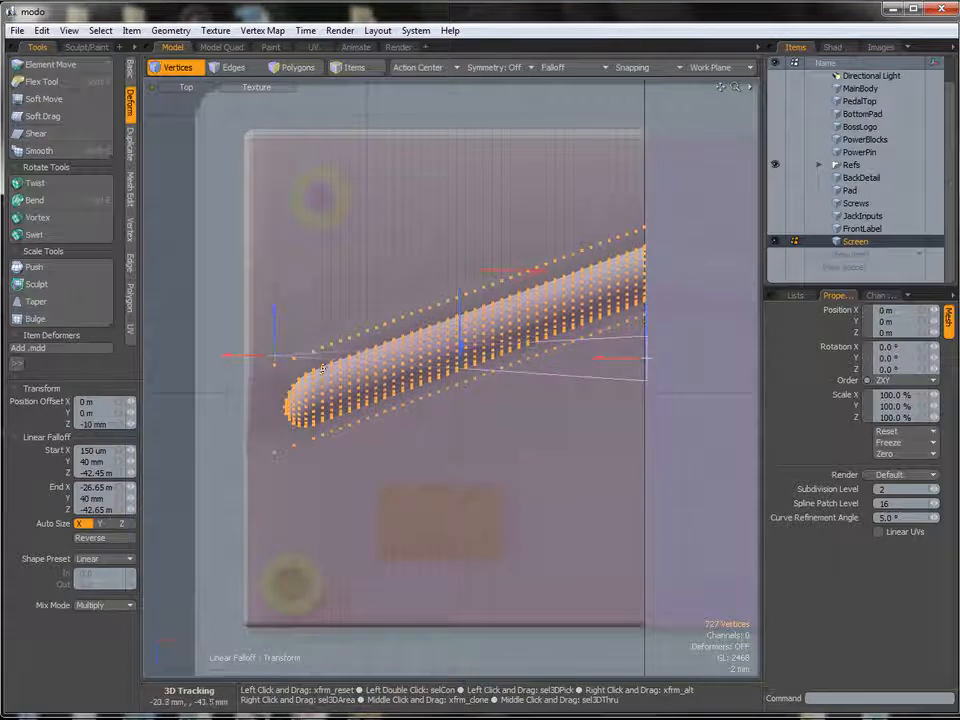
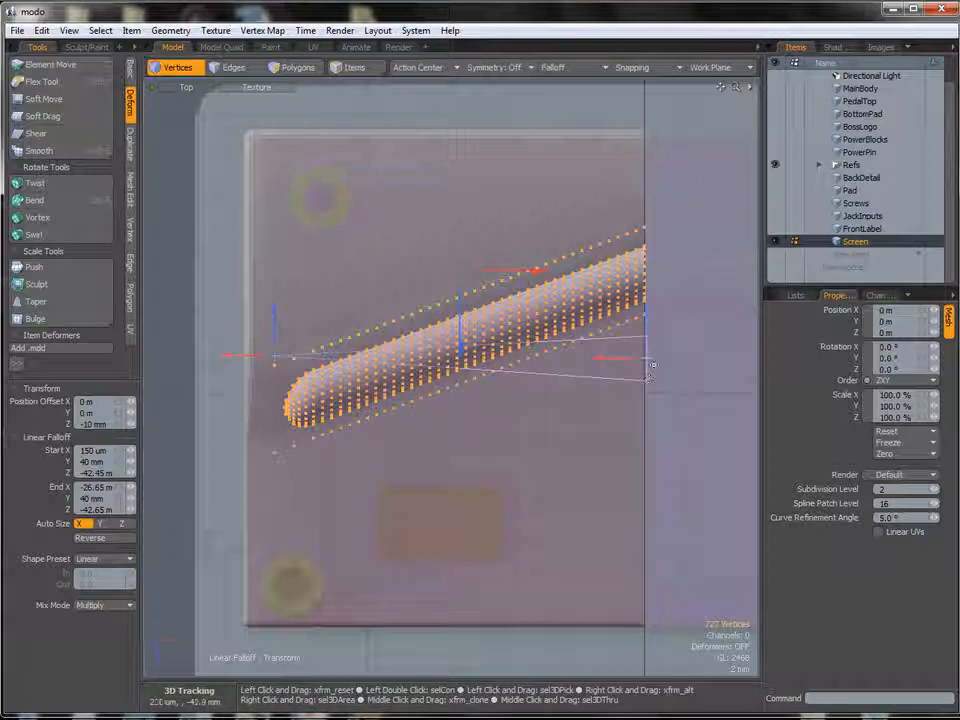
# Try the Ease-In shape preset on the bar's falloff and return it to Linear
pyautogui.click(129, 562)
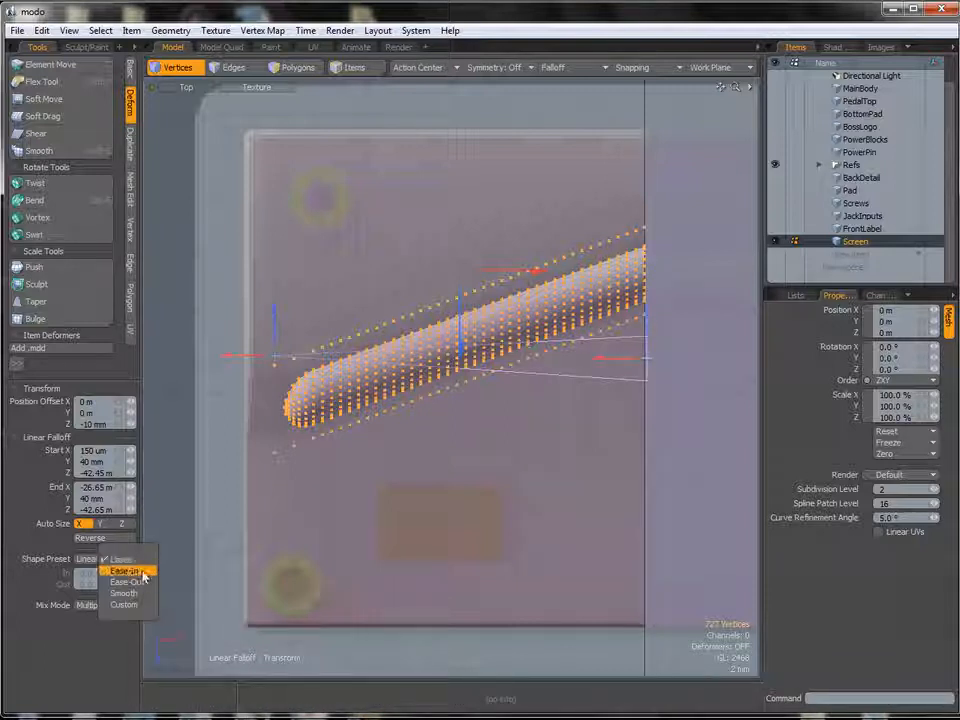
pyautogui.click(140, 574)
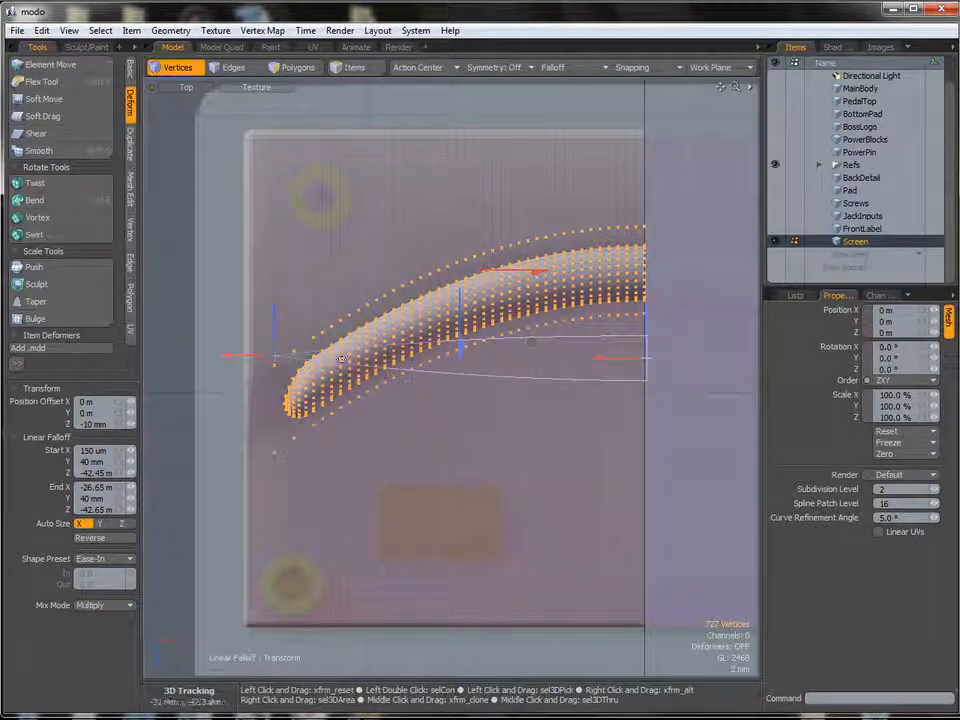
pyautogui.click(125, 559)
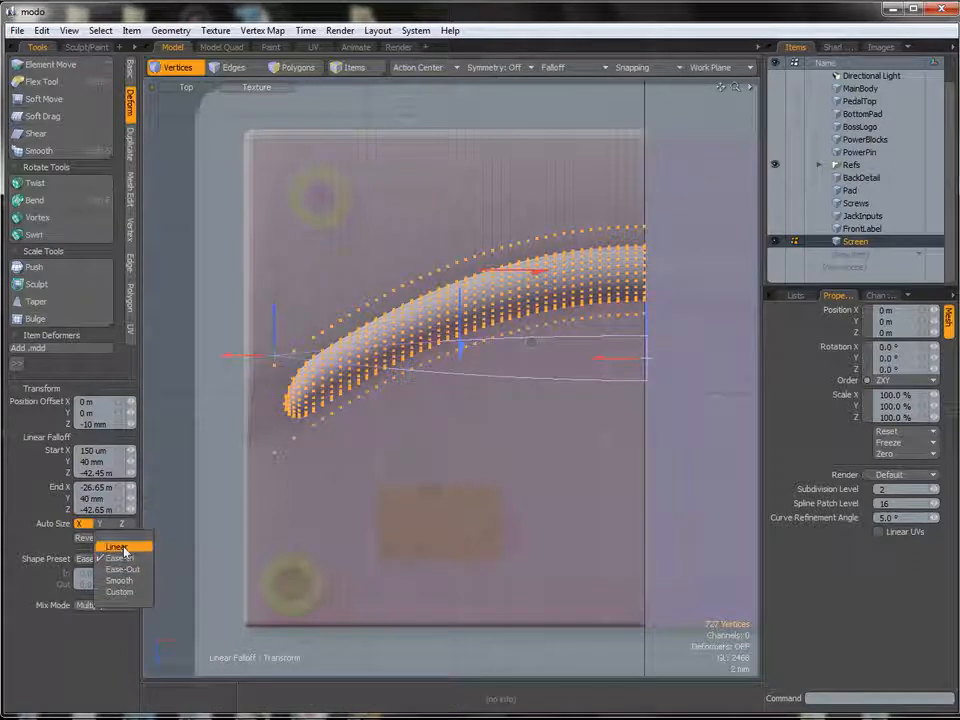
pyautogui.click(124, 549)
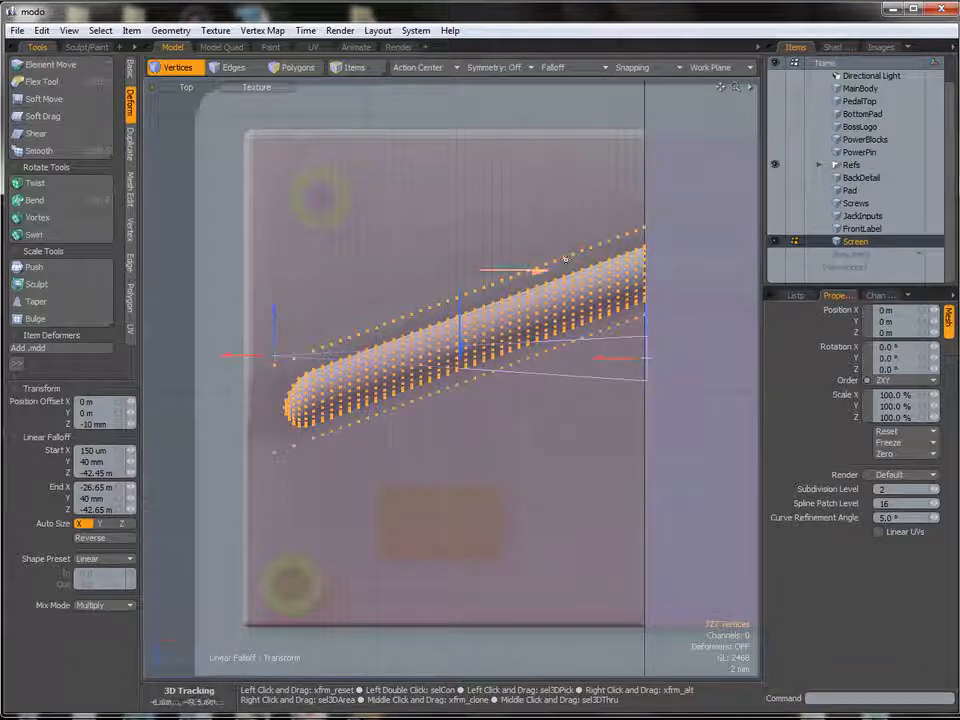
# Compare the Ease-In and Ease-Out shape presets on the bar's falloff, return to Ease-In and turn the falloff off
pyautogui.click(103, 559)
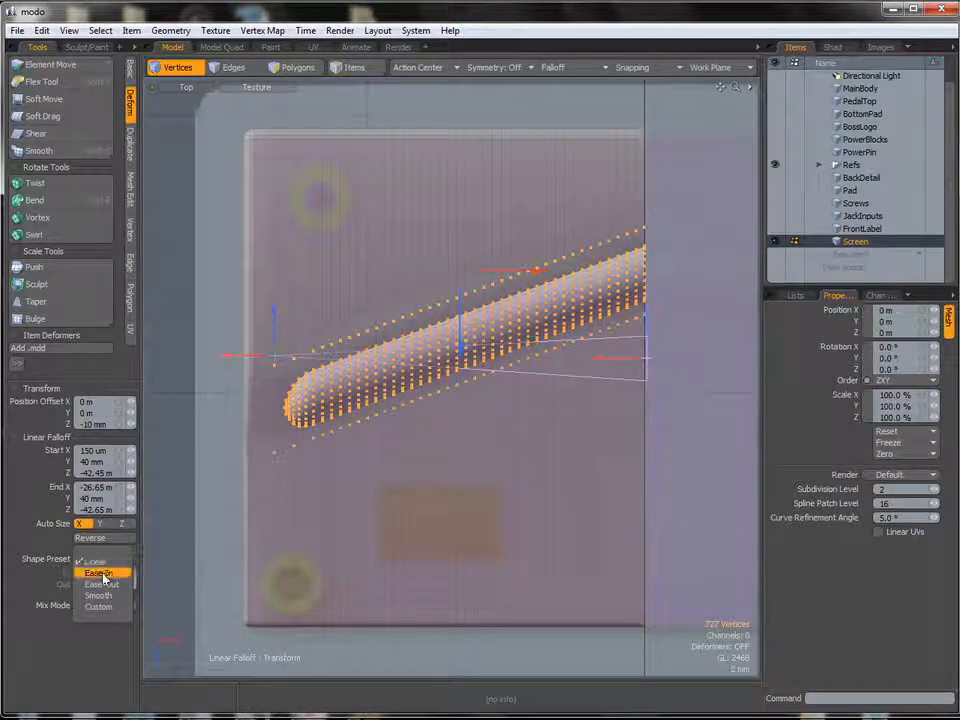
pyautogui.click(103, 574)
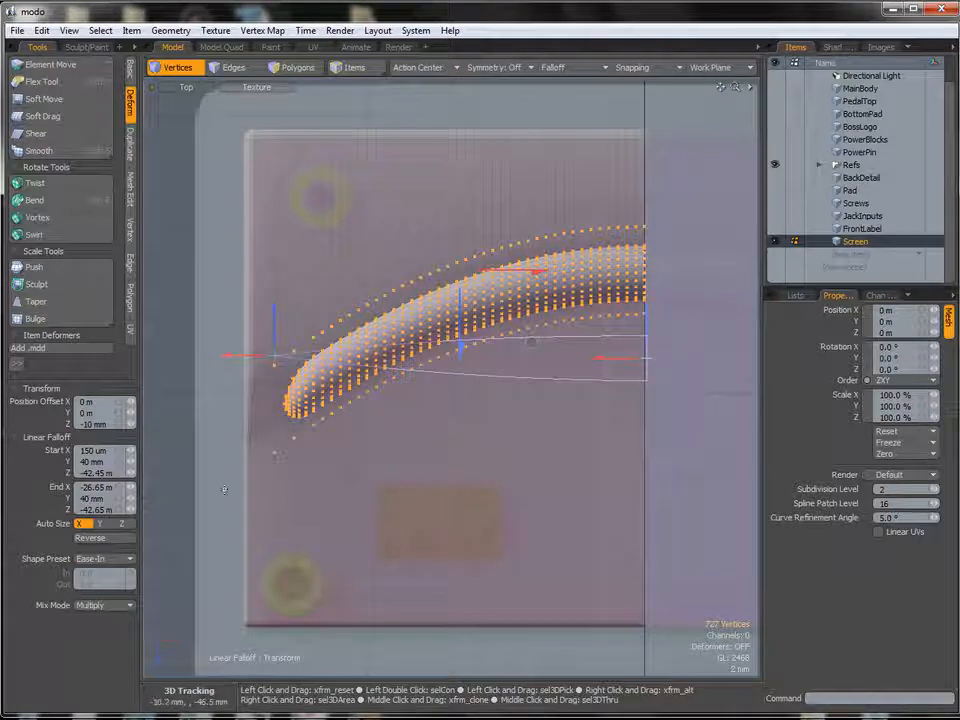
pyautogui.click(104, 558)
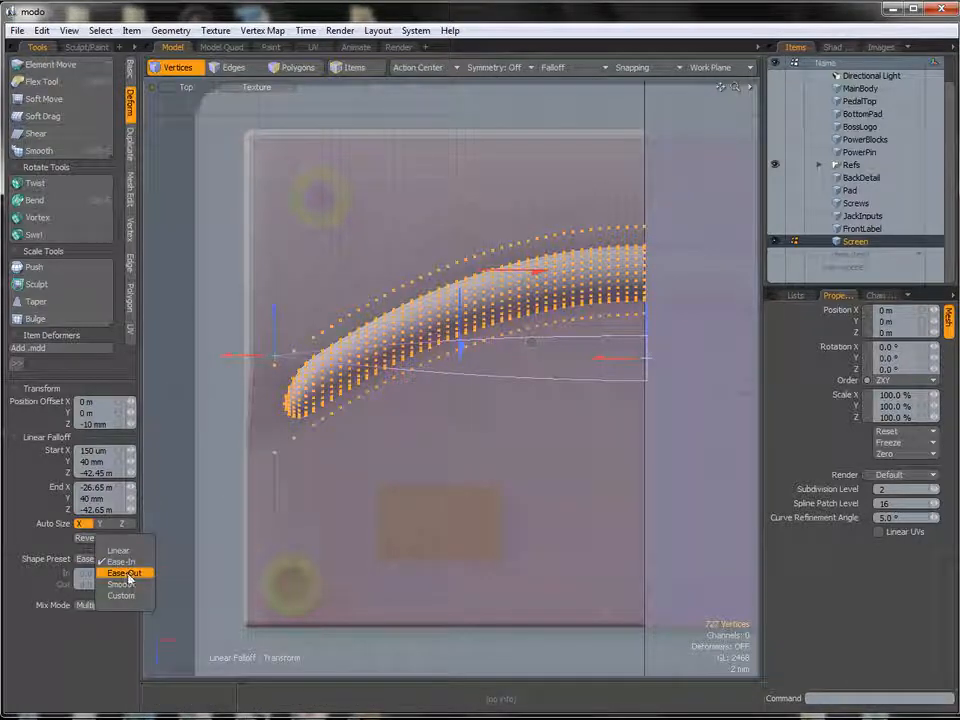
pyautogui.click(126, 573)
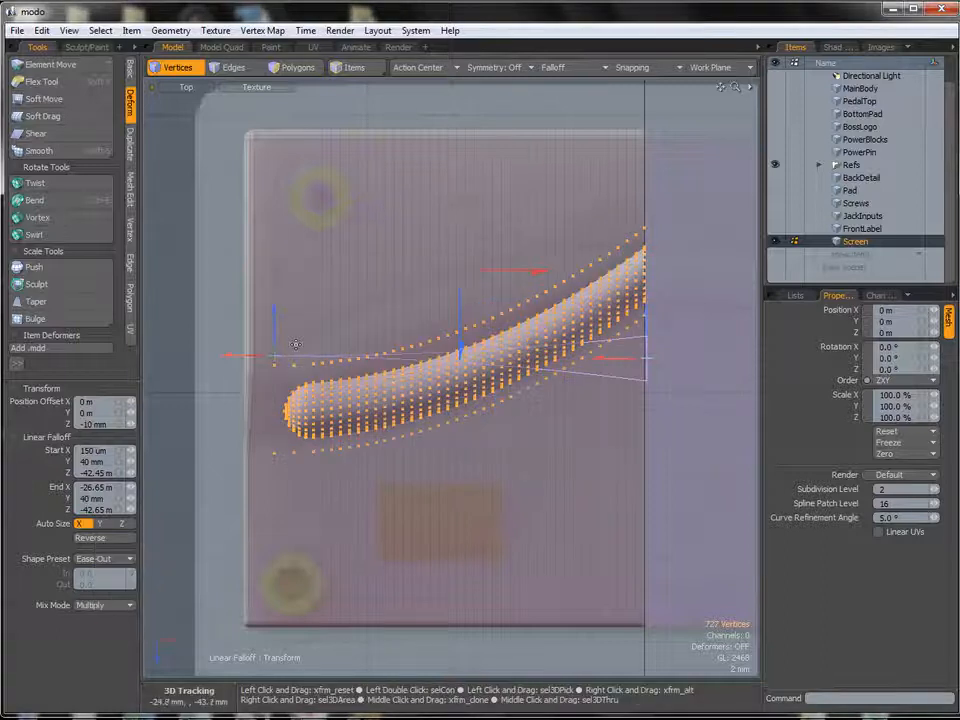
pyautogui.click(103, 558)
pyautogui.click(84, 549)
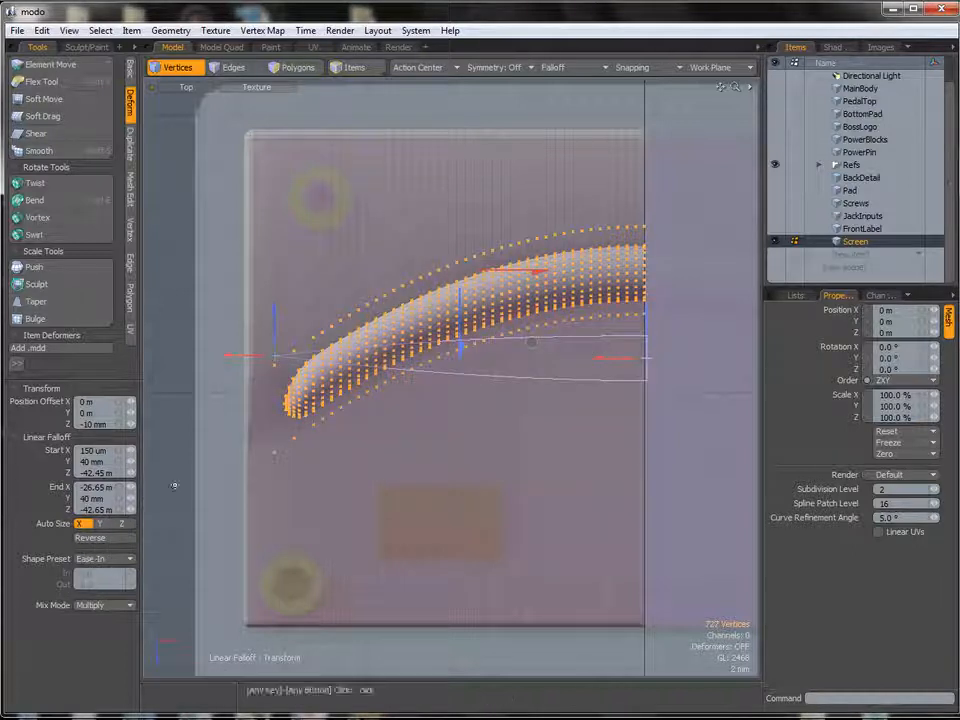
pyautogui.click(556, 67)
pyautogui.click(563, 66)
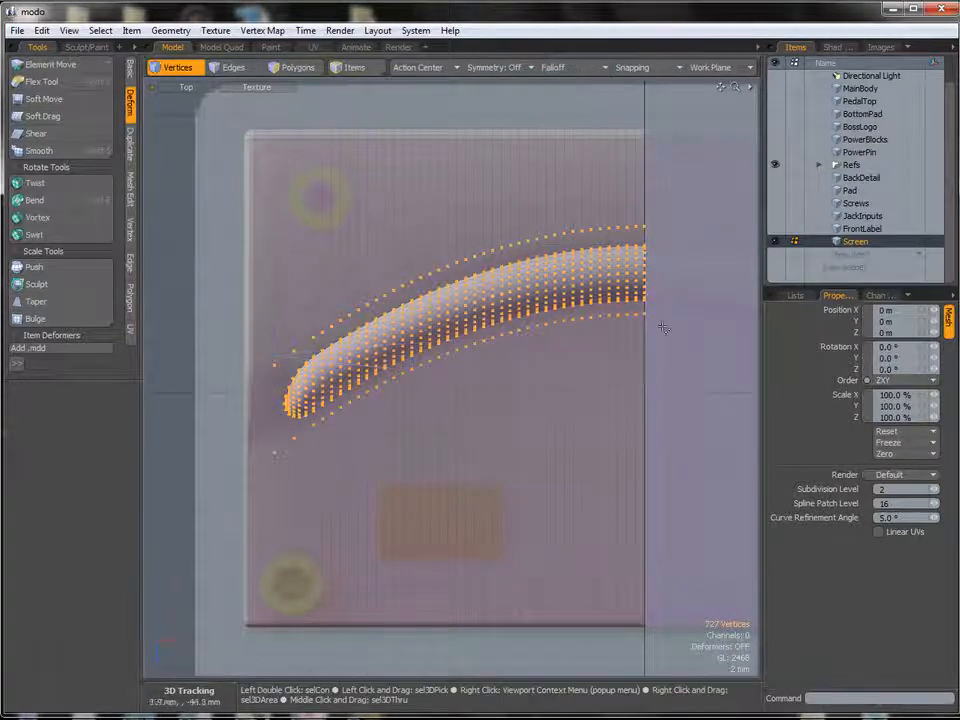
# Examine the curved bar from its open end to the rounded tip, from above and in perspective, for distortion of its shape
pyautogui.keyDown('alt'); pyautogui.keyDown('shift'); pyautogui.moveTo(649, 323); pyautogui.dragTo(642, 372); pyautogui.keyUp('shift'); pyautogui.keyUp('alt')
pyautogui.keyDown('ctrl'); pyautogui.keyDown('alt'); pyautogui.moveTo(616, 312); pyautogui.dragTo(631, 328); pyautogui.keyUp('alt'); pyautogui.keyUp('ctrl')
pyautogui.keyDown('alt'); pyautogui.keyDown('shift'); pyautogui.moveTo(295, 349); pyautogui.dragTo(334, 343); pyautogui.keyUp('shift'); pyautogui.keyUp('alt')
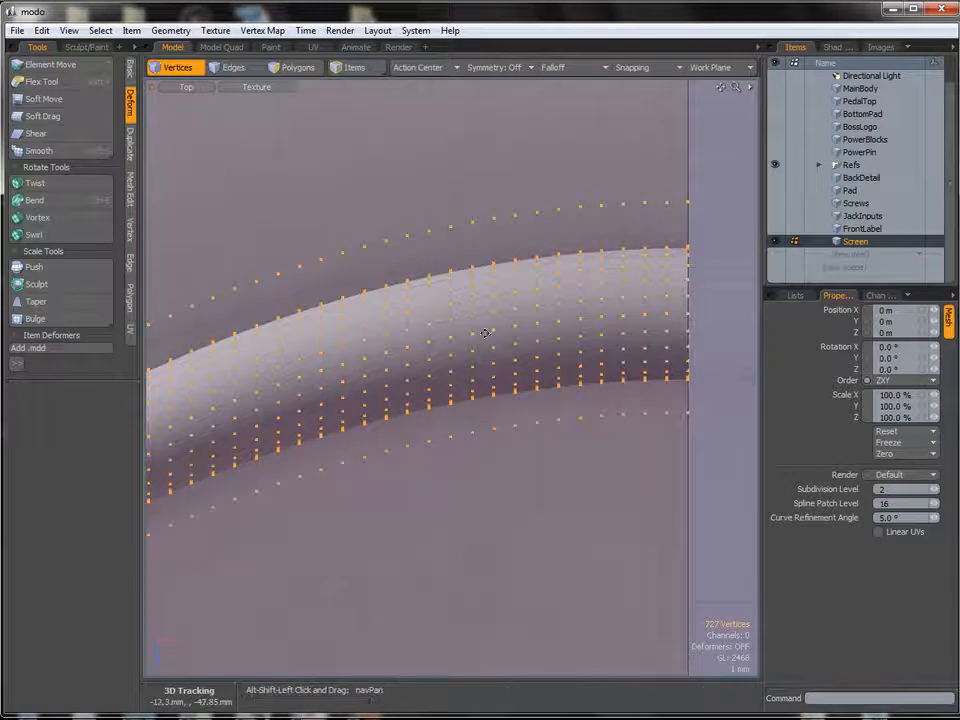
pyautogui.keyDown('alt'); pyautogui.keyDown('shift'); pyautogui.moveTo(484, 332); pyautogui.dragTo(436, 344); pyautogui.keyUp('shift'); pyautogui.keyUp('alt')
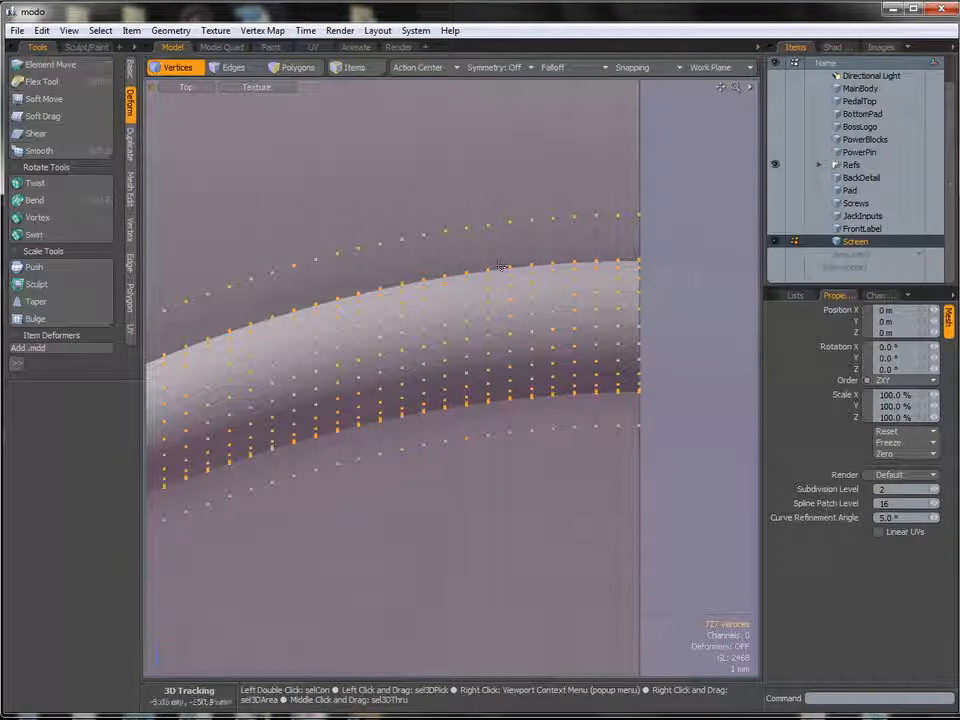
pyautogui.keyDown('alt'); pyautogui.keyDown('shift'); pyautogui.moveTo(500, 267); pyautogui.dragTo(380, 306); pyautogui.keyUp('shift'); pyautogui.keyUp('alt')
pyautogui.keyDown('alt'); pyautogui.keyDown('shift'); pyautogui.moveTo(285, 351); pyautogui.dragTo(545, 233); pyautogui.keyUp('shift'); pyautogui.keyUp('alt')
pyautogui.keyDown('alt'); pyautogui.keyDown('shift'); pyautogui.moveTo(335, 345); pyautogui.dragTo(469, 260); pyautogui.keyUp('shift'); pyautogui.keyUp('alt')
pyautogui.keyDown('ctrl'); pyautogui.keyDown('alt'); pyautogui.moveTo(401, 360); pyautogui.dragTo(409, 334); pyautogui.keyUp('alt'); pyautogui.keyUp('ctrl')
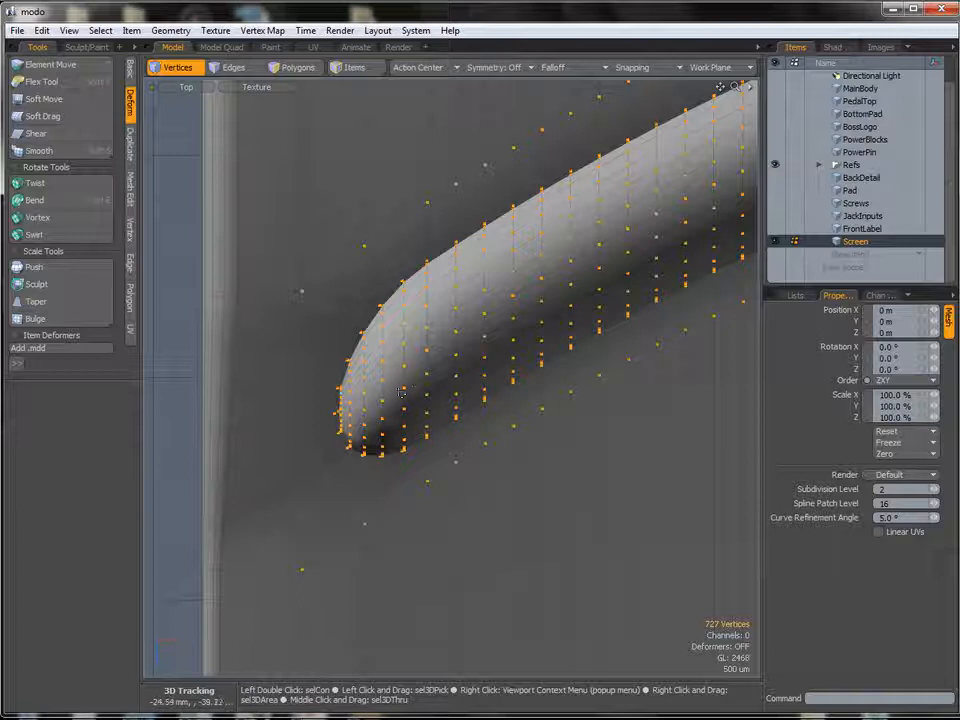
pyautogui.hotkey('ctrl', 'space')
pyautogui.keyDown('alt'); pyautogui.moveTo(383, 401); pyautogui.dragTo(391, 448); pyautogui.keyUp('alt')
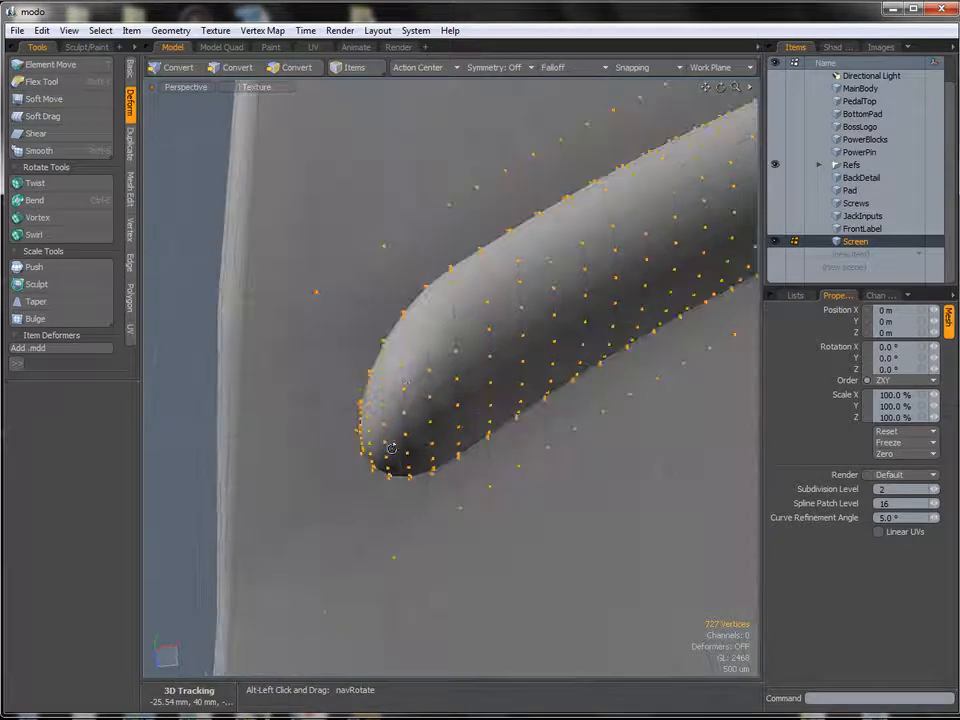
pyautogui.keyDown('alt'); pyautogui.moveTo(406, 381); pyautogui.dragTo(436, 440); pyautogui.keyUp('alt')
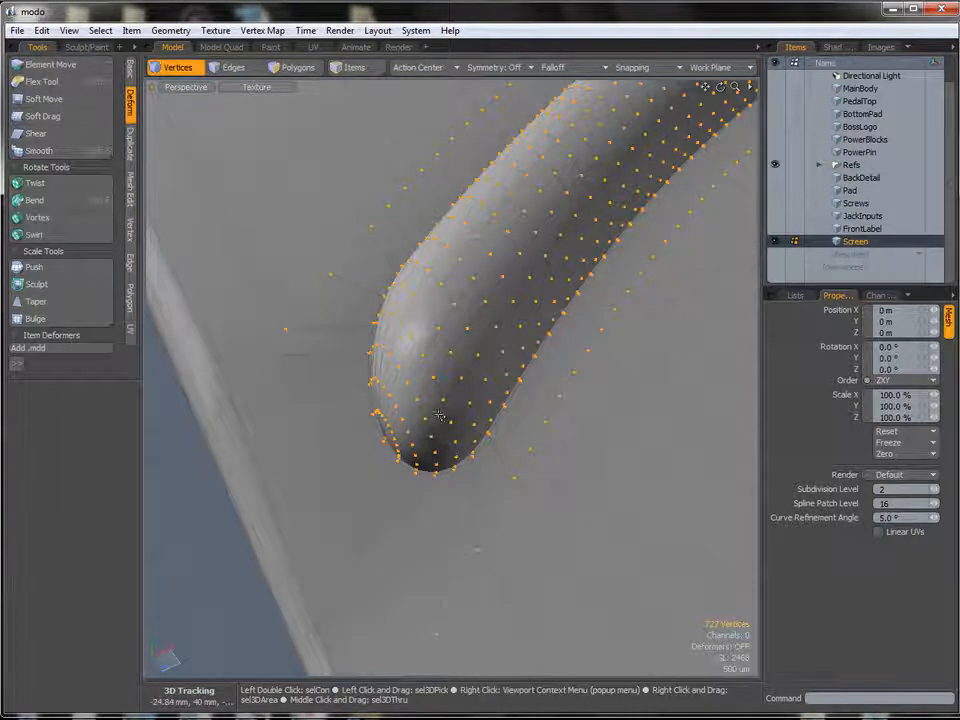
pyautogui.keyDown('alt'); pyautogui.moveTo(446, 418); pyautogui.dragTo(396, 394); pyautogui.keyUp('alt')
pyautogui.keyDown('alt'); pyautogui.keyDown('shift'); pyautogui.moveTo(466, 374); pyautogui.dragTo(380, 393); pyautogui.keyUp('shift'); pyautogui.keyUp('alt')
pyautogui.moveTo(452, 380)
pyautogui.keyDown('ctrl'); pyautogui.keyDown('alt'); pyautogui.mouseDown()
pyautogui.moveTo(418, 375)
pyautogui.moveTo(452, 401)
pyautogui.moveTo(521, 360)
pyautogui.moveTo(455, 392)
pyautogui.mouseUp(); pyautogui.keyUp('alt'); pyautogui.keyUp('ctrl')
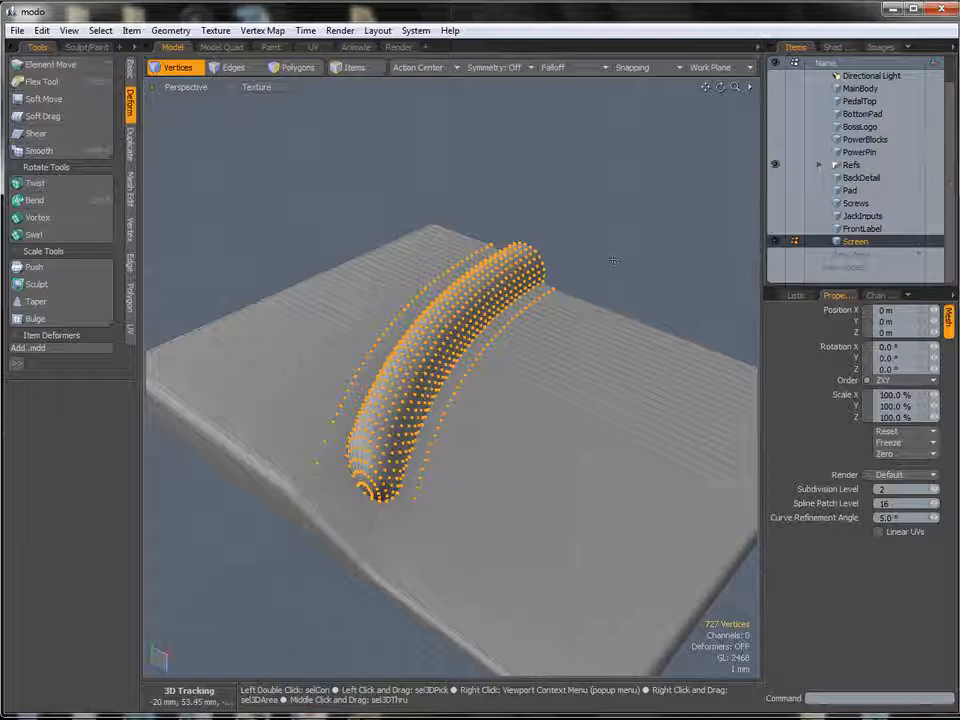
# Undo the falloff-controlled move of the bar, remove the linear falloff and deselect the vertices
pyautogui.hotkey('ctrl', 'z')
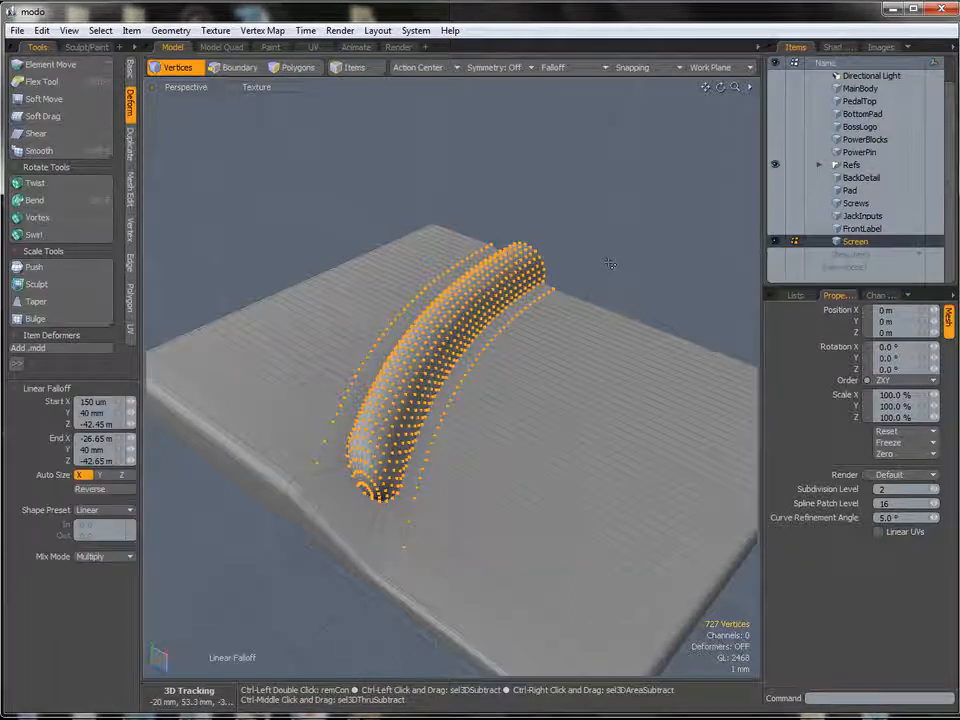
pyautogui.hotkey('ctrl', 'z')
pyautogui.keyDown('alt'); pyautogui.moveTo(610, 263); pyautogui.dragTo(525, 391); pyautogui.keyUp('alt')
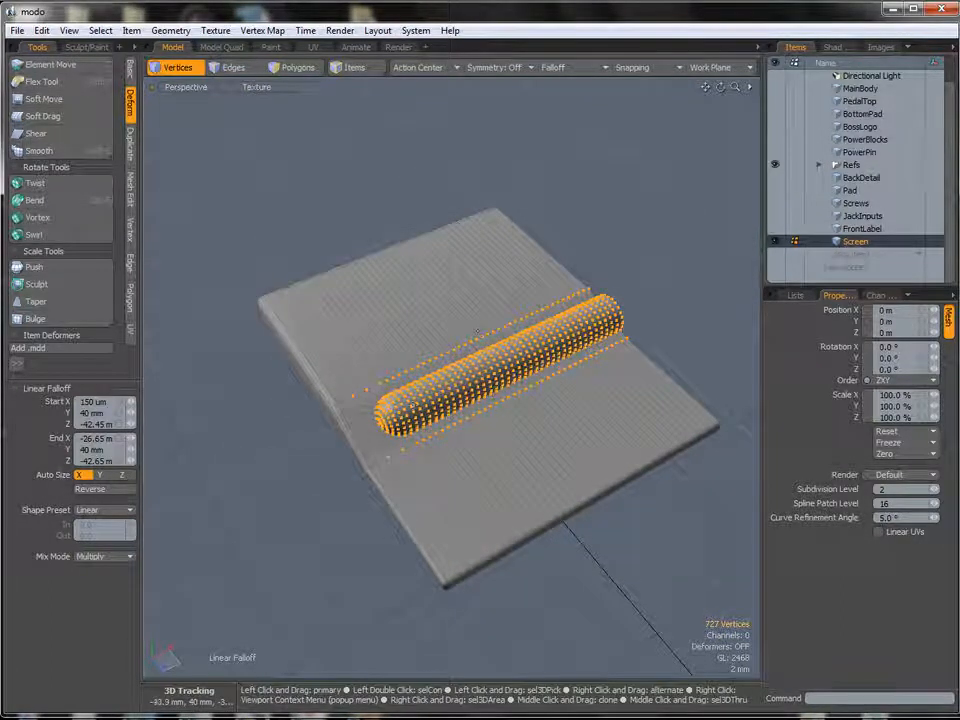
pyautogui.click(552, 67)
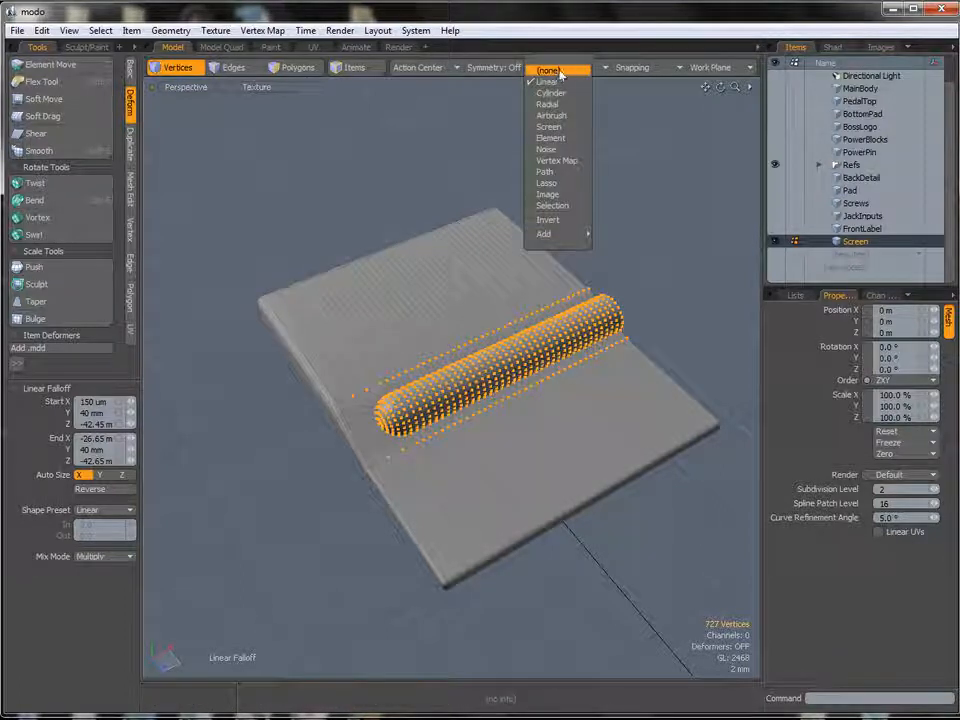
pyautogui.click(560, 73)
pyautogui.keyDown('alt'); pyautogui.moveTo(440, 330); pyautogui.dragTo(672, 334); pyautogui.keyUp('alt')
pyautogui.click(651, 314)
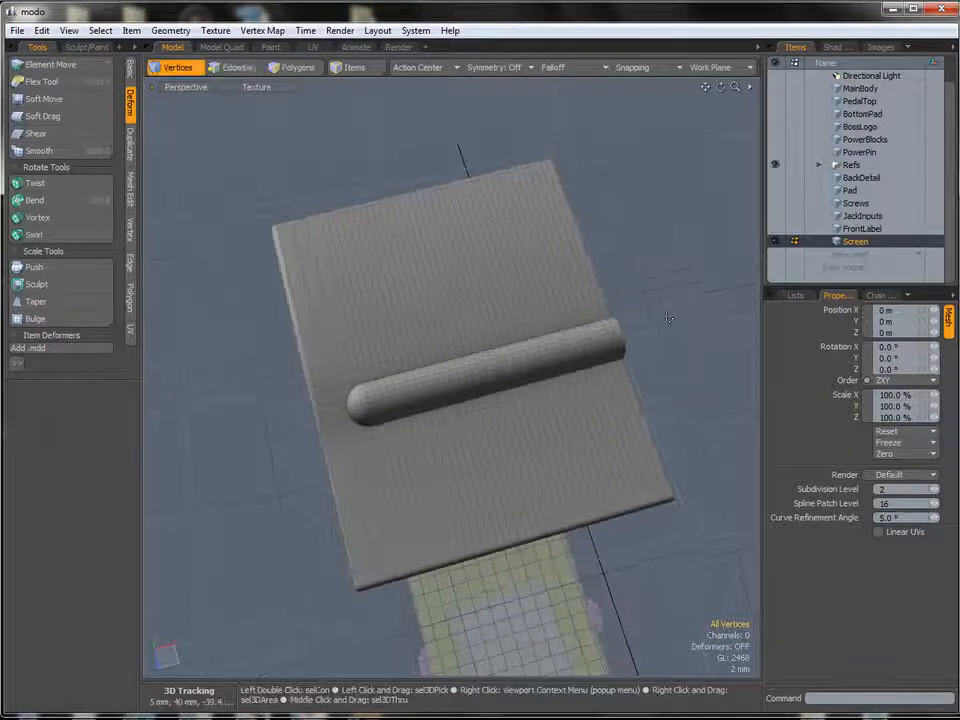
# In the top view, lasso-select the straight bar's vertices together with the support rows above and below it
pyautogui.press('KP_1')
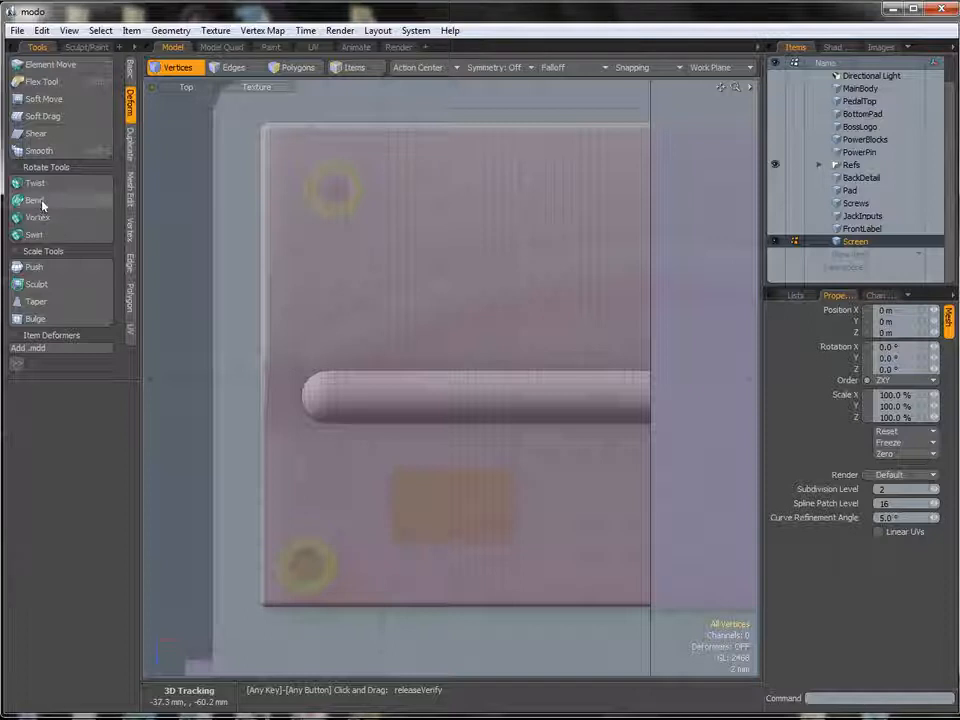
pyautogui.moveTo(350, 325)
pyautogui.mouseDown(button='right')
pyautogui.moveTo(310, 326)
pyautogui.moveTo(287, 362)
pyautogui.mouseUp(button='right')
pyautogui.moveTo(279, 453)
pyautogui.mouseDown(button='right')
pyautogui.moveTo(668, 476)
pyautogui.moveTo(700, 328)
pyautogui.mouseUp(button='right')
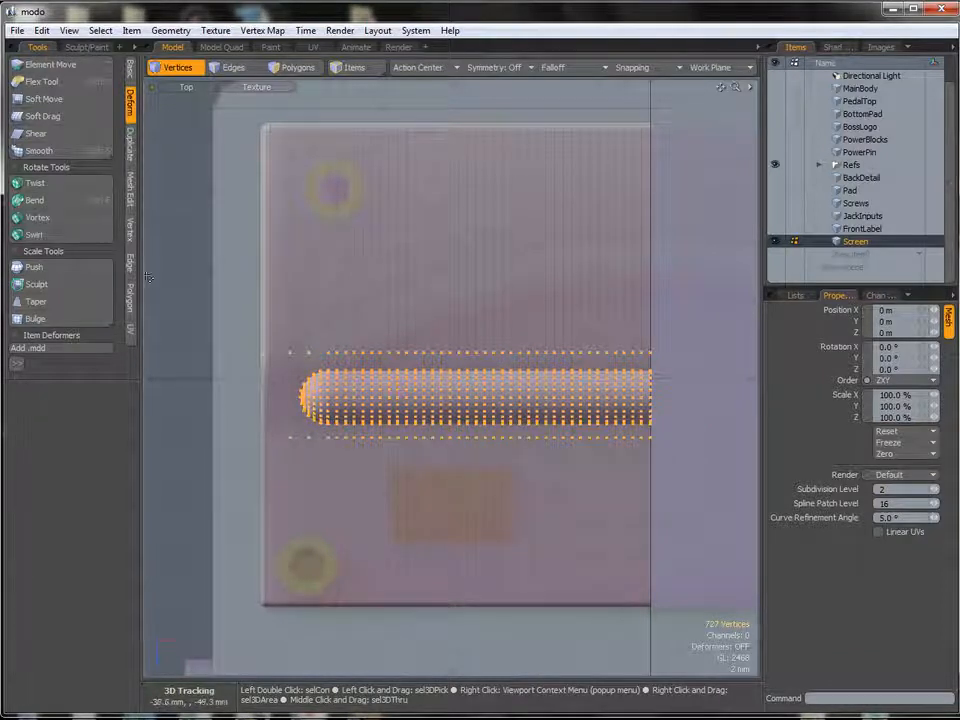
# Try the Bend tool on the selected bar, centred at its open end at X -50 um, Z -42 mm, with an angle of about -37°
pyautogui.click(34, 203)
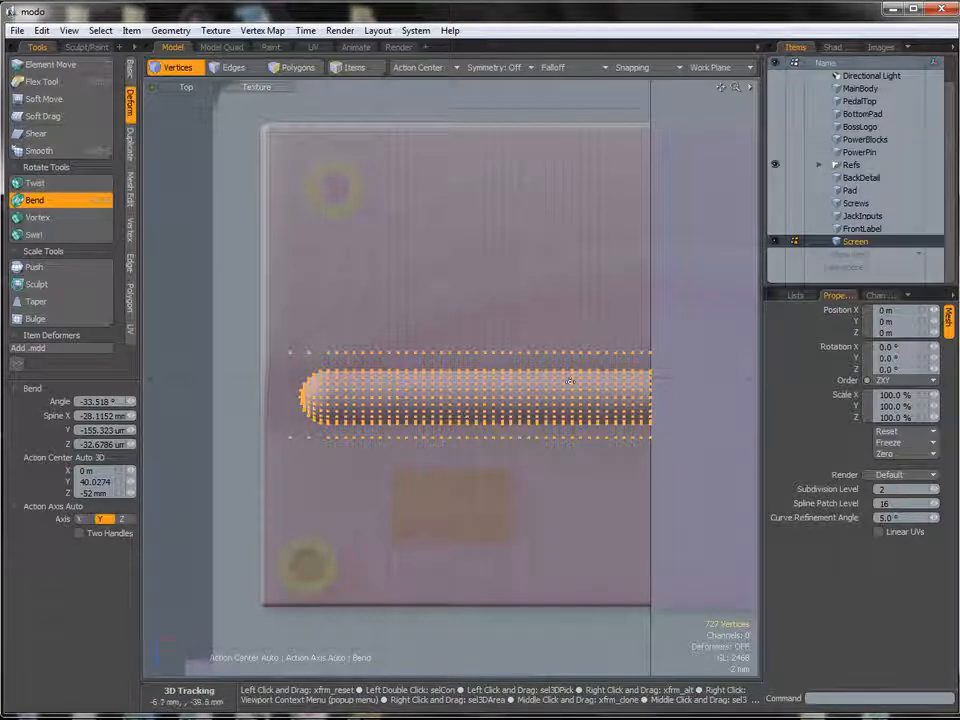
pyautogui.keyDown('ctrl'); pyautogui.keyDown('alt'); pyautogui.moveTo(572, 380); pyautogui.dragTo(629, 341); pyautogui.keyUp('alt'); pyautogui.keyUp('ctrl')
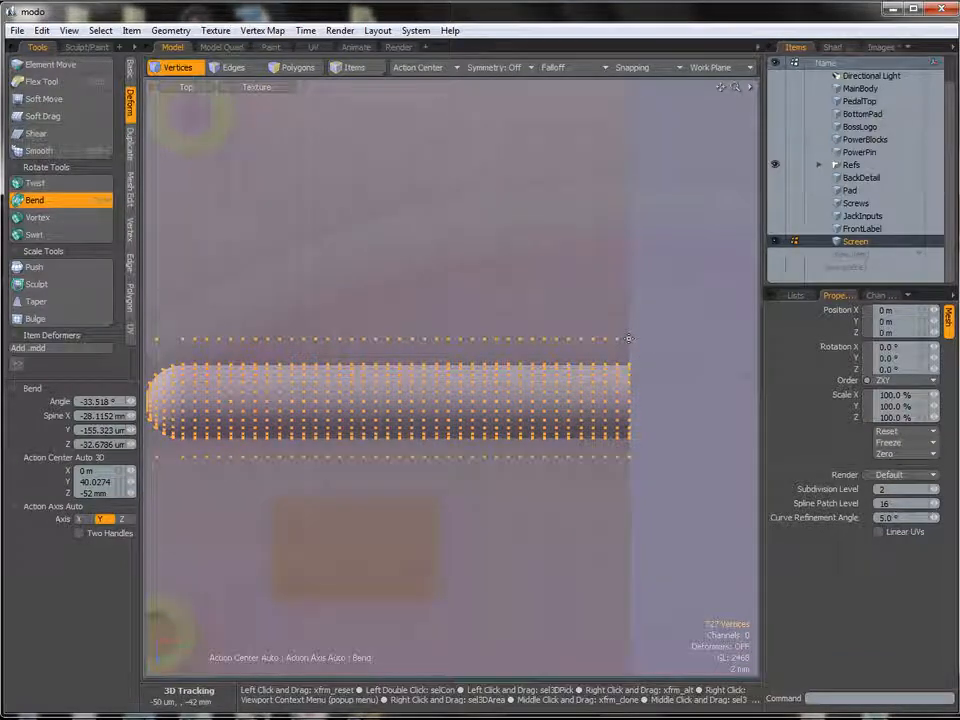
pyautogui.click(628, 341)
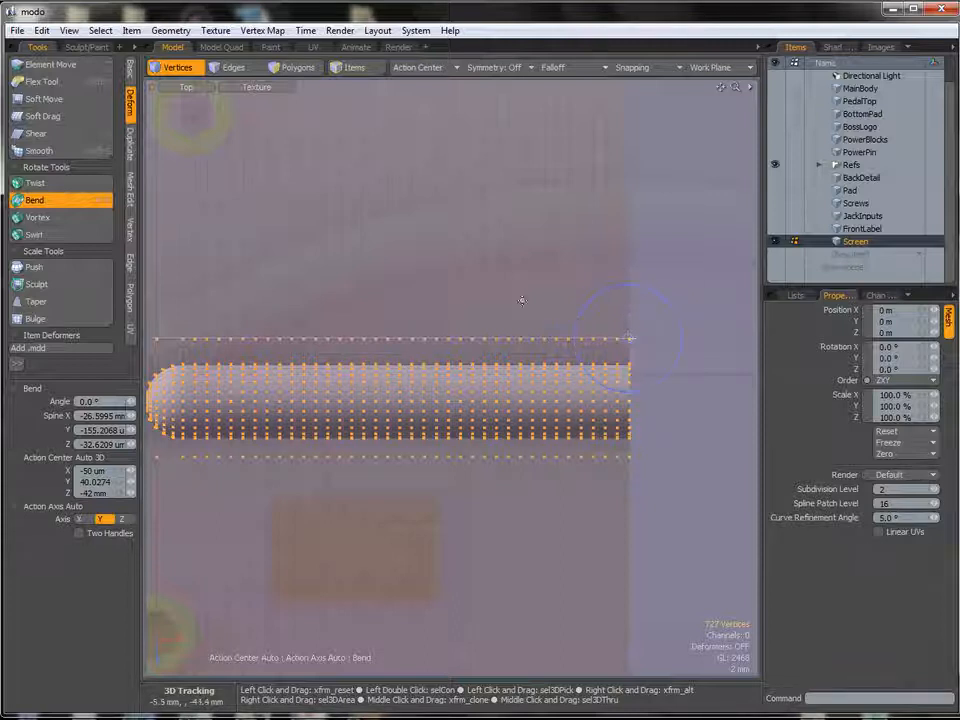
pyautogui.keyDown('alt'); pyautogui.keyDown('shift'); pyautogui.moveTo(546, 289); pyautogui.dragTo(590, 280); pyautogui.keyUp('shift'); pyautogui.keyUp('alt')
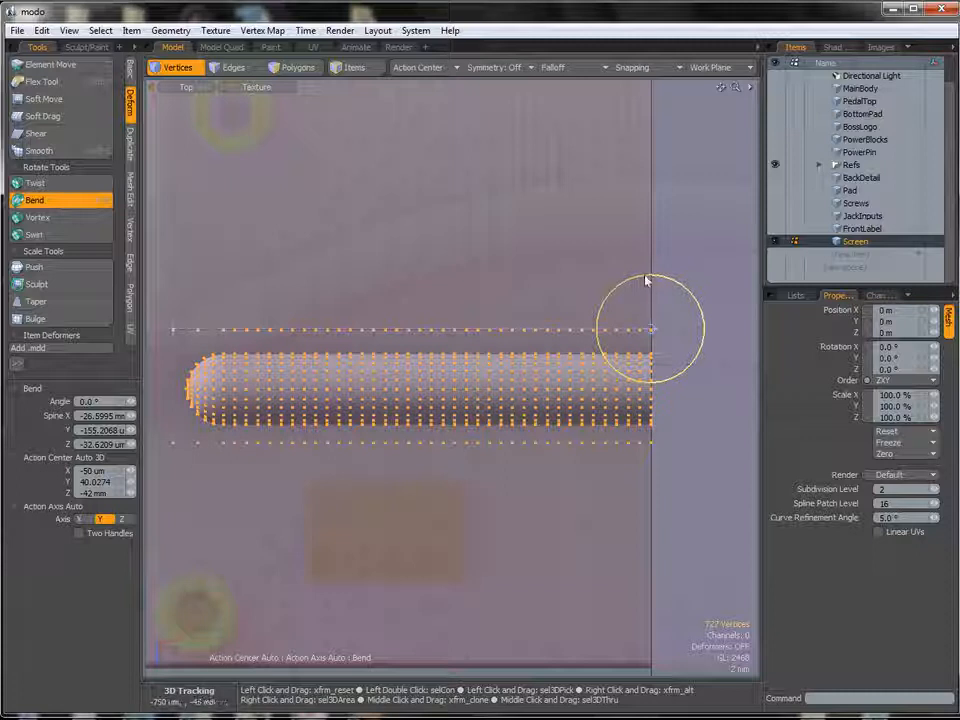
pyautogui.moveTo(645, 281); pyautogui.dragTo(692, 298)
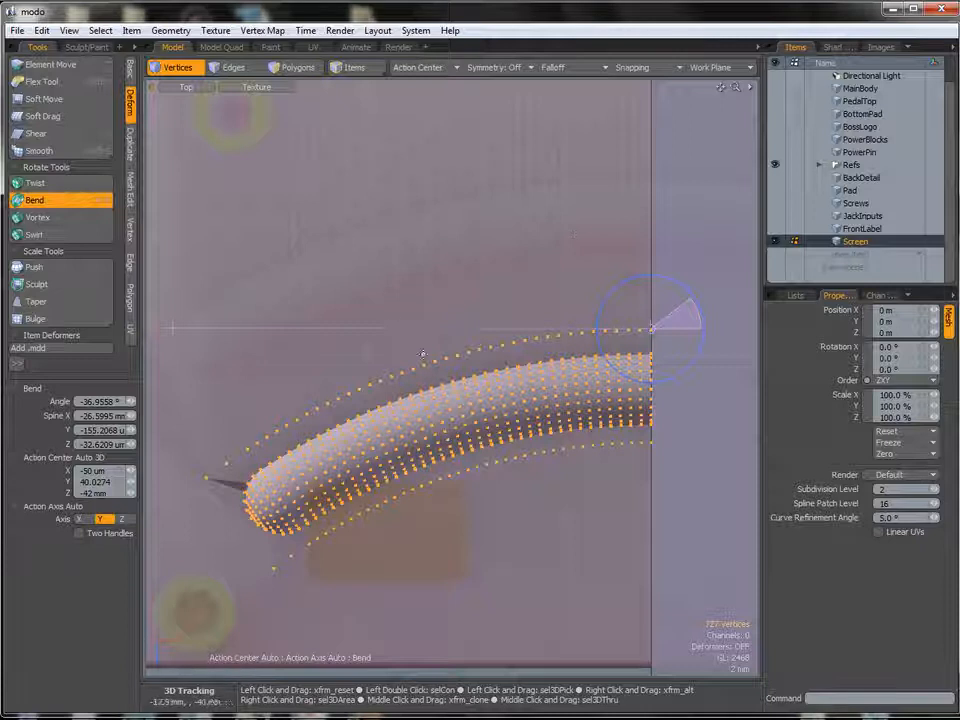
pyautogui.keyDown('alt'); pyautogui.moveTo(476, 291); pyautogui.dragTo(504, 274); pyautogui.keyUp('alt')
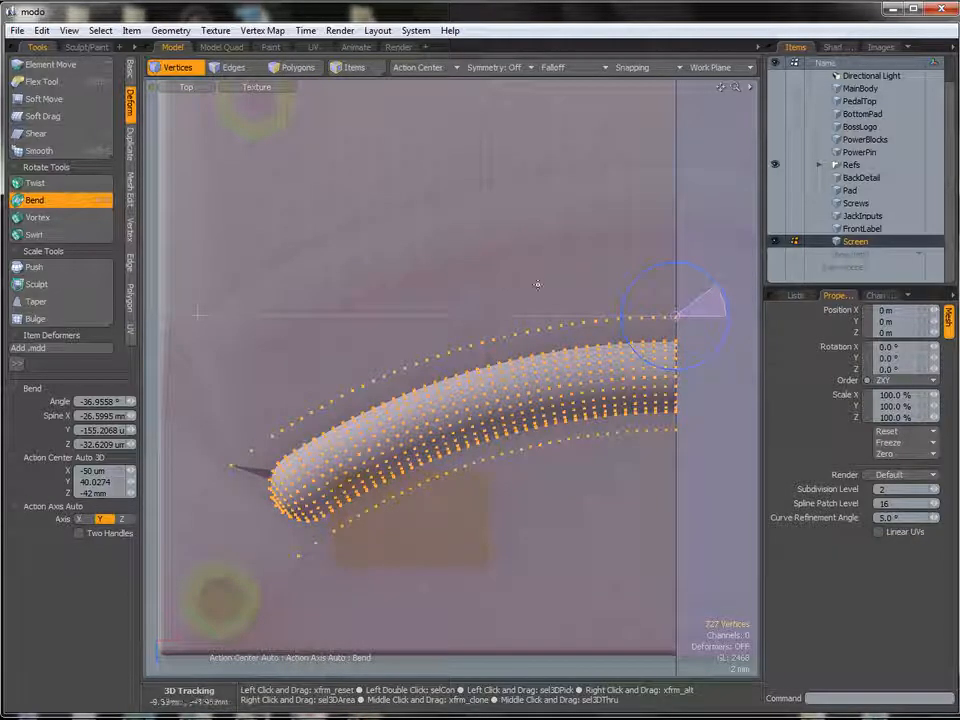
pyautogui.press('space')
pyautogui.click(709, 452)
# Examine the bent bar's rounded tip and the surrounding plate geometry from above and in perspective
pyautogui.keyDown('alt'); pyautogui.keyDown('shift'); pyautogui.moveTo(471, 372); pyautogui.dragTo(491, 327); pyautogui.keyUp('shift'); pyautogui.keyUp('alt')
pyautogui.keyDown('alt'); pyautogui.keyDown('shift'); pyautogui.moveTo(313, 471); pyautogui.dragTo(377, 443); pyautogui.keyUp('shift'); pyautogui.keyUp('alt')
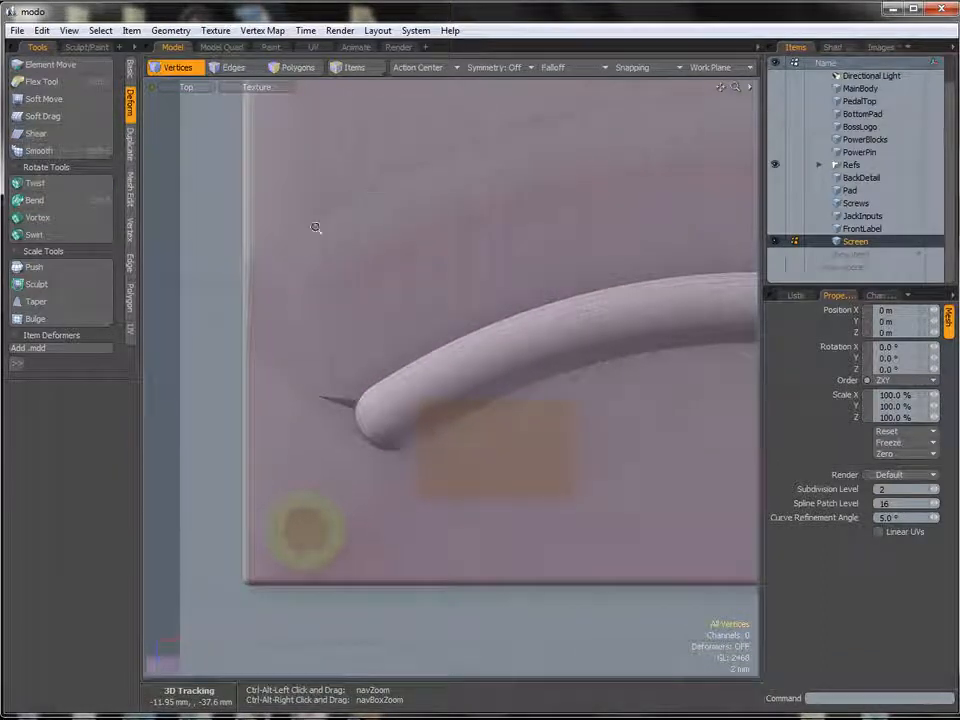
pyautogui.keyDown('ctrl'); pyautogui.keyDown('alt'); pyautogui.moveTo(391, 448); pyautogui.dragTo(471, 451); pyautogui.keyUp('alt'); pyautogui.keyUp('ctrl')
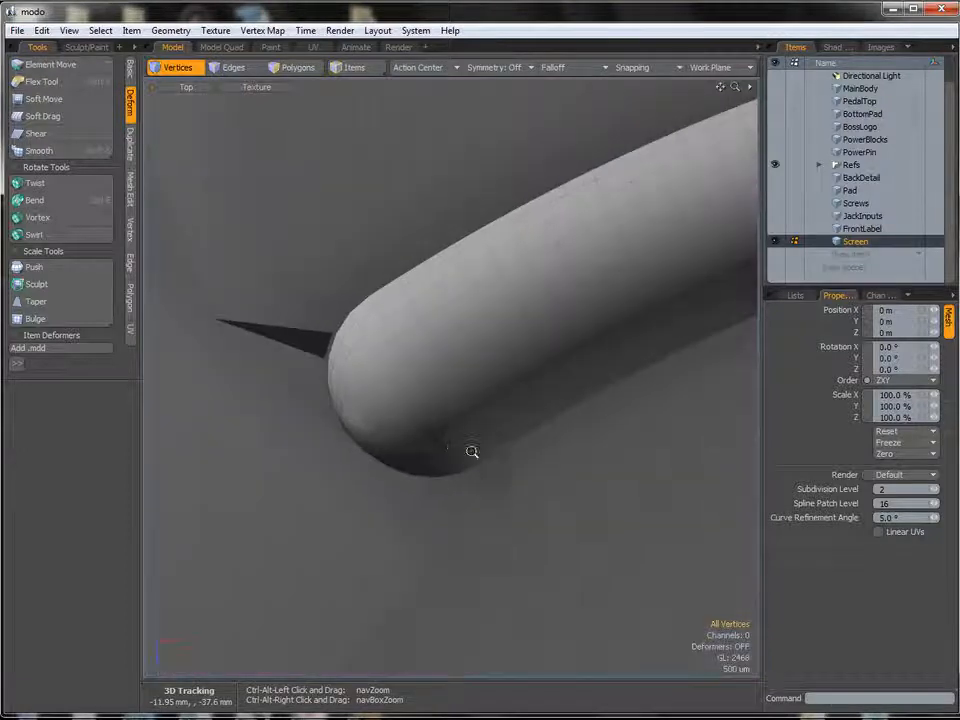
pyautogui.hotkey('ctrl', 'space')
pyautogui.click(416, 402)
pyautogui.keyDown('alt'); pyautogui.moveTo(407, 411); pyautogui.dragTo(401, 346); pyautogui.keyUp('alt')
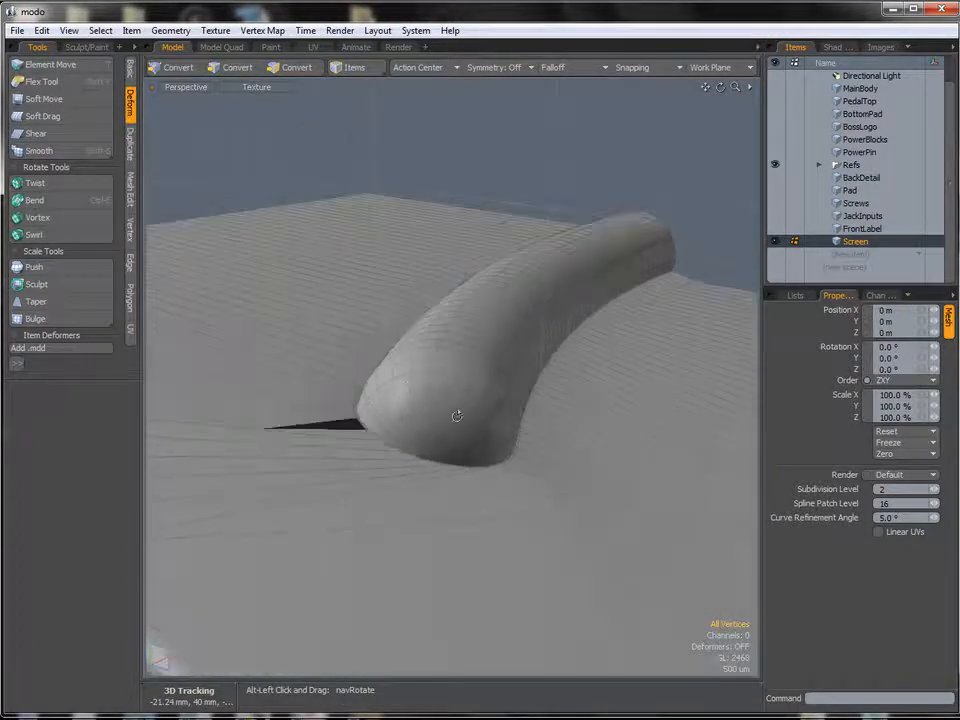
pyautogui.keyDown('alt'); pyautogui.moveTo(457, 416); pyautogui.dragTo(371, 389); pyautogui.keyUp('alt')
pyautogui.keyDown('alt'); pyautogui.moveTo(511, 446); pyautogui.dragTo(426, 455); pyautogui.keyUp('alt')
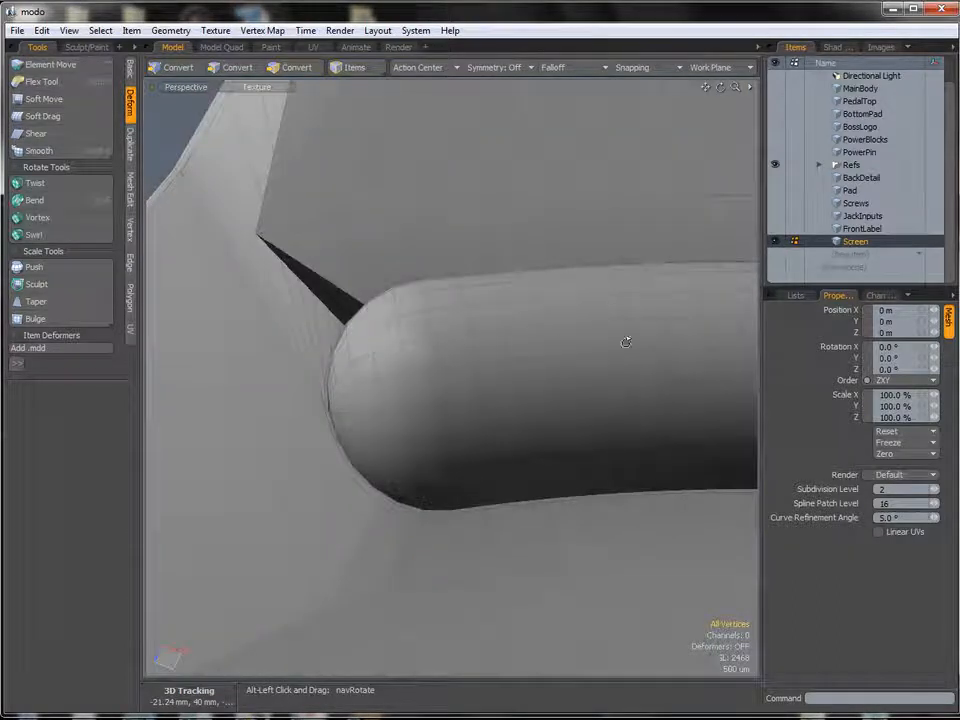
pyautogui.keyDown('alt'); pyautogui.moveTo(599, 345); pyautogui.dragTo(519, 445); pyautogui.keyUp('alt')
pyautogui.click(397, 410)
pyautogui.hotkey('ctrl', 'space')
pyautogui.click(523, 391)
pyautogui.keyDown('alt'); pyautogui.keyDown('shift'); pyautogui.moveTo(540, 344); pyautogui.dragTo(558, 391); pyautogui.keyUp('shift'); pyautogui.keyUp('alt')
pyautogui.keyDown('ctrl'); pyautogui.keyDown('alt'); pyautogui.moveTo(558, 391); pyautogui.dragTo(603, 324); pyautogui.keyUp('alt'); pyautogui.keyUp('ctrl')
pyautogui.keyDown('alt'); pyautogui.keyDown('shift'); pyautogui.moveTo(603, 324); pyautogui.dragTo(639, 342); pyautogui.keyUp('shift'); pyautogui.keyUp('alt')
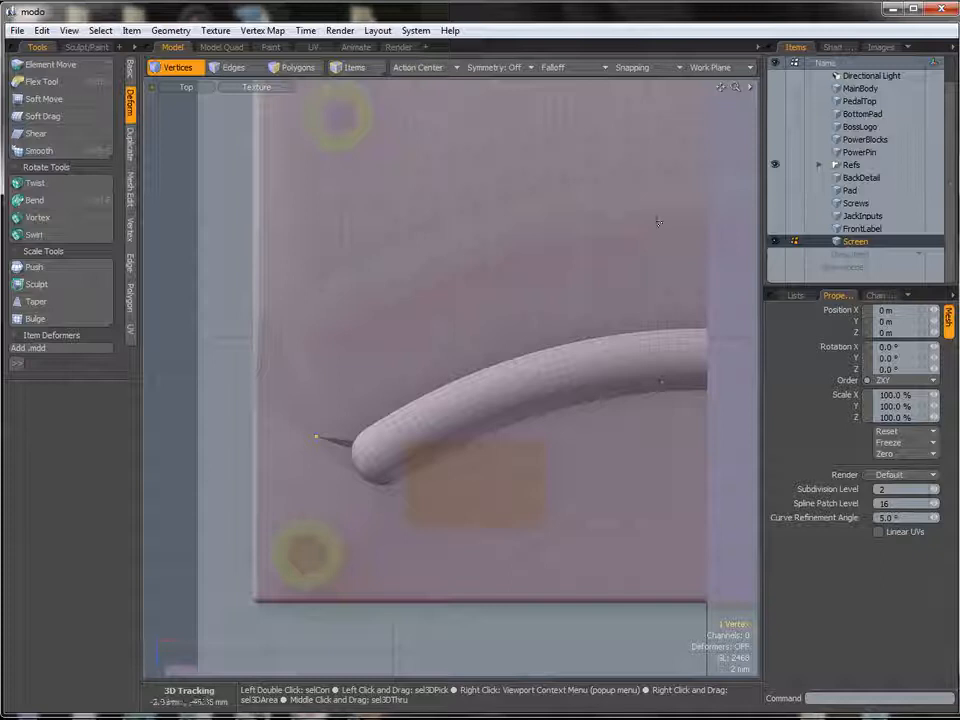
pyautogui.keyDown('alt'); pyautogui.keyDown('shift'); pyautogui.moveTo(610, 372); pyautogui.dragTo(581, 402); pyautogui.keyUp('shift'); pyautogui.keyUp('alt')
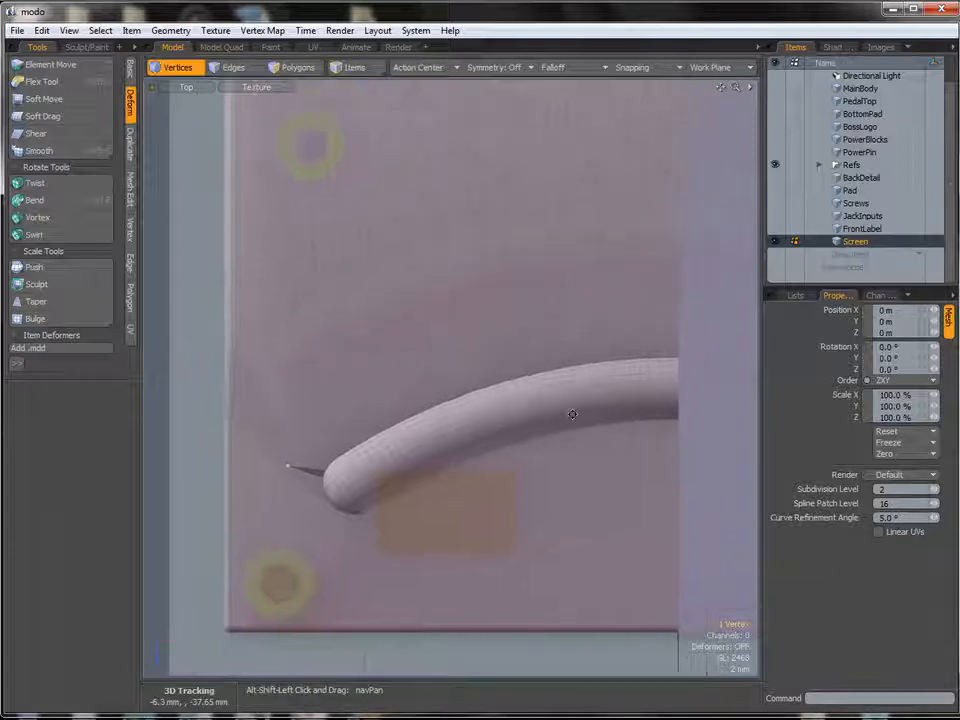
# Undo the bend of the bar, returning to the selection of its vertices and support rows
pyautogui.press('ctrl')
pyautogui.hotkey('ctrl', 'z')
pyautogui.hotkey('ctrl', 'z')
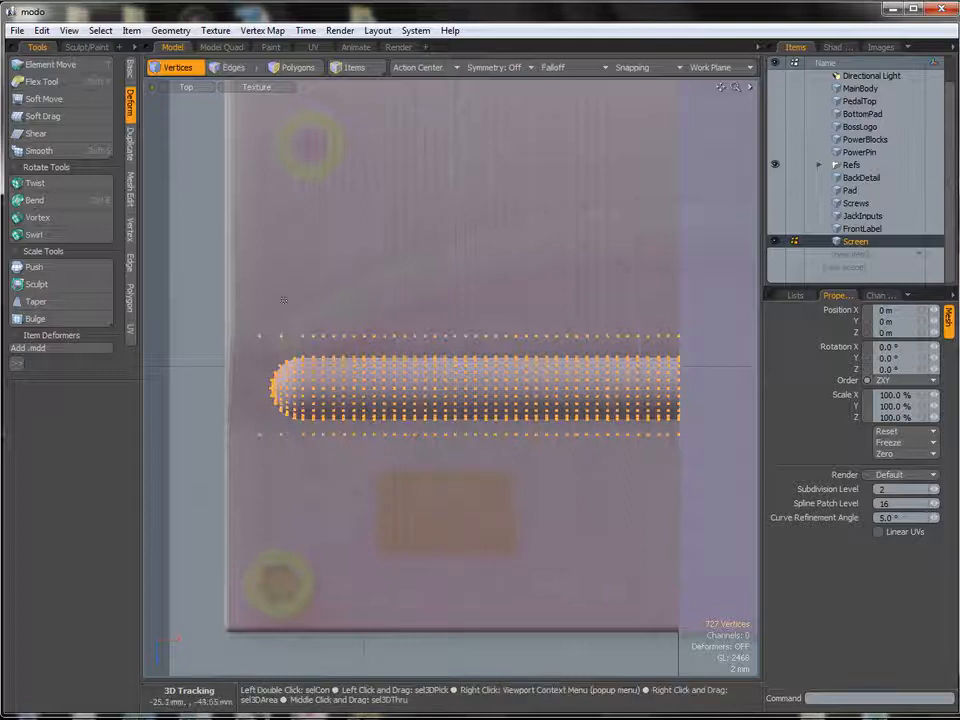
# Move the selected bar vertices and their support rows -10 mm in Z, without a falloff
pyautogui.moveTo(522, 394)
pyautogui.keyDown('alt'); pyautogui.keyDown('shift'); pyautogui.mouseDown()
pyautogui.moveTo(551, 390)
pyautogui.moveTo(520, 400)
pyautogui.mouseUp(); pyautogui.keyUp('shift'); pyautogui.keyUp('alt')
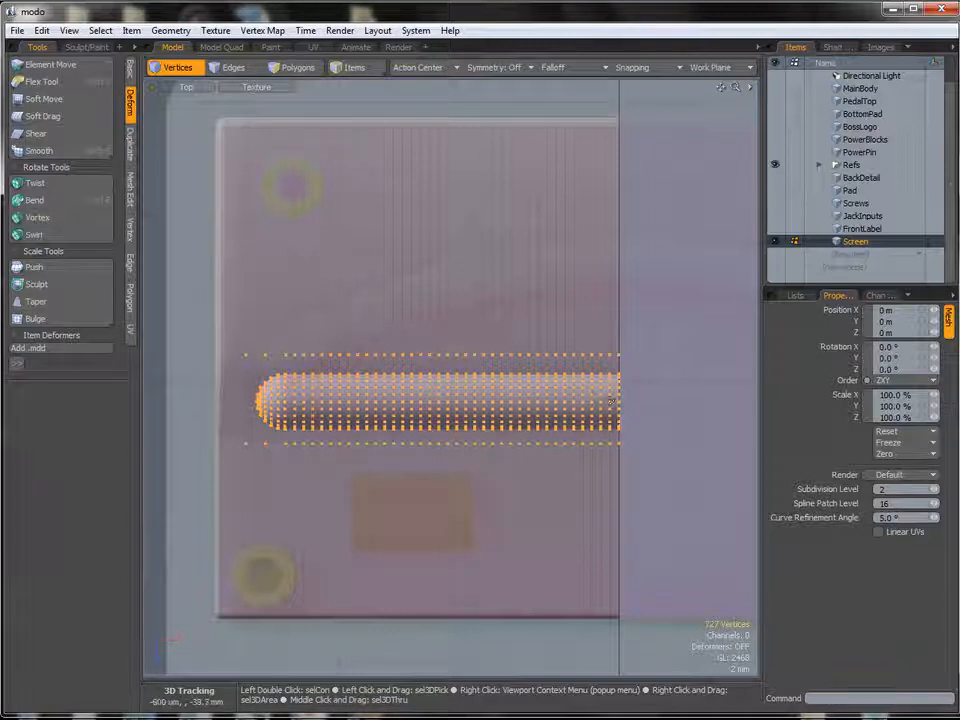
pyautogui.keyDown('alt'); pyautogui.keyDown('shift'); pyautogui.moveTo(599, 347); pyautogui.dragTo(567, 346); pyautogui.keyUp('shift'); pyautogui.keyUp('alt')
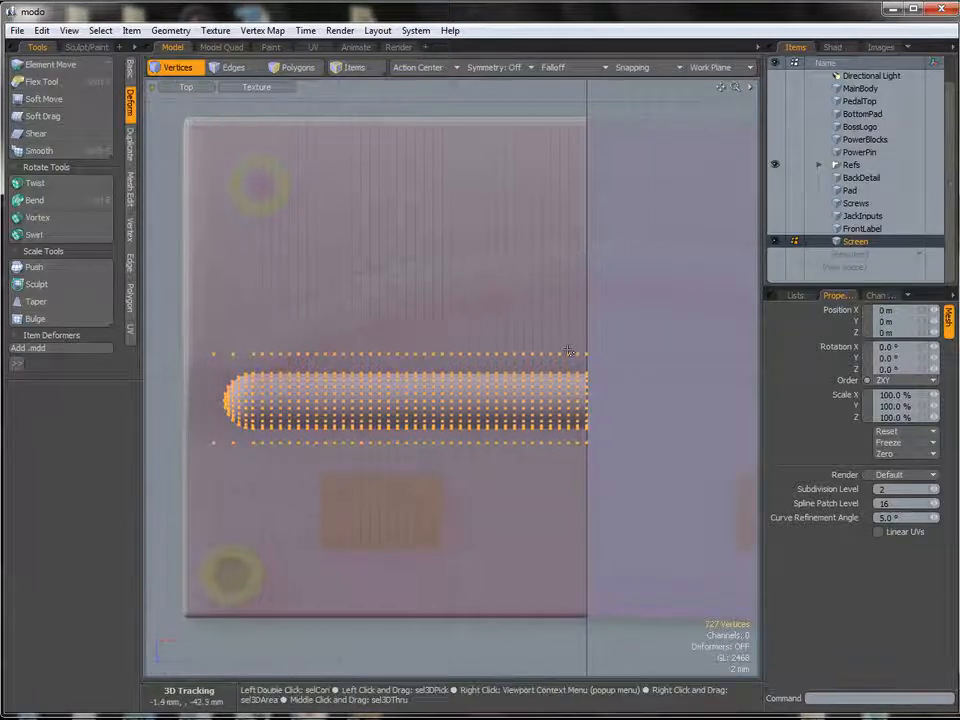
pyautogui.press('w')
pyautogui.moveTo(401, 478); pyautogui.dragTo(401, 340)
pyautogui.keyDown('alt'); pyautogui.keyDown('shift'); pyautogui.moveTo(594, 280); pyautogui.dragTo(566, 244); pyautogui.keyUp('shift'); pyautogui.keyUp('alt')
pyautogui.moveTo(362, 342); pyautogui.dragTo(359, 340)
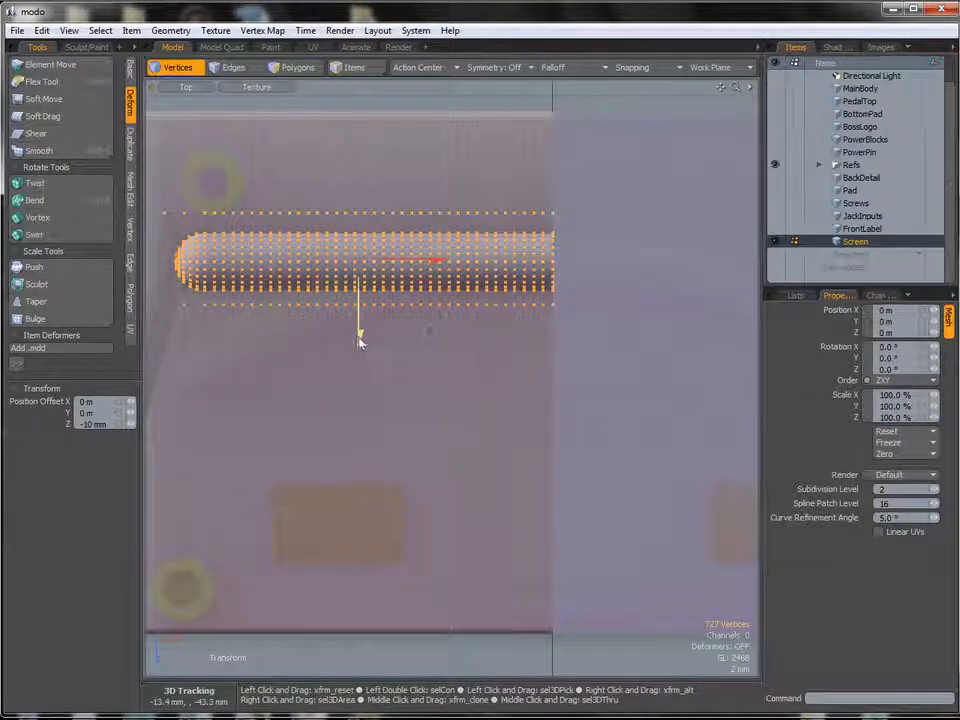
pyautogui.keyDown('alt'); pyautogui.keyDown('shift'); pyautogui.moveTo(521, 286); pyautogui.dragTo(570, 288); pyautogui.keyUp('shift'); pyautogui.keyUp('alt')
pyautogui.press('space')
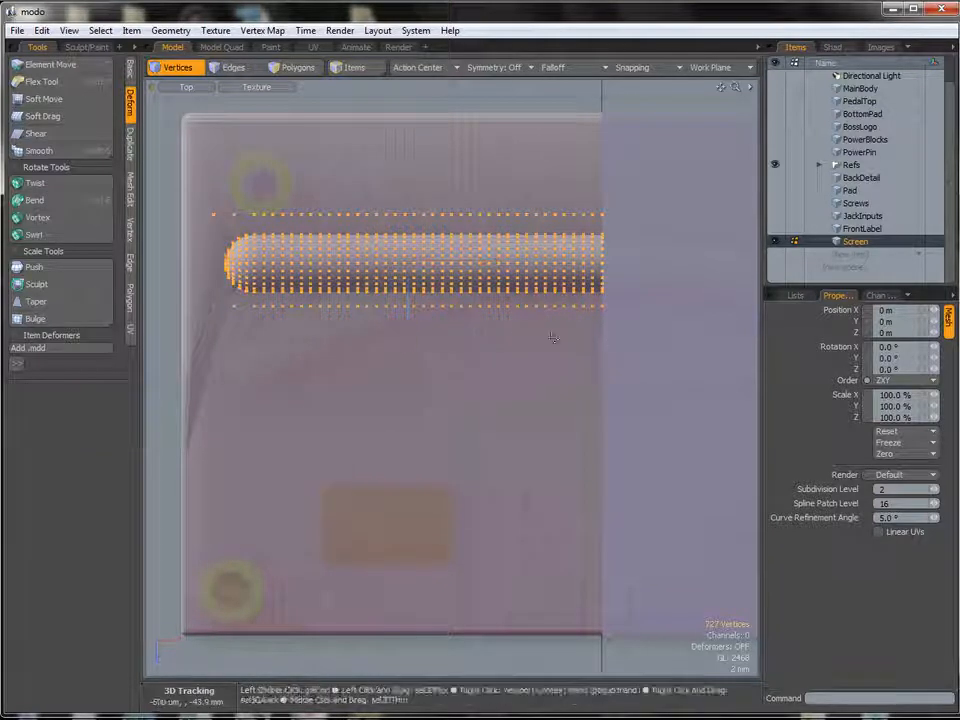
# Scale the selected bar vertices and their support rows to 107.5% in X from the bar's open end
pyautogui.keyDown('alt'); pyautogui.keyDown('shift'); pyautogui.moveTo(426, 290); pyautogui.dragTo(463, 288); pyautogui.keyUp('shift'); pyautogui.keyUp('alt')
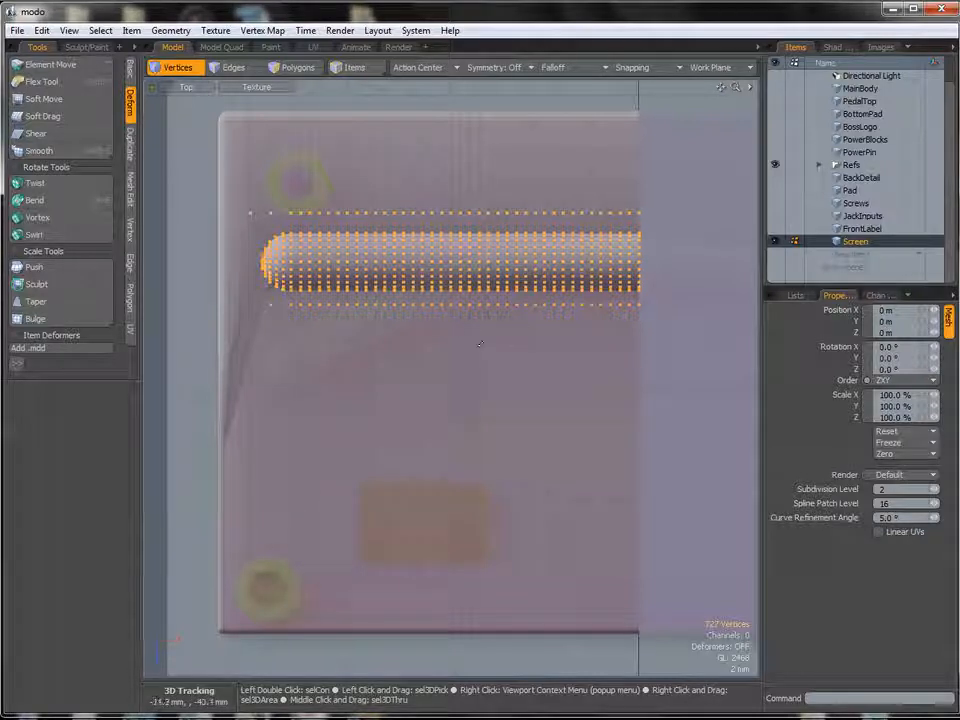
pyautogui.press('r')
pyautogui.keyDown('alt'); pyautogui.keyDown('shift'); pyautogui.moveTo(632, 246); pyautogui.dragTo(628, 289); pyautogui.keyUp('shift'); pyautogui.keyUp('alt')
pyautogui.keyDown('alt'); pyautogui.keyDown('shift'); pyautogui.moveTo(553, 280); pyautogui.dragTo(522, 290); pyautogui.keyUp('shift'); pyautogui.keyUp('alt')
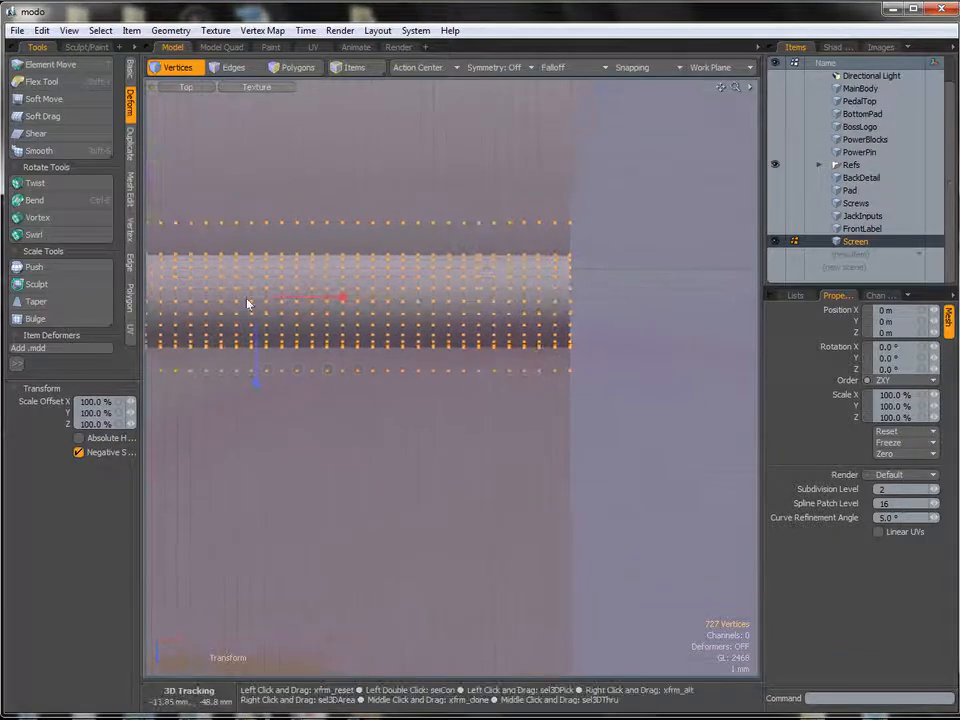
pyautogui.click(569, 221)
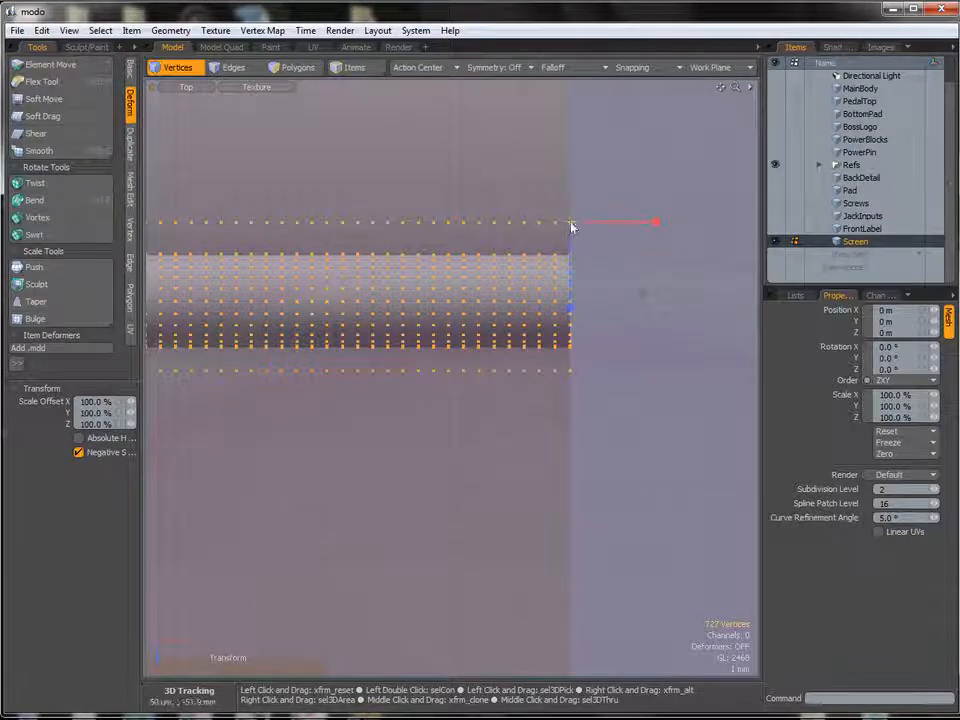
pyautogui.keyDown('ctrl'); pyautogui.keyDown('alt'); pyautogui.moveTo(429, 347); pyautogui.dragTo(457, 348); pyautogui.keyUp('alt'); pyautogui.keyUp('ctrl')
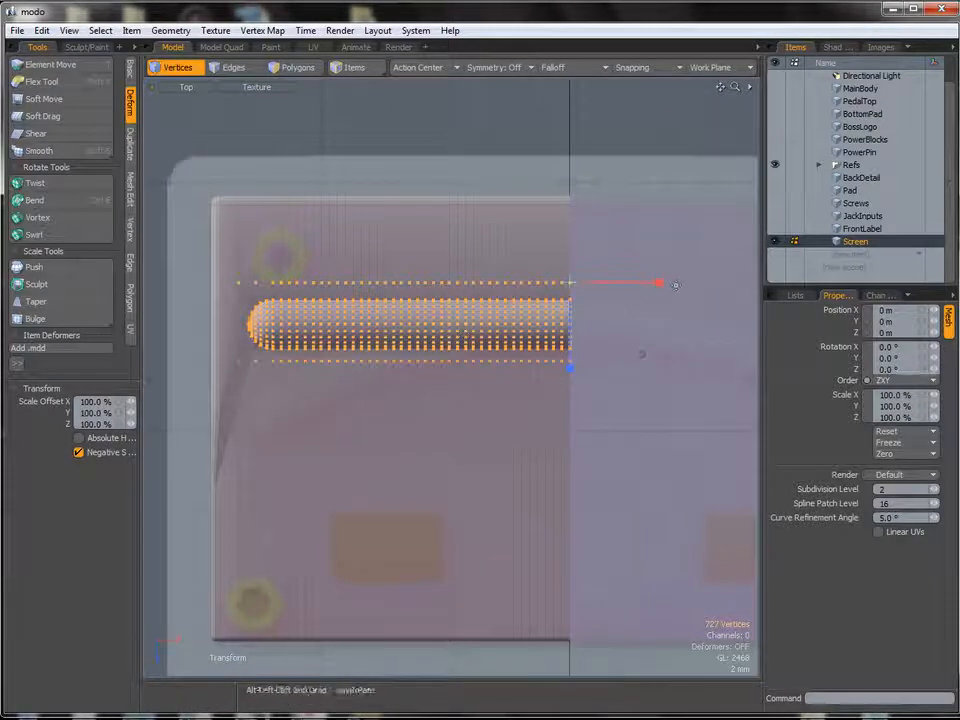
pyautogui.moveTo(657, 287); pyautogui.dragTo(662, 282)
pyautogui.keyDown('alt'); pyautogui.keyDown('shift'); pyautogui.moveTo(401, 284); pyautogui.dragTo(424, 260); pyautogui.keyUp('shift'); pyautogui.keyUp('alt')
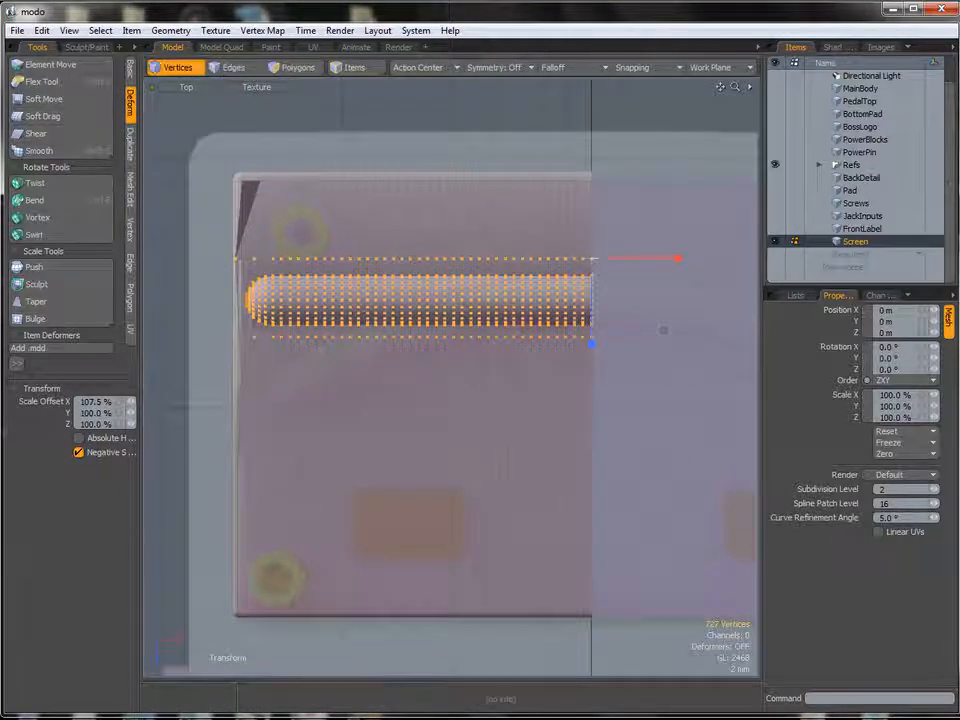
pyautogui.keyDown('alt'); pyautogui.keyDown('shift'); pyautogui.moveTo(379, 292); pyautogui.dragTo(409, 284); pyautogui.keyUp('shift'); pyautogui.keyUp('alt')
pyautogui.keyDown('alt'); pyautogui.keyDown('shift'); pyautogui.moveTo(349, 295); pyautogui.dragTo(343, 297); pyautogui.keyUp('shift'); pyautogui.keyUp('alt')
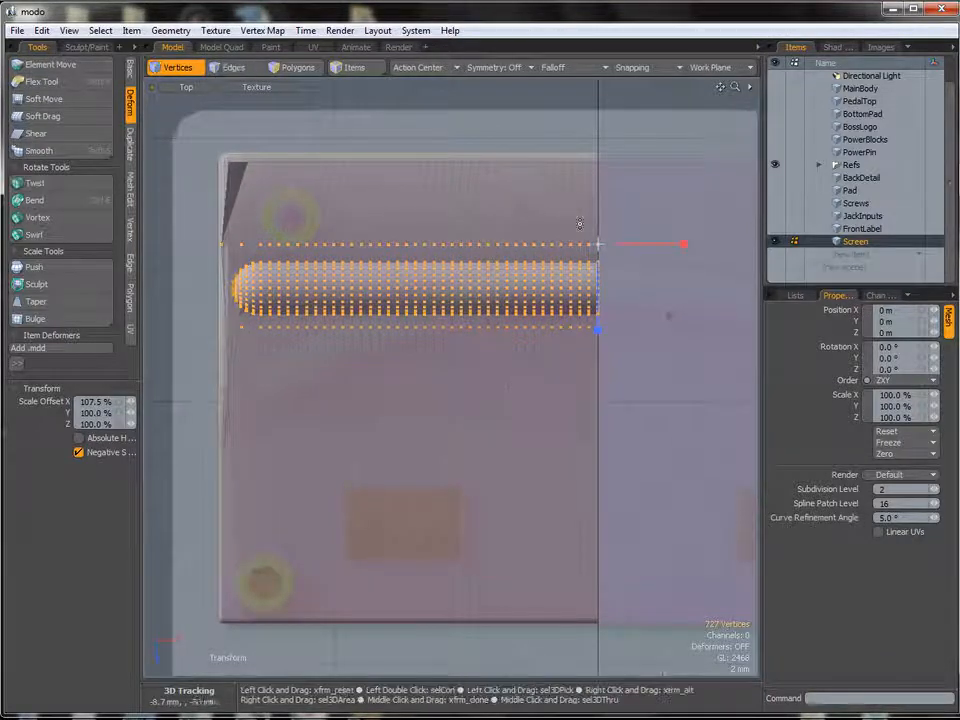
pyautogui.press('q')
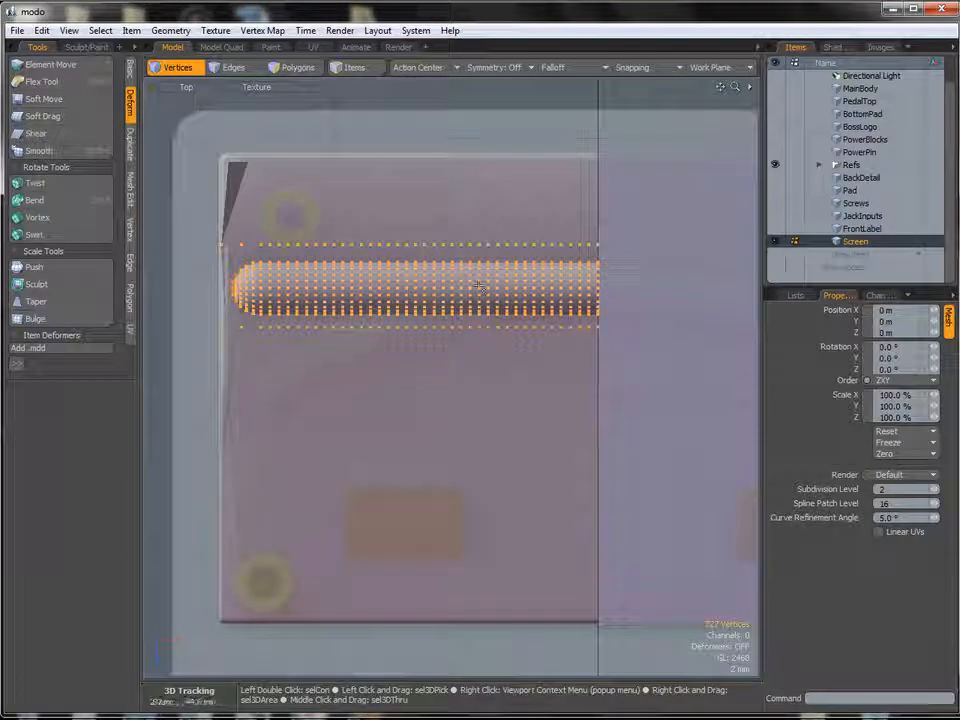
# Try bending the selected bar about -34° around its open end at X 0 m, Z -52 mm, and undo the bend
pyautogui.click(32, 201)
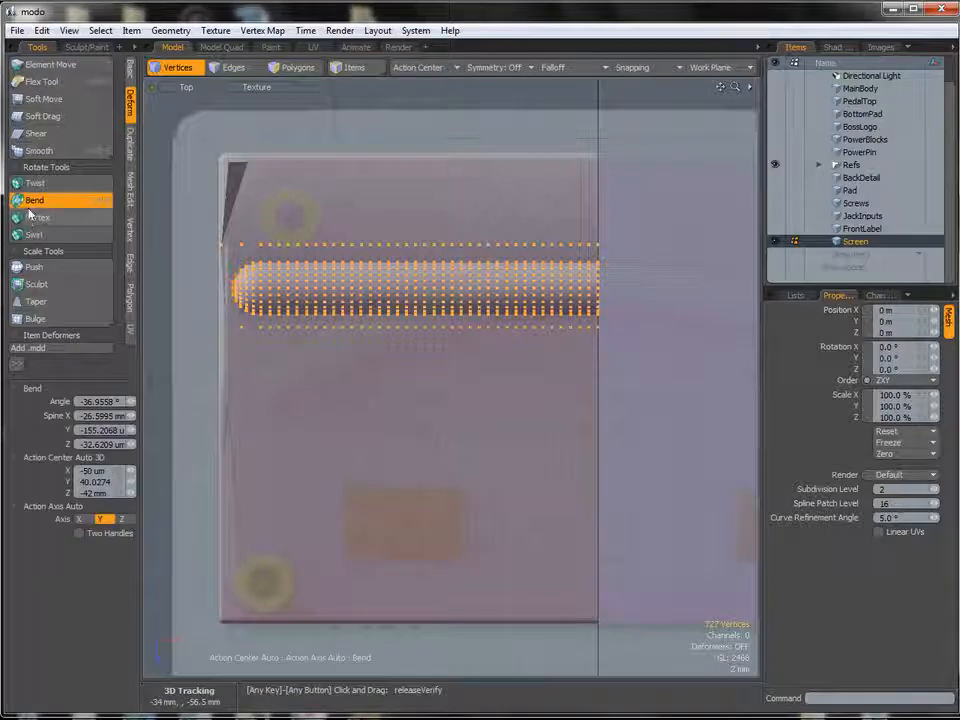
pyautogui.keyDown('alt'); pyautogui.keyDown('shift'); pyautogui.moveTo(604, 252); pyautogui.dragTo(615, 318); pyautogui.keyUp('shift'); pyautogui.keyUp('alt')
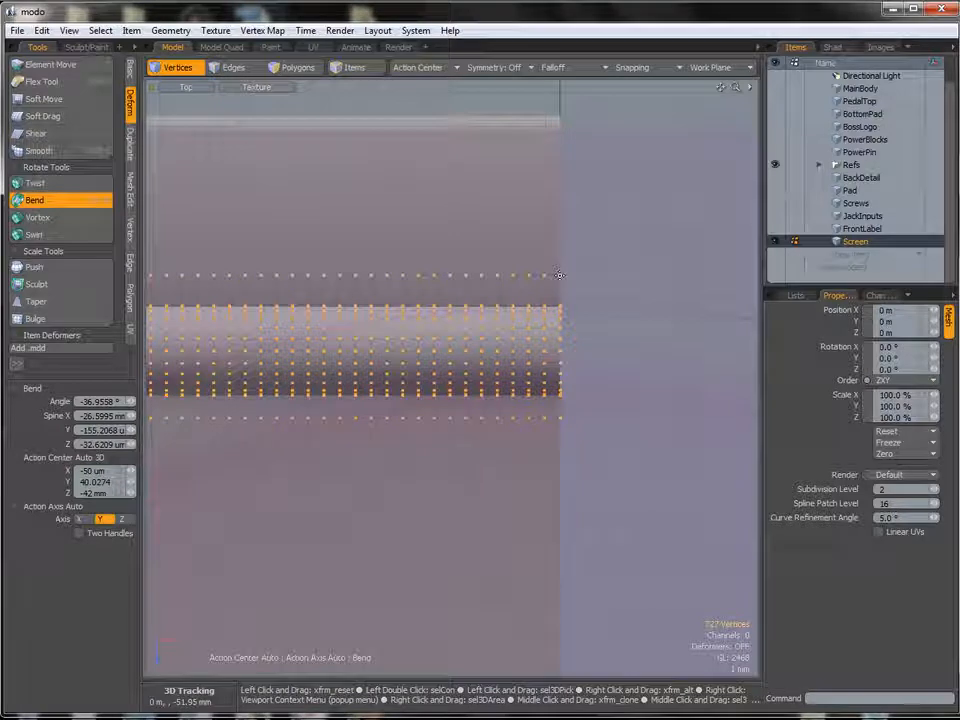
pyautogui.click(559, 274)
pyautogui.keyDown('ctrl'); pyautogui.keyDown('alt'); pyautogui.moveTo(500, 398); pyautogui.dragTo(533, 352); pyautogui.keyUp('alt'); pyautogui.keyUp('ctrl')
pyautogui.keyDown('ctrl'); pyautogui.keyDown('alt'); pyautogui.moveTo(533, 352); pyautogui.dragTo(518, 347); pyautogui.keyUp('alt'); pyautogui.keyUp('ctrl')
pyautogui.keyDown('alt'); pyautogui.keyDown('shift'); pyautogui.moveTo(518, 347); pyautogui.dragTo(505, 347); pyautogui.keyUp('shift'); pyautogui.keyUp('alt')
pyautogui.moveTo(621, 285); pyautogui.dragTo(666, 265)
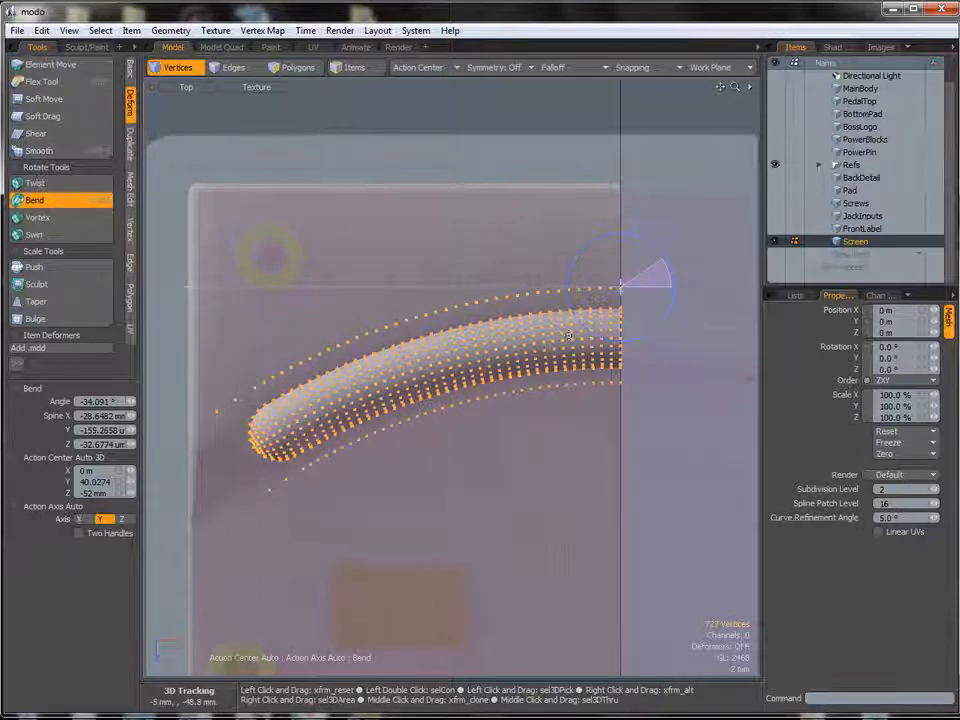
pyautogui.keyDown('alt'); pyautogui.keyDown('shift'); pyautogui.moveTo(568, 335); pyautogui.dragTo(392, 349); pyautogui.keyUp('shift'); pyautogui.keyUp('alt')
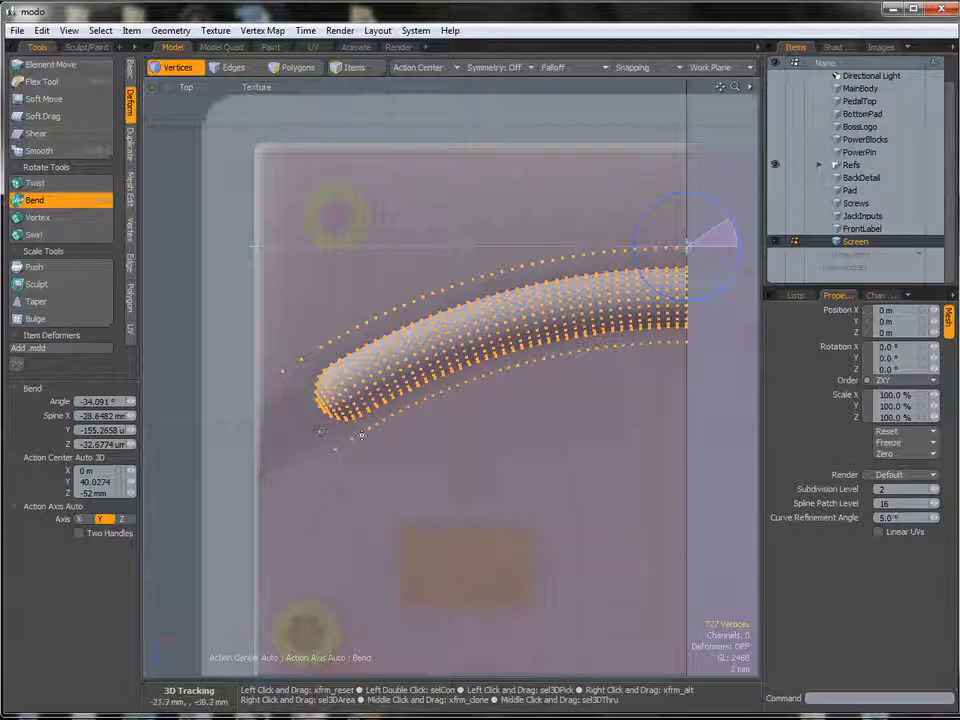
pyautogui.press('space')
pyautogui.hotkey('ctrl', 'z')
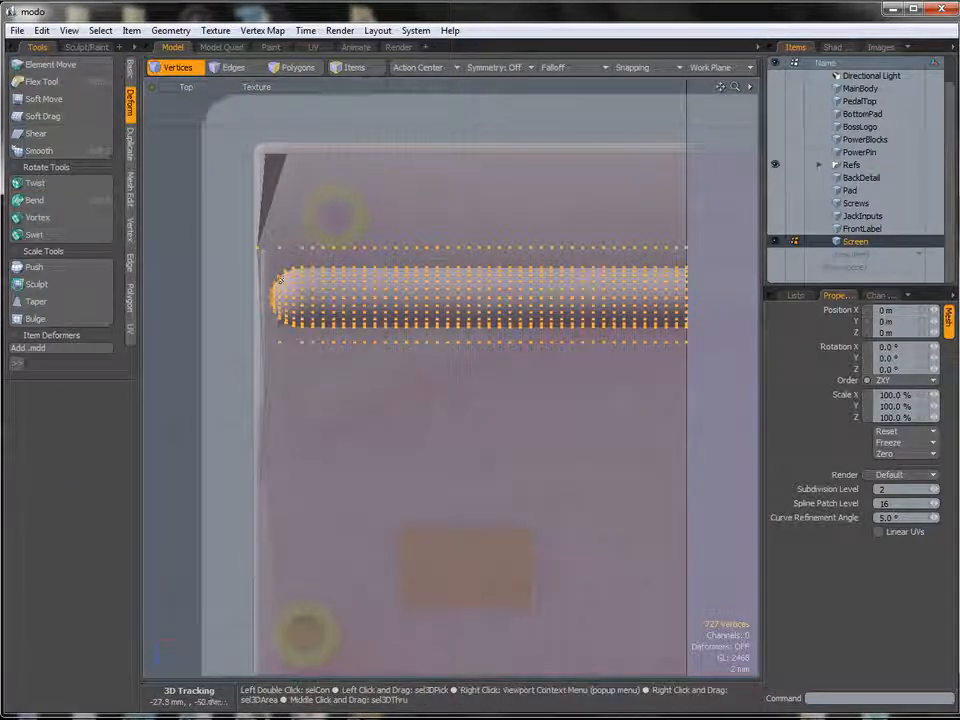
# Scale the selected bar vertices and support rows by a further 102.5% in X from the bar's open end
pyautogui.keyDown('alt'); pyautogui.keyDown('shift'); pyautogui.moveTo(573, 296); pyautogui.dragTo(519, 313); pyautogui.keyUp('shift'); pyautogui.keyUp('alt')
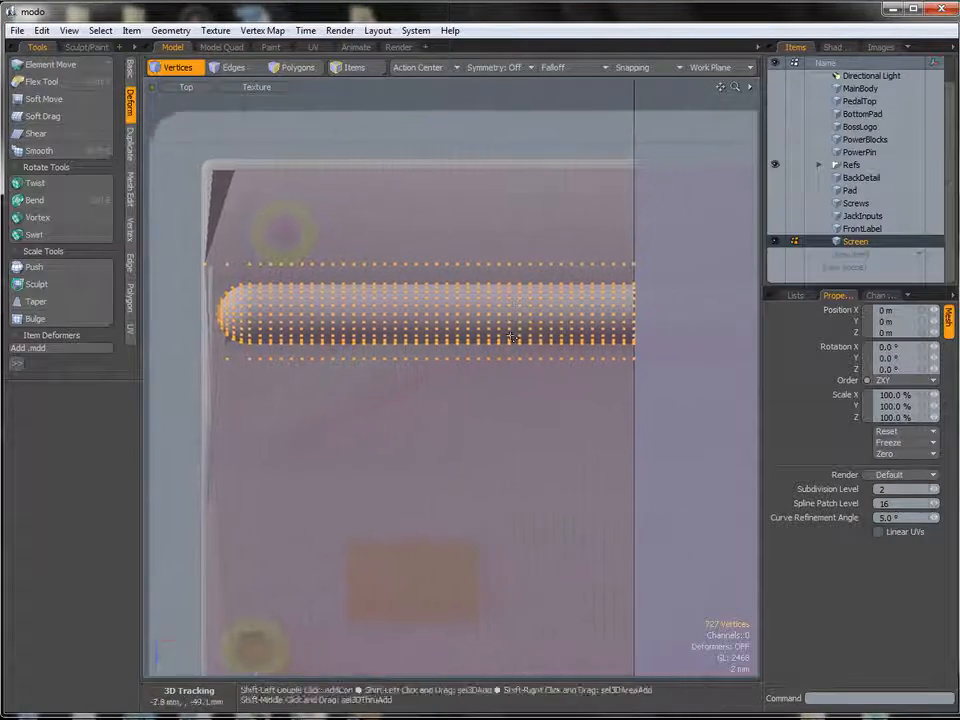
pyautogui.press('r')
pyautogui.keyDown('alt'); pyautogui.keyDown('shift'); pyautogui.moveTo(591, 291); pyautogui.dragTo(525, 314); pyautogui.keyUp('shift'); pyautogui.keyUp('alt')
pyautogui.keyDown('ctrl'); pyautogui.keyDown('alt'); pyautogui.moveTo(525, 314); pyautogui.dragTo(643, 270); pyautogui.keyUp('alt'); pyautogui.keyUp('ctrl')
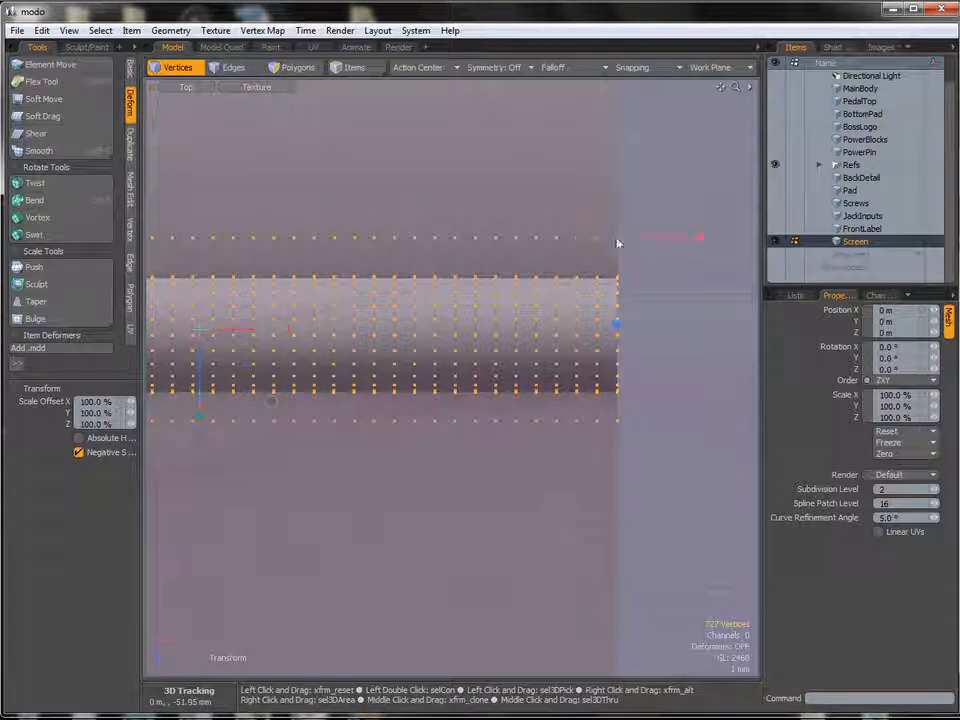
pyautogui.keyDown('ctrl'); pyautogui.keyDown('alt'); pyautogui.moveTo(690, 309); pyautogui.dragTo(516, 354); pyautogui.keyUp('alt'); pyautogui.keyUp('ctrl')
pyautogui.keyDown('alt'); pyautogui.keyDown('shift'); pyautogui.moveTo(516, 354); pyautogui.dragTo(650, 341); pyautogui.keyUp('shift'); pyautogui.keyUp('alt')
pyautogui.keyDown('ctrl'); pyautogui.keyDown('alt'); pyautogui.moveTo(576, 360); pyautogui.dragTo(546, 358); pyautogui.keyUp('alt'); pyautogui.keyUp('ctrl')
pyautogui.moveTo(546, 358)
pyautogui.keyDown('alt'); pyautogui.keyDown('shift'); pyautogui.mouseDown()
pyautogui.moveTo(554, 356)
pyautogui.moveTo(540, 360)
pyautogui.mouseUp(); pyautogui.keyUp('shift'); pyautogui.keyUp('alt')
pyautogui.moveTo(738, 293); pyautogui.dragTo(740, 291)
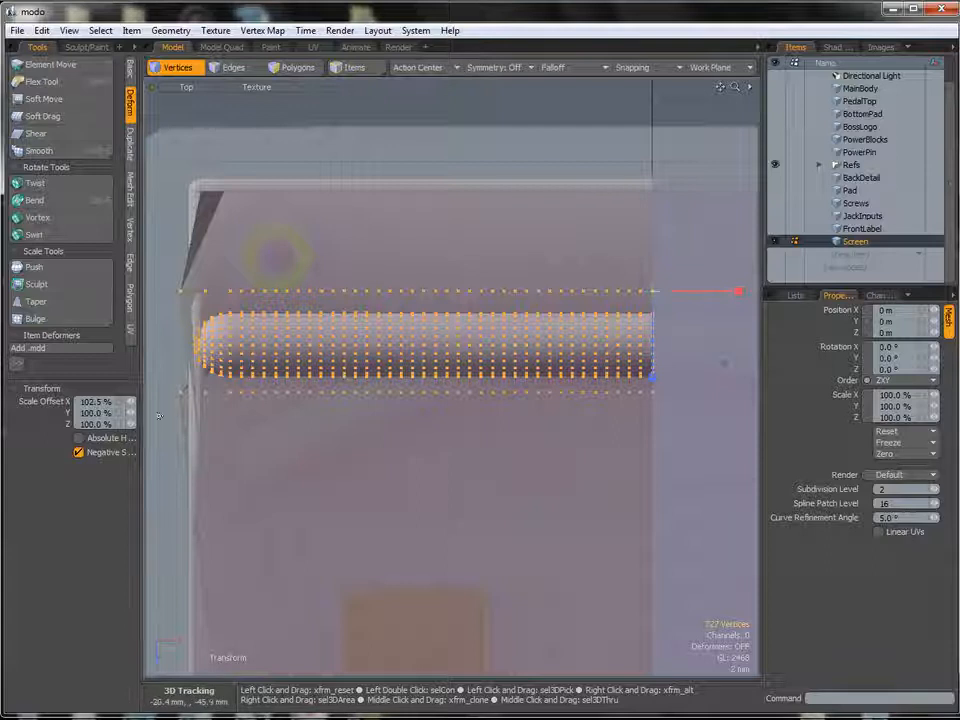
pyautogui.keyDown('alt'); pyautogui.keyDown('shift'); pyautogui.moveTo(568, 344); pyautogui.dragTo(519, 342); pyautogui.keyUp('shift'); pyautogui.keyUp('alt')
# Bend the selected bar into an arch of about -34°, centred at its open end at X 0 m, Z -51.95 mm, and clear the selection
pyautogui.click(40, 200)
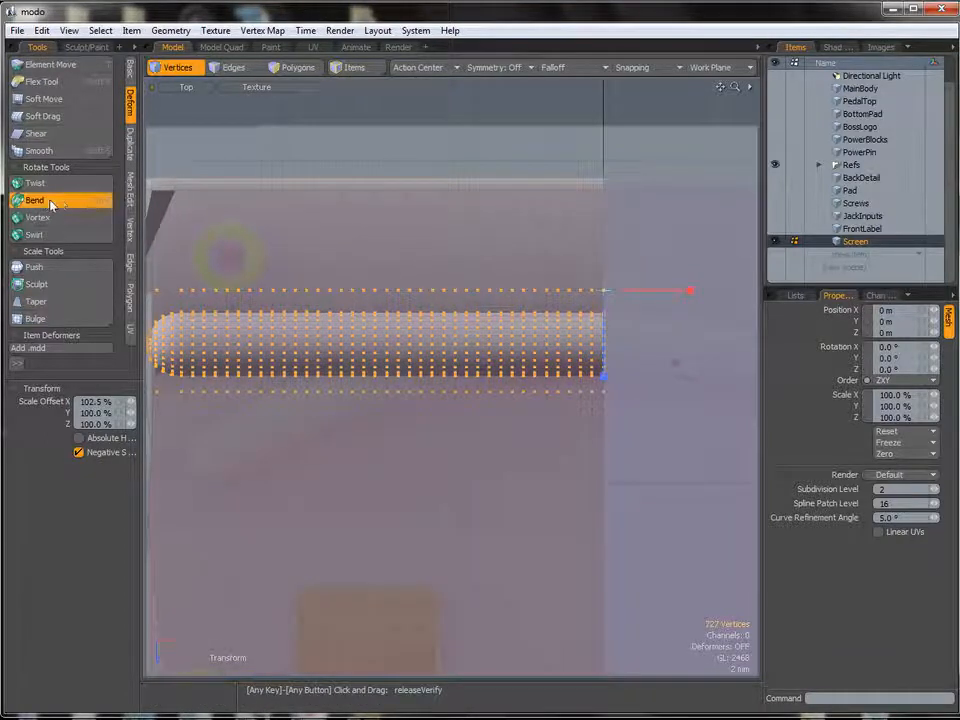
pyautogui.keyDown('ctrl'); pyautogui.keyDown('alt'); pyautogui.moveTo(572, 296); pyautogui.dragTo(663, 350); pyautogui.keyUp('alt'); pyautogui.keyUp('ctrl')
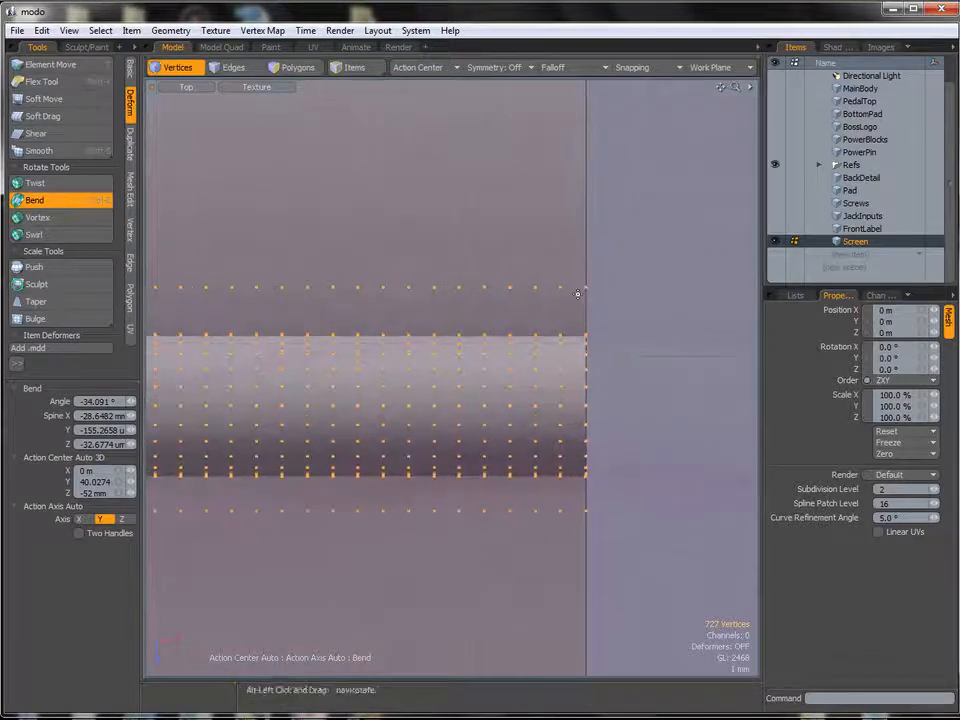
pyautogui.click(586, 287)
pyautogui.keyDown('ctrl'); pyautogui.keyDown('alt'); pyautogui.moveTo(531, 401); pyautogui.dragTo(452, 391); pyautogui.keyUp('alt'); pyautogui.keyUp('ctrl')
pyautogui.keyDown('alt'); pyautogui.keyDown('shift'); pyautogui.moveTo(551, 291); pyautogui.dragTo(631, 257); pyautogui.keyUp('shift'); pyautogui.keyUp('alt')
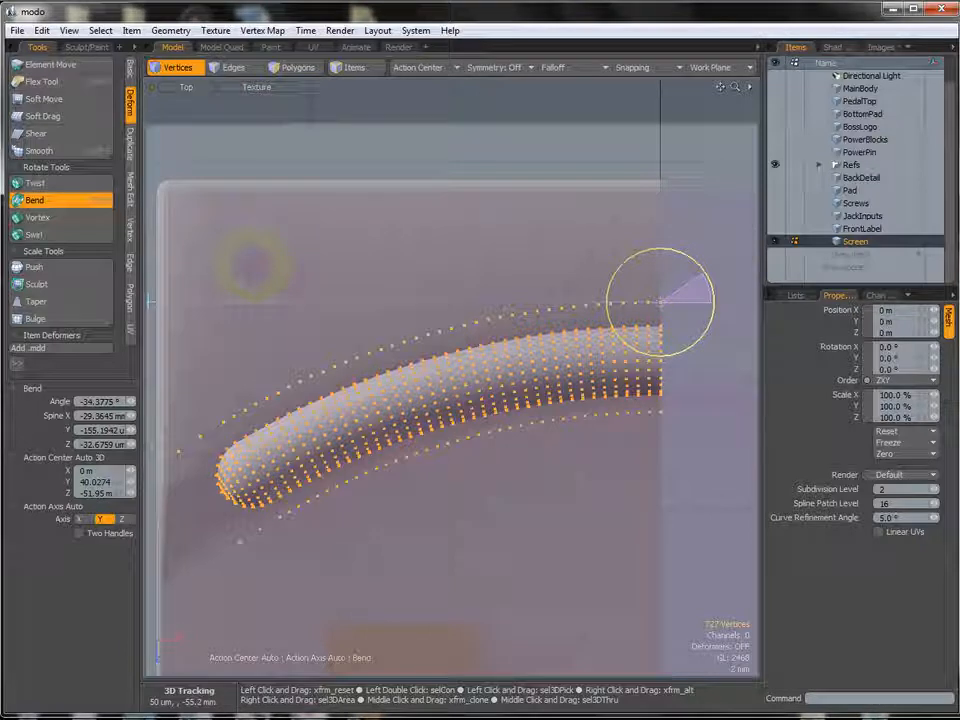
pyautogui.keyDown('alt'); pyautogui.keyDown('shift'); pyautogui.moveTo(214, 460); pyautogui.dragTo(264, 428); pyautogui.keyUp('shift'); pyautogui.keyUp('alt')
pyautogui.moveTo(696, 231); pyautogui.dragTo(690, 229)
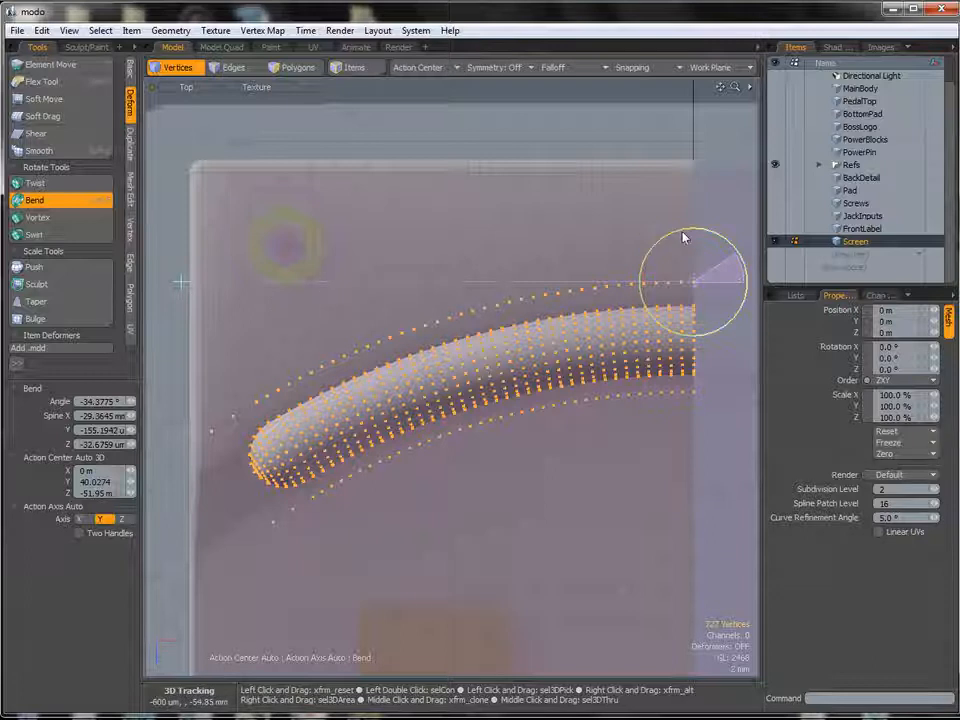
pyautogui.moveTo(687, 235); pyautogui.dragTo(688, 238)
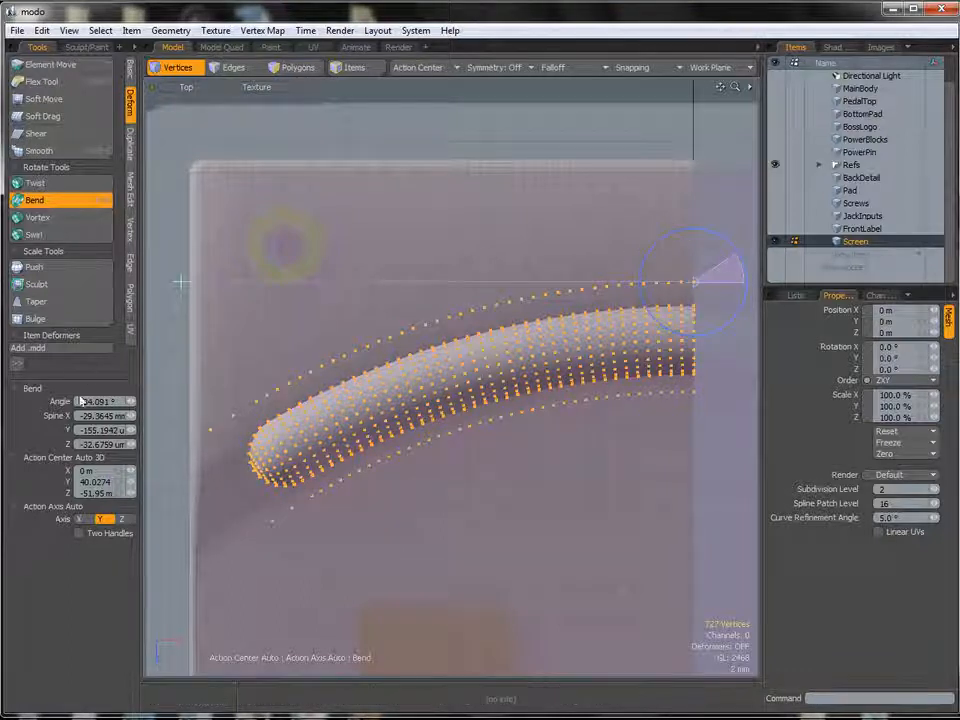
pyautogui.press('space')
pyautogui.click(508, 284)
# Save the scene under the new name 15_tubeBentIntoShape
pyautogui.hotkey('ctrl', 'space')
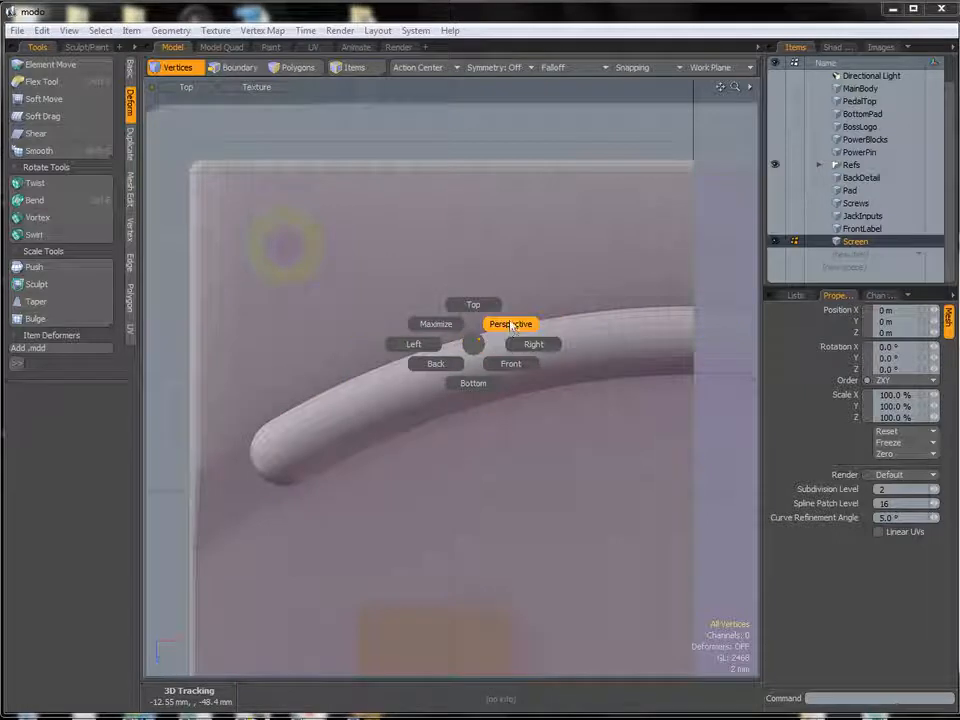
pyautogui.click(512, 326)
pyautogui.keyDown('alt'); pyautogui.moveTo(512, 326); pyautogui.dragTo(573, 303); pyautogui.keyUp('alt')
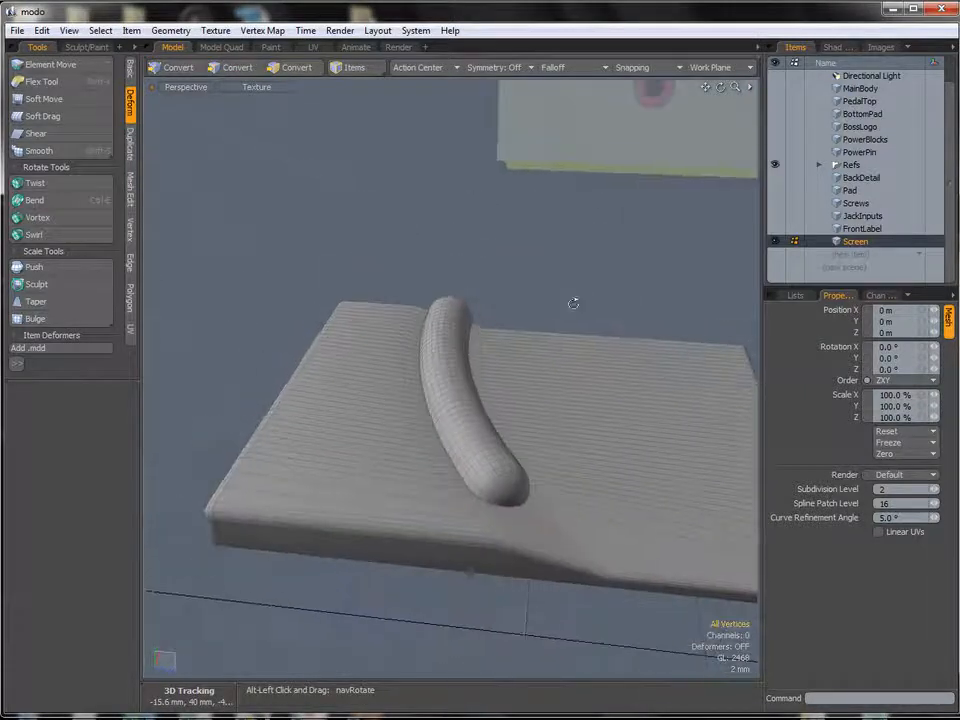
pyautogui.keyDown('alt'); pyautogui.moveTo(476, 450); pyautogui.dragTo(411, 449); pyautogui.keyUp('alt')
pyautogui.keyDown('alt'); pyautogui.moveTo(276, 401); pyautogui.dragTo(557, 396); pyautogui.keyUp('alt')
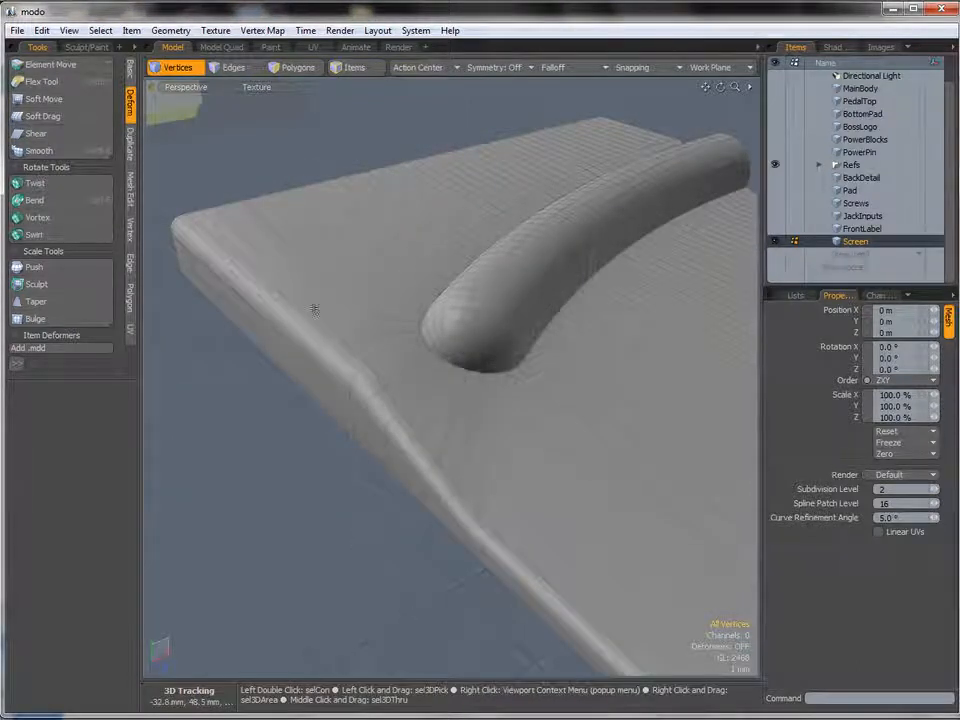
pyautogui.click(17, 30)
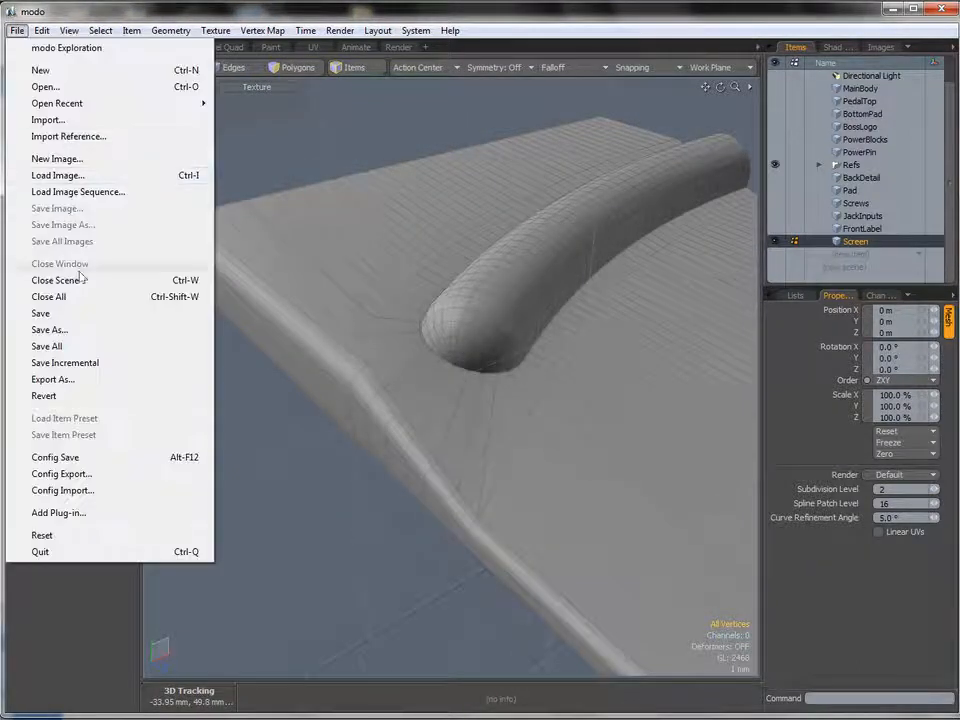
pyautogui.click(97, 331)
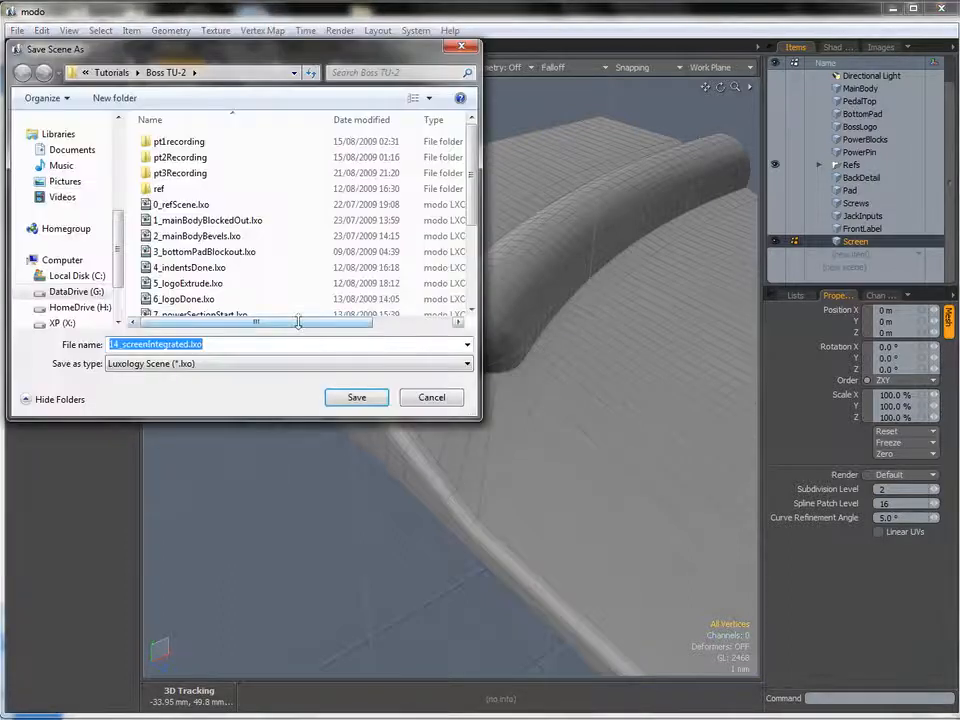
pyautogui.write('15_tube')
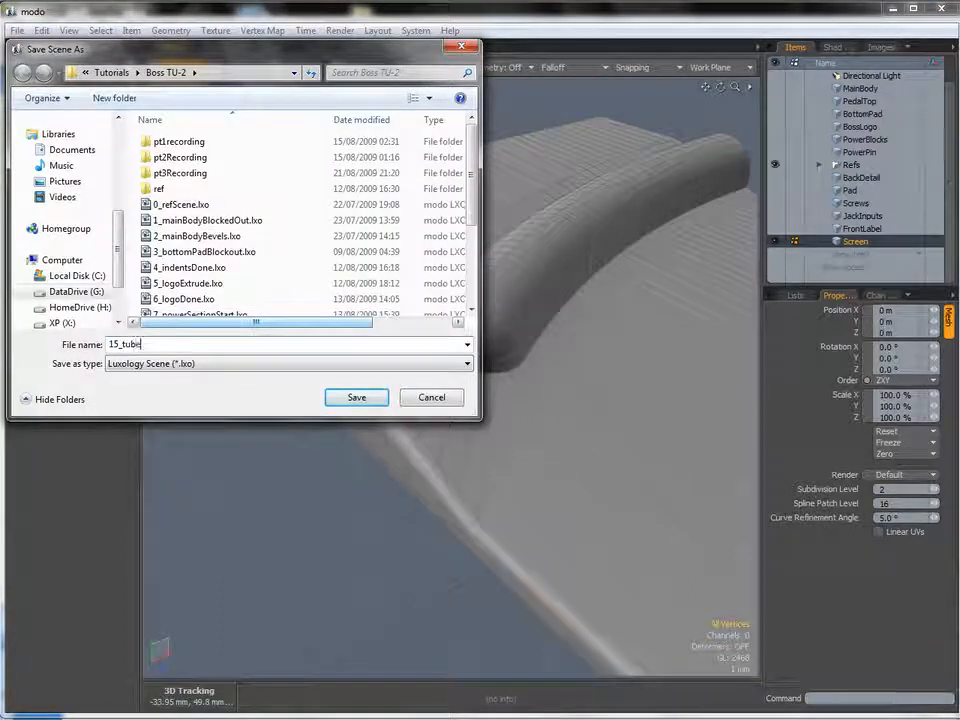
pyautogui.write('BentIntoShape')
pyautogui.press('Return')
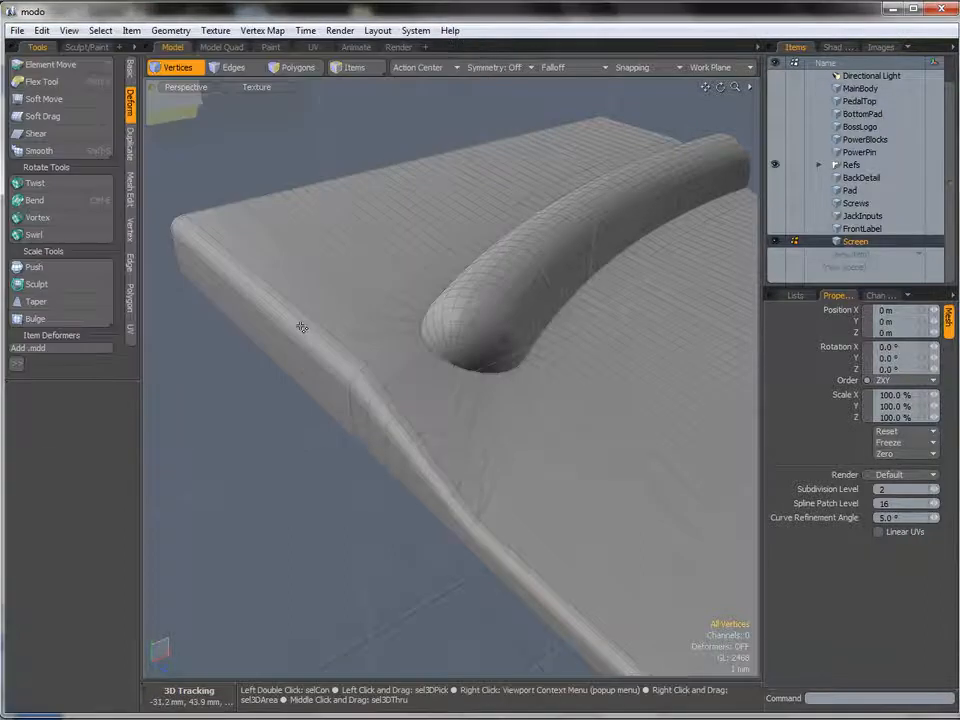
# Hide the Refs group so the reference images no longer overlay the plate in the top view
pyautogui.keyDown('alt'); pyautogui.moveTo(418, 349); pyautogui.dragTo(440, 388); pyautogui.keyUp('alt')
pyautogui.hotkey('ctrl', 'space')
pyautogui.click(460, 394)
pyautogui.keyDown('alt'); pyautogui.keyDown('shift'); pyautogui.moveTo(465, 372); pyautogui.dragTo(485, 320); pyautogui.keyUp('shift'); pyautogui.keyUp('alt')
pyautogui.keyDown('ctrl'); pyautogui.keyDown('alt'); pyautogui.moveTo(508, 330); pyautogui.dragTo(493, 332); pyautogui.keyUp('alt'); pyautogui.keyUp('ctrl')
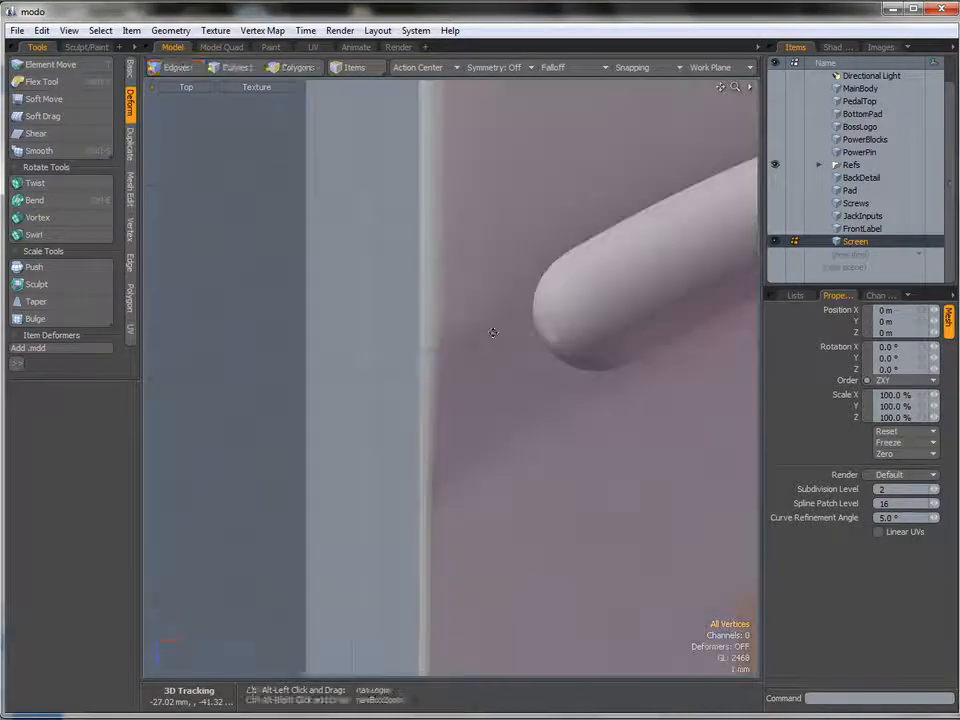
pyautogui.keyDown('alt'); pyautogui.keyDown('shift'); pyautogui.moveTo(543, 283); pyautogui.dragTo(469, 317); pyautogui.keyUp('shift'); pyautogui.keyUp('alt')
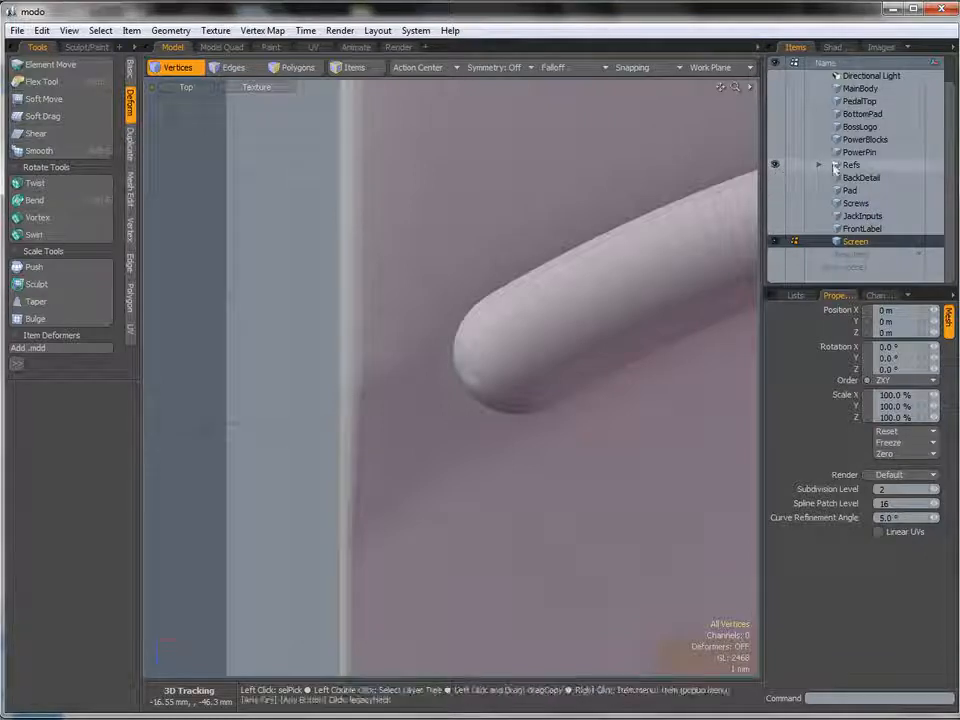
pyautogui.click(776, 166)
# Move the rows of plate side-edge vertices beside the bar's rounded tip about -1.26 mm in Z, and clear the selection
pyautogui.keyDown('alt'); pyautogui.keyDown('shift'); pyautogui.moveTo(517, 308); pyautogui.dragTo(477, 313); pyautogui.keyUp('shift'); pyautogui.keyUp('alt')
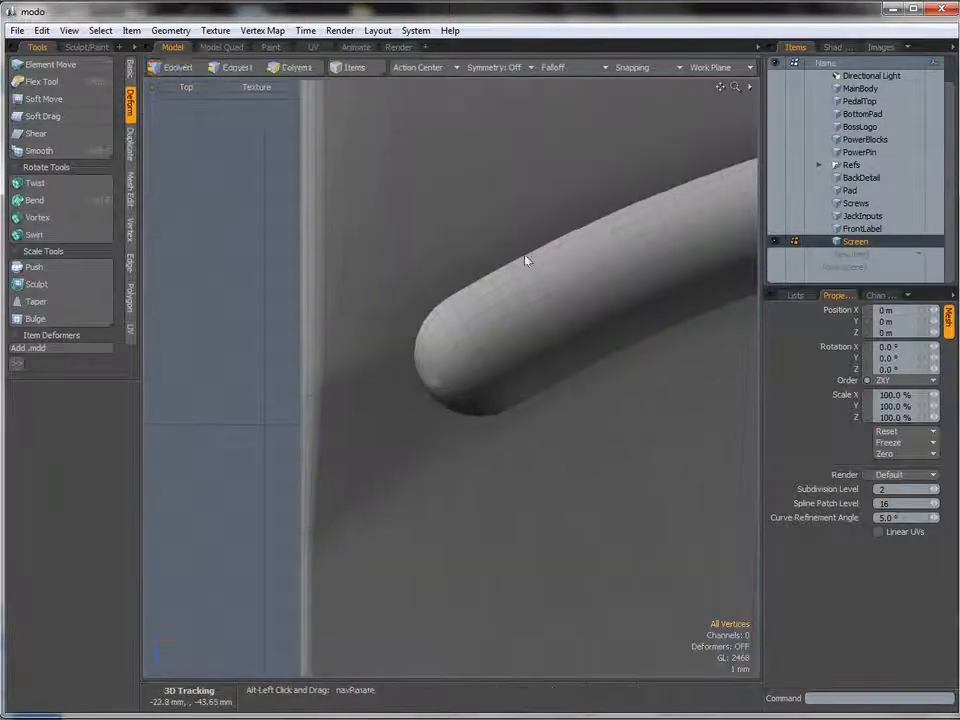
pyautogui.keyDown('alt'); pyautogui.keyDown('shift'); pyautogui.moveTo(535, 240); pyautogui.dragTo(495, 253); pyautogui.keyUp('shift'); pyautogui.keyUp('alt')
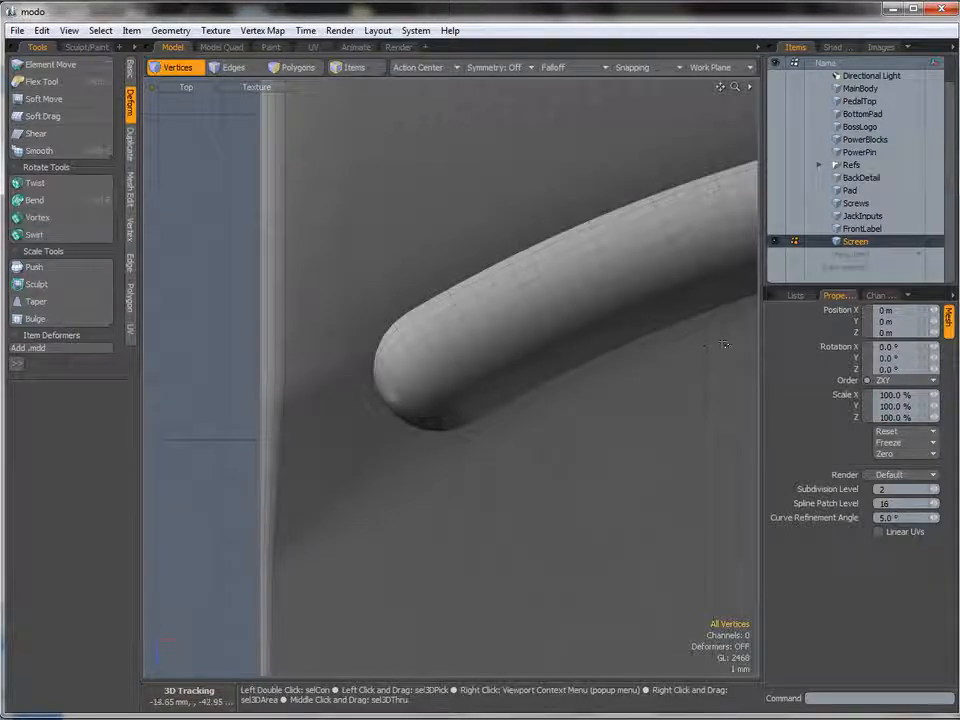
pyautogui.keyDown('alt'); pyautogui.keyDown('shift'); pyautogui.moveTo(383, 335); pyautogui.dragTo(448, 280); pyautogui.keyUp('shift'); pyautogui.keyUp('alt')
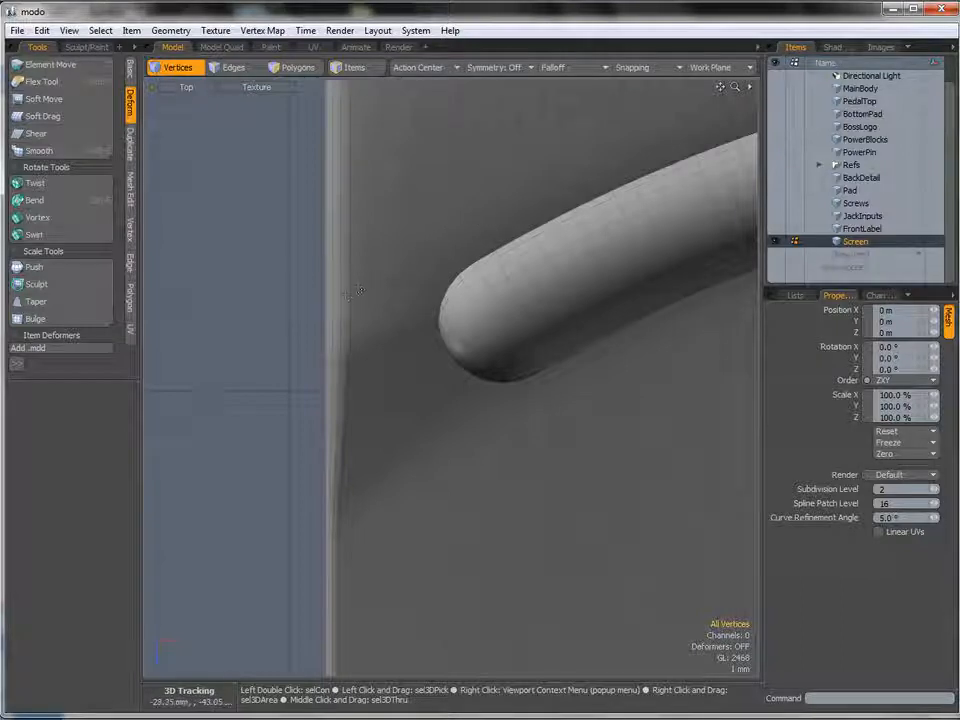
pyautogui.keyDown('alt'); pyautogui.keyDown('shift'); pyautogui.moveTo(331, 337); pyautogui.dragTo(338, 287); pyautogui.keyUp('shift'); pyautogui.keyUp('alt')
pyautogui.keyDown('alt'); pyautogui.keyDown('shift'); pyautogui.moveTo(567, 352); pyautogui.dragTo(548, 286); pyautogui.keyUp('shift'); pyautogui.keyUp('alt')
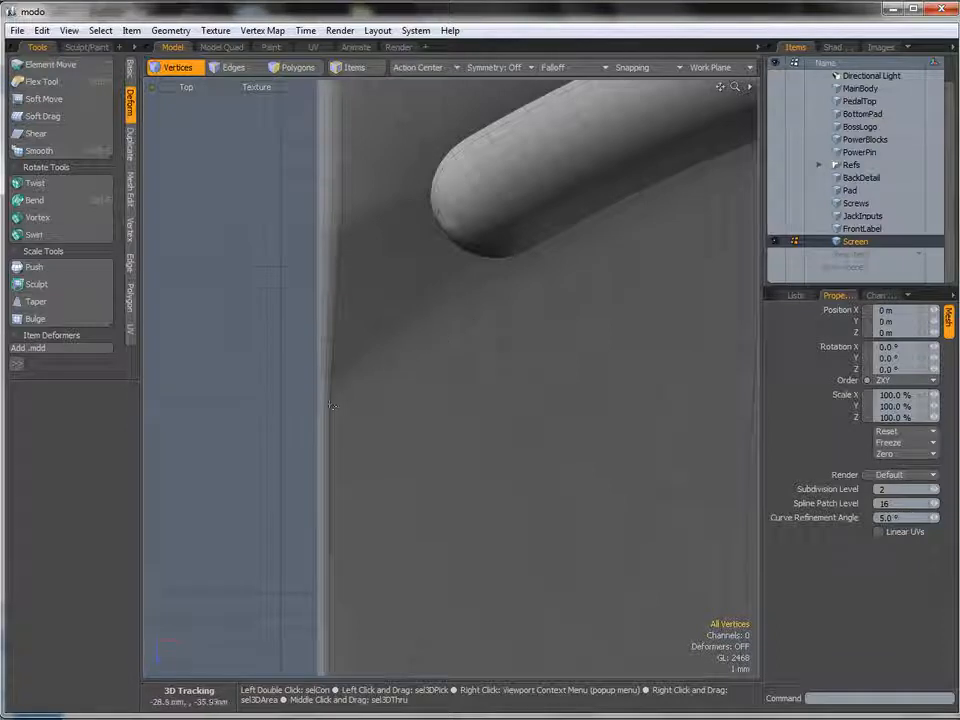
pyautogui.keyDown('alt'); pyautogui.keyDown('shift'); pyautogui.moveTo(366, 289); pyautogui.dragTo(358, 332); pyautogui.keyUp('shift'); pyautogui.keyUp('alt')
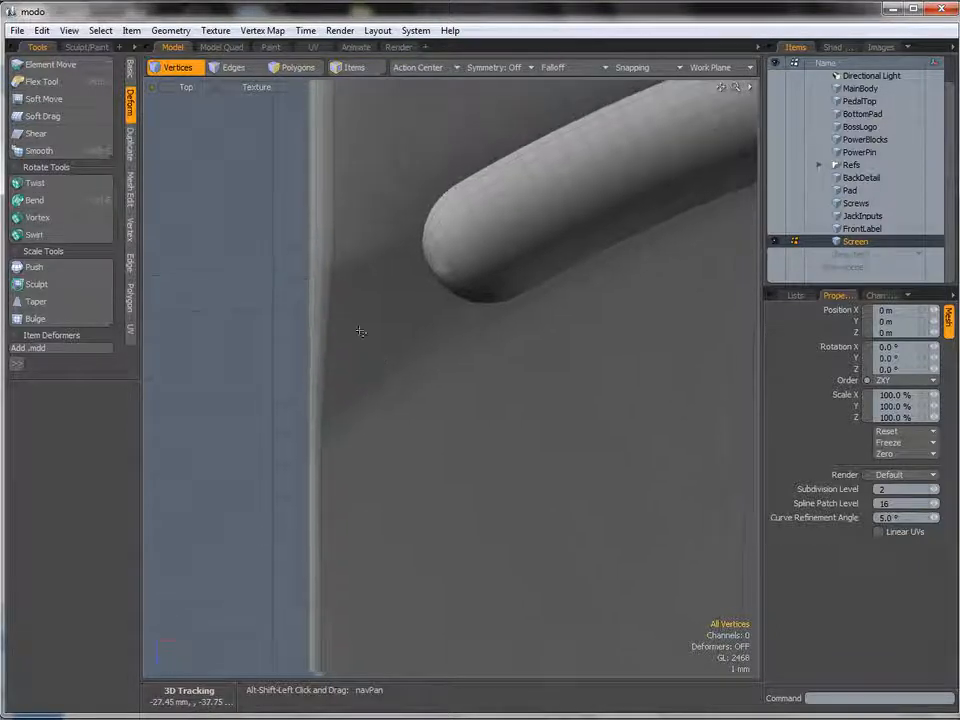
pyautogui.moveTo(353, 287)
pyautogui.mouseDown(button='right')
pyautogui.moveTo(360, 259)
pyautogui.moveTo(275, 290)
pyautogui.moveTo(349, 354)
pyautogui.moveTo(352, 345)
pyautogui.mouseUp(button='right')
pyautogui.keyDown('alt'); pyautogui.keyDown('shift'); pyautogui.moveTo(352, 378); pyautogui.dragTo(345, 413); pyautogui.keyUp('shift'); pyautogui.keyUp('alt')
pyautogui.keyDown('alt'); pyautogui.keyDown('shift'); pyautogui.moveTo(360, 313); pyautogui.dragTo(361, 352); pyautogui.keyUp('shift'); pyautogui.keyUp('alt')
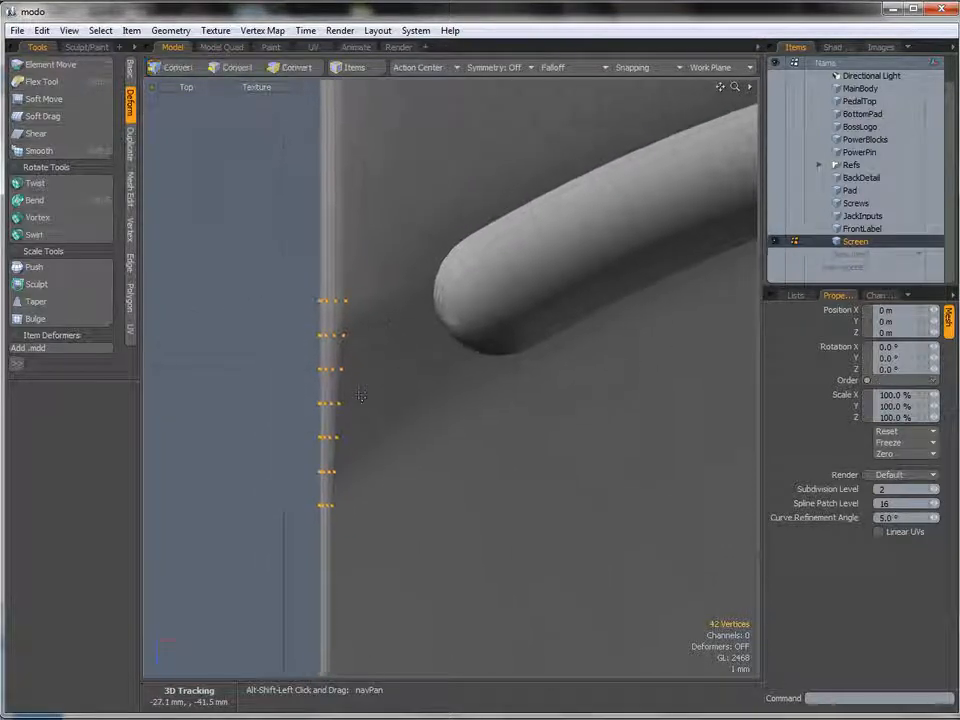
pyautogui.press('w')
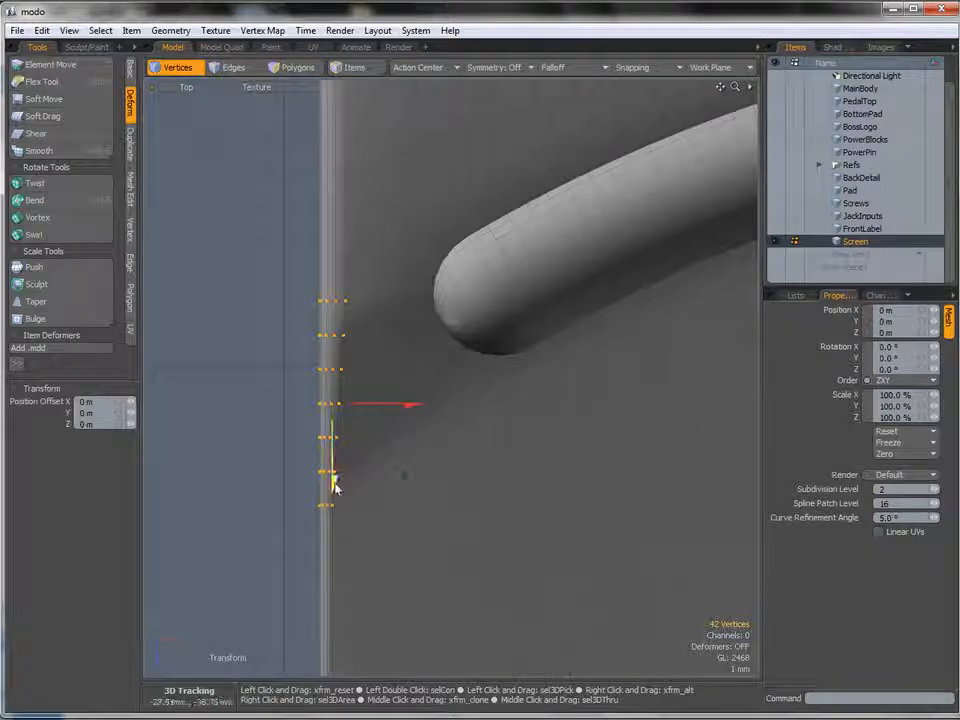
pyautogui.moveTo(333, 483); pyautogui.dragTo(334, 449)
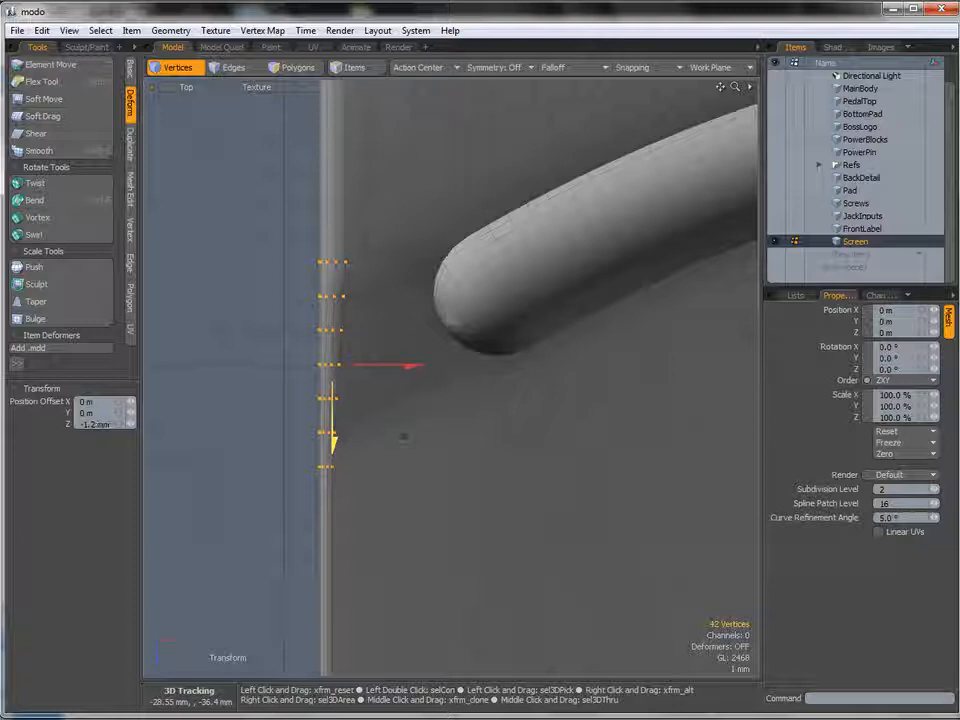
pyautogui.keyDown('ctrl'); pyautogui.keyDown('alt'); pyautogui.moveTo(373, 247); pyautogui.dragTo(408, 280); pyautogui.keyUp('alt'); pyautogui.keyUp('ctrl')
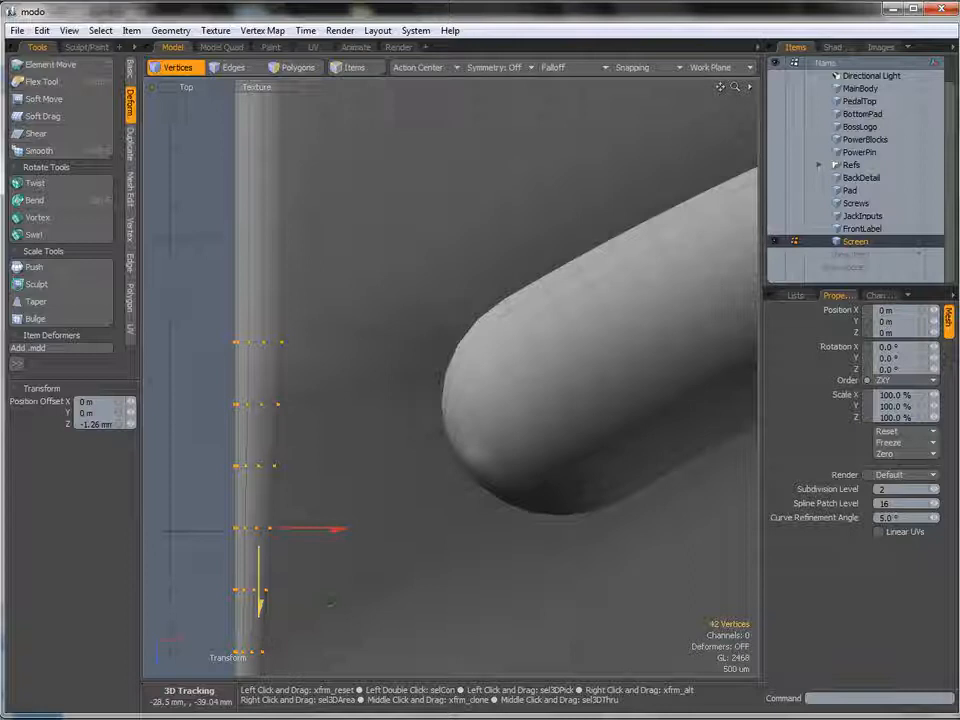
pyautogui.keyDown('ctrl'); pyautogui.keyDown('alt'); pyautogui.moveTo(317, 514); pyautogui.dragTo(290, 480); pyautogui.keyUp('alt'); pyautogui.keyUp('ctrl')
pyautogui.moveTo(355, 433)
pyautogui.keyDown('alt'); pyautogui.keyDown('shift'); pyautogui.mouseDown()
pyautogui.moveTo(345, 433)
pyautogui.moveTo(355, 416)
pyautogui.mouseUp(); pyautogui.keyUp('shift'); pyautogui.keyUp('alt')
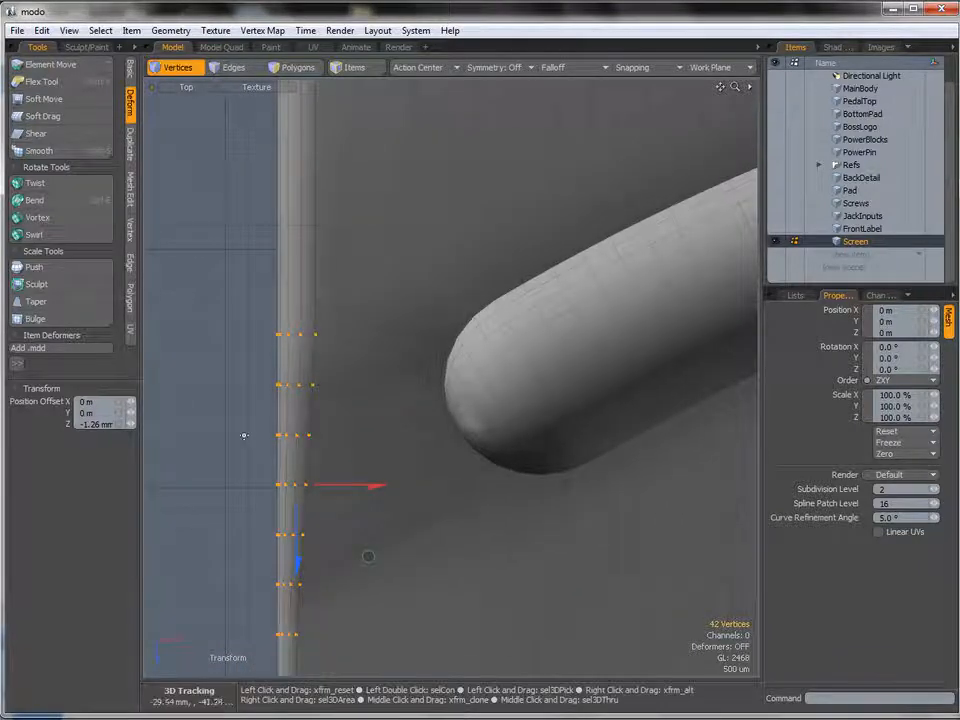
pyautogui.press('space')
pyautogui.click(248, 442)
# Select the plate's support vertices between the side edge and the bar's rounded tip
pyautogui.keyDown('alt'); pyautogui.keyDown('shift'); pyautogui.moveTo(353, 321); pyautogui.dragTo(349, 392); pyautogui.keyUp('shift'); pyautogui.keyUp('alt')
pyautogui.click(320, 368)
pyautogui.keyDown('shift'); pyautogui.click(382, 335); pyautogui.keyUp('shift')
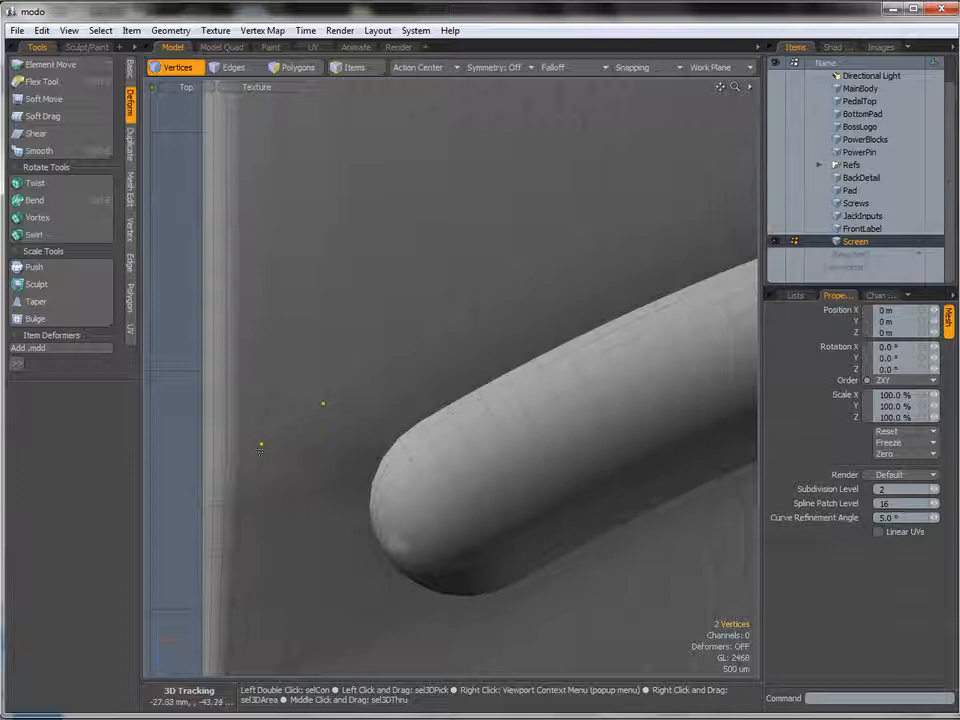